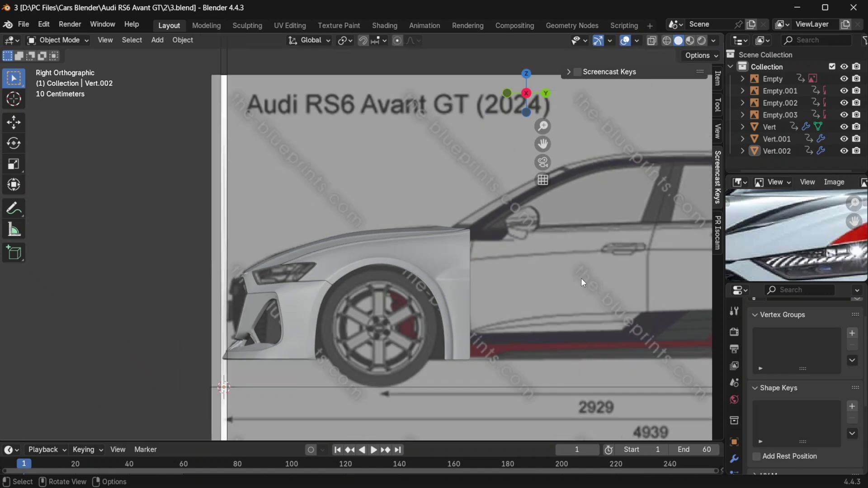
Examine the modelled front end against the blueprint's door and windshield lines from the side and the top.
scroll(582, 278, up, 2)
scroll(356, 282, up, 1)
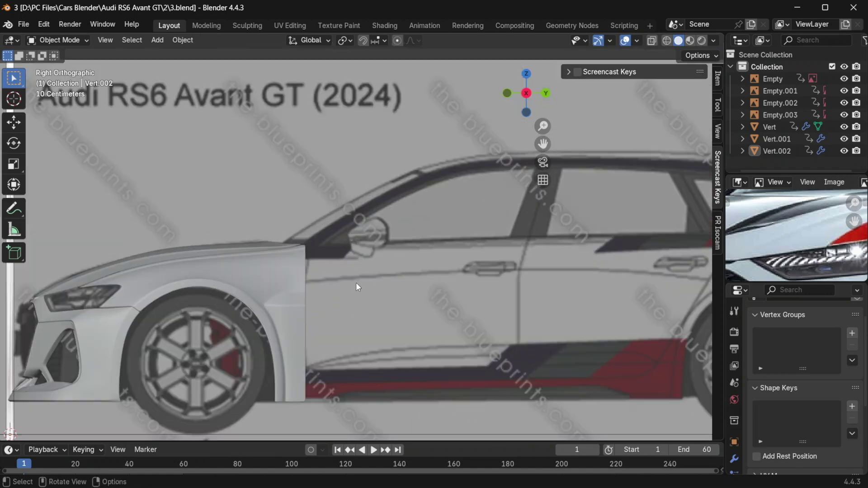
scroll(387, 319, up, 2)
scroll(315, 239, down, 2)
key(KP_7)
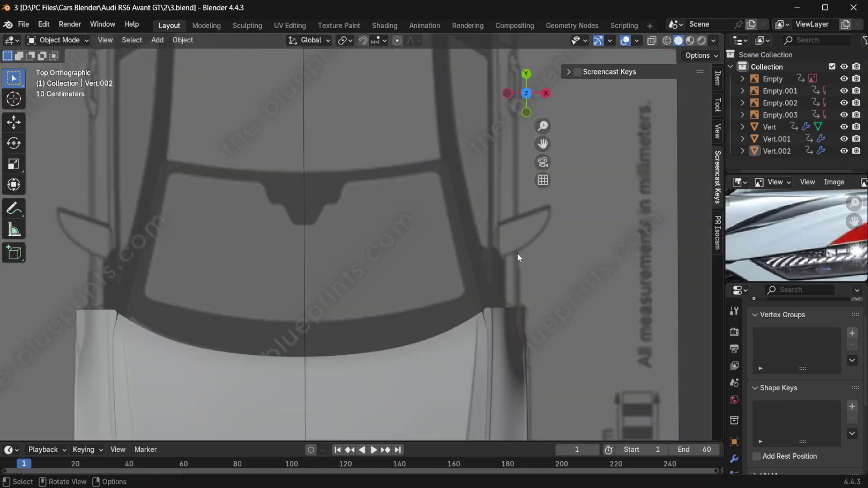
scroll(498, 318, down, 2)
scroll(501, 316, up, 3)
Switch to the browser and study the fender and hood seams in the side photo and at 1:55 of the walkaround video.
key(alt+Tab)
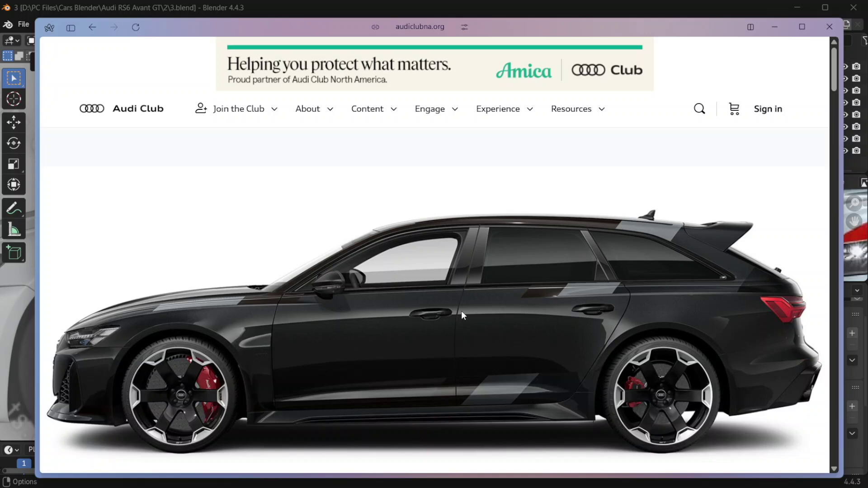
scroll(292, 316, down, 1)
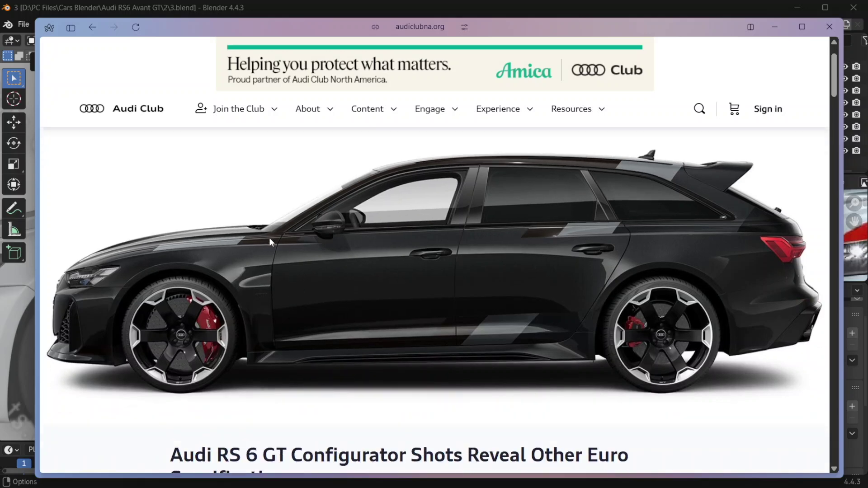
scroll(406, 269, down, 4)
key(ctrl+Tab)
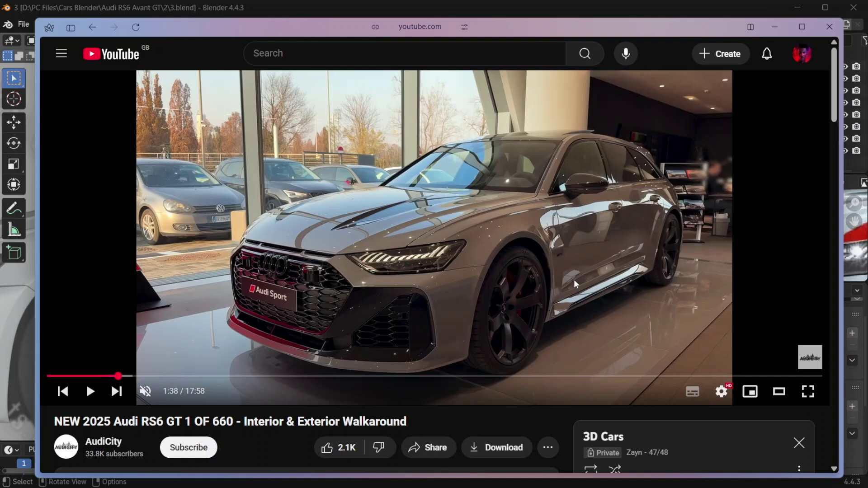
click(130, 376)
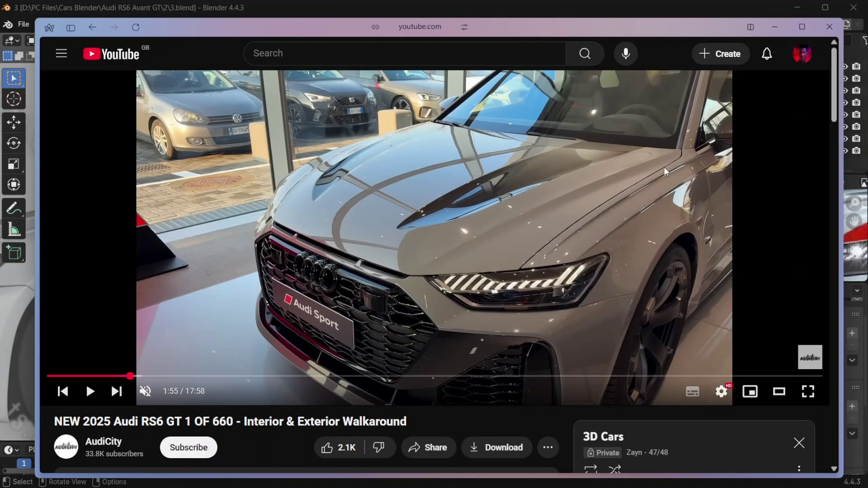
key(alt+Tab)
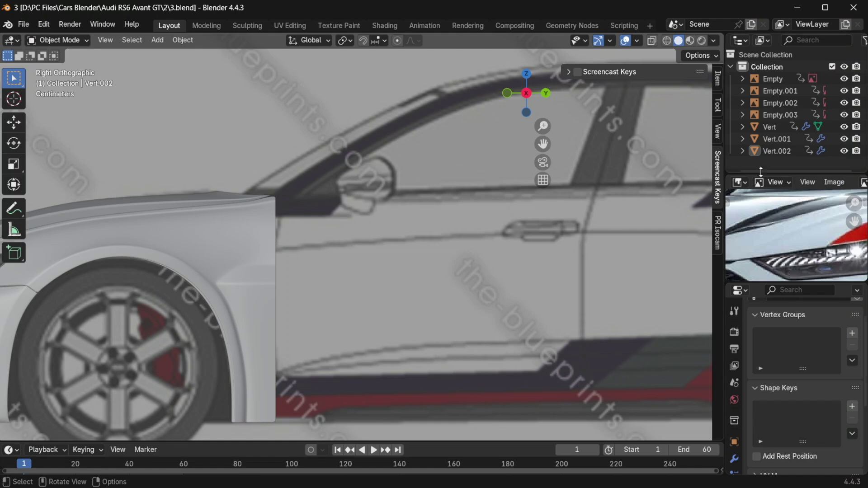
Frame the seam between front fender and door in the audi-rs6-avant-gt.jpg reference image.
scroll(778, 194, down, 4)
click(743, 182)
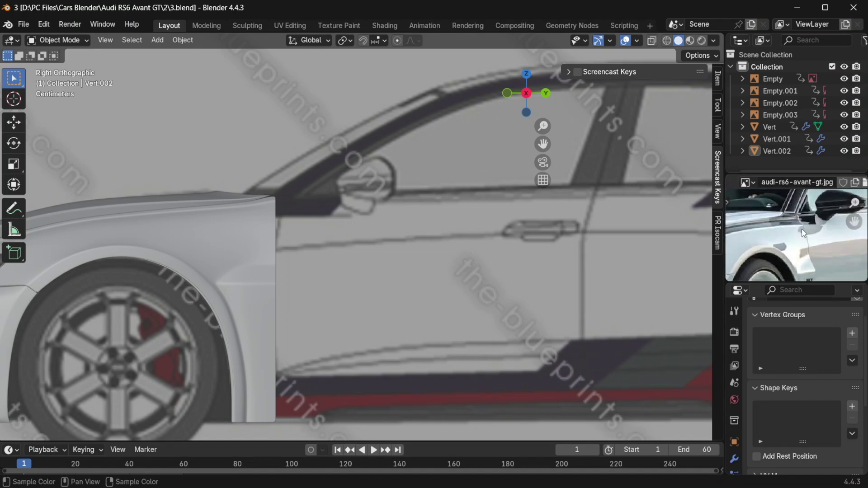
scroll(805, 235, up, 3)
middle_drag(803, 235, 805, 249)
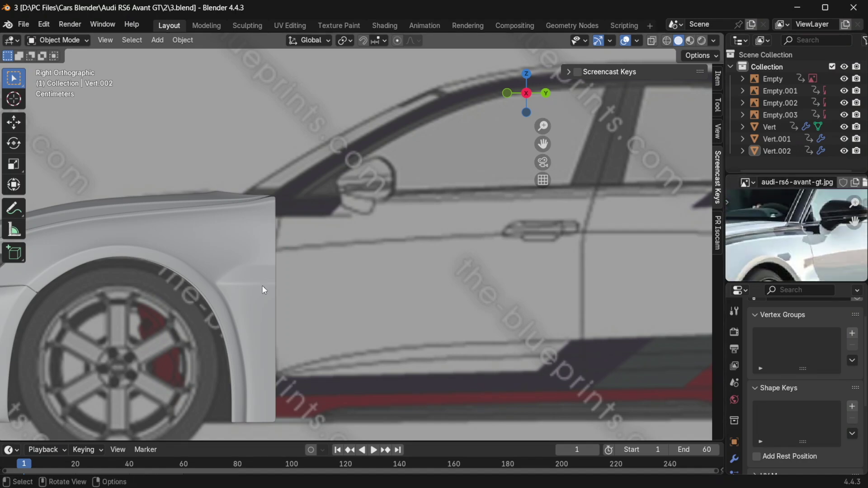
Move the fender's rear-edge vertices below the upper corner about 0.008 m forward along Y to match the door seam.
click(256, 230)
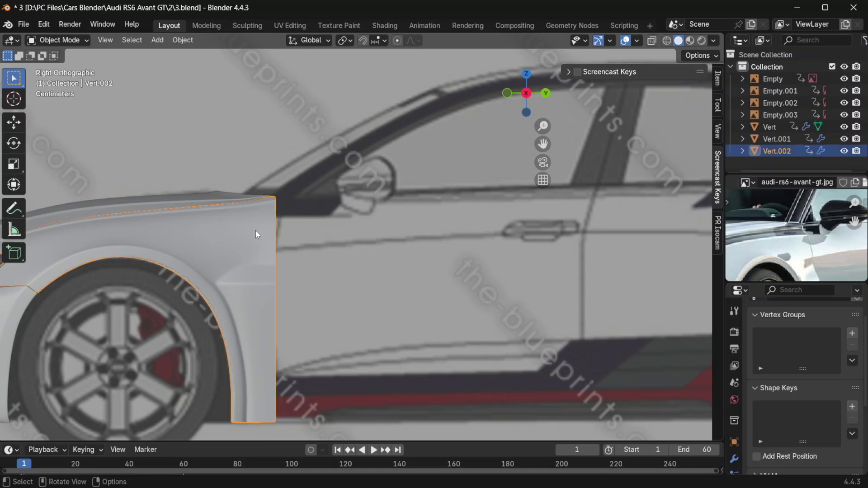
key(Tab)
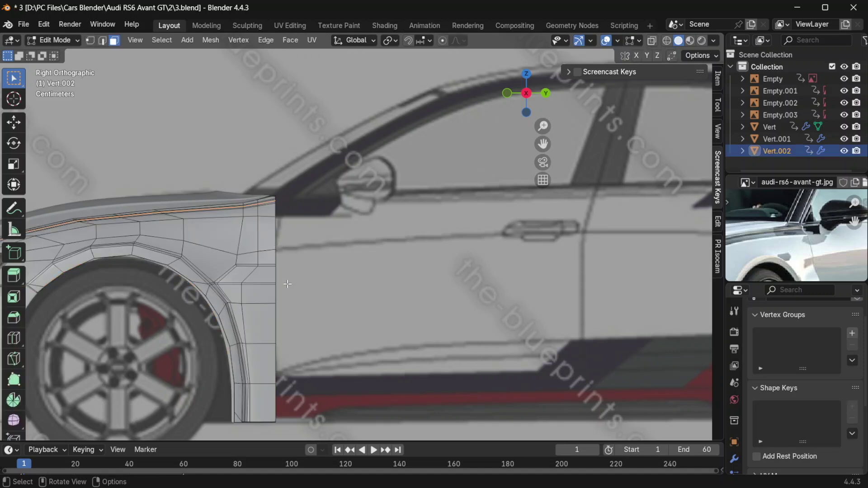
key(alt+z)
key(1)
drag(289, 441, 261, 236)
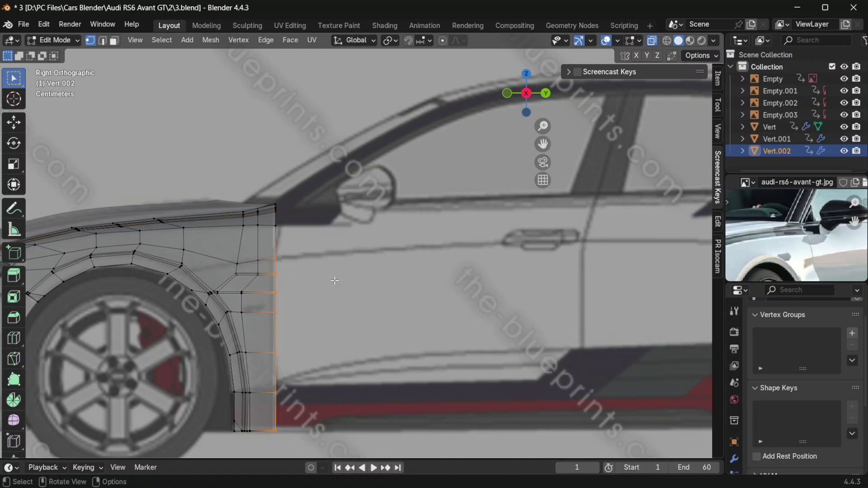
key(g)
key(y)
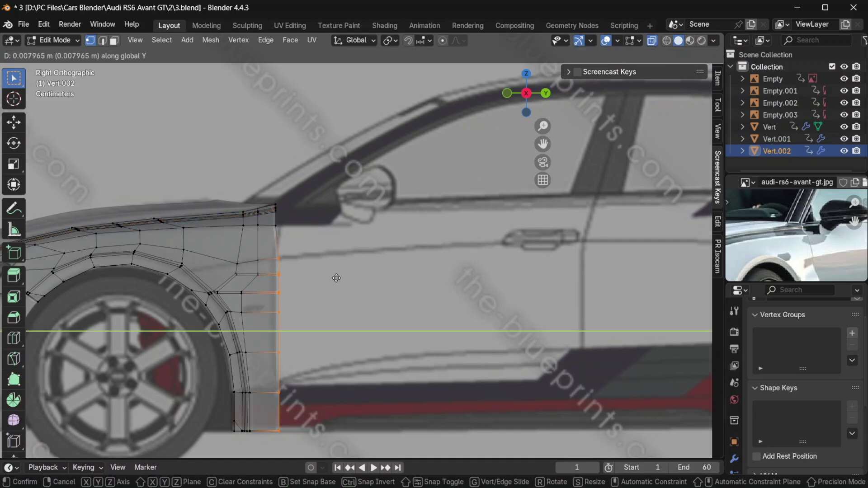
click(330, 280)
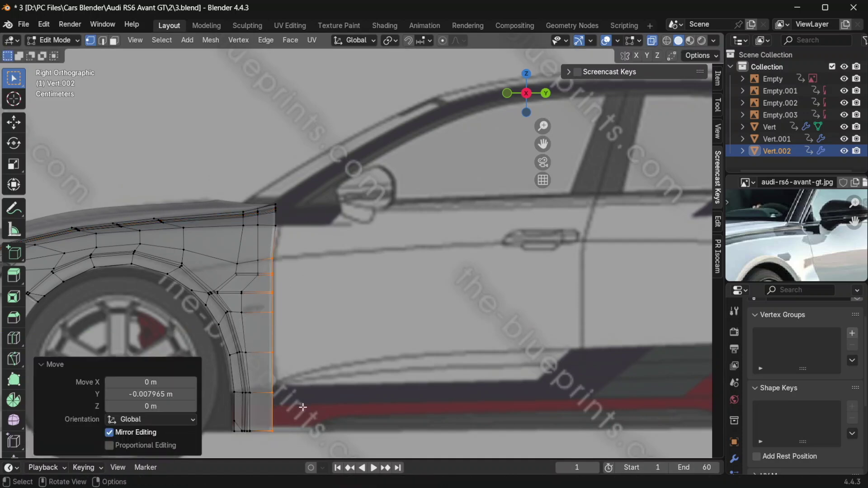
Move the fender's lower rear vertices about 0.008 m back along Y and set the bottom corner slightly farther back.
click(286, 444)
key(g)
key(y)
click(292, 444)
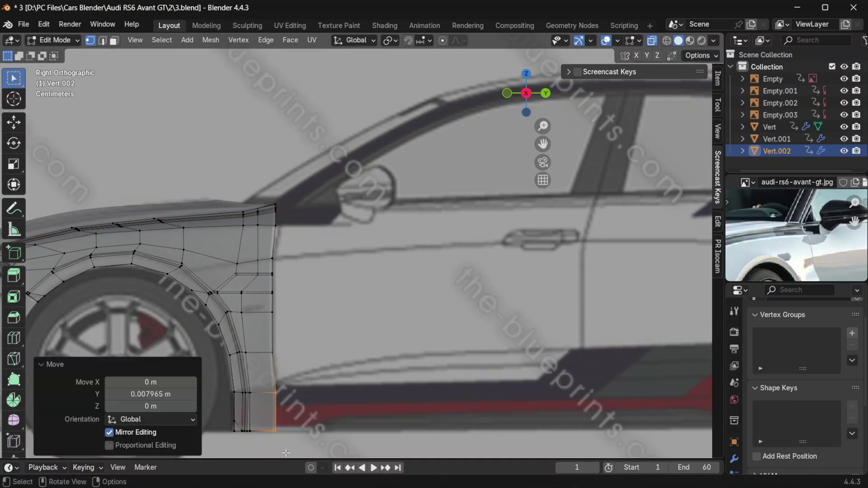
key(Tab)
key(g)
key(y)
key(Escape)
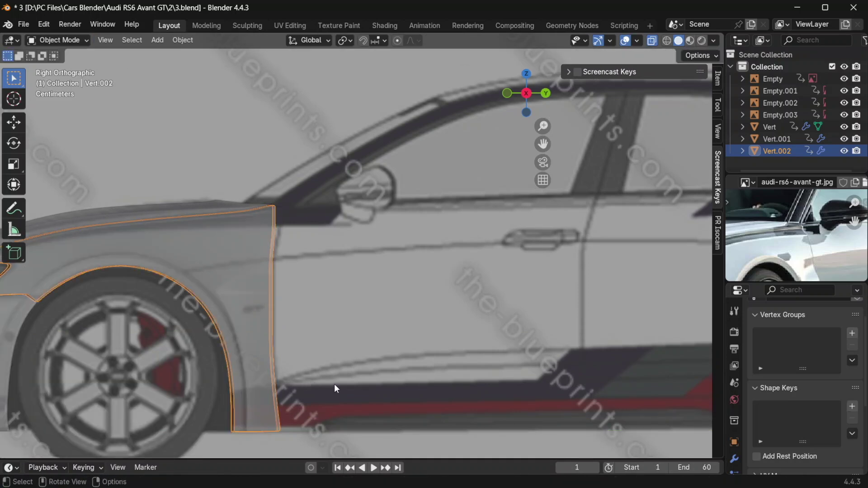
Check the sill area in the reference image and move the fender's upper rear vertex about 0.01 m back along Y.
scroll(844, 254, down, 2)
scroll(779, 235, up, 5)
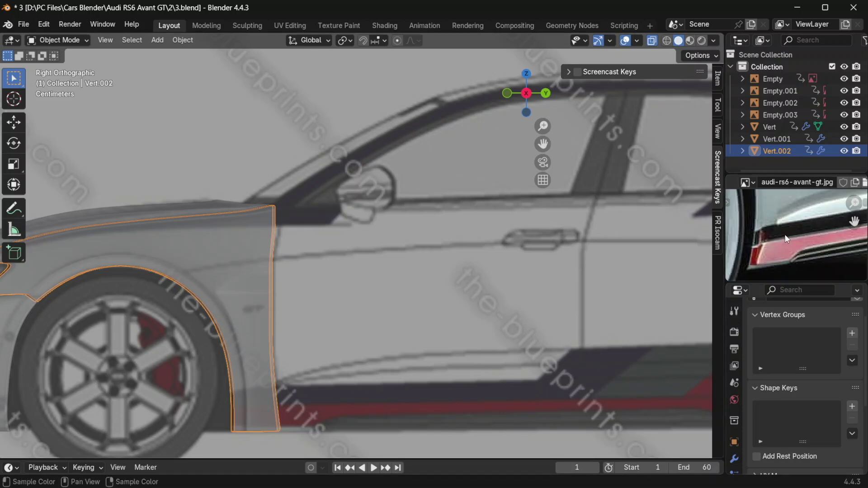
key(Tab)
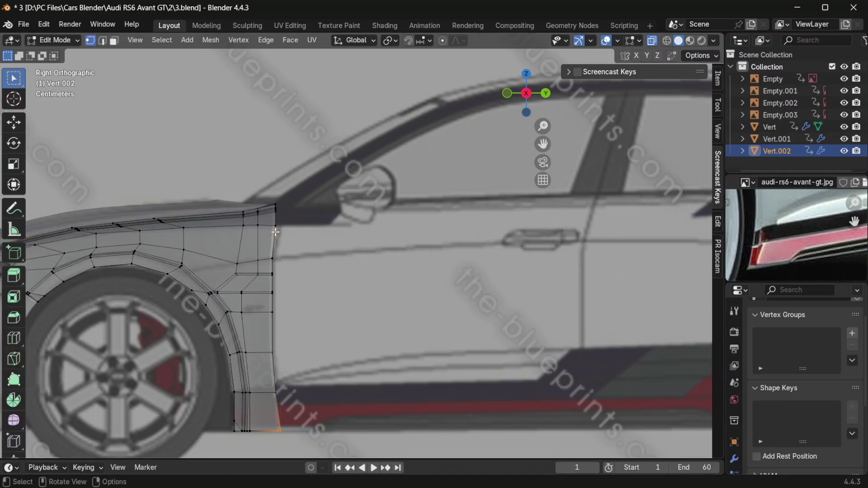
scroll(279, 231, up, 6)
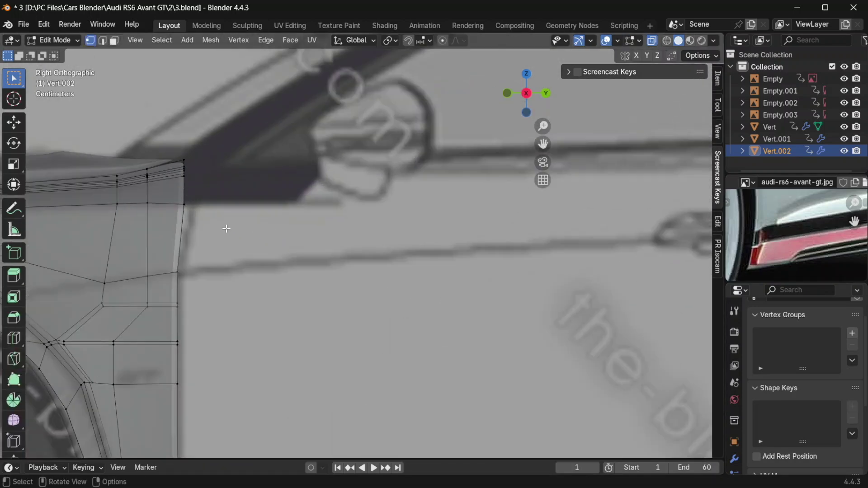
click(191, 191)
key(g)
key(y)
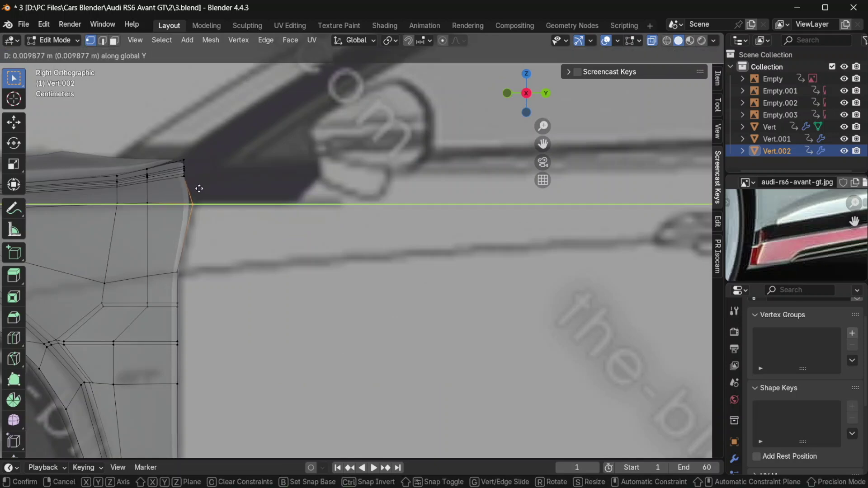
click(198, 194)
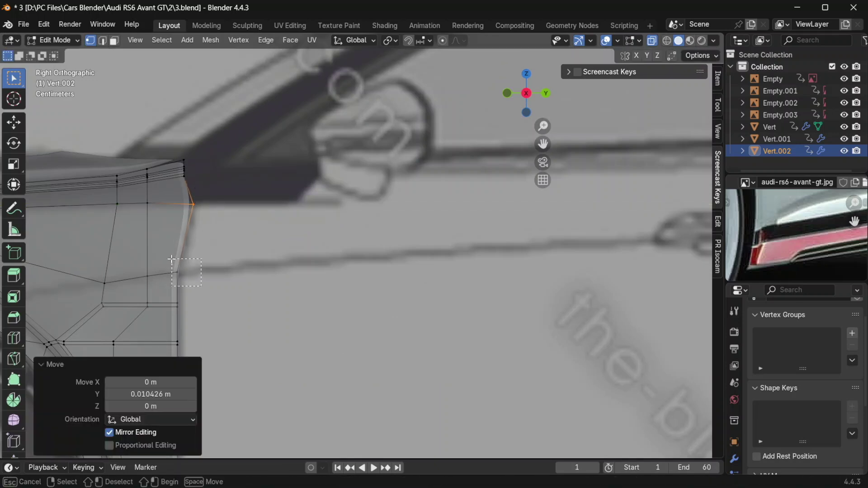
Nudge the rear-edge vertices at and just below the fender's character line along Y to follow the door seam.
click(193, 244)
key(g)
key(y)
click(198, 245)
scroll(198, 247, down, 1)
drag(191, 273, 246, 297)
key(g)
key(y)
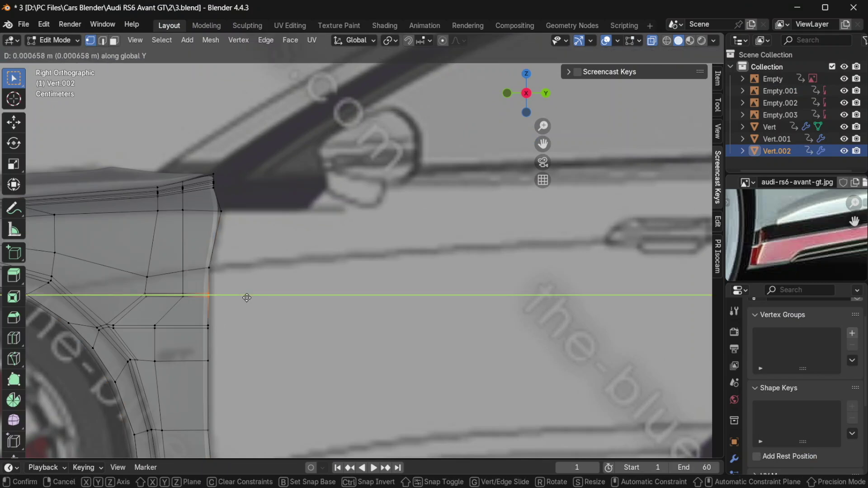
click(247, 296)
click(200, 318)
Raise the top-view blueprint image's opacity to 1.000.
key(Tab)
key(KP_7)
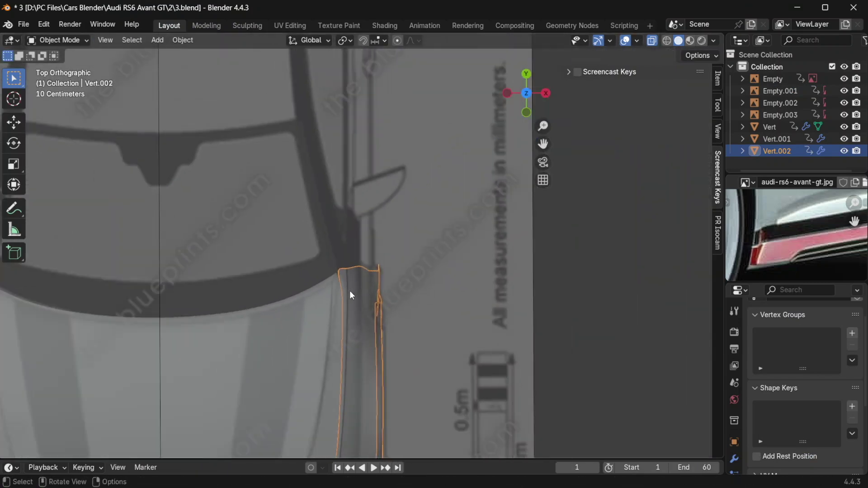
scroll(352, 288, up, 3)
click(780, 103)
scroll(810, 361, down, 5)
drag(819, 369, 854, 370)
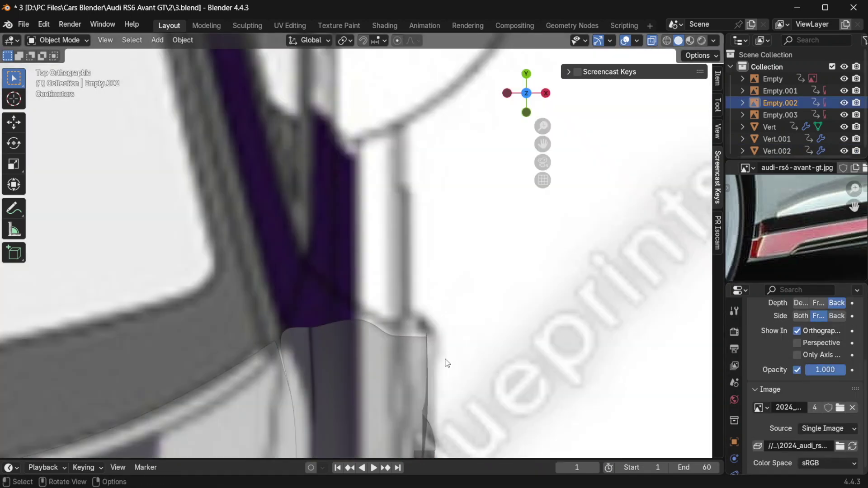
Move the fender's inner rear vertices beside the windshield pillar about 0.042 m back along Y in the top view.
click(340, 364)
key(Tab)
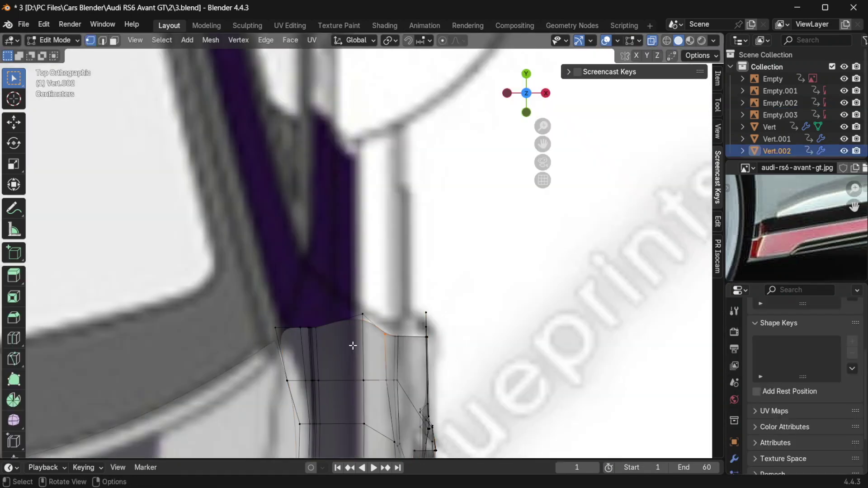
drag(339, 353, 289, 313)
key(g)
key(y)
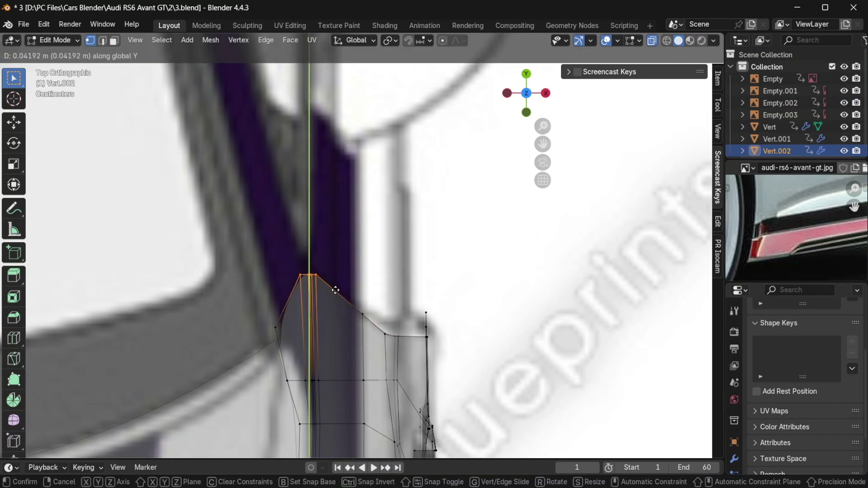
click(335, 290)
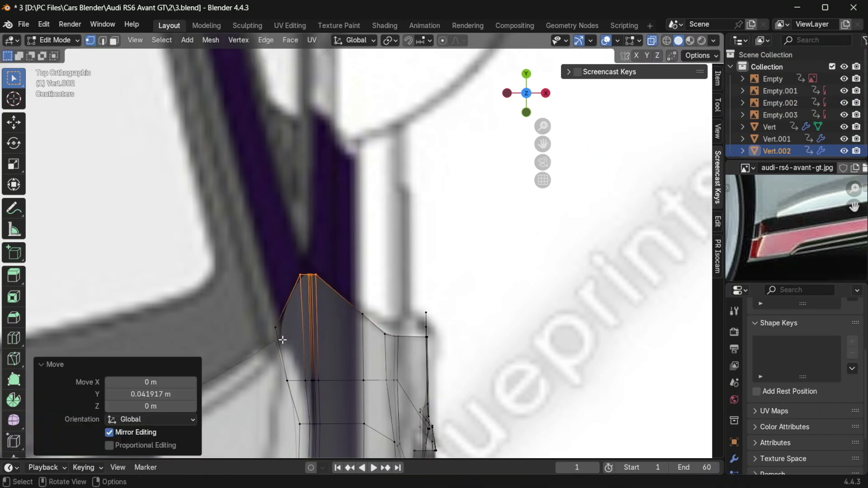
Try an extra edge loop just ahead of the fender's rear edge.
click(306, 350)
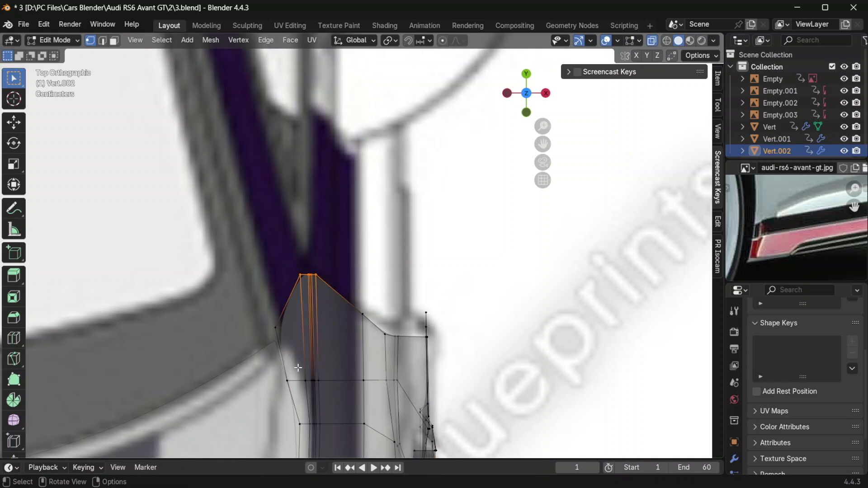
key(ctrl+shift+z)
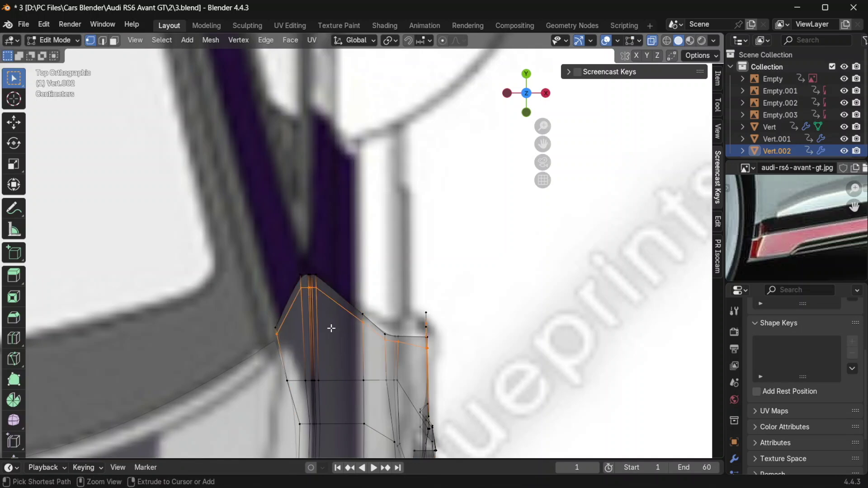
key(ctrl+z)
key(ctrl+shift+z)
Inspect the extended fender corner from an angle and against the front and side blueprints.
middle_drag(337, 329, 401, 227)
key(Tab)
key(KP_1)
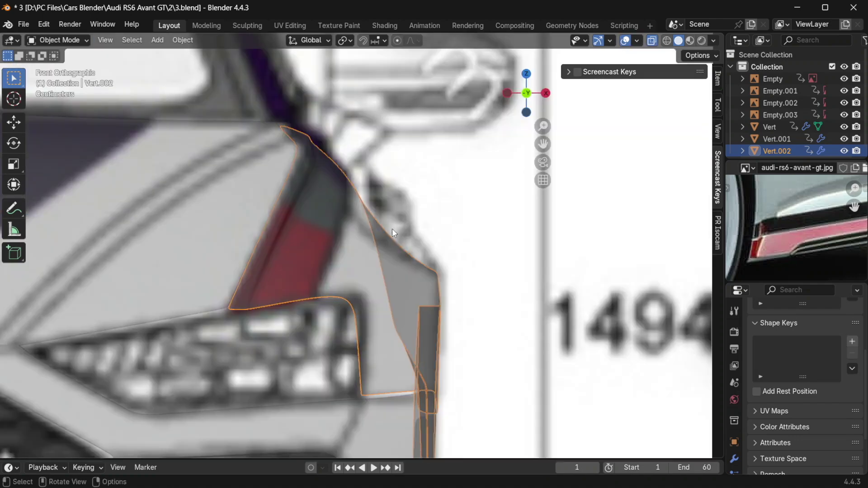
scroll(302, 148, down, 2)
key(KP_3)
scroll(292, 129, up, 3)
key(Tab)
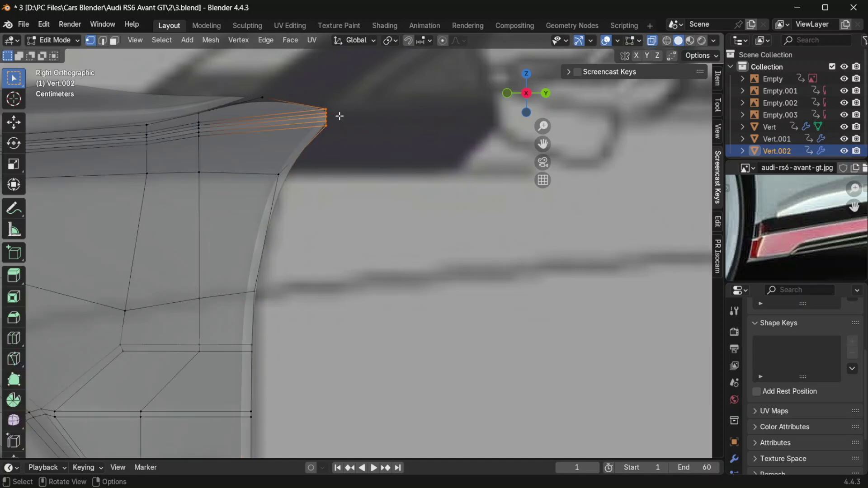
key(Tab)
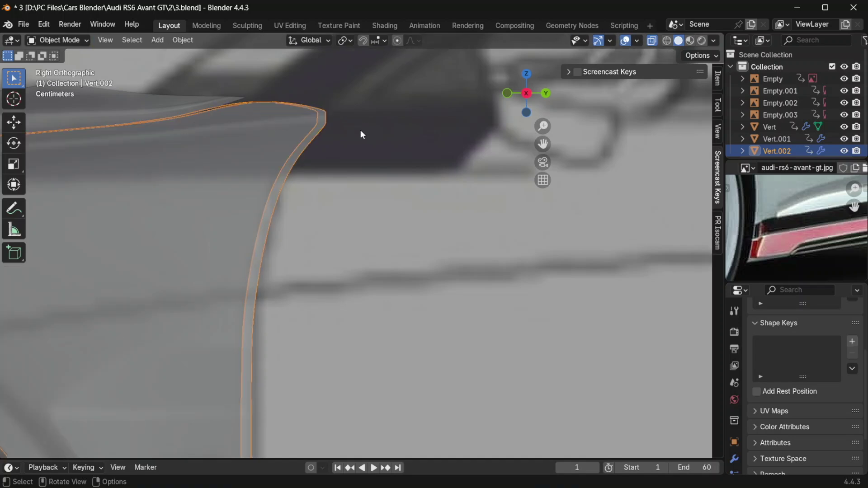
Move the two rear-edge vertices near the fender's outer shoulder about 0.002 m back along Y in the top view.
key(KP_7)
key(Tab)
scroll(451, 365, down, 5)
scroll(406, 347, up, 7)
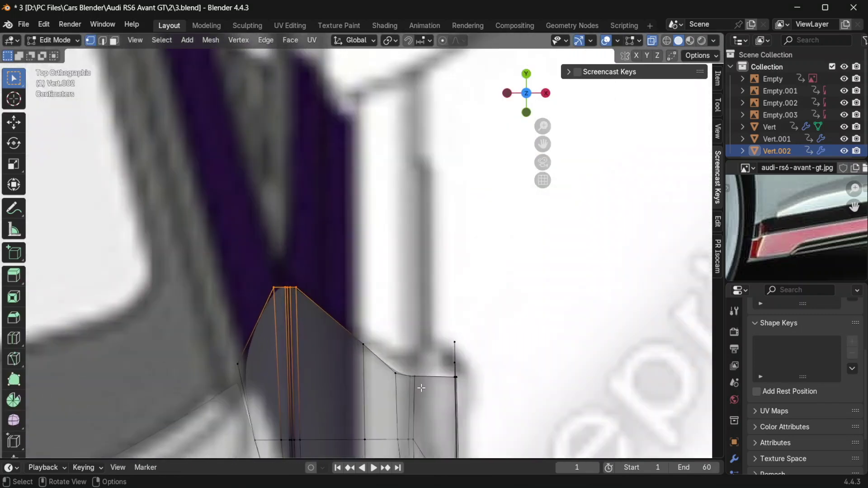
click(415, 375)
key(g)
key(y)
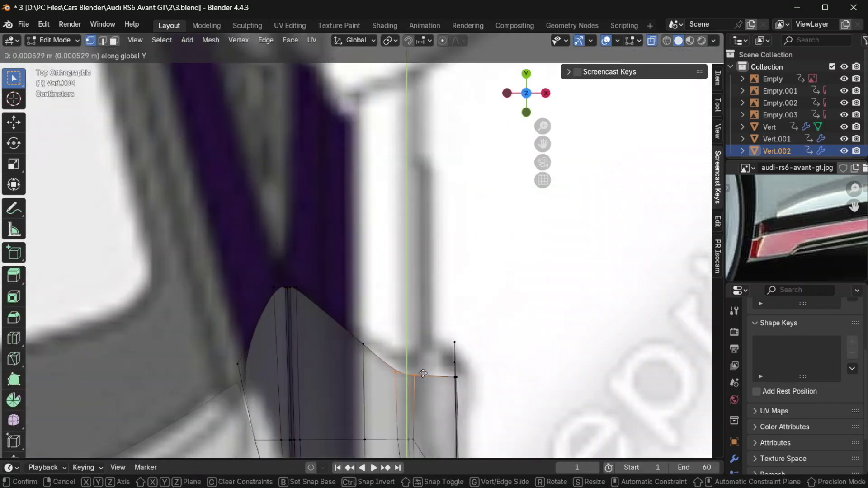
click(425, 370)
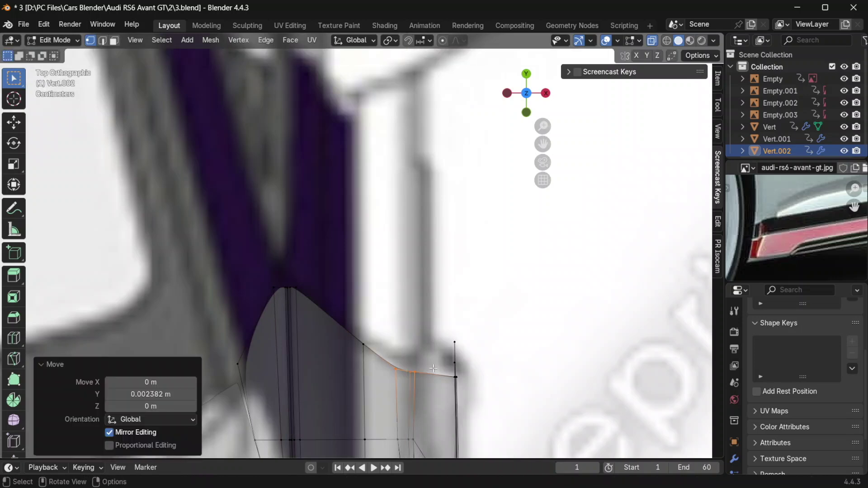
Move the two rear-edge vertices just below the fender's shoulder crease about 0.0016 m back along Y in the side view.
key(KP_3)
scroll(380, 341, down, 3)
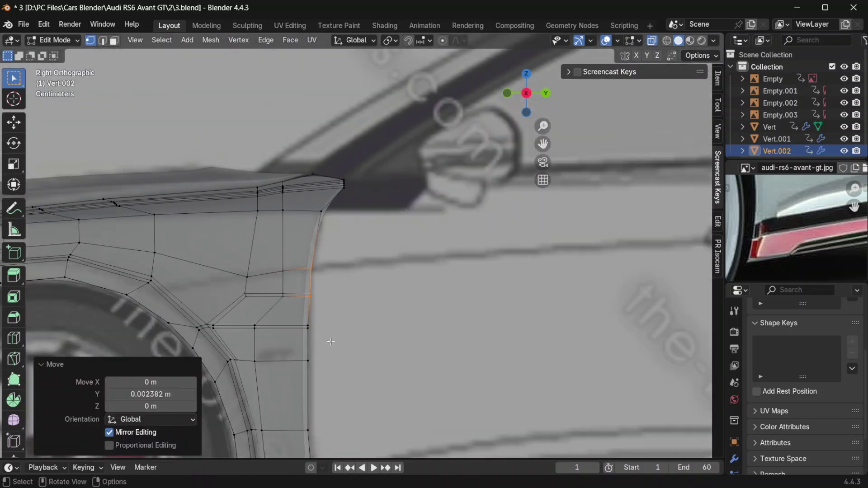
scroll(323, 341, down, 4)
scroll(323, 341, up, 3)
drag(329, 351, 301, 306)
key(g)
key(y)
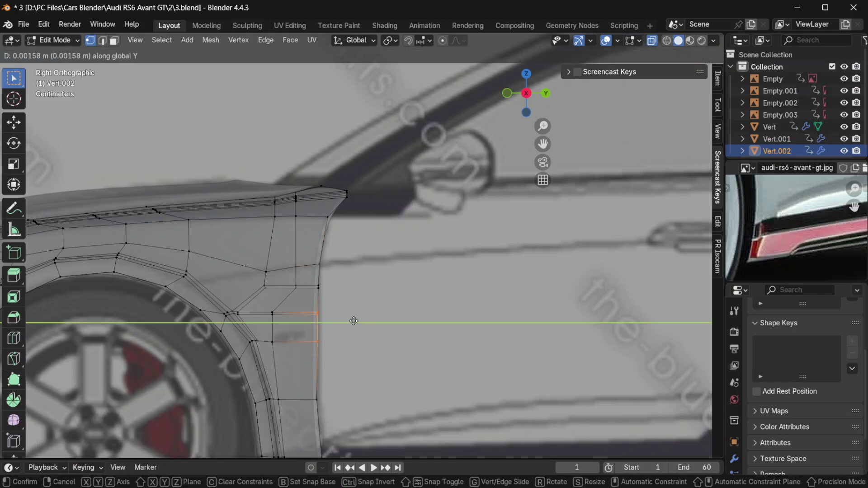
click(354, 321)
Adjust the next lower rear-edge vertex along Y to follow the door seam in the side blueprint.
drag(331, 415, 299, 381)
key(g)
key(y)
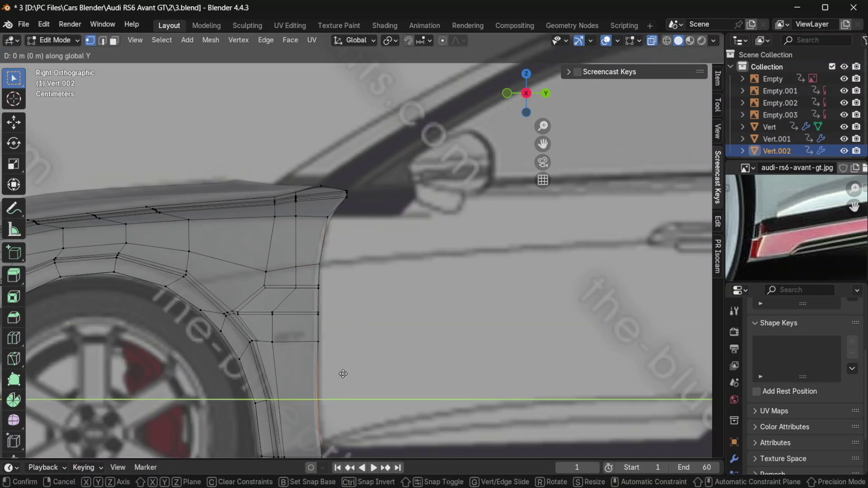
click(346, 377)
Raise the inner vertex at the fender's upper rear corner about 0.0025 m along Z.
key(Tab)
middle_drag(356, 377, 286, 179)
key(Tab)
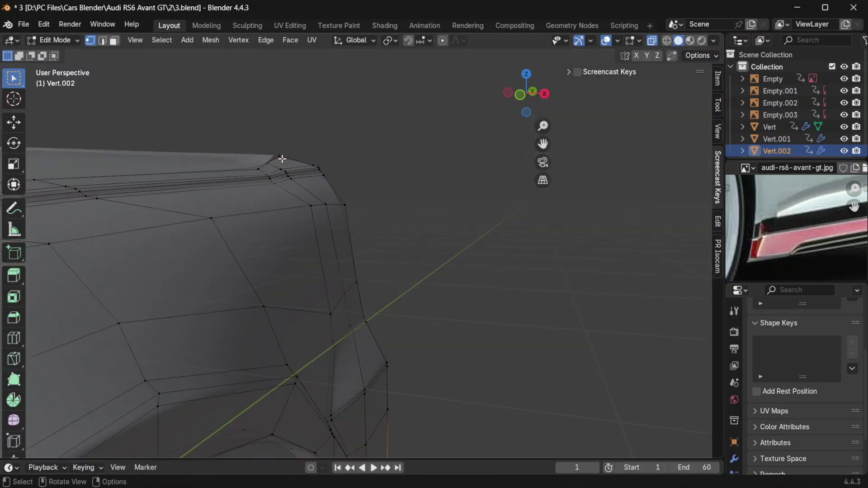
drag(276, 143, 289, 161)
key(g)
key(z)
click(318, 173)
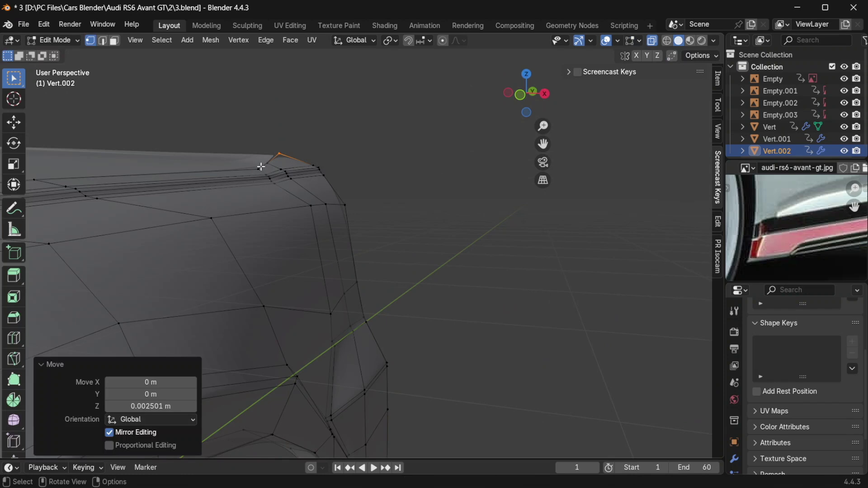
Add a full-height edge loop just ahead of the fender's rear edge, after checking the smoothed corner.
key(Tab)
middle_drag(273, 158, 252, 167)
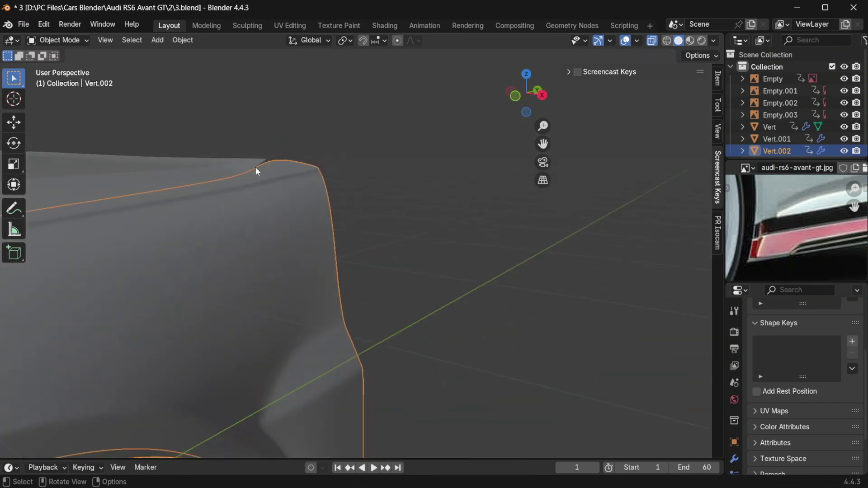
key(Tab)
middle_drag(324, 162, 294, 158)
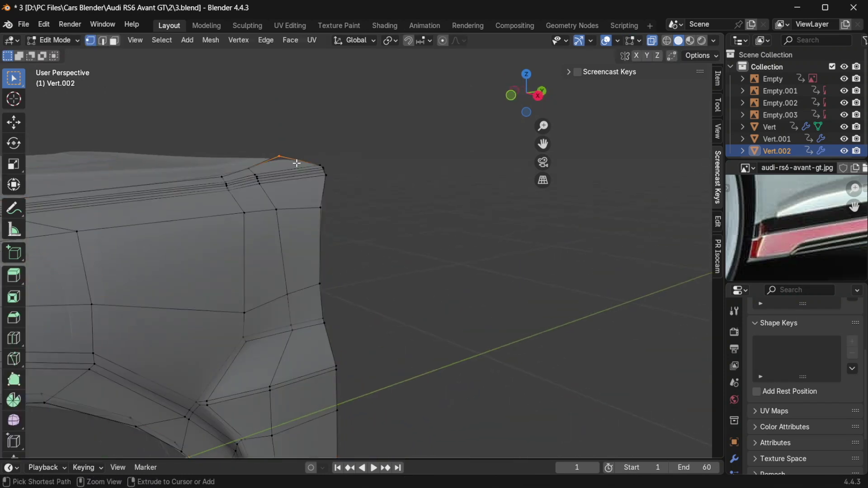
key(ctrl+r)
click(297, 164)
click(311, 157)
key(Tab)
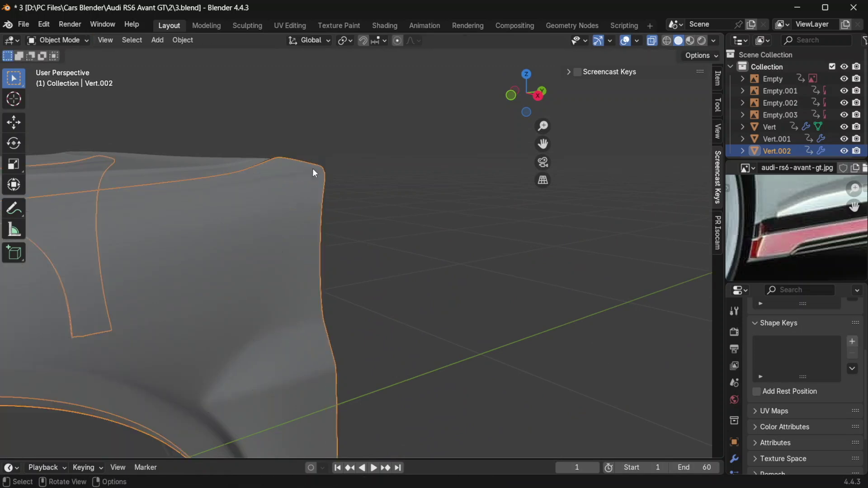
Examine the fender's rear corner from several angles and against the reference photo and top blueprint.
click(356, 187)
middle_drag(356, 188, 397, 205)
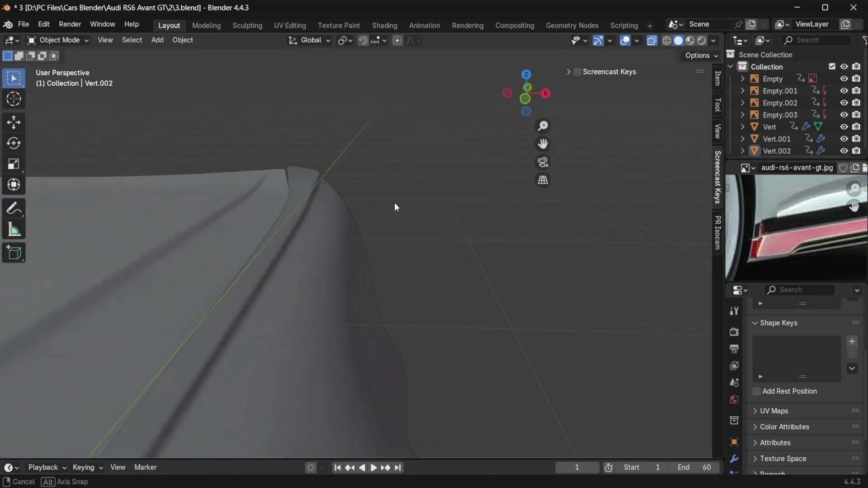
scroll(782, 210, down, 2)
scroll(782, 210, up, 6)
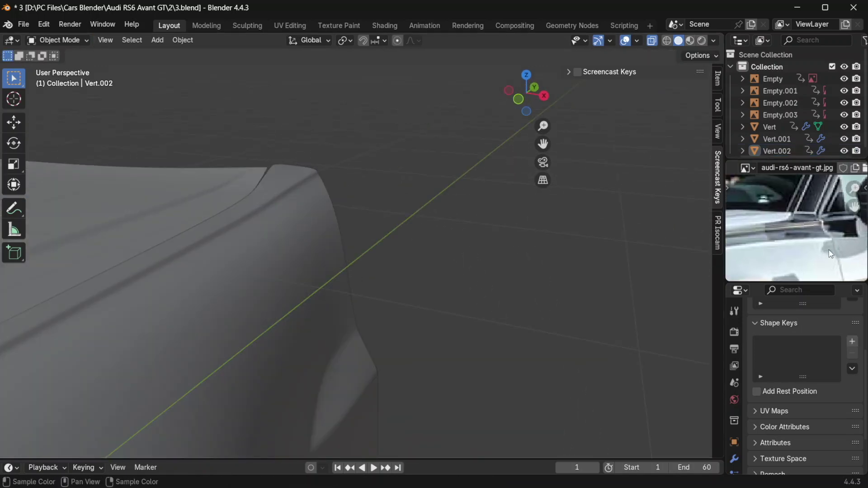
key(KP_7)
scroll(308, 383, up, 4)
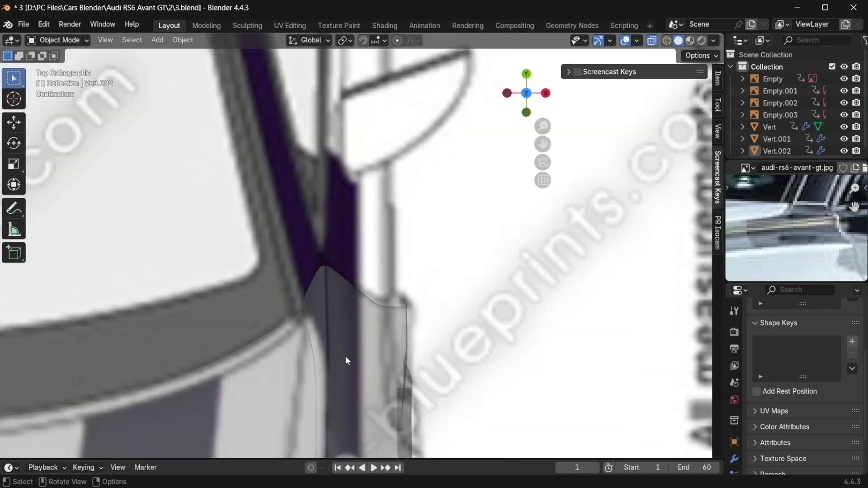
scroll(335, 346, down, 2)
scroll(341, 342, up, 3)
Switch to the YouTube Audi RS6 GT walkaround video and pause it at 1:56 to study the fender's rear corner, then return to Blender.
click(320, 323)
key(Tab)
key(alt+Tab)
click(685, 156)
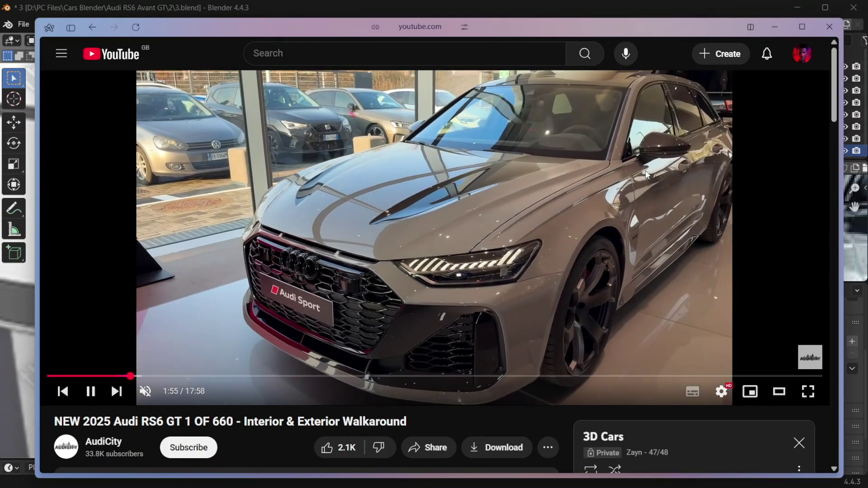
click(615, 174)
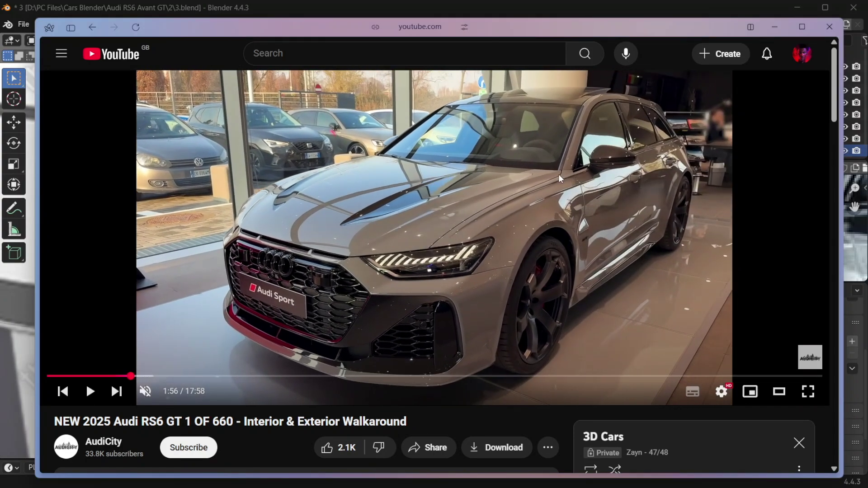
click(19, 330)
click(339, 272)
middle_drag(452, 166, 375, 193)
Select the fender's lower rear-edge vertices and try moving them about 0.002 m outward along X in the top view.
key(KP_7)
key(Tab)
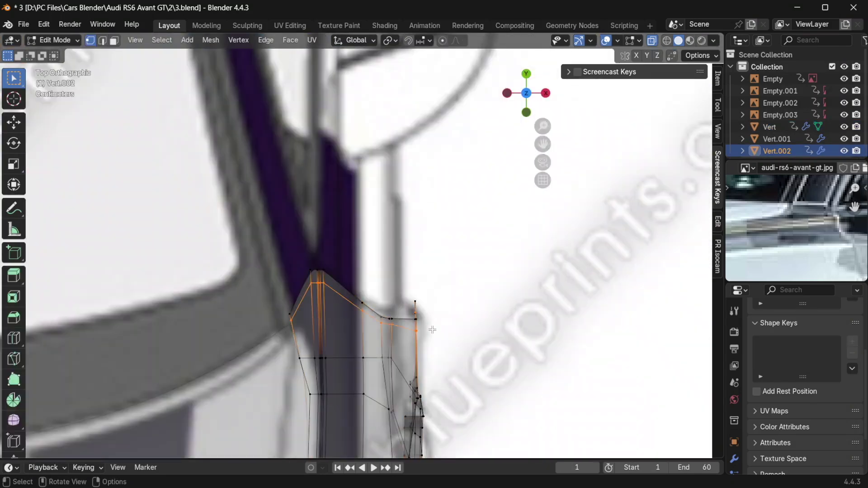
middle_drag(431, 334, 347, 358)
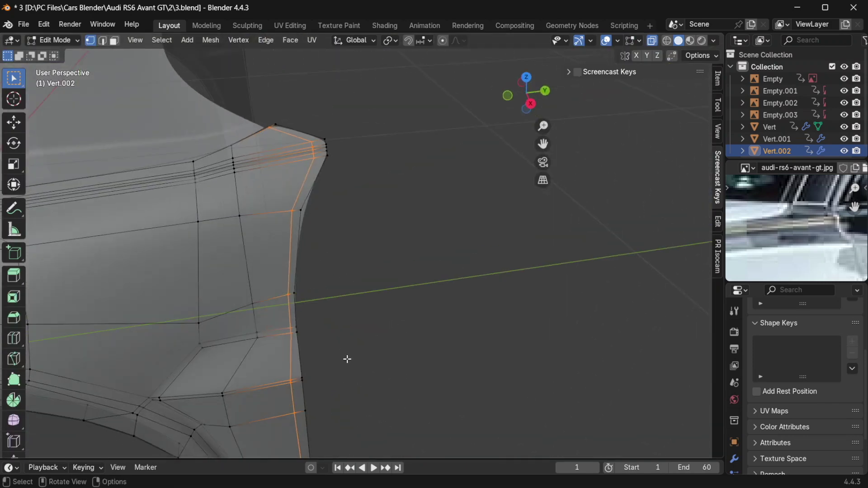
drag(343, 421, 312, 331)
scroll(822, 234, down, 3)
middle_drag(829, 262, 789, 195)
key(KP_1)
key(KP_7)
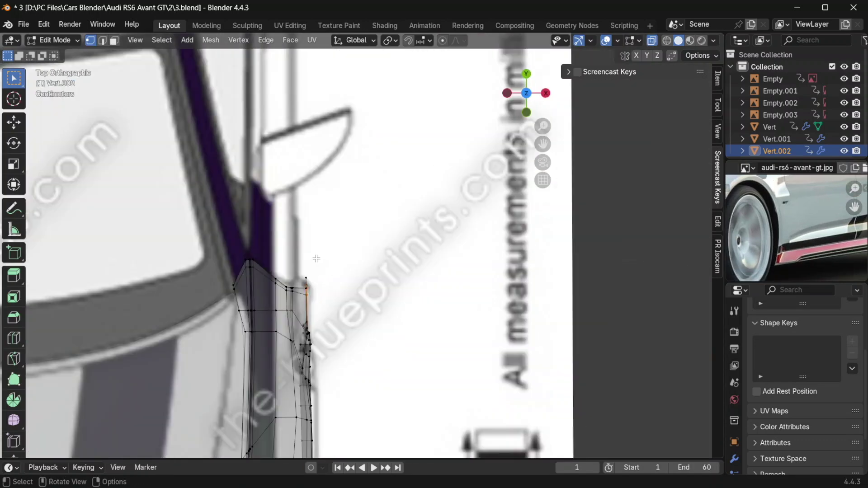
middle_drag(373, 314, 311, 252)
middle_drag(277, 199, 348, 246)
key(KP_7)
scroll(328, 303, down, 3)
scroll(310, 315, up, 6)
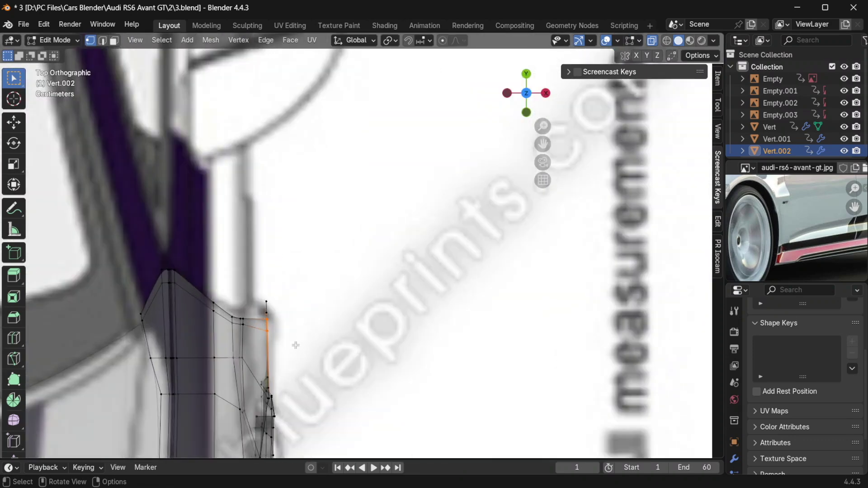
key(g)
key(x)
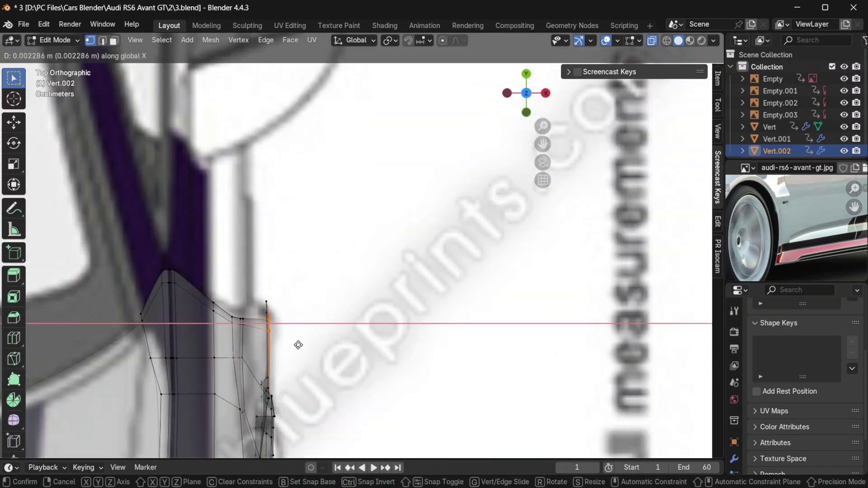
click(301, 343)
Add the lower panel's inner column of vertices to the selection and move them all outward along X in the top view.
middle_drag(301, 343, 168, 218)
shift+click(168, 218)
shift+click(197, 302)
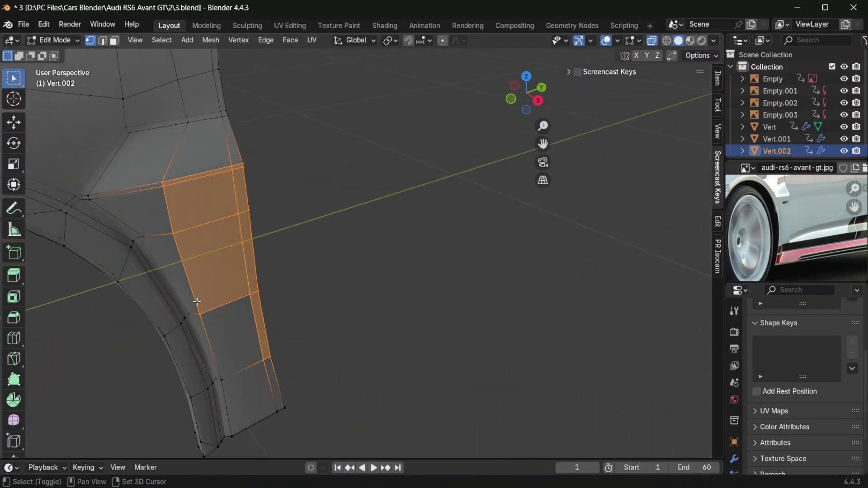
shift+click(230, 380)
key(KP_7)
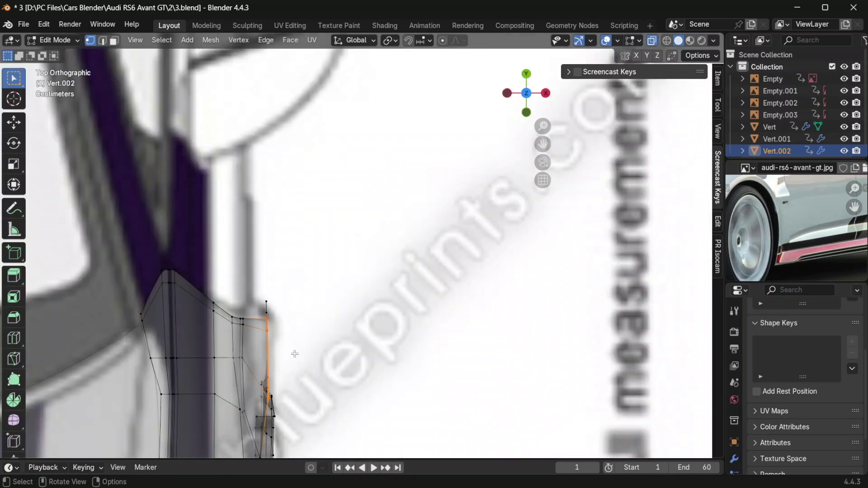
key(g)
key(x)
click(312, 350)
Save an incremental copy of the file as 4.blend and show the deselected fender without X-ray.
middle_drag(339, 374, 316, 318)
key(Tab)
scroll(271, 293, up, 2)
key(ctrl+alt+s)
scroll(271, 291, down, 4)
key(alt+a)
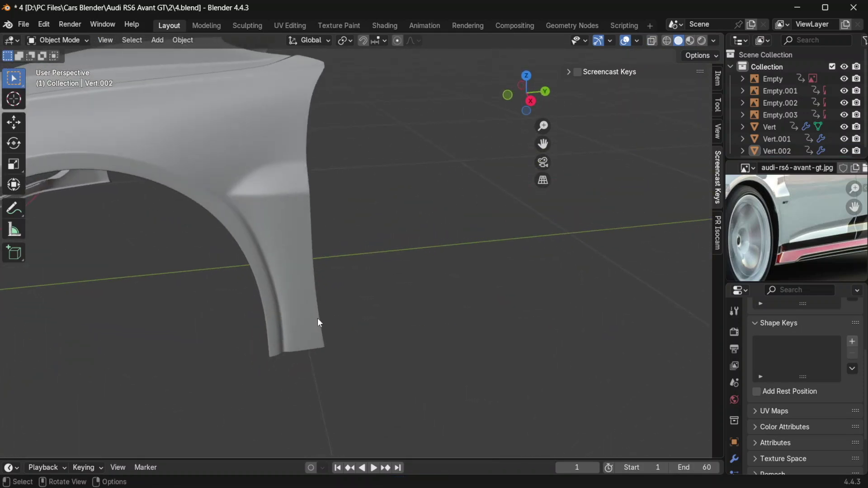
Add a horizontal edge loop near the fender's lower rear end with a slide factor of 0.275.
key(Tab)
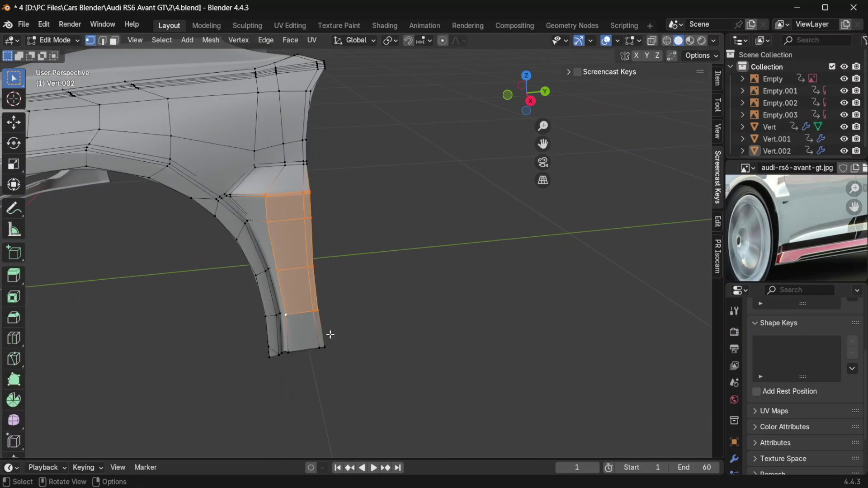
key(KP_3)
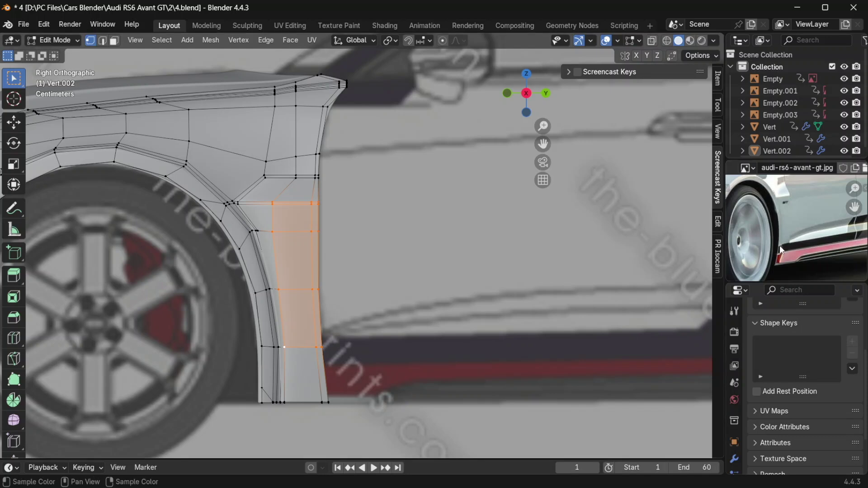
key(ctrl+r)
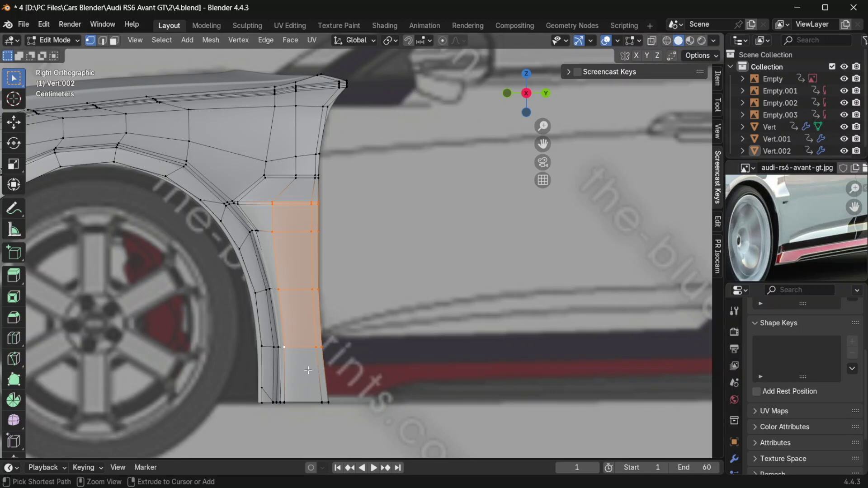
click(323, 364)
click(328, 361)
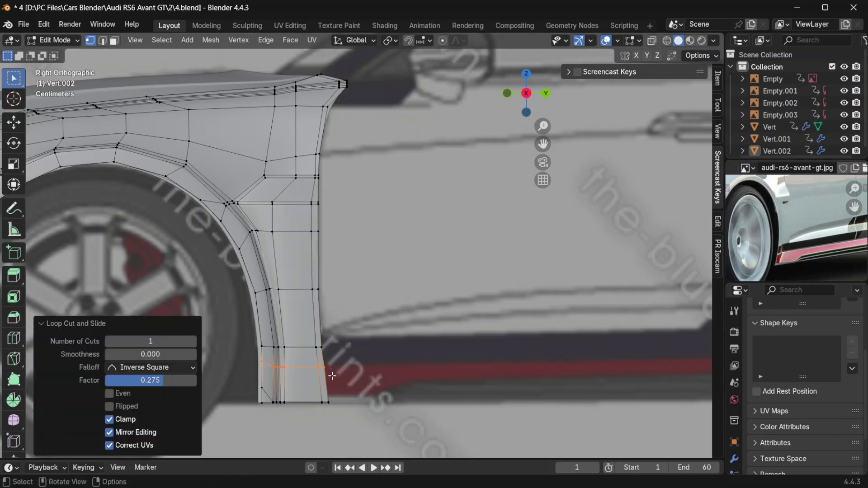
Move the new loop's vertices on the rear panel along X to shape the lower flare, and check it against the side blueprint.
drag(339, 384, 280, 356)
middle_drag(283, 359, 395, 346)
key(g)
key(x)
click(384, 346)
key(Tab)
scroll(443, 351, up, 4)
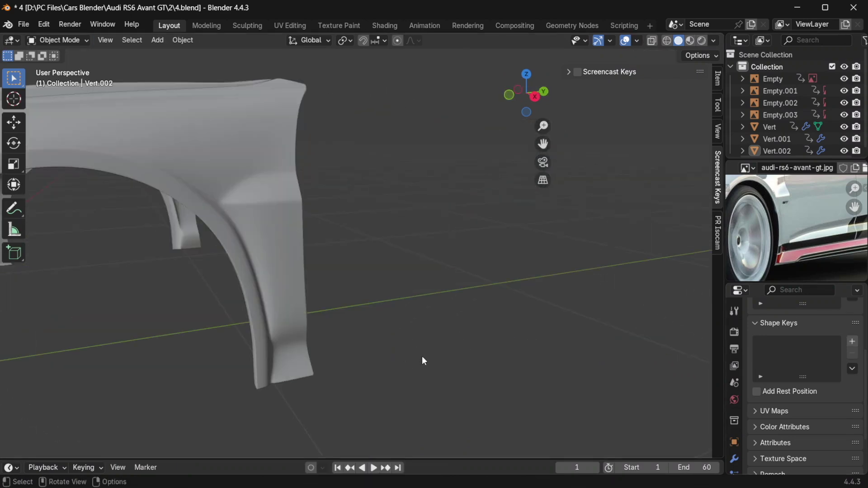
key(KP_3)
alt+middle_drag(430, 355, 368, 365)
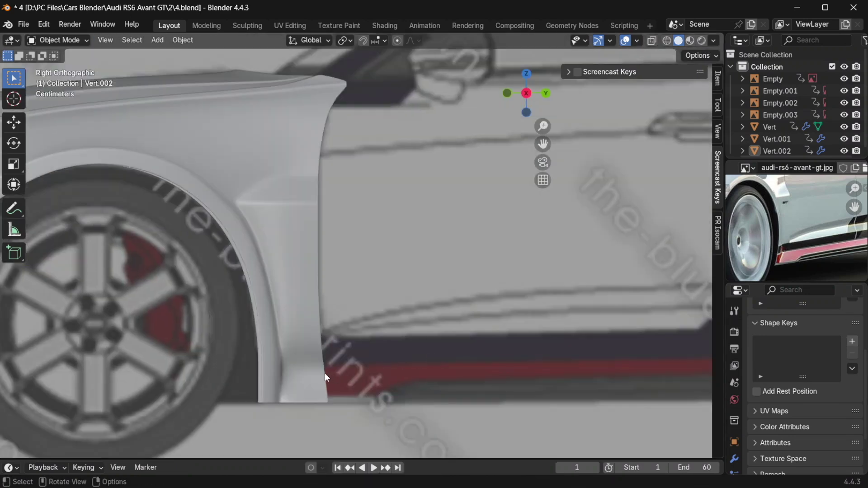
Try another horizontal edge loop across the fender's lower flare to sharpen its crease, and inspect the smoothed shape.
key(Tab)
middle_drag(248, 378, 277, 381)
key(ctrl+r)
click(282, 381)
right_click(281, 381)
key(ctrl+r)
click(257, 378)
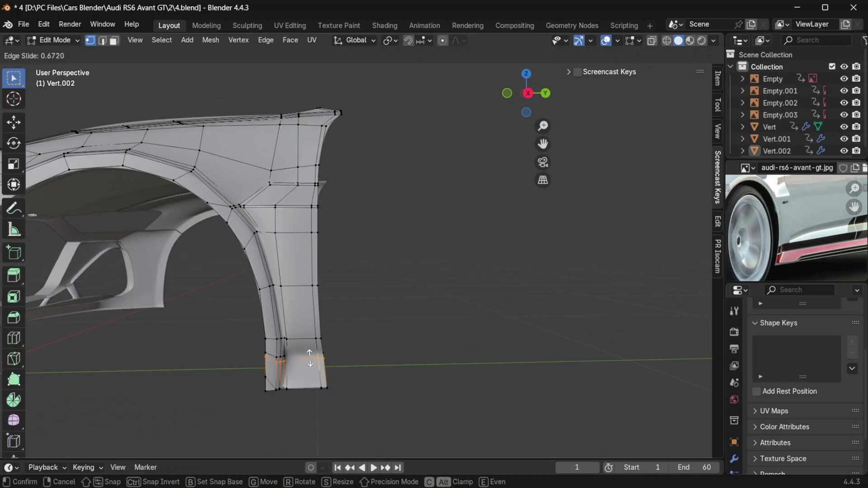
click(311, 356)
key(Tab)
middle_drag(311, 357, 361, 360)
scroll(362, 360, up, 3)
scroll(379, 384, up, 2)
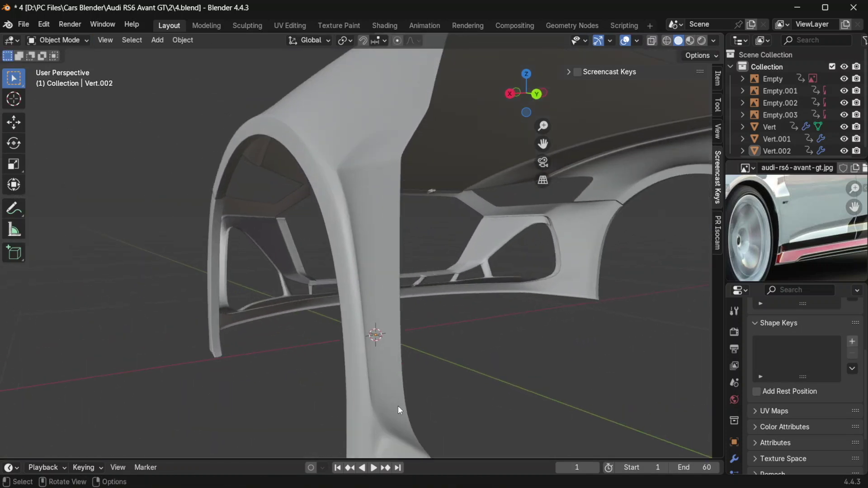
middle_drag(407, 417, 328, 308)
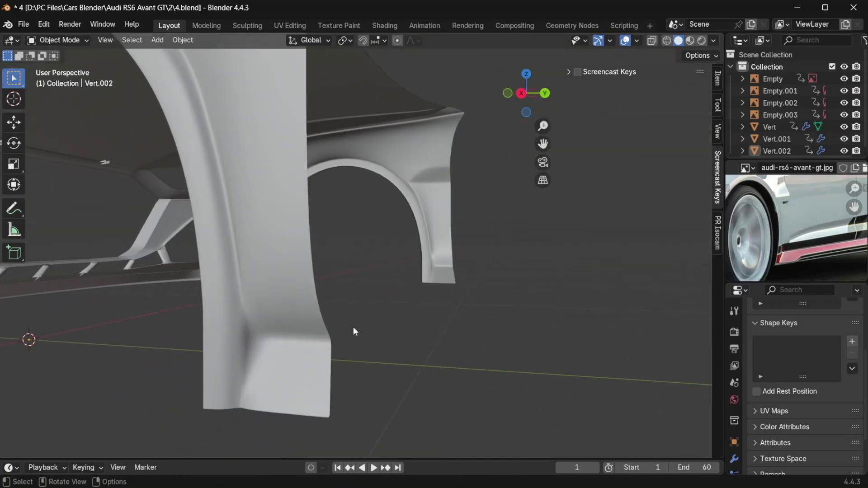
Try moving the lower loop's vertex beside the wheel-arch lip about 0.01 m inward along X.
key(Tab)
key(ctrl+r)
mouse_move(269, 338)
middle_down()
mouse_move(226, 349)
mouse_move(323, 342)
mouse_move(274, 341)
middle_up()
key(g)
key(x)
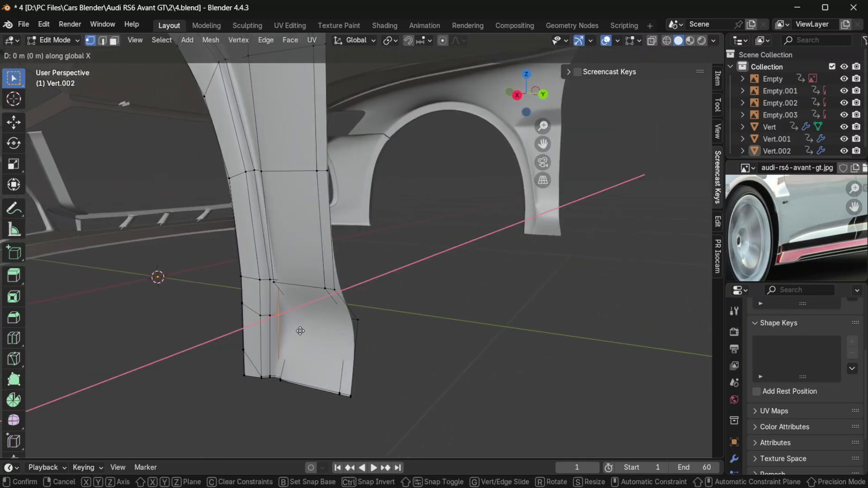
click(305, 328)
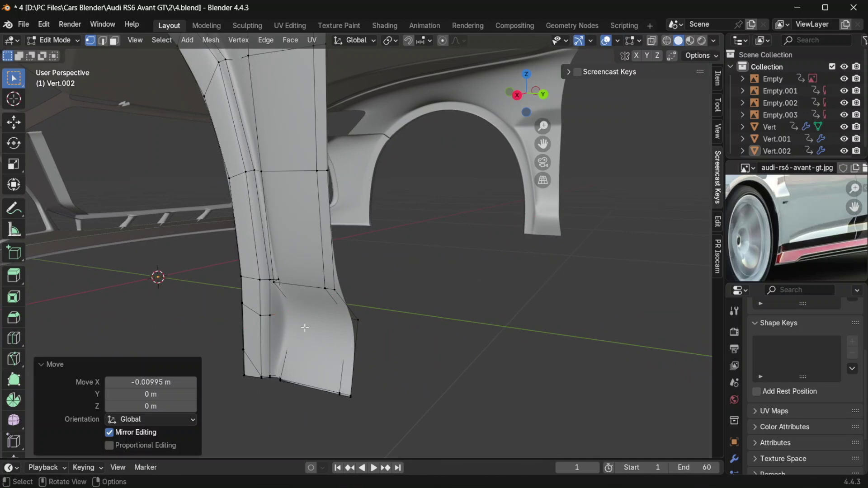
key(ctrl+z)
Nudge the lower loop's vertices inward along X, moving the rear-edge one about 0.002 m.
scroll(305, 327, up, 2)
key(g)
key(x)
click(254, 349)
middle_drag(254, 349, 356, 324)
key(g)
key(x)
click(293, 328)
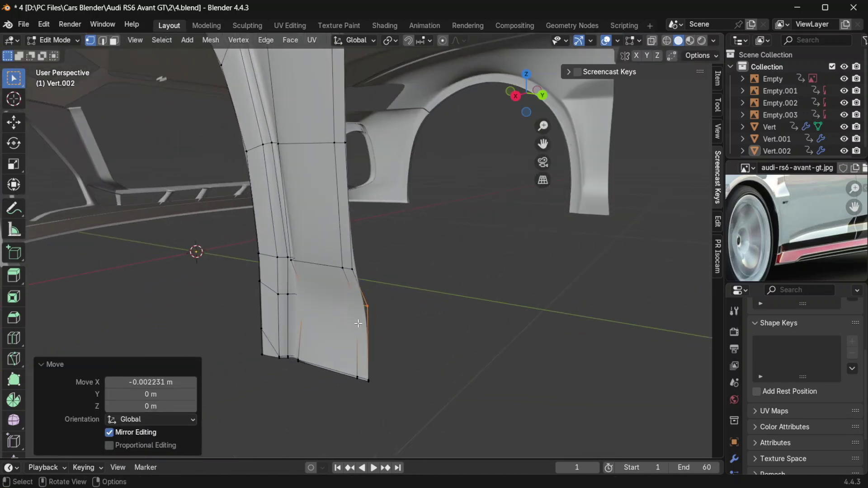
Fine-tune the position of the flare crease's rear-edge vertex along X.
click(367, 306)
key(g)
key(x)
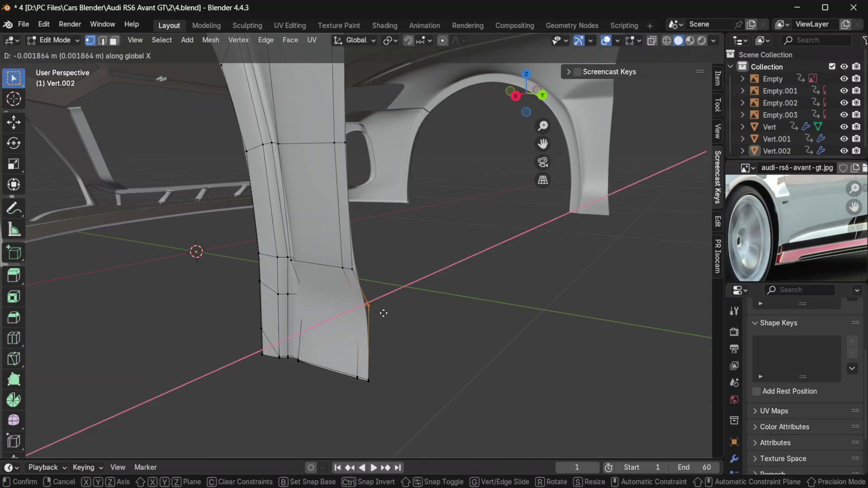
click(389, 310)
key(g)
key(x)
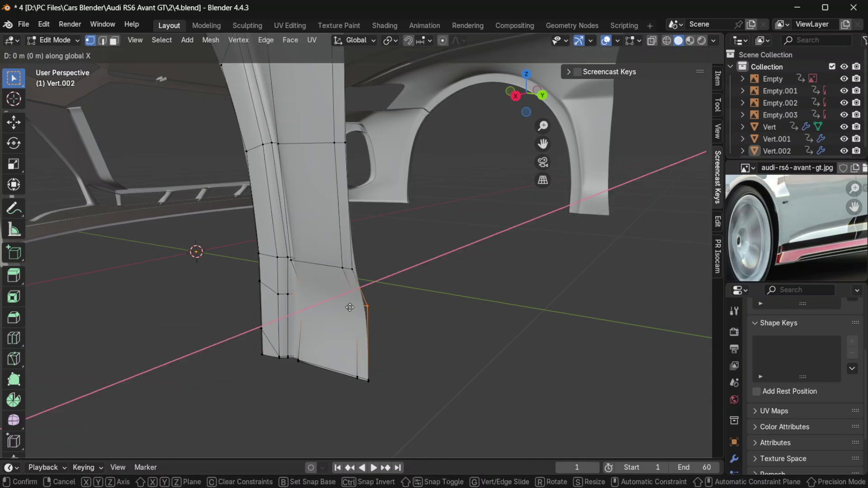
click(355, 304)
middle_drag(355, 304, 338, 326)
right_click(338, 327)
Add a horizontal edge loop just below the lower flare's crease with an edge slide of about 0.83, and inspect the smoothed shape.
key(KP_3)
key(ctrl+r)
click(311, 367)
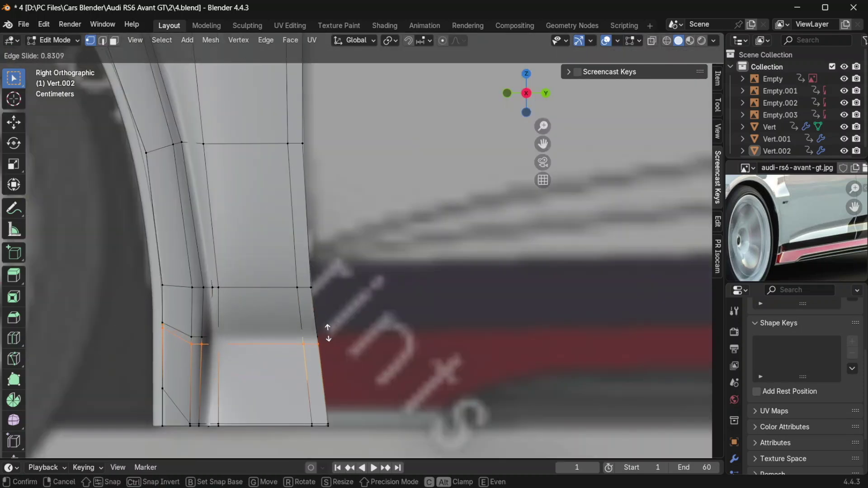
click(328, 332)
key(Tab)
mouse_move(319, 343)
middle_down()
mouse_move(259, 358)
mouse_move(320, 341)
middle_up()
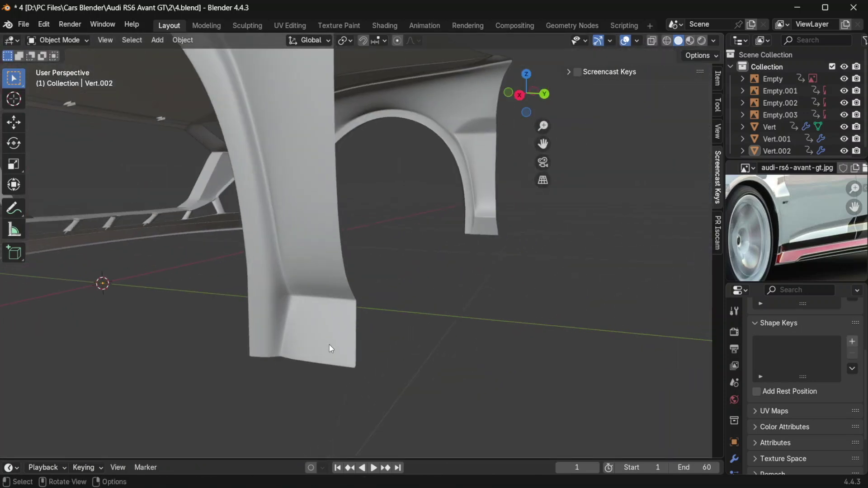
key(Tab)
key(KP_3)
drag(364, 416, 195, 367)
key(g)
key(z)
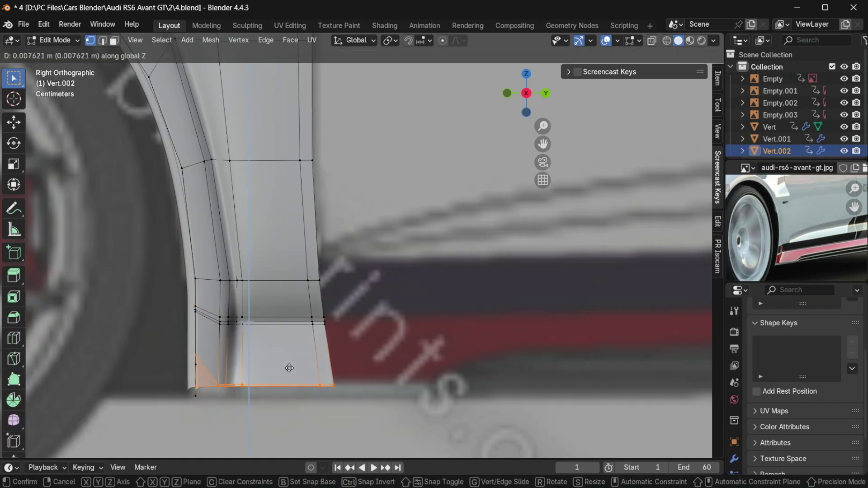
right_click(288, 362)
Select the fender's whole bottom row of vertices in X-ray display and raise it about 0.011 m along Z to match the side blueprint.
key(alt+z)
drag(358, 416, 161, 358)
key(g)
key(z)
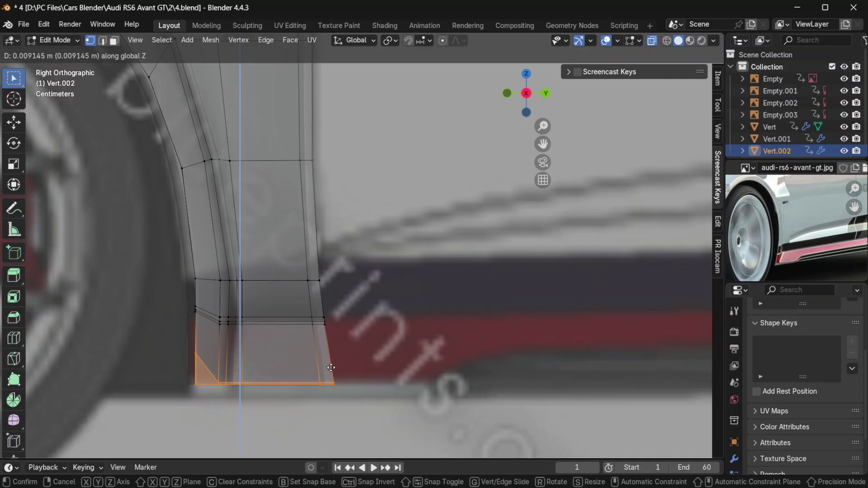
click(331, 366)
shift+middle_drag(367, 411, 378, 349)
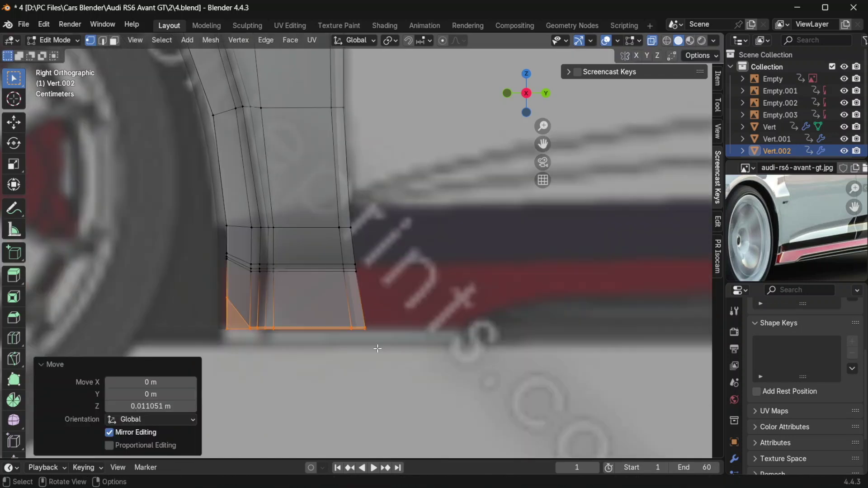
key(g)
key(z)
key(Escape)
Extrude the fender's bottom edge about 0.013 m down along Z to the blueprint's lower line, and inspect the smoothed result.
drag(380, 361, 209, 327)
middle_drag(209, 327, 326, 336)
scroll(353, 337, up, 2)
click(289, 362)
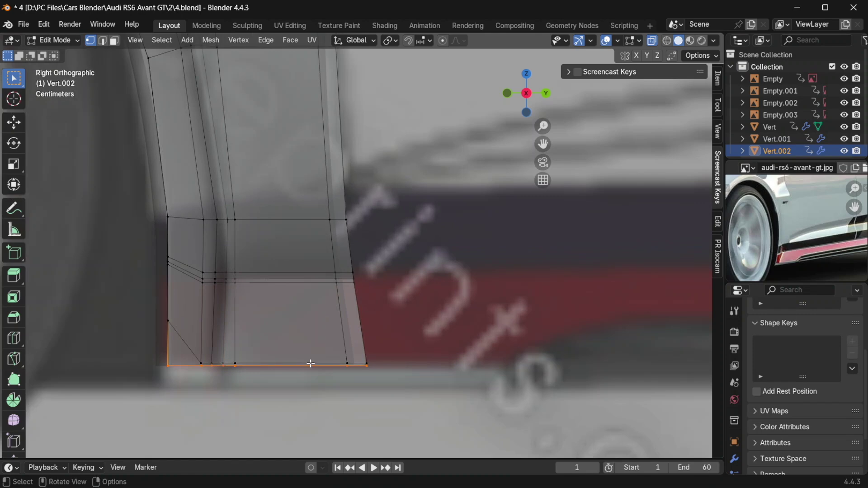
key(e)
key(z)
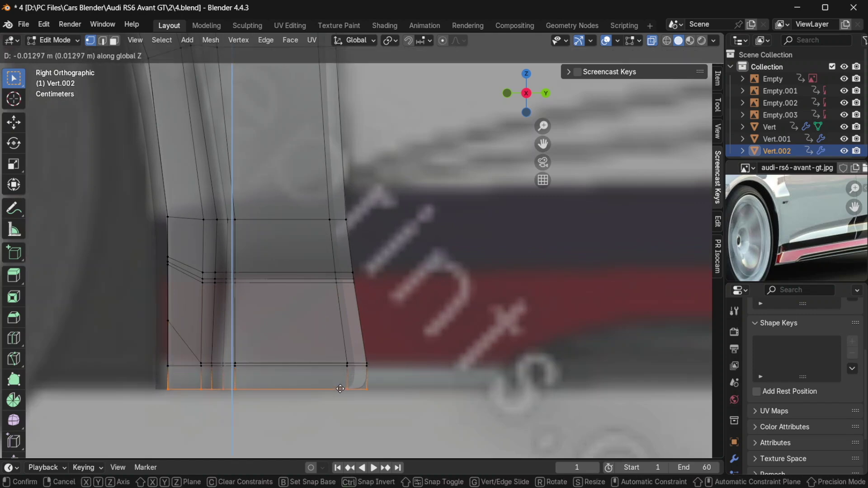
click(340, 389)
mouse_move(387, 366)
middle_down()
mouse_move(262, 366)
mouse_move(403, 353)
mouse_move(425, 364)
mouse_move(374, 355)
mouse_move(362, 331)
mouse_move(342, 326)
middle_up()
key(Tab)
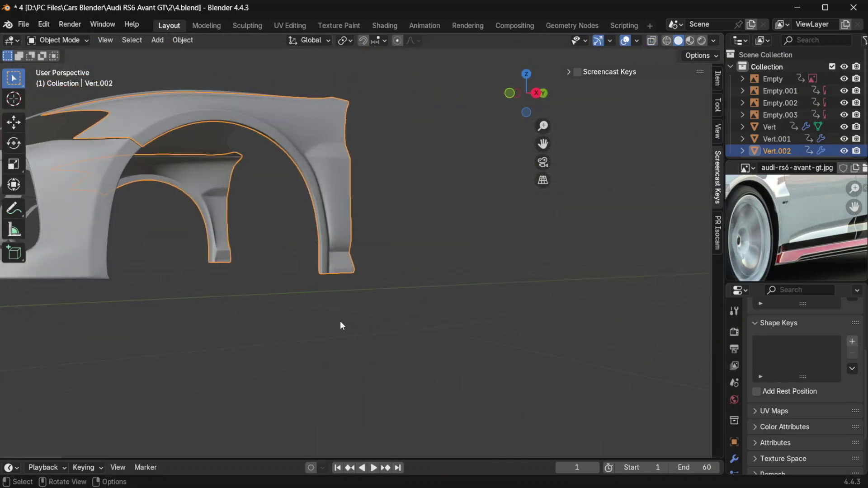
scroll(342, 326, up, 4)
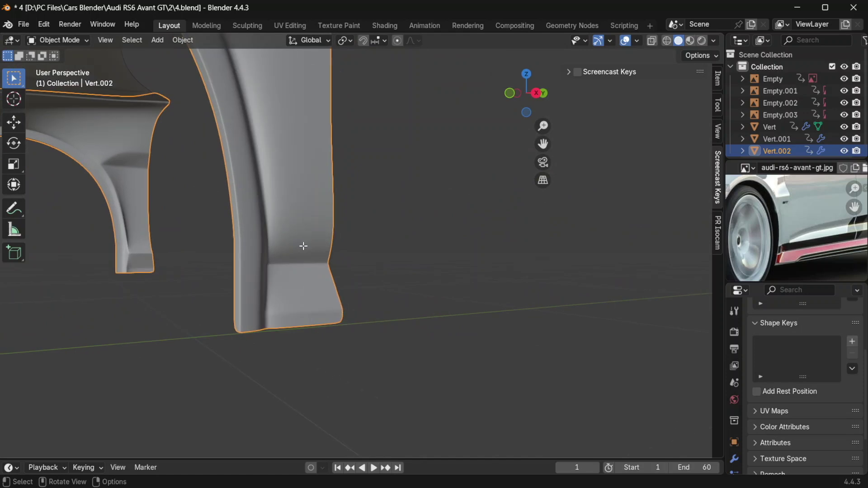
Try a horizontal edge loop above the lower flare's crease with an edge slide of about 0.83, and inspect the smoothed shape.
key(Tab)
shift+middle_drag(325, 236, 241, 312)
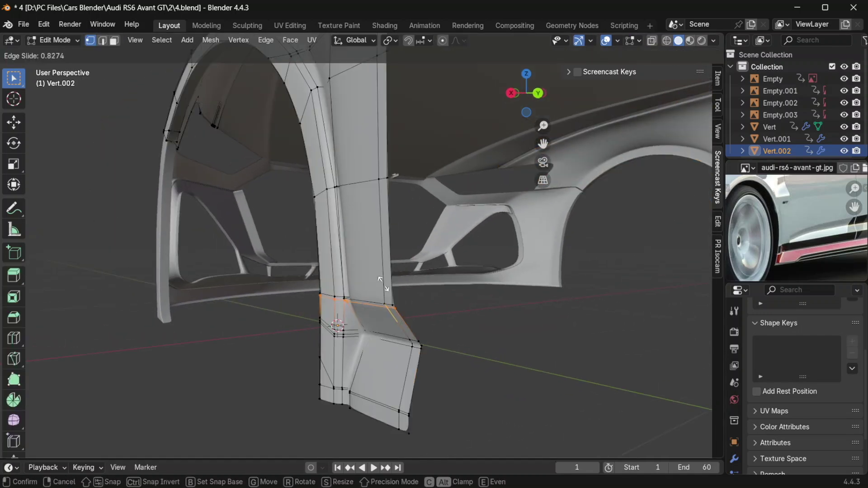
click(384, 284)
key(Tab)
scroll(392, 326, down, 4)
middle_drag(387, 330, 503, 340)
scroll(504, 340, down, 5)
middle_drag(352, 315, 293, 297)
scroll(375, 309, up, 8)
key(Tab)
key(Tab)
key(Tab)
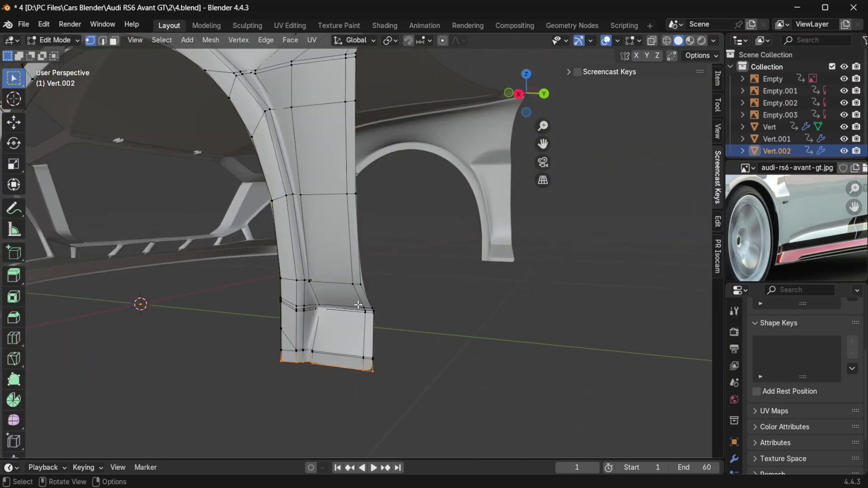
Try sliding the lower flare's upper crease loop upward, and dissolve that loop's edges.
key(g)
key(g)
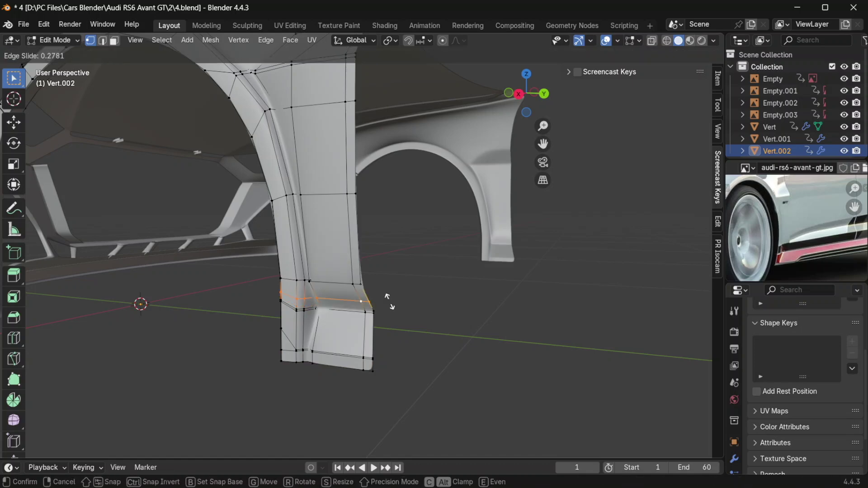
click(386, 296)
key(Tab)
middle_drag(387, 301, 378, 319)
key(Tab)
key(x)
click(381, 371)
key(Tab)
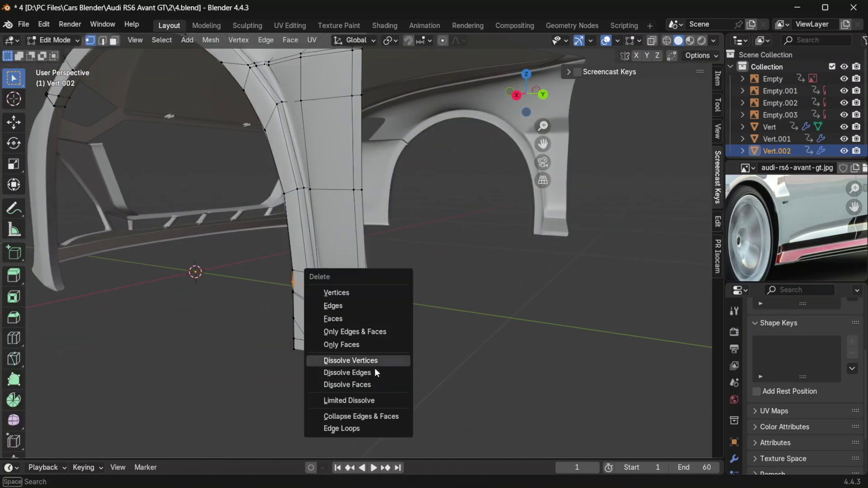
middle_drag(396, 357, 406, 315)
Move the crease's corner vertex beside the wheel-arch lip about 0.01 m along positive X, and inspect the smoothed flare.
key(Tab)
key(g)
key(x)
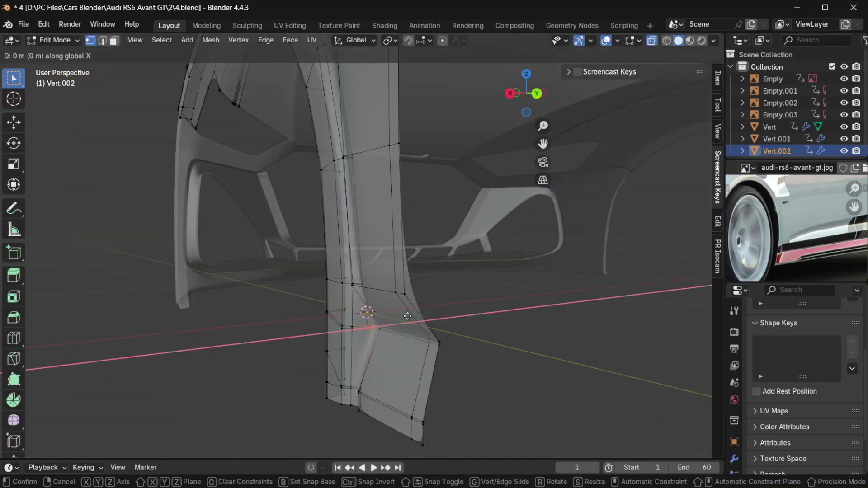
click(396, 320)
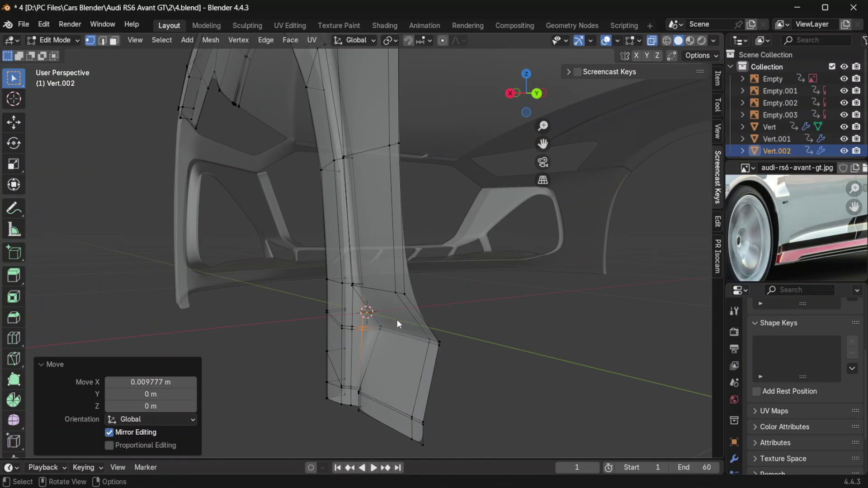
key(Tab)
scroll(438, 350, down, 4)
middle_drag(392, 346, 429, 343)
scroll(364, 333, up, 4)
scroll(364, 333, down, 1)
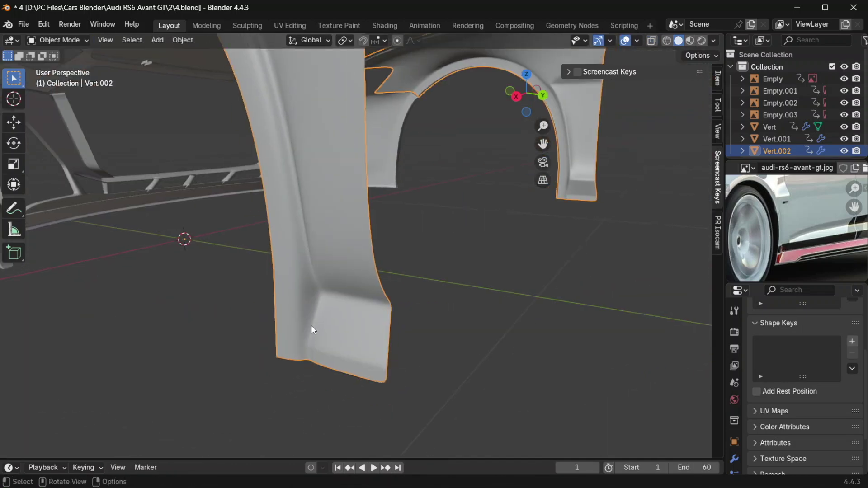
Adjust the rear panel's row of vertices just above the lower crease along X.
key(Tab)
scroll(325, 319, down, 1)
middle_drag(352, 283, 430, 267)
click(271, 291)
key(g)
key(x)
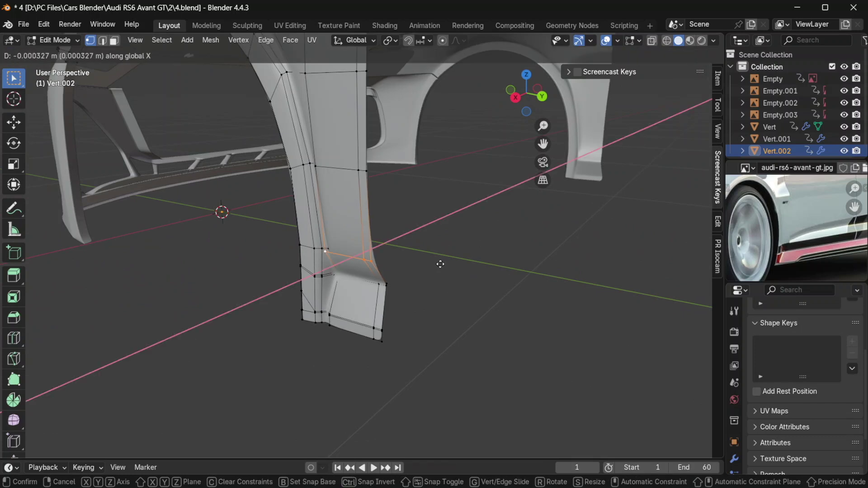
click(428, 279)
Save the model incrementally as 5.blend.
key(Tab)
key(ctrl+alt+s)
scroll(389, 318, down, 5)
middle_drag(389, 319, 368, 303)
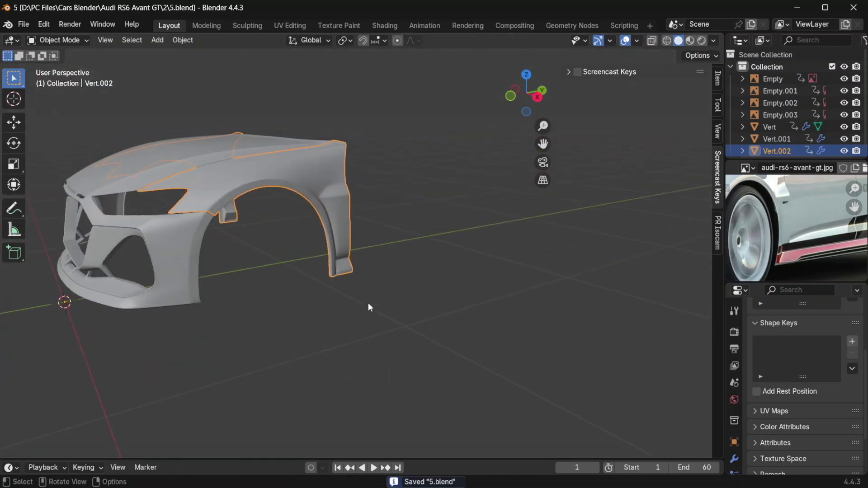
Try a vertical edge loop between the upper arch lip and the rear panel with an edge slide of about -0.9.
scroll(362, 271, up, 5)
scroll(359, 268, up, 2)
scroll(355, 251, up, 3)
key(Tab)
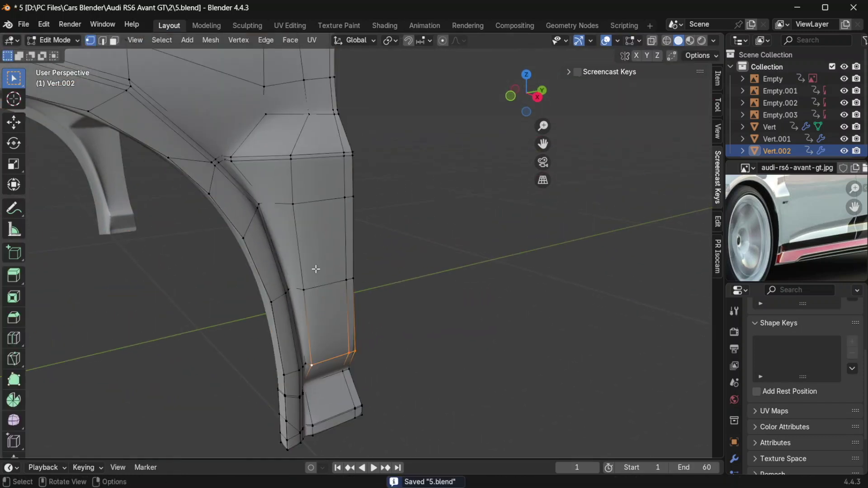
key(ctrl+r)
click(266, 189)
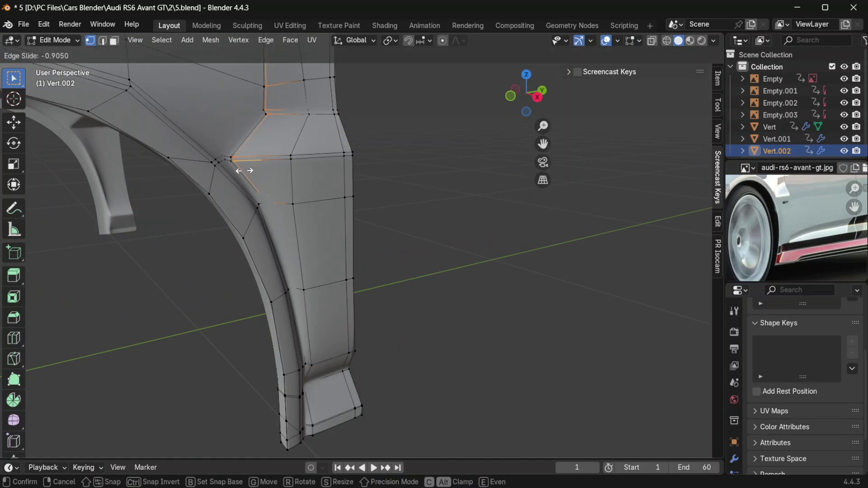
click(244, 171)
Add a vertical edge loop between the lower wheel-arch lip and the rear panel, slid toward the panel, and inspect the smoothed shape.
key(ctrl+r)
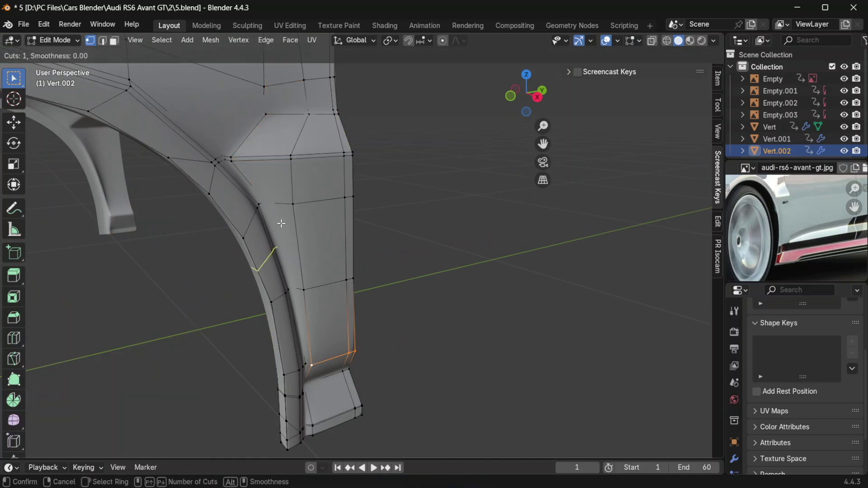
click(294, 289)
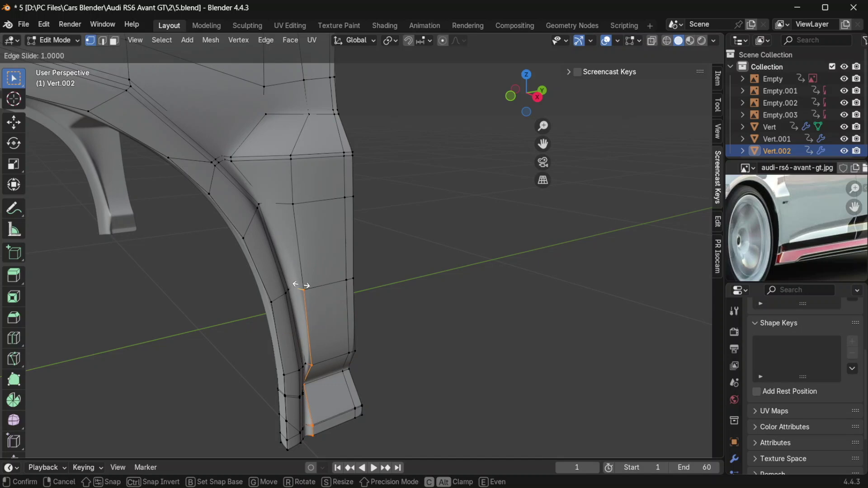
click(297, 287)
key(Tab)
key(Tab)
key(Tab)
middle_drag(400, 312, 311, 324)
scroll(356, 351, up, 4)
key(Tab)
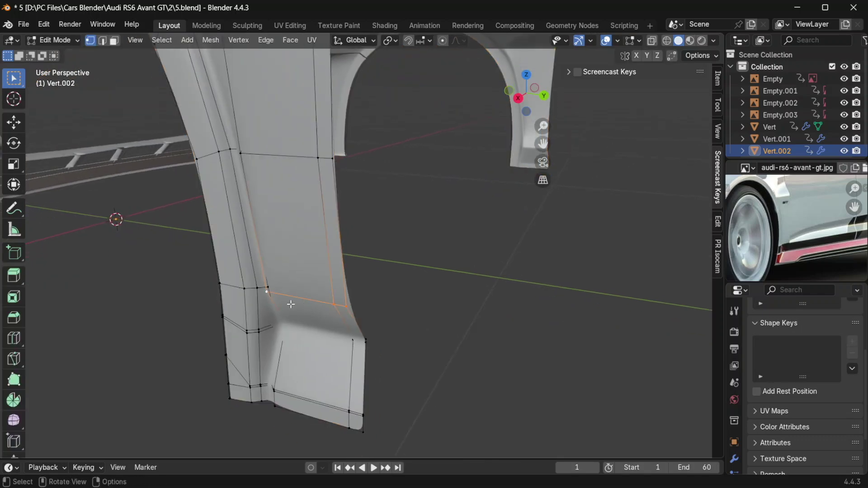
Move the vertex beside the arch lip just above the lower crease along X, and check the mesh in X-ray display.
scroll(262, 301, up, 3)
middle_drag(193, 360, 299, 255)
key(g)
key(x)
click(332, 217)
middle_drag(332, 217, 289, 273)
key(Tab)
key(Tab)
key(alt+z)
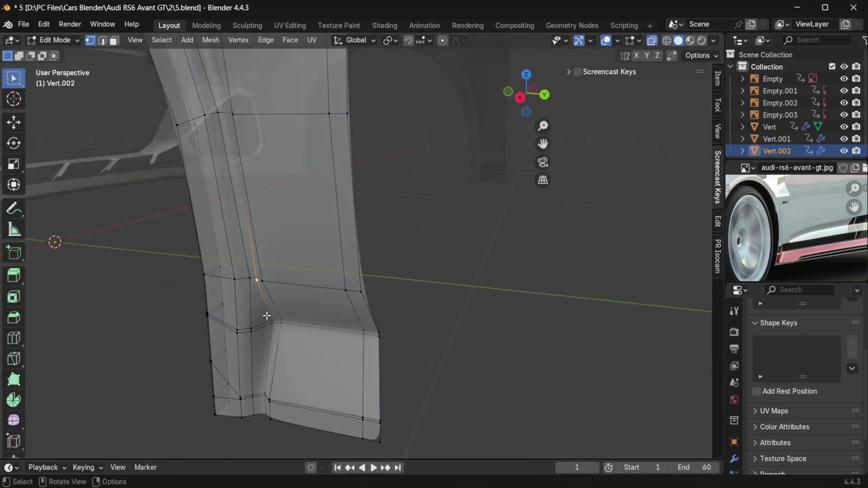
Try dissolving the crease vertex beside the arch lip and connecting its two neighbouring vertices, and inspect the smoothed surface.
click(271, 322)
key(x)
click(281, 316)
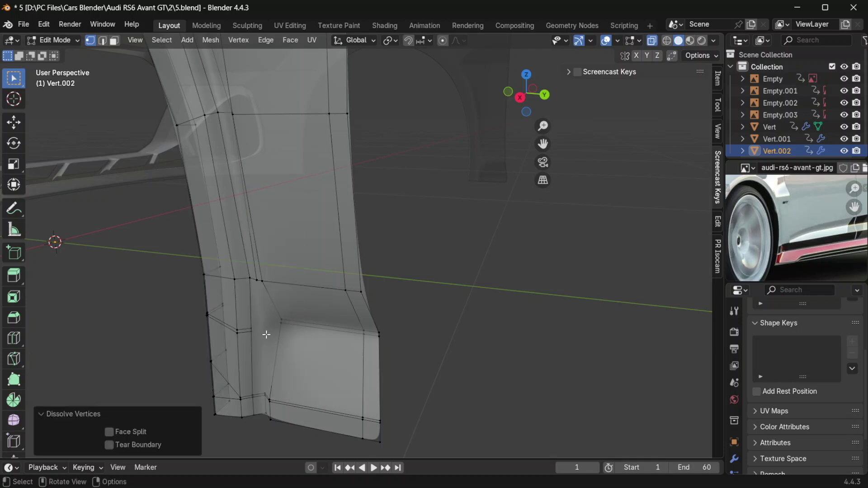
click(282, 314)
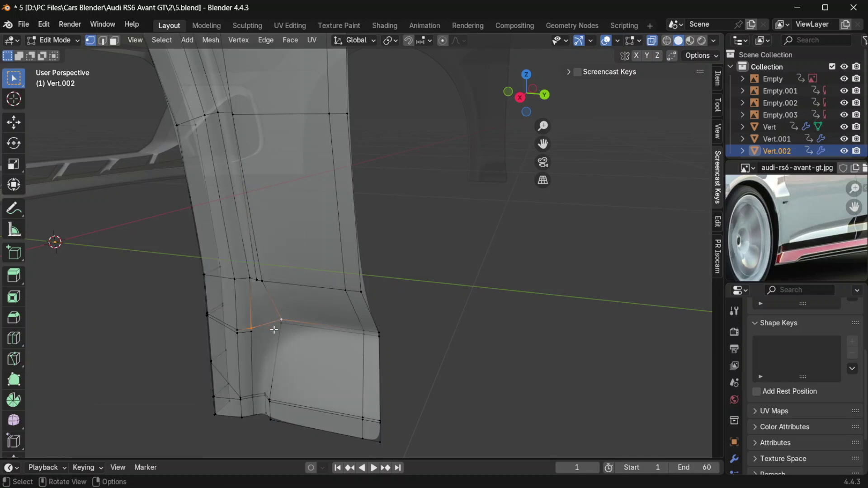
shift+click(265, 332)
key(Tab)
scroll(302, 337, down, 4)
middle_drag(306, 338, 328, 315)
scroll(341, 312, up, 5)
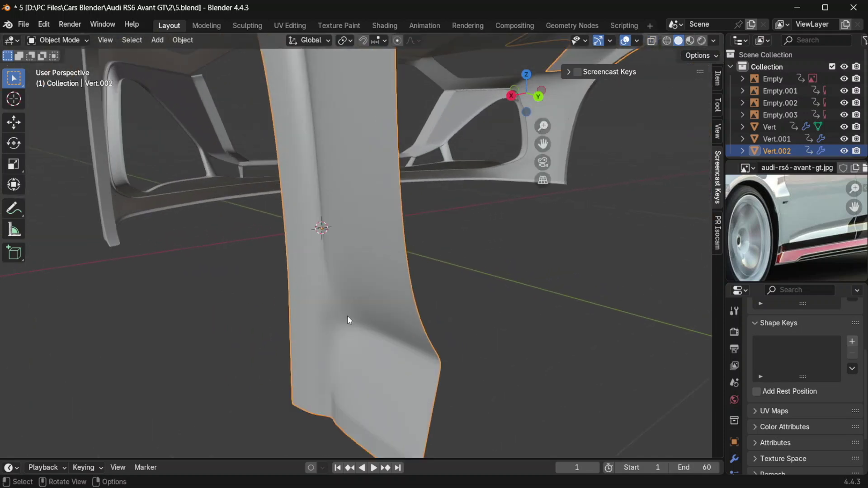
Undo the dissolving and reconnecting of the crease vertices beside the arch lip.
key(Tab)
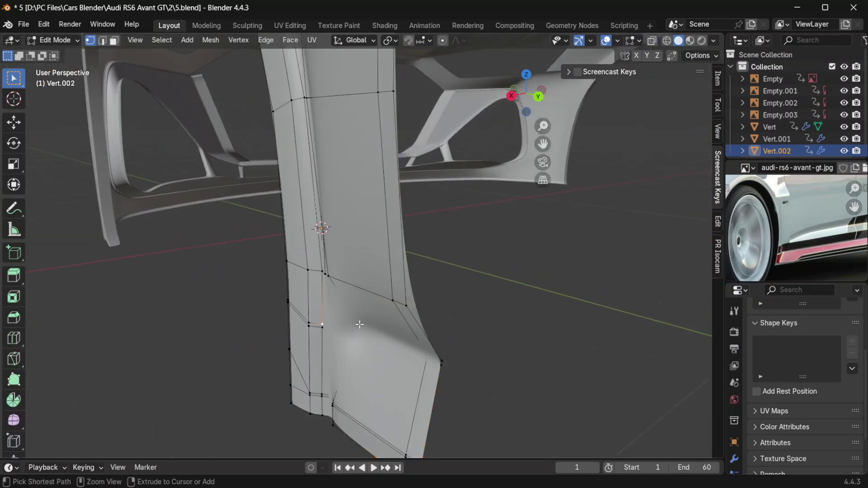
ctrl+right_click(359, 322)
key(Tab)
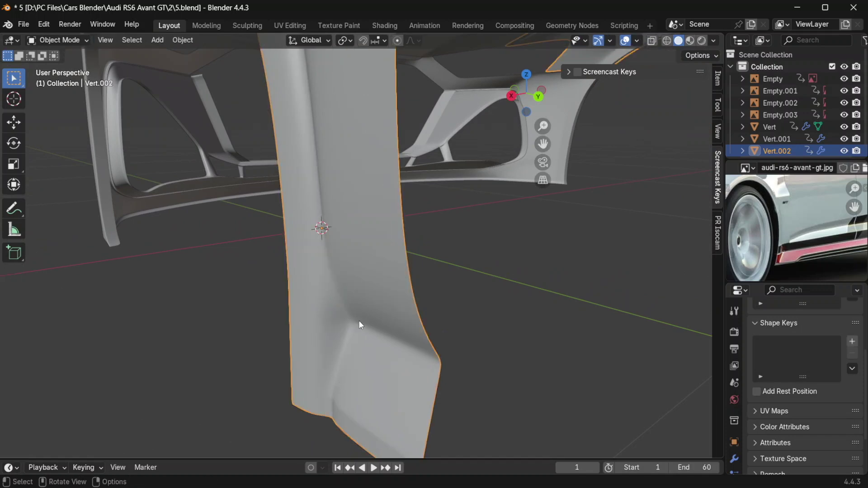
Compare the fender's rear section with the side blueprint, the Audi RS6 GT walkaround video on YouTube and the reference photo.
scroll(358, 318, down, 4)
middle_drag(351, 312, 410, 202)
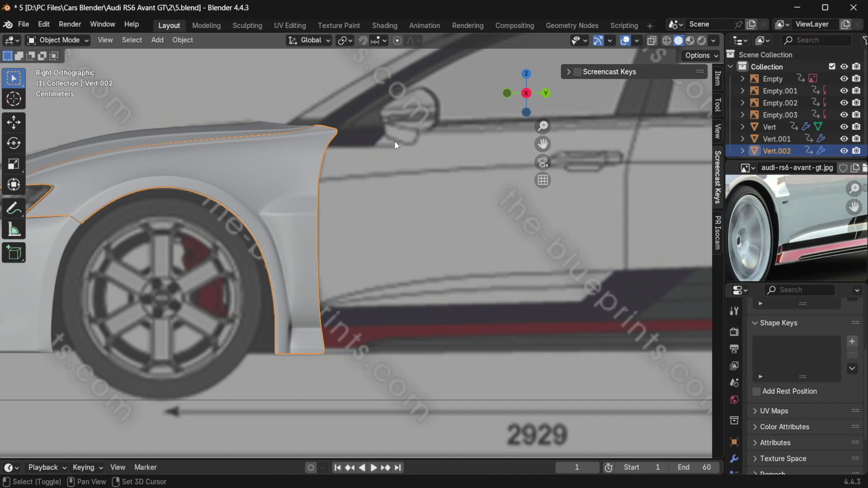
scroll(787, 189, down, 2)
key(alt+Tab)
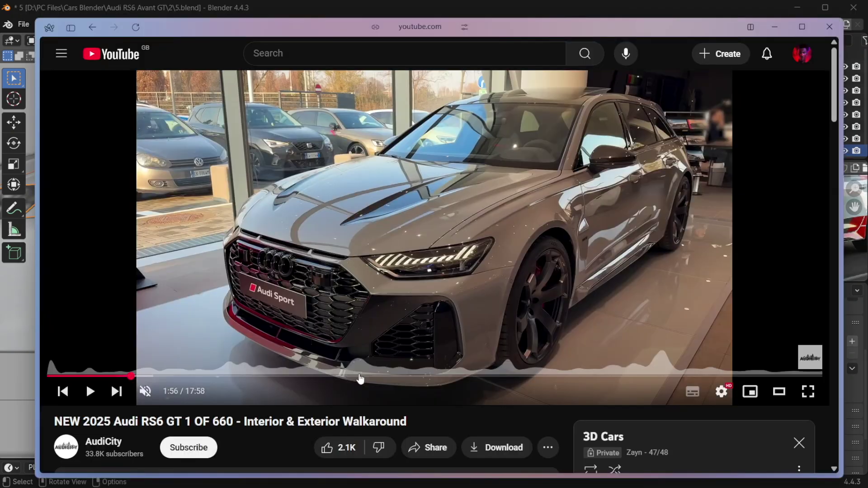
click(138, 377)
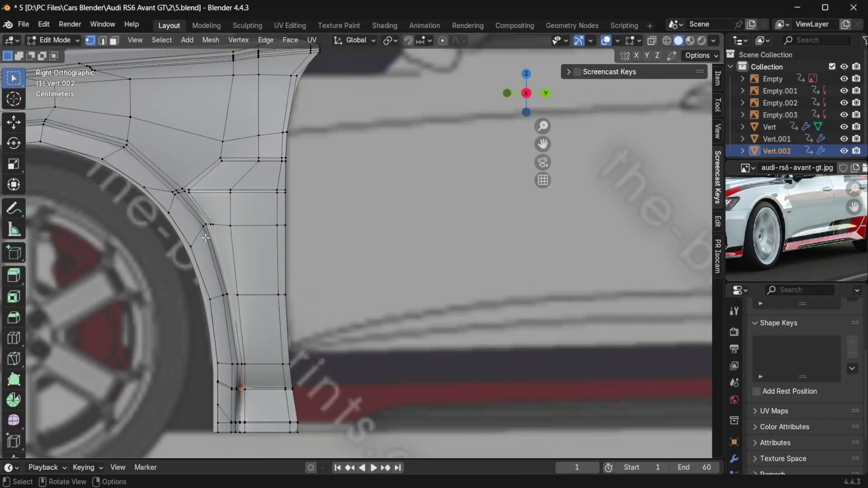
middle_drag(206, 237, 189, 309)
scroll(280, 226, up, 3)
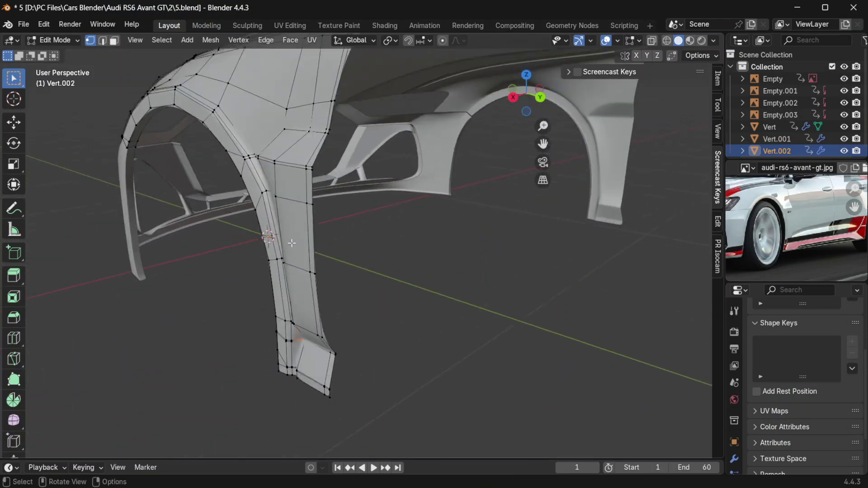
Add an edge loop along the wheel-arch lip, slide it by a factor of 1, and check the smoothed surface.
key(ctrl+r)
click(246, 185)
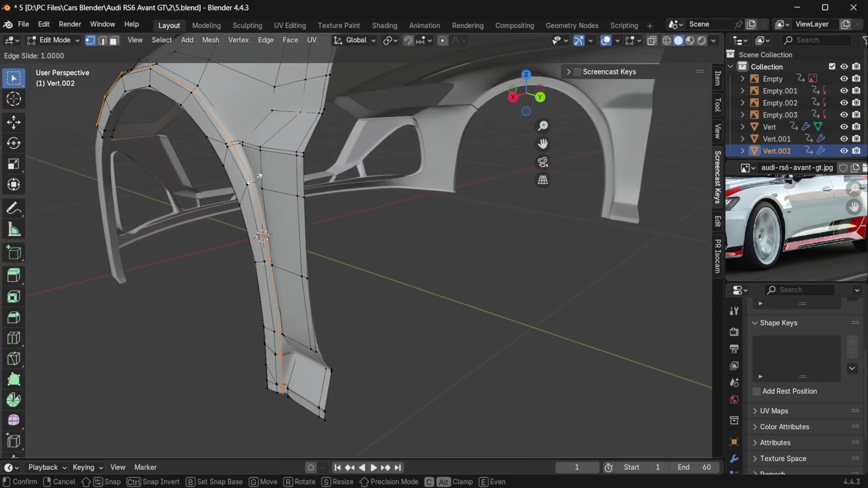
click(248, 183)
key(Tab)
middle_drag(249, 183, 432, 217)
scroll(304, 223, up, 5)
middle_drag(374, 284, 371, 305)
key(Tab)
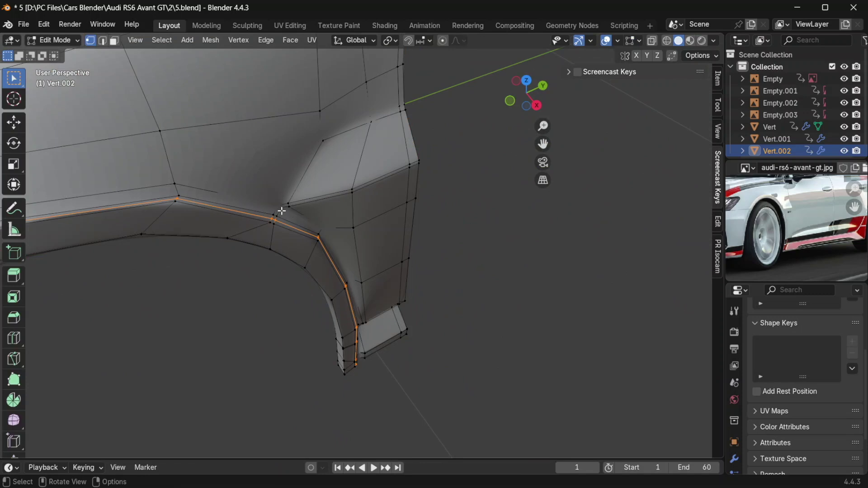
Select the outer edge loop beside the rear arch lip and try edge-sliding it along the panel.
key(alt+z)
scroll(339, 234, up, 2)
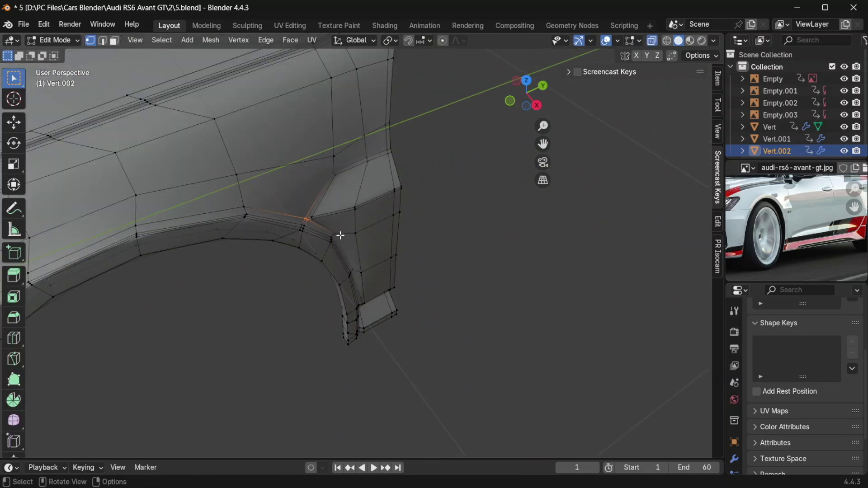
middle_drag(381, 330, 302, 307)
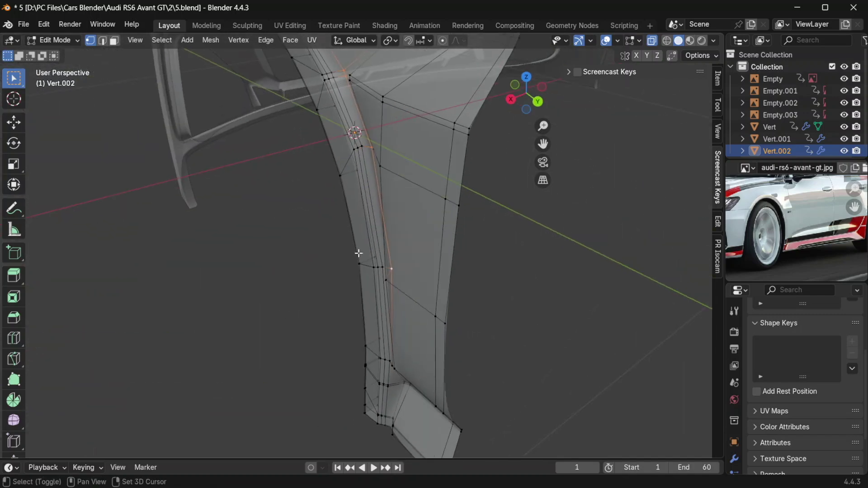
middle_drag(358, 253, 365, 302)
key(g)
key(x)
right_click(433, 243)
key(g)
key(g)
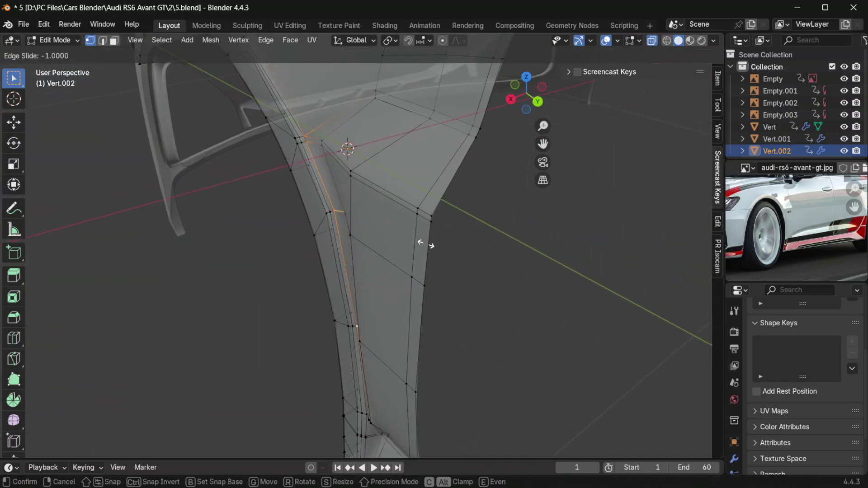
click(430, 243)
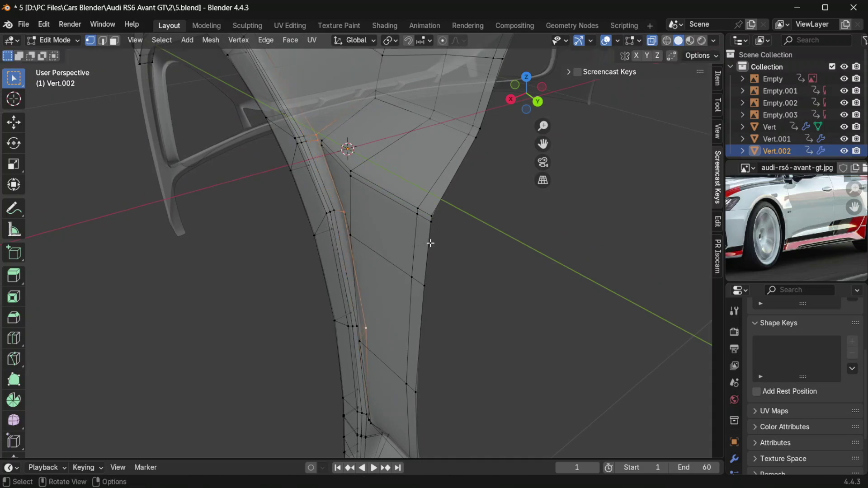
Check the smoothed fender and try moving the outer edge loop beside the arch lip along X.
key(Tab)
middle_drag(410, 249, 390, 245)
key(Tab)
key(Tab)
key(Tab)
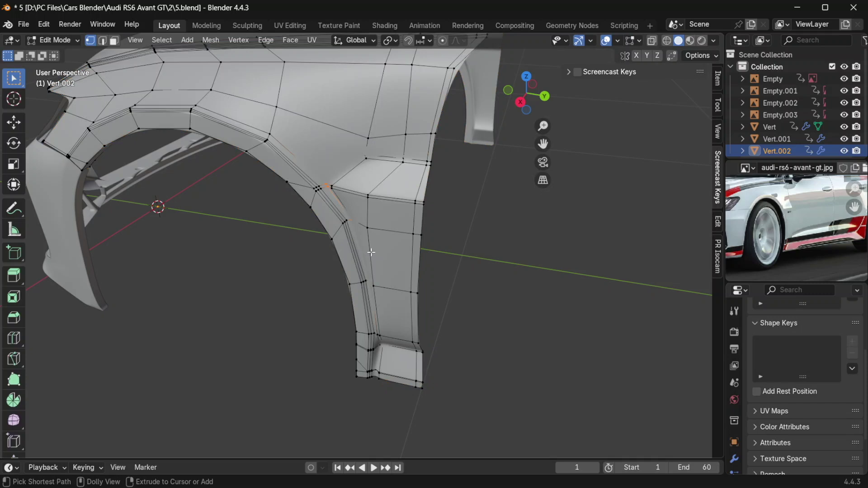
scroll(401, 211, up, 2)
key(g)
key(x)
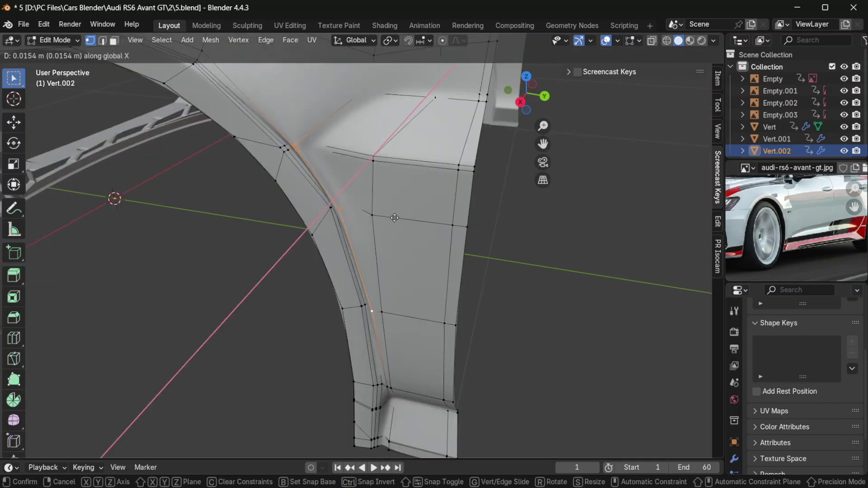
click(406, 211)
Try edge-sliding the outer loop back toward the arch lip, and inspect the smoothed rear section.
middle_drag(394, 218, 380, 214)
key(g)
key(g)
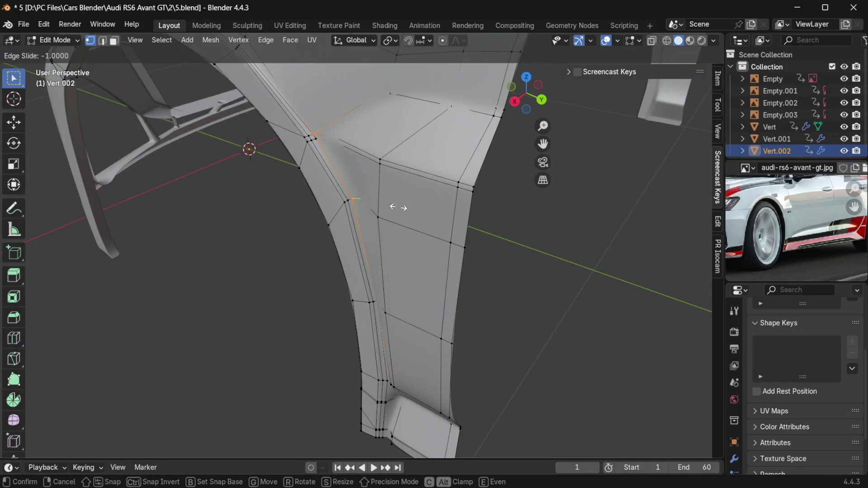
click(404, 204)
key(Tab)
scroll(473, 241, down, 3)
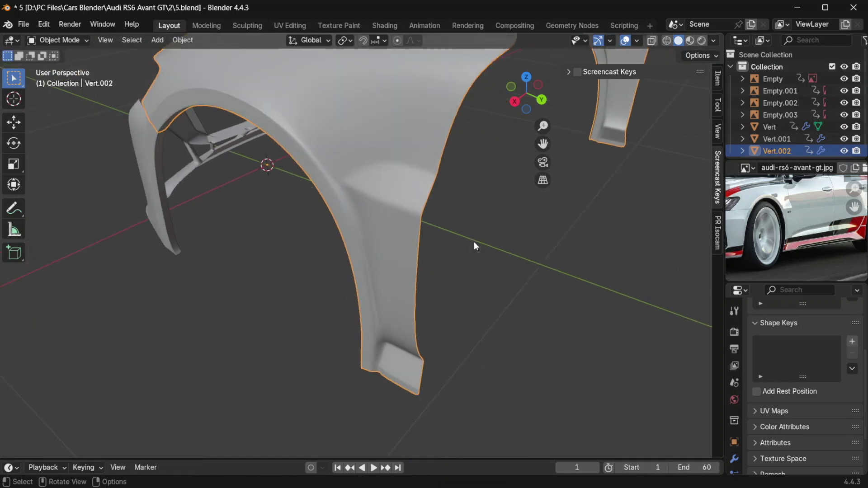
middle_drag(473, 241, 487, 242)
scroll(474, 242, up, 3)
key(Tab)
Select the outer edge loop beside the arch lip and dissolve its edges.
click(474, 241)
key(super)
key(super)
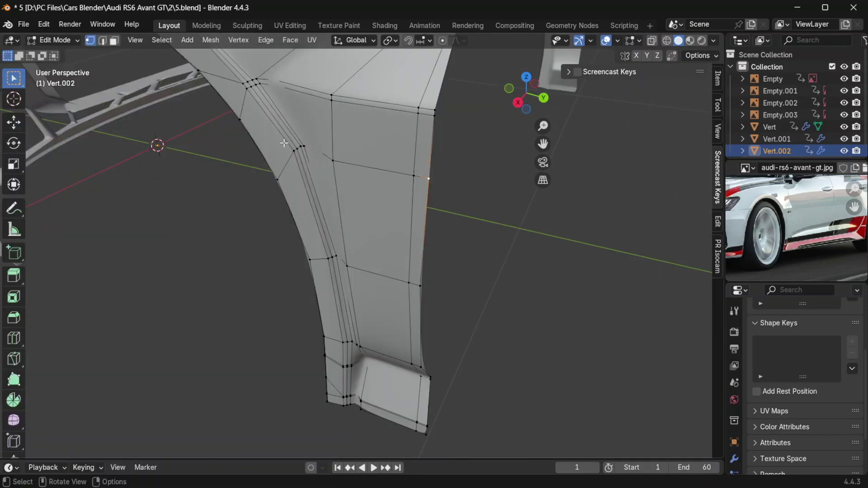
alt+click(295, 125)
key(alt+z)
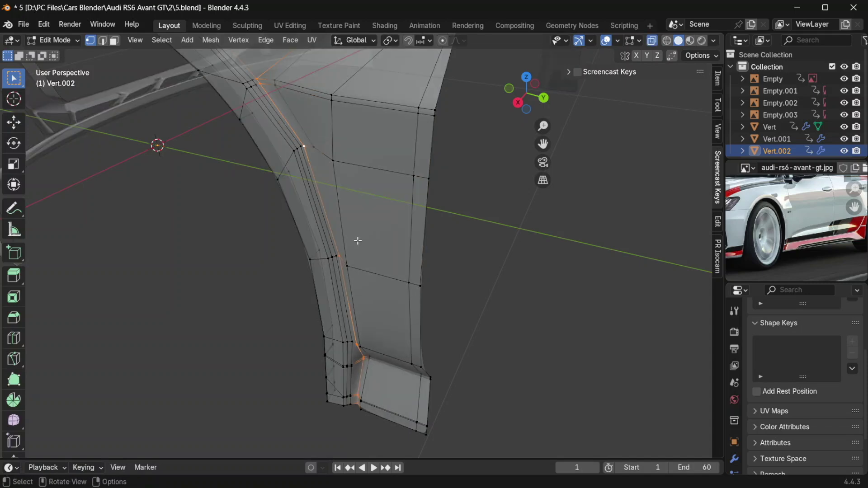
key(z)
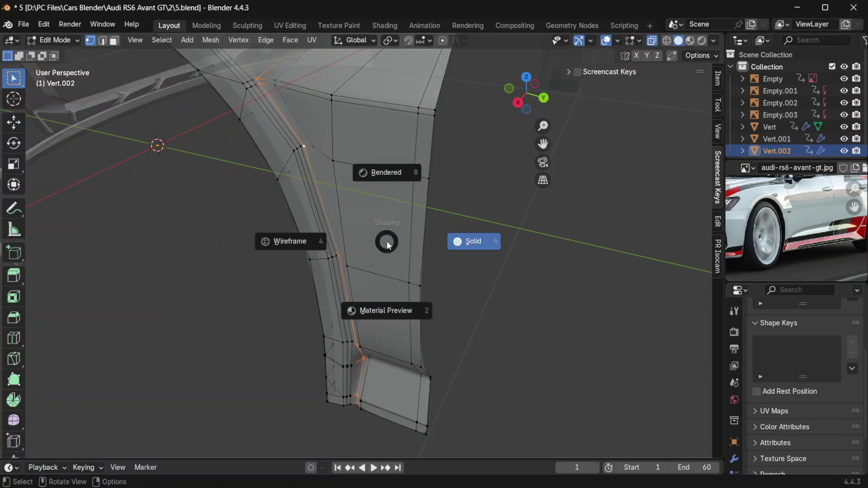
click(444, 235)
key(x)
click(459, 243)
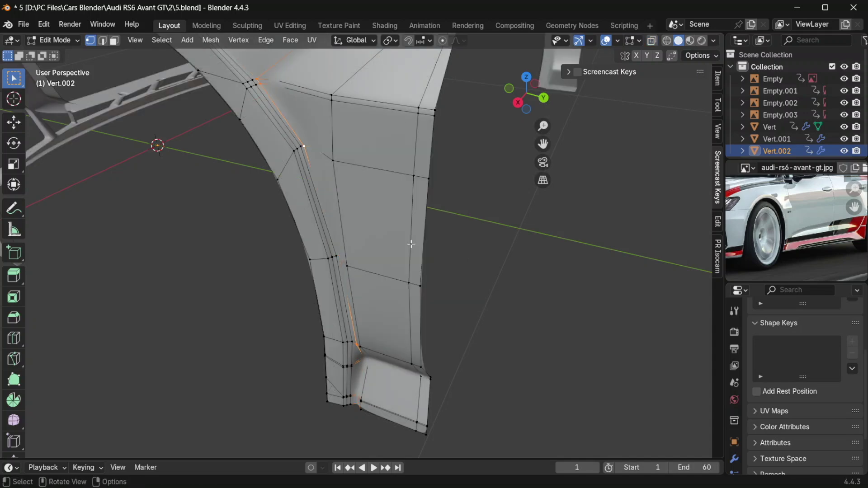
scroll(354, 225, down, 2)
key(x)
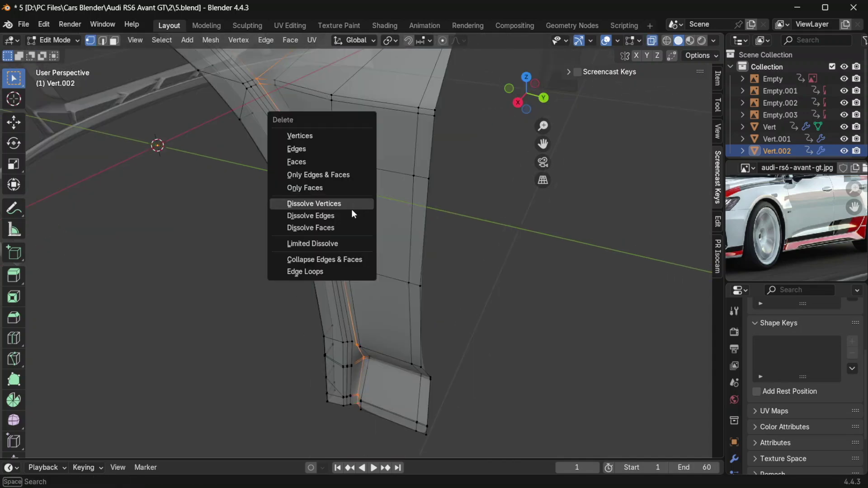
click(353, 207)
Select the rear panel's vertical vertex column beside the arch lip and move it about -0.008 m along X.
scroll(357, 215, up, 2)
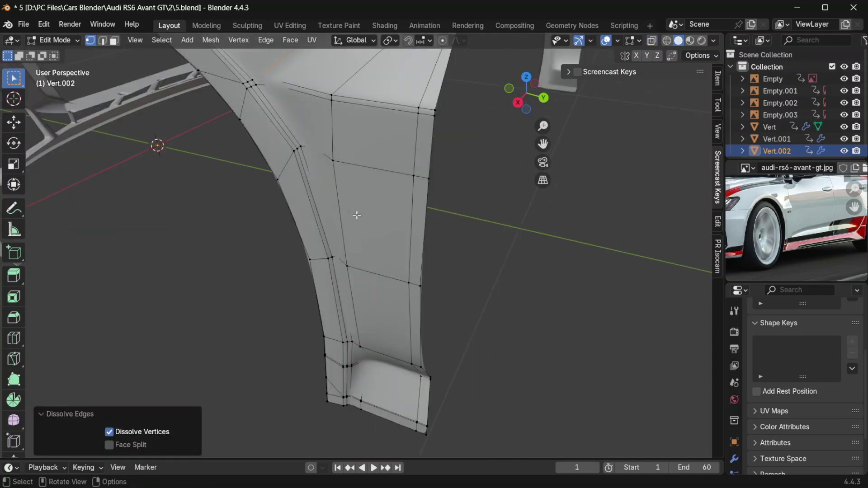
middle_drag(357, 215, 350, 235)
scroll(349, 234, down, 1)
drag(326, 242, 306, 180)
middle_drag(351, 347, 350, 271)
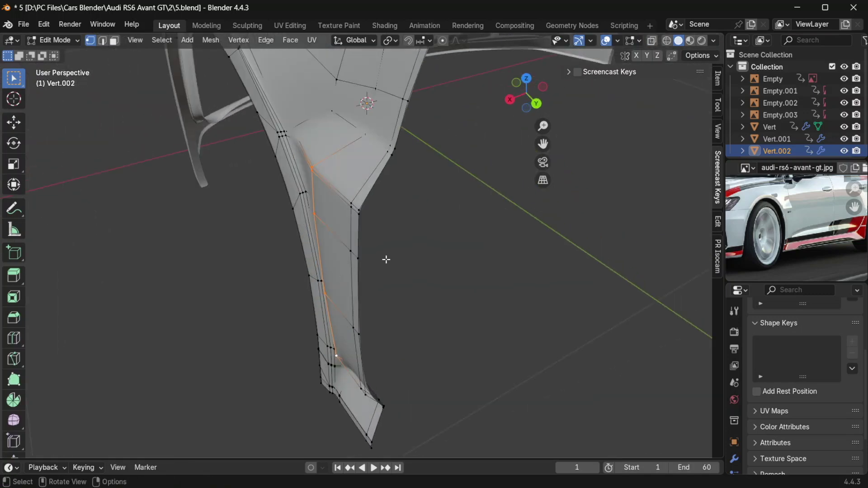
key(g)
key(x)
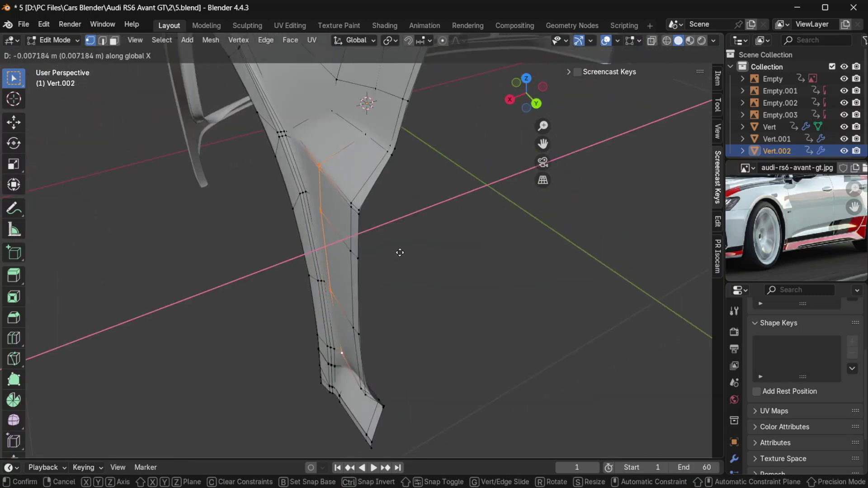
click(400, 253)
key(g)
key(x)
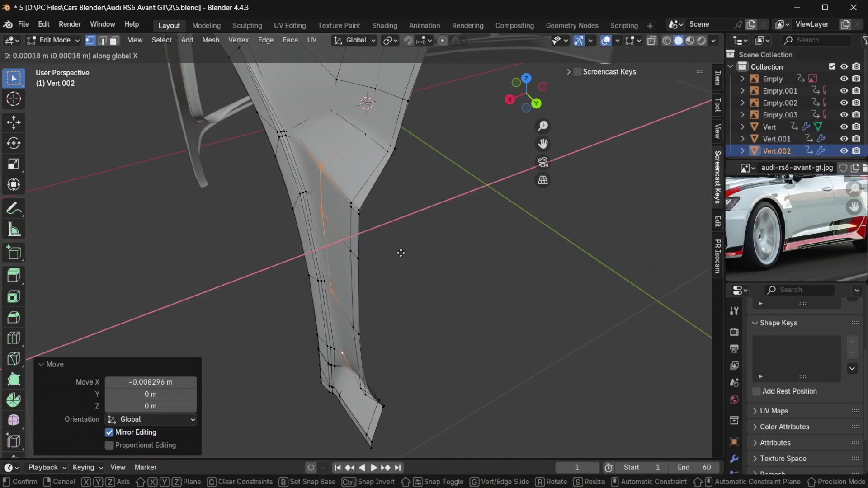
click(400, 254)
Slide the vertex where the upper crease meets the arch lip along its edge, and check the smoothed surface.
key(Tab)
middle_drag(340, 262, 258, 229)
key(Tab)
key(shift+v)
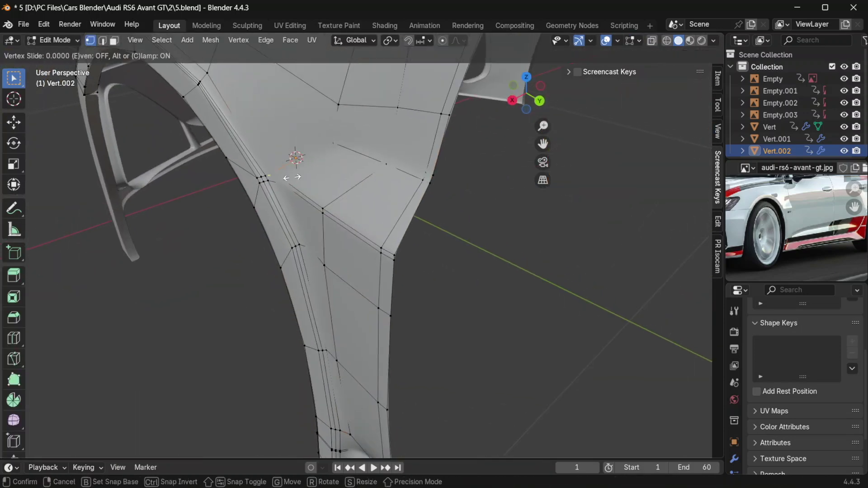
click(296, 174)
key(Tab)
middle_drag(296, 174, 308, 193)
key(Tab)
key(Tab)
key(Tab)
Move the vertex column beside the arch lip about -0.0013 m along X, and adjust its upper crease vertex along the same axis.
middle_drag(318, 269, 317, 236)
key(alt+z)
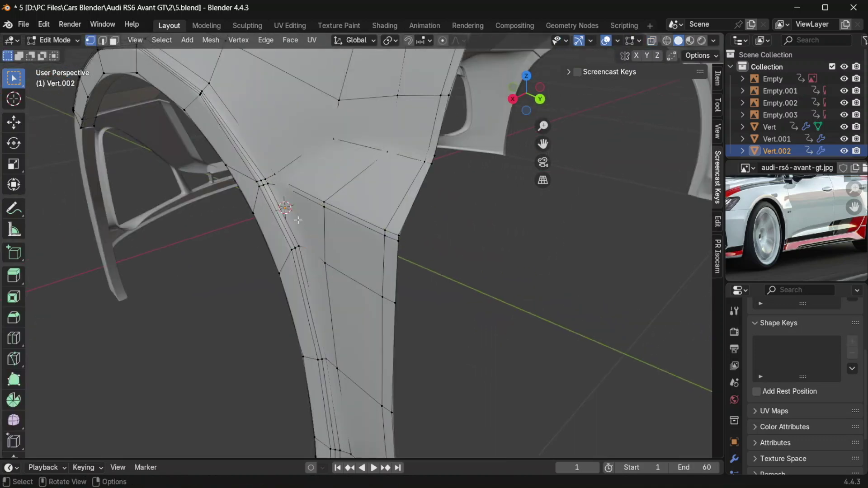
key(Tab)
key(Tab)
alt+shift+click(337, 259)
shift+middle_drag(337, 258, 359, 229)
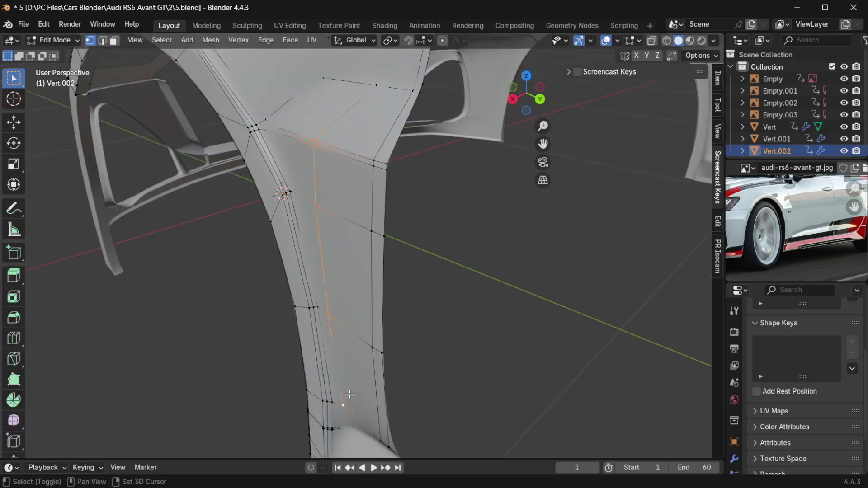
key(g)
key(x)
click(420, 311)
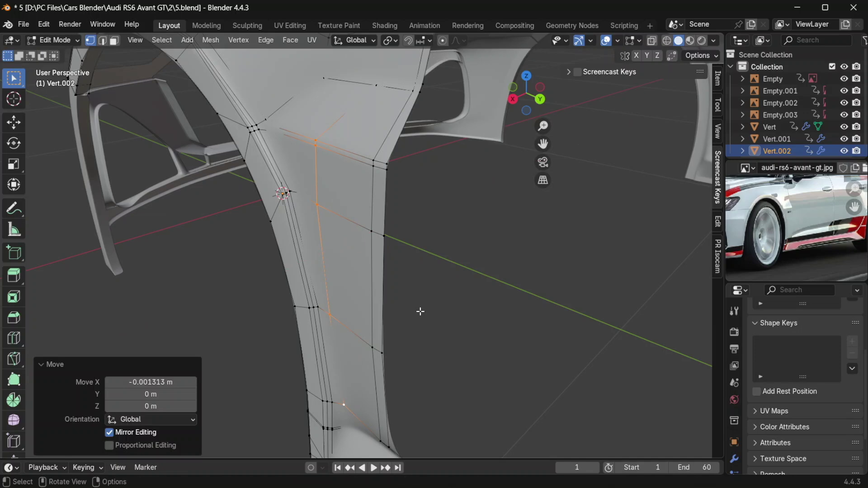
click(324, 155)
key(g)
key(x)
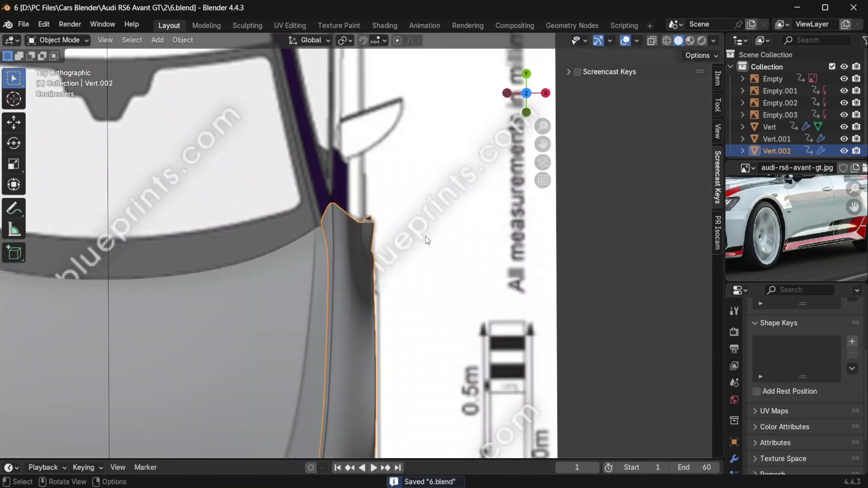
Compare the fender's rear edge with the top blueprint and try edge-sliding the loop beside the arch lip by -1.
scroll(427, 240, up, 3)
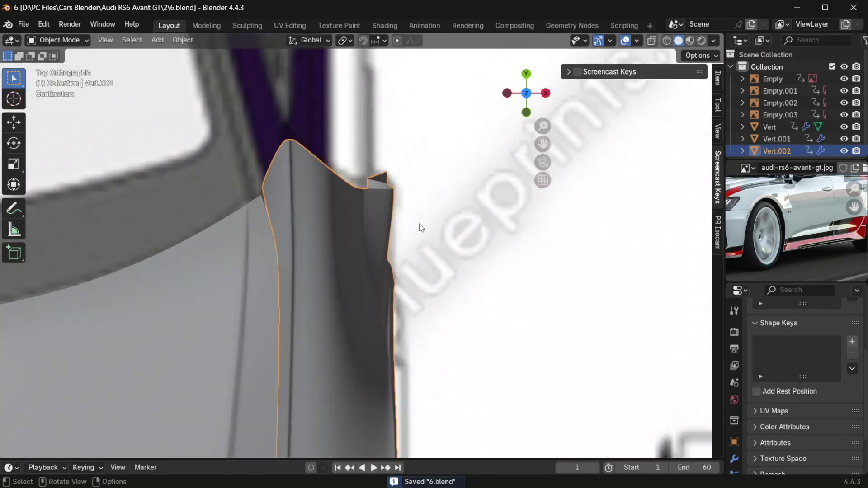
key(Tab)
key(Tab)
middle_drag(425, 257, 300, 182)
key(Tab)
scroll(300, 182, up, 2)
alt+click(295, 175)
key(g)
key(g)
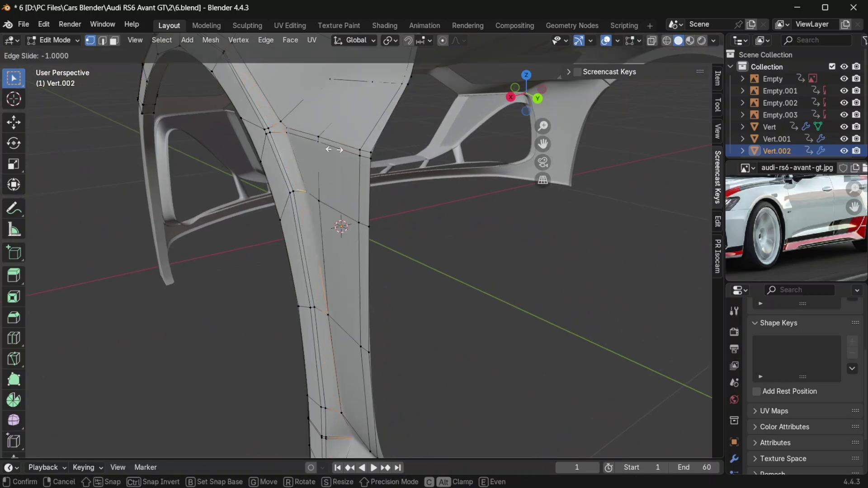
click(335, 150)
Inspect the smoothed rear section of the fender from the upper crease down to the lower flare.
key(Tab)
scroll(338, 163, down, 3)
middle_drag(337, 165, 351, 229)
scroll(327, 211, down, 3)
scroll(370, 304, up, 5)
middle_drag(371, 304, 443, 252)
middle_drag(338, 303, 359, 299)
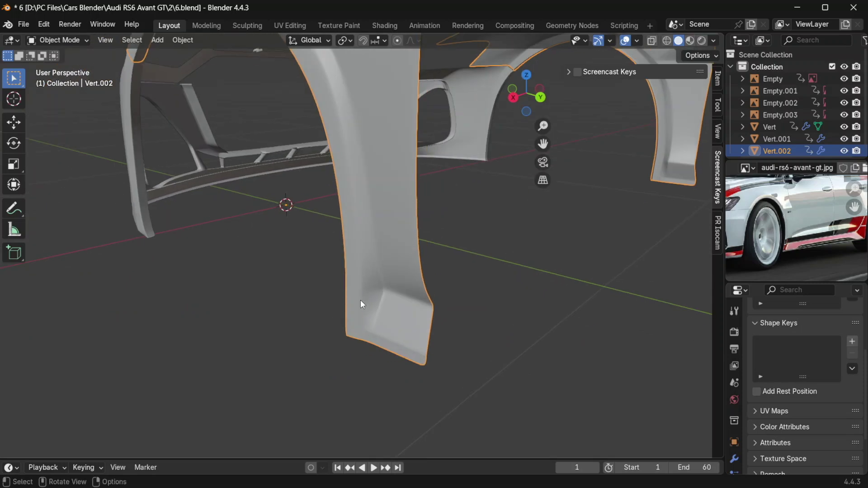
Undo the last edge slide, slide the loop beside the arch lip by about -0.56, and check the lower flare.
key(ctrl+z)
key(ctrl+z)
mouse_move(402, 258)
middle_down()
mouse_move(385, 264)
mouse_move(411, 248)
middle_up()
key(g)
key(g)
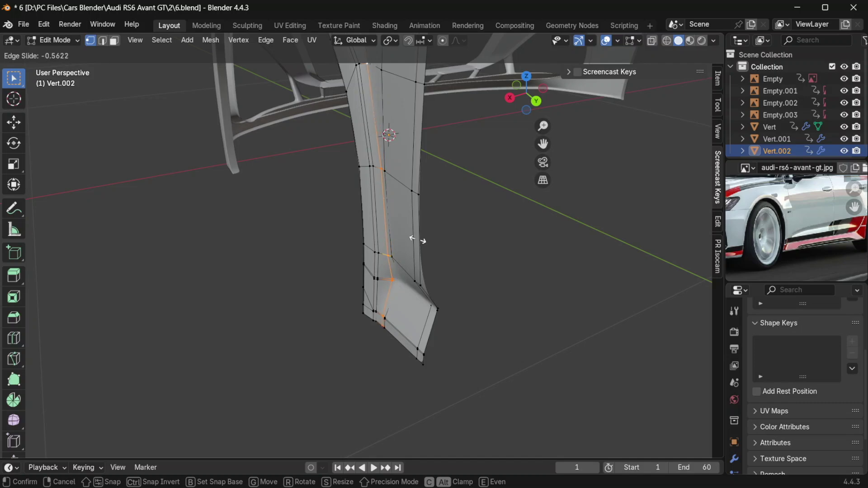
click(419, 239)
key(Tab)
middle_drag(410, 294, 428, 289)
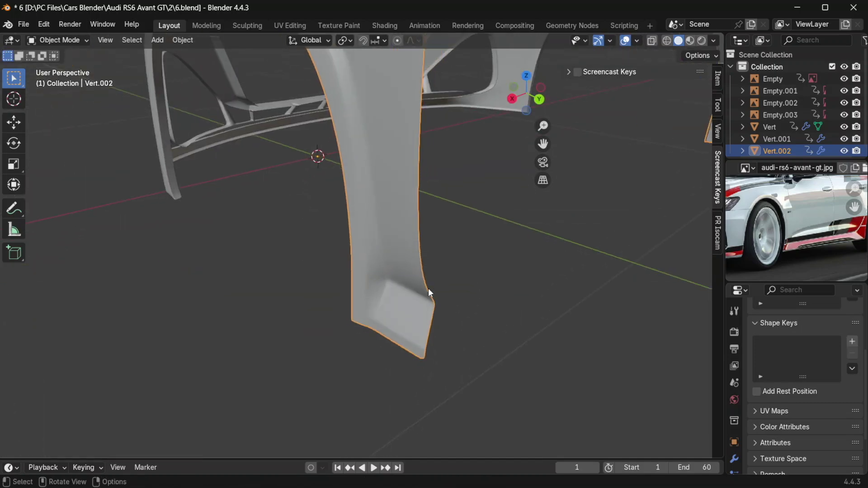
Select the edge loop along the lower flare's crease and edge-slide it slightly.
key(Tab)
scroll(398, 296, down, 2)
scroll(389, 298, up, 4)
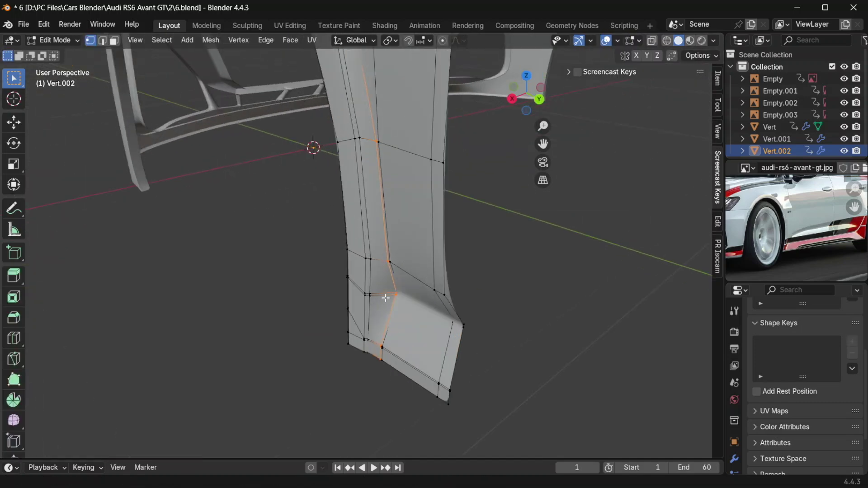
key(super)
key(super)
alt+click(419, 297)
key(g)
key(g)
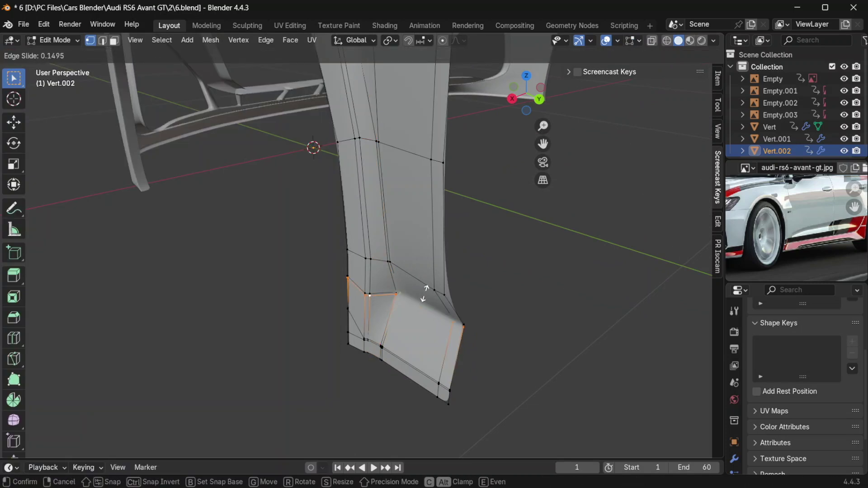
click(427, 289)
Add an edge loop above the lower flare's crease, slide it down close to the crease, and check the smoothed shape.
key(ctrl+r)
click(418, 296)
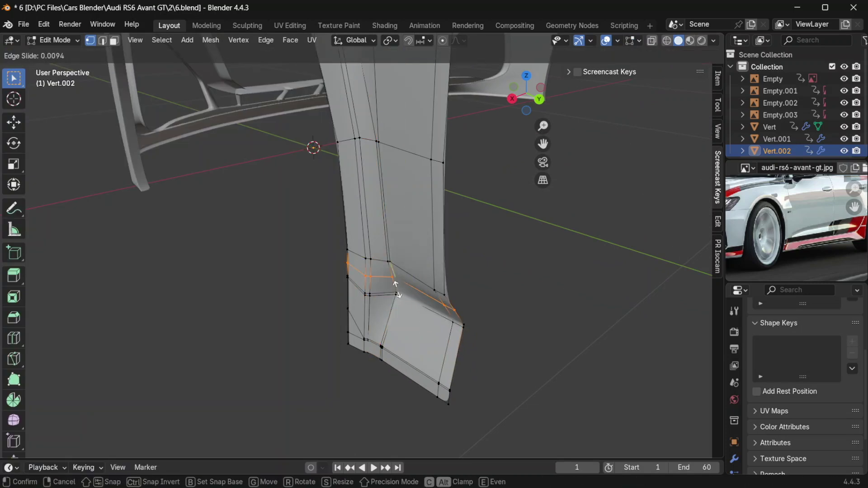
click(400, 296)
mouse_move(400, 297)
middle_down()
mouse_move(436, 310)
mouse_move(496, 283)
mouse_move(431, 307)
mouse_move(401, 302)
middle_up()
key(Tab)
key(Tab)
Select the arch-lip vertices level with the lower crease and edge-slide them down by a factor of -0.328.
shift+click(357, 340)
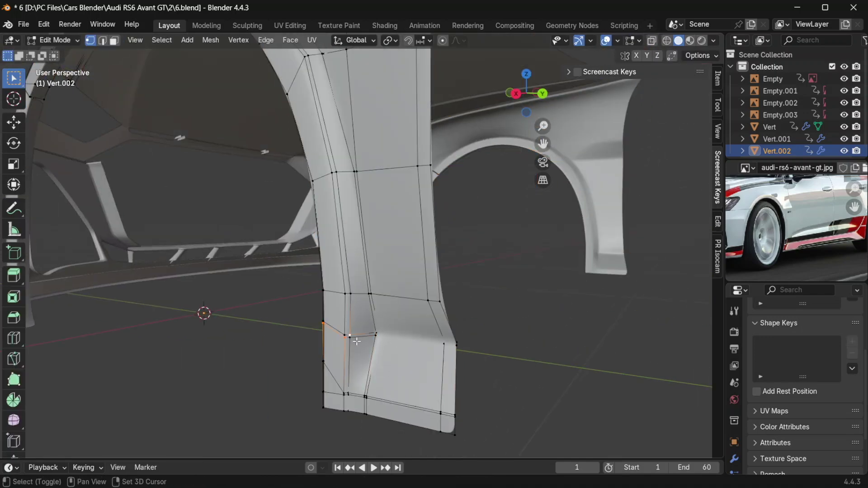
click(343, 339)
shift+click(322, 331)
key(g)
key(g)
click(369, 335)
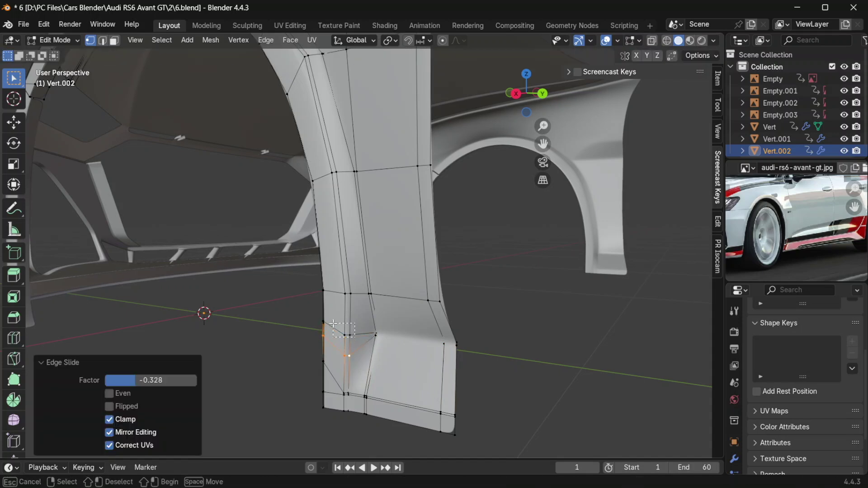
Select the arch lip's edge vertex beside the lower crease, edge-slide it by about -0.95, and check the smoothed flare against the reference.
key(Tab)
mouse_move(369, 335)
middle_down()
mouse_move(376, 313)
mouse_move(327, 316)
mouse_move(378, 325)
mouse_move(463, 319)
mouse_move(387, 306)
mouse_move(413, 403)
mouse_move(267, 306)
mouse_move(366, 324)
middle_up()
scroll(414, 315, up, 3)
key(Tab)
shift+middle_drag(228, 357, 289, 334)
drag(103, 289, 190, 319)
key(g)
key(g)
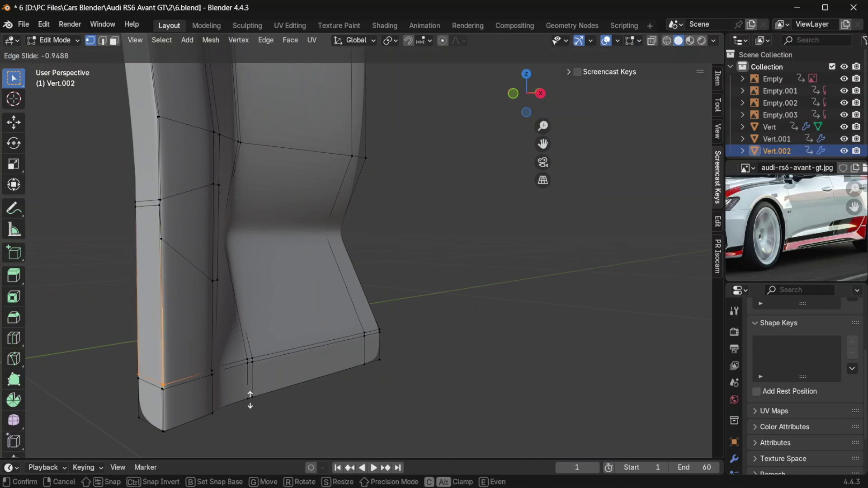
click(250, 400)
middle_drag(271, 396, 378, 340)
key(Tab)
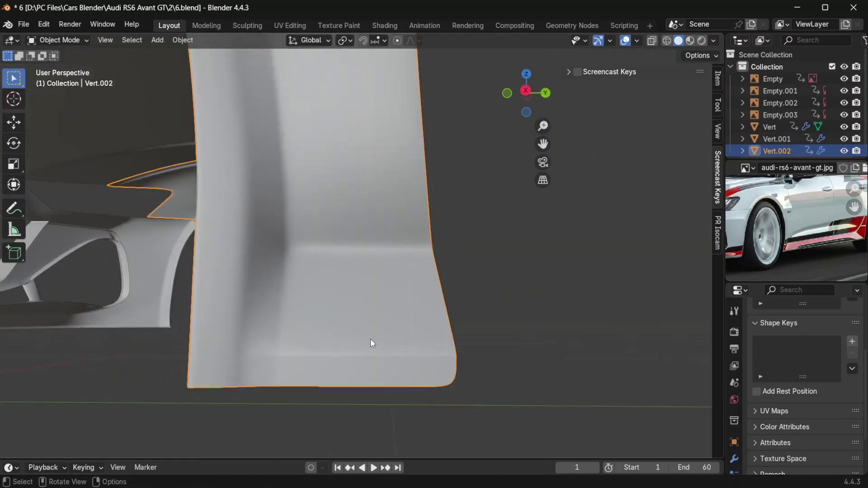
key(alt+Tab)
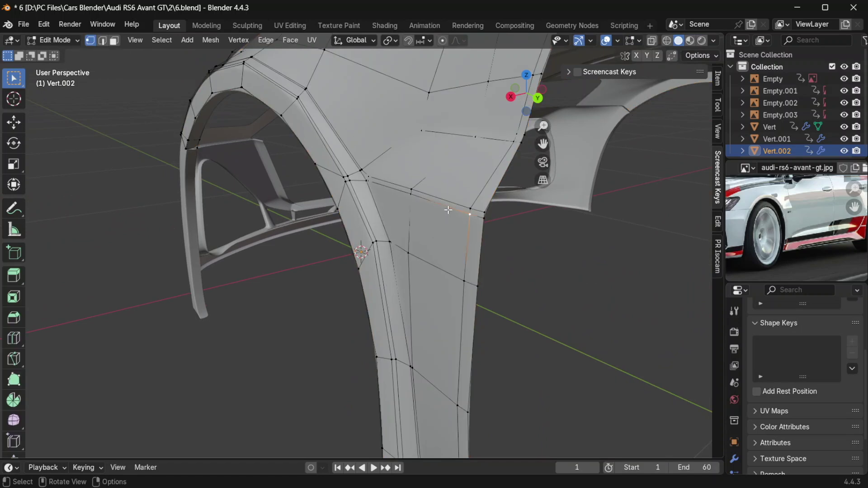
Select the edge loop running from the arch lip to the fender's rear edge, edge-slide it slightly down, and check the smoothed shape.
alt+click(448, 210)
key(g)
key(g)
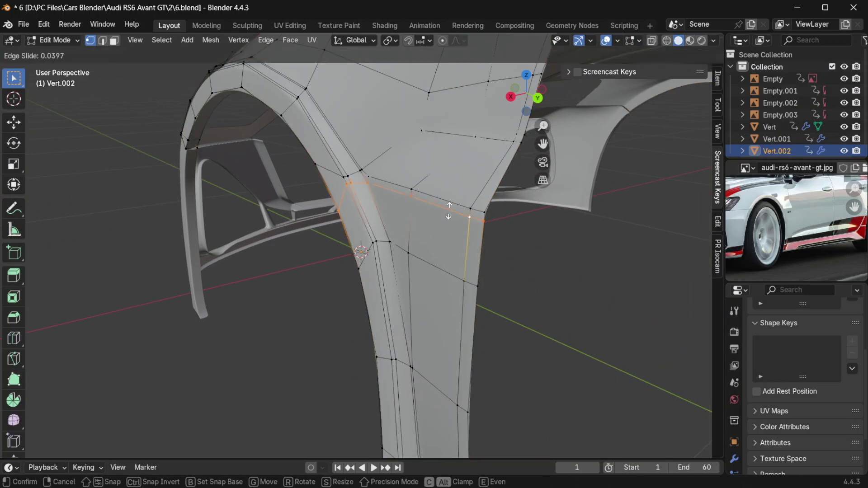
click(448, 211)
middle_drag(452, 201, 404, 165)
key(Tab)
key(Tab)
Undo the extra loop selection and vertex-slide the two inner vertices above the rear panel's crease into line with their row.
alt+shift+click(446, 174)
middle_drag(456, 185, 463, 170)
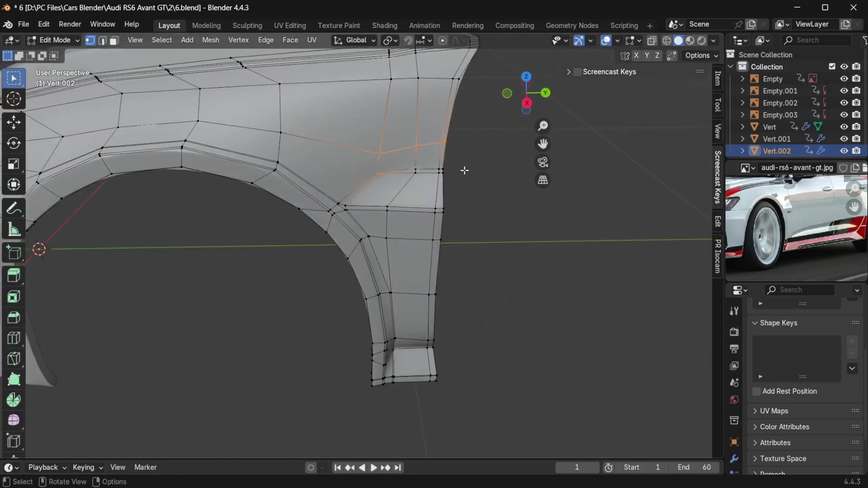
key(ctrl+z)
key(shift+v)
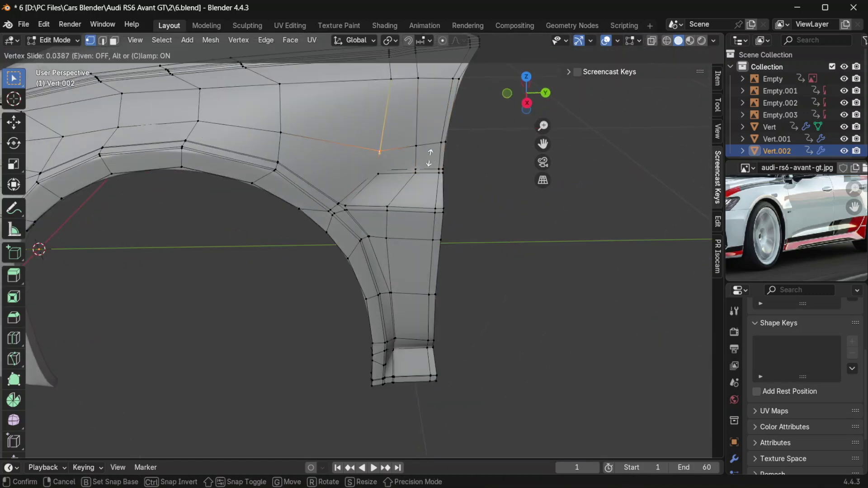
click(423, 145)
key(shift+v)
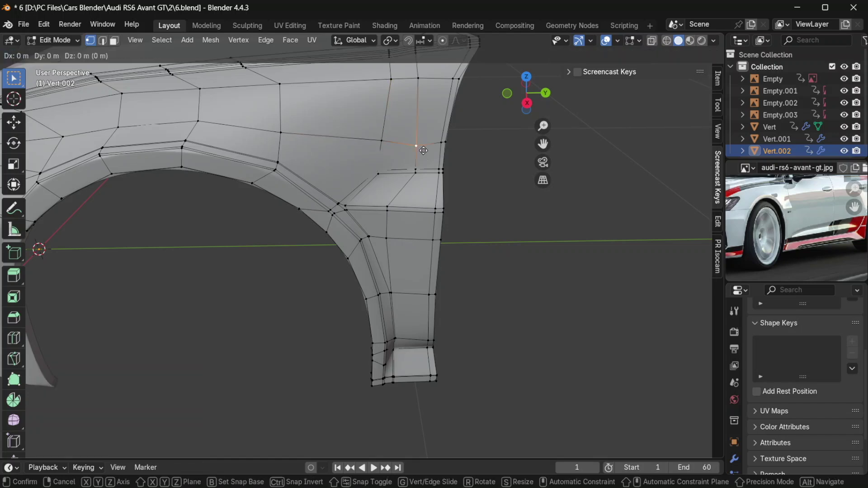
click(424, 146)
Move the row of rear-panel vertices above the crease slightly inward along X, and compare the smoothed panel with the reference video.
middle_drag(458, 154, 421, 189)
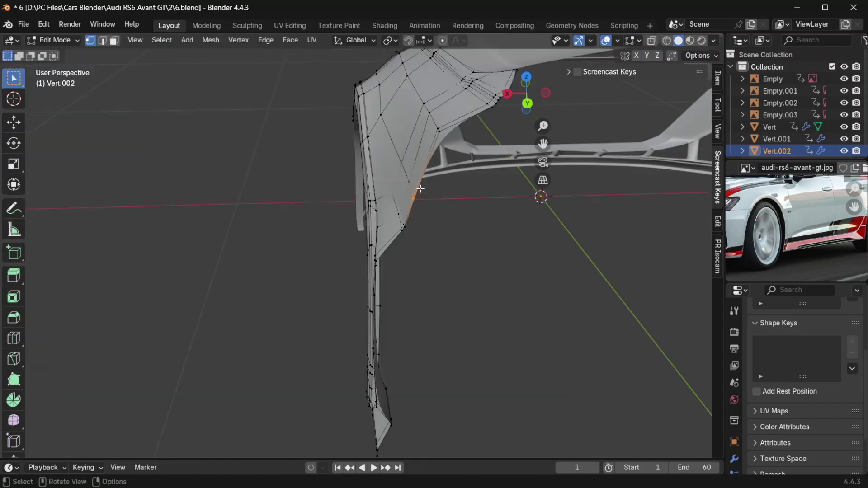
key(g)
key(x)
click(447, 194)
key(b)
shift+drag(412, 187, 400, 161)
key(g)
key(x)
click(472, 197)
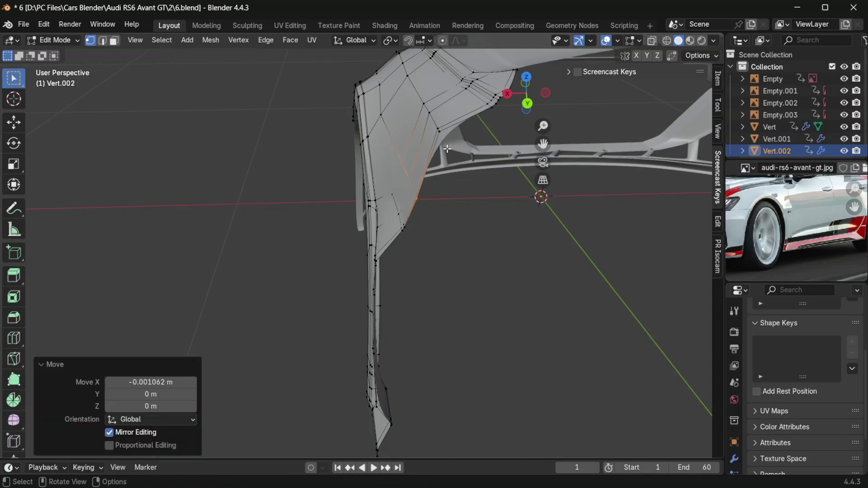
key(Tab)
scroll(434, 222, up, 3)
key(alt+Tab)
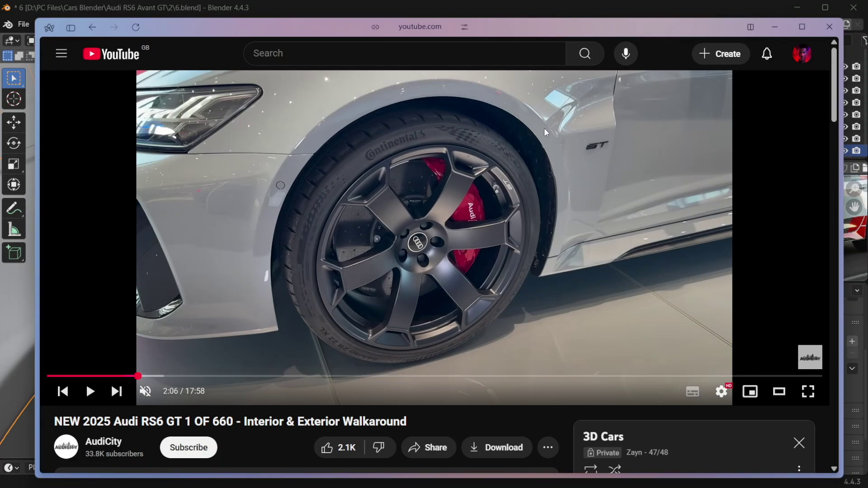
key(alt+Tab)
Move the crease's inner corner vertex 0.001525 m along X, shift it with the vertex above along X, and check the smoothed panel.
middle_drag(418, 153, 331, 263)
key(Tab)
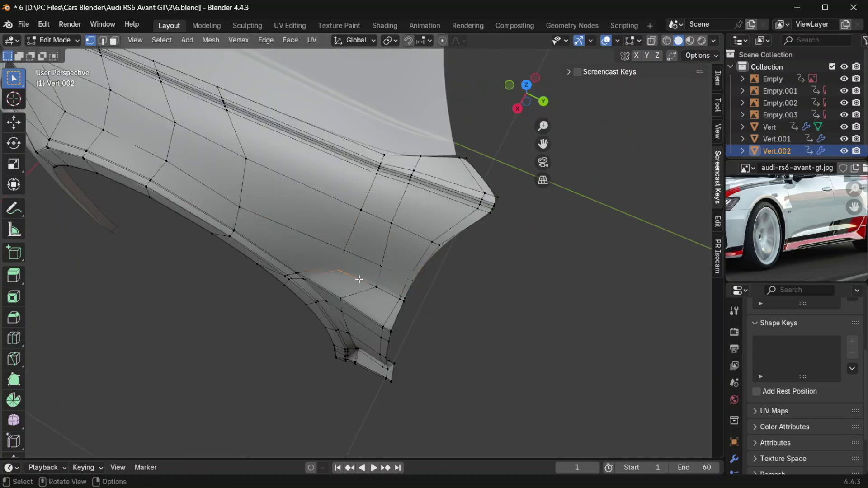
key(g)
key(y)
key(x)
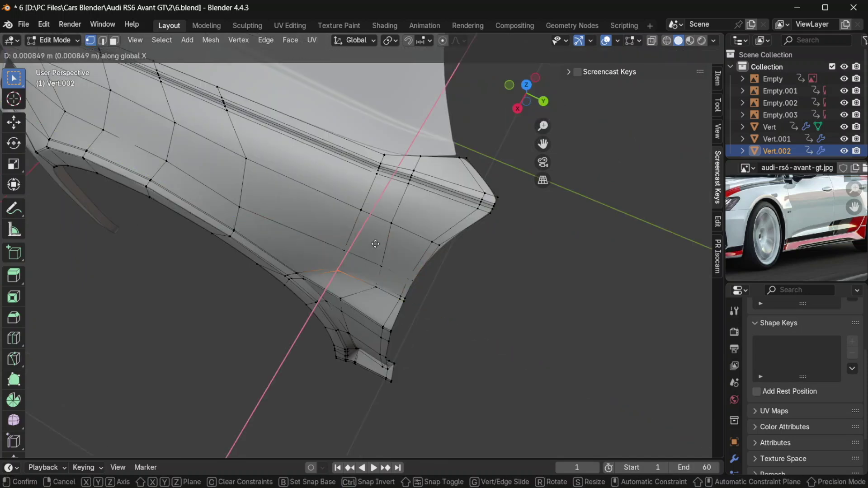
click(374, 246)
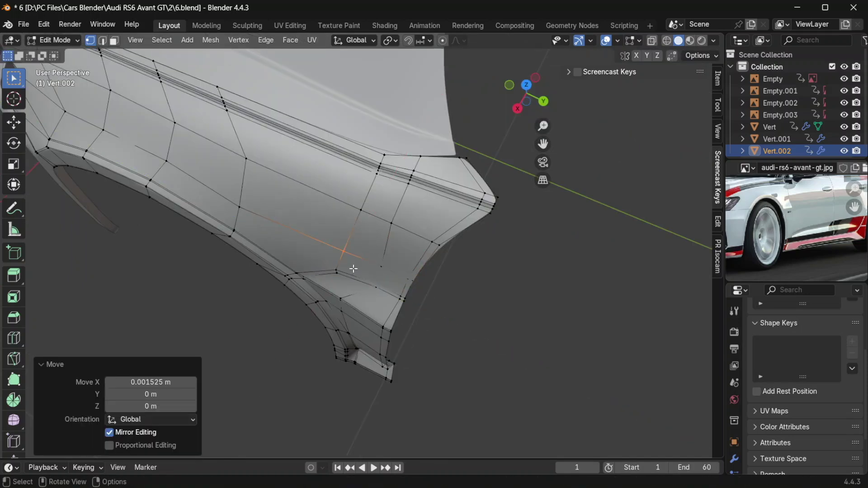
key(g)
key(x)
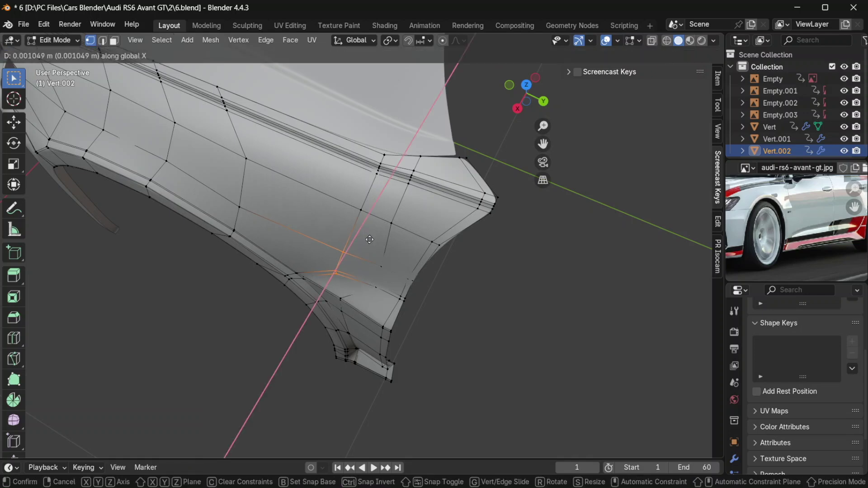
click(387, 260)
key(Tab)
middle_drag(387, 261, 393, 236)
scroll(455, 290, up, 4)
Select the vertices on the fender's rear edge above the crease, move them slightly along X, and save the file as 7.blend.
key(Tab)
drag(401, 267, 376, 234)
key(g)
key(x)
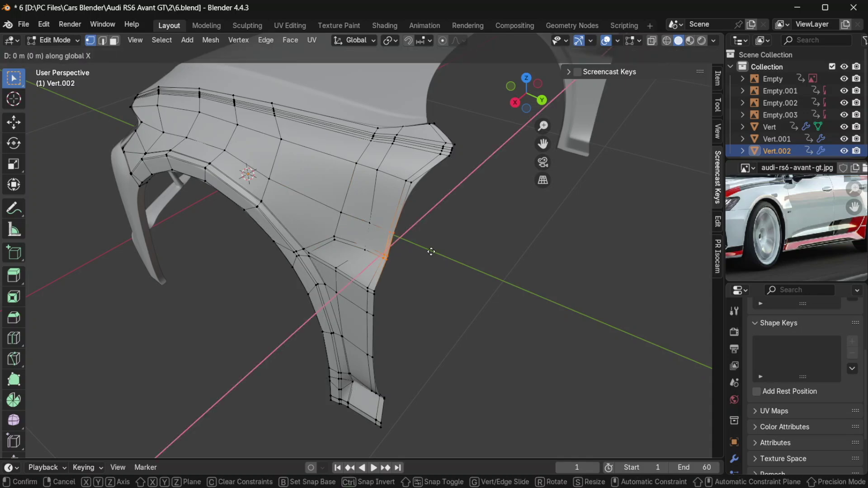
click(434, 252)
key(Tab)
middle_drag(434, 251, 463, 247)
scroll(428, 283, up, 4)
key(ctrl+alt+s)
scroll(430, 288, down, 2)
Move the crease vertex beside the fender's rear edge slightly along X and check the smoothed crease.
key(Tab)
middle_drag(406, 258, 414, 219)
key(g)
key(x)
click(451, 221)
key(Tab)
key(Tab)
key(Tab)
scroll(410, 224, up, 3)
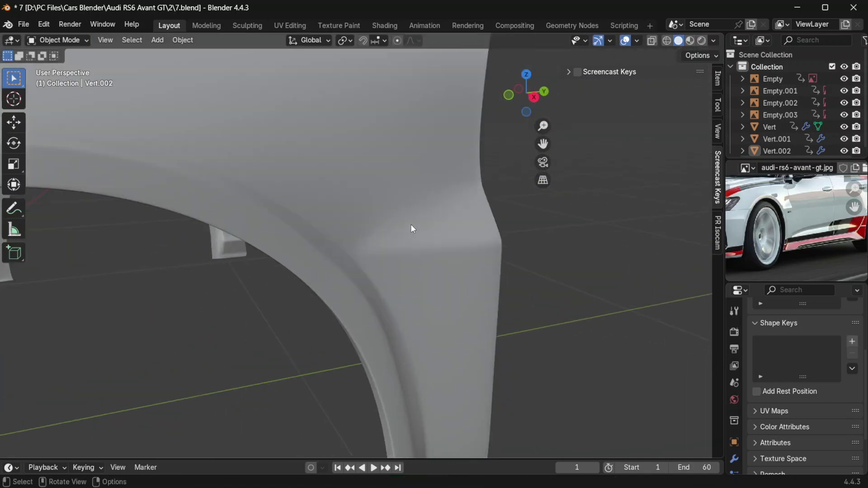
Add an edge loop just below the rear panel's upper crease, slid by a factor of -0.927, and check the smoothed shape.
key(Tab)
key(ctrl+r)
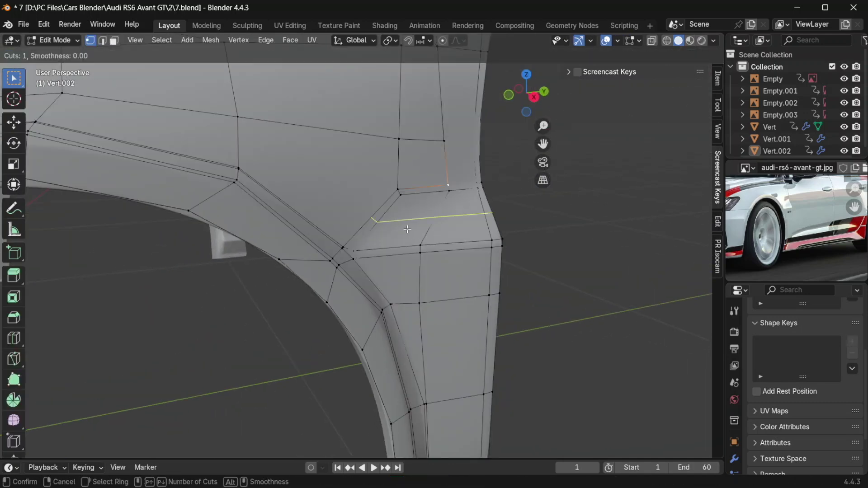
click(416, 201)
key(Tab)
scroll(418, 240, up, 2)
key(Tab)
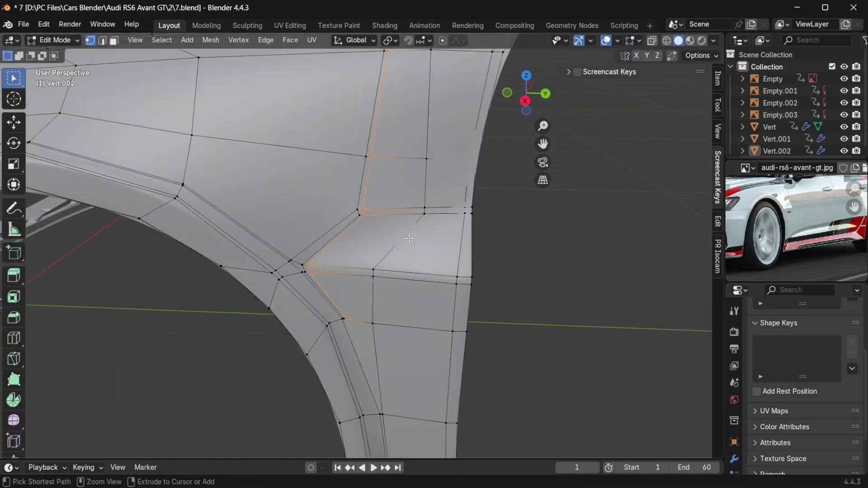
key(ctrl+r)
click(421, 216)
click(429, 207)
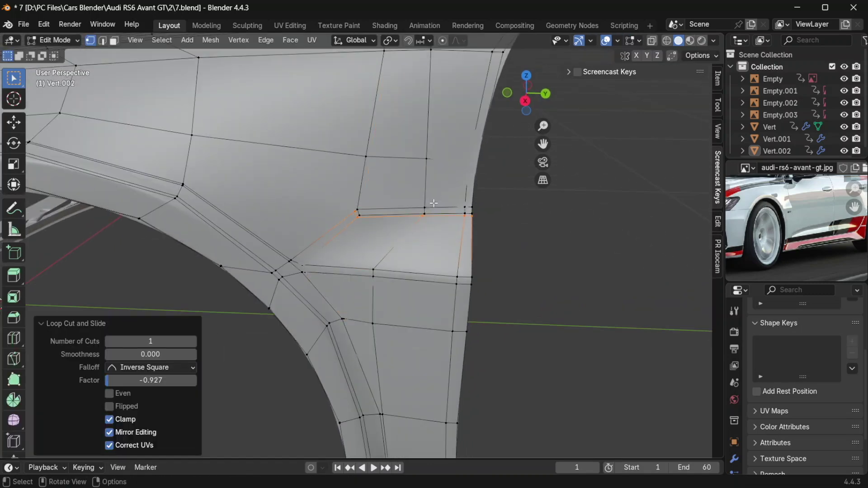
key(Tab)
key(Tab)
Move the inner vertices at the upper crease about 0.0009 m inward along X, and save the file as 8.blend.
middle_drag(414, 248, 364, 243)
key(g)
key(x)
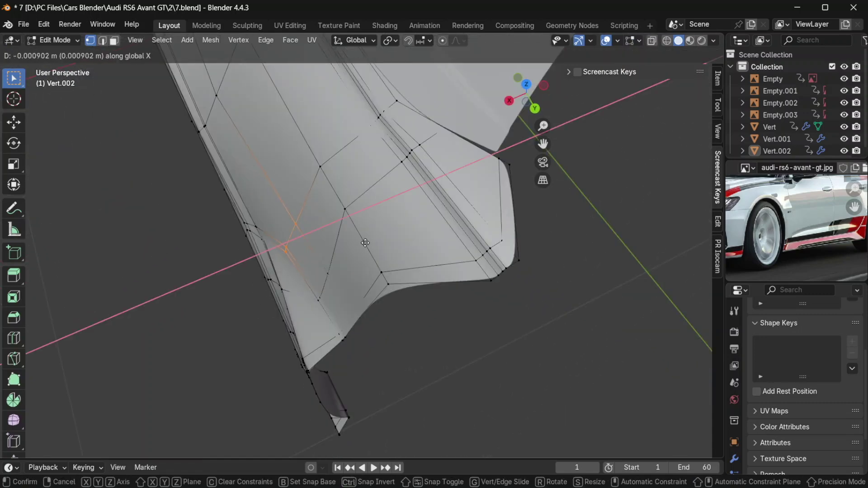
click(366, 242)
key(Tab)
middle_drag(364, 248, 500, 193)
key(ctrl+alt+s)
scroll(433, 233, up, 2)
middle_drag(432, 232, 378, 199)
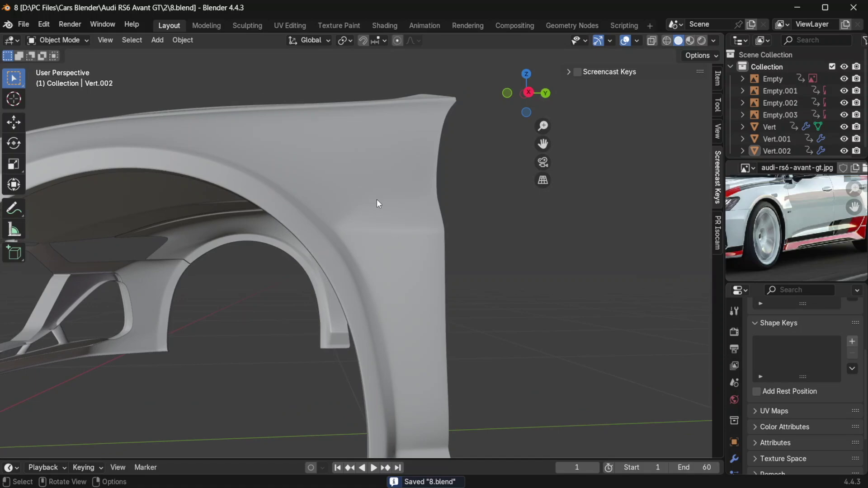
Compare the fender with the side-view reference and examine its mesh and smoothed surface from several angles.
key(KP_3)
click(321, 242)
key(Tab)
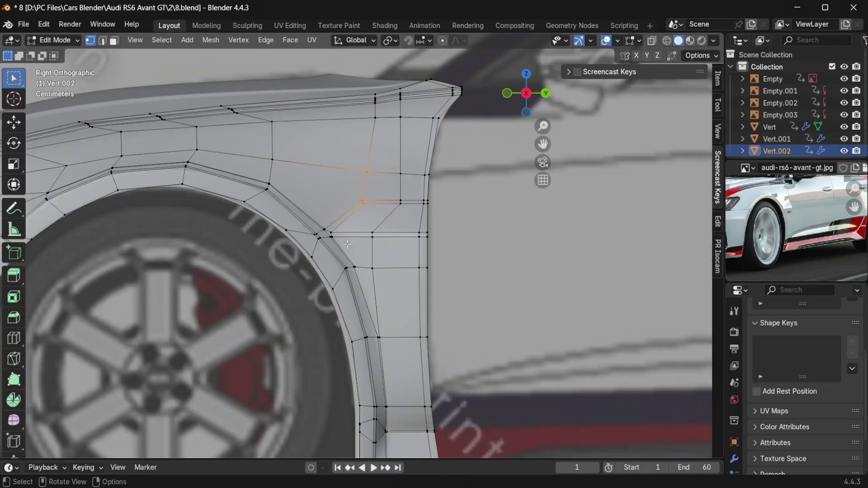
key(Tab)
middle_drag(303, 230, 400, 244)
scroll(400, 244, down, 3)
middle_drag(394, 287, 278, 262)
key(Tab)
scroll(318, 270, up, 2)
scroll(320, 256, up, 2)
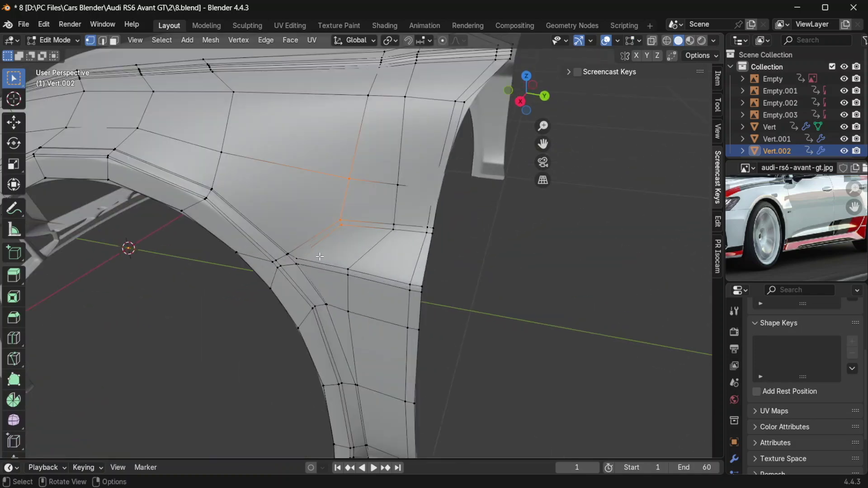
key(Tab)
scroll(355, 257, down, 4)
key(Tab)
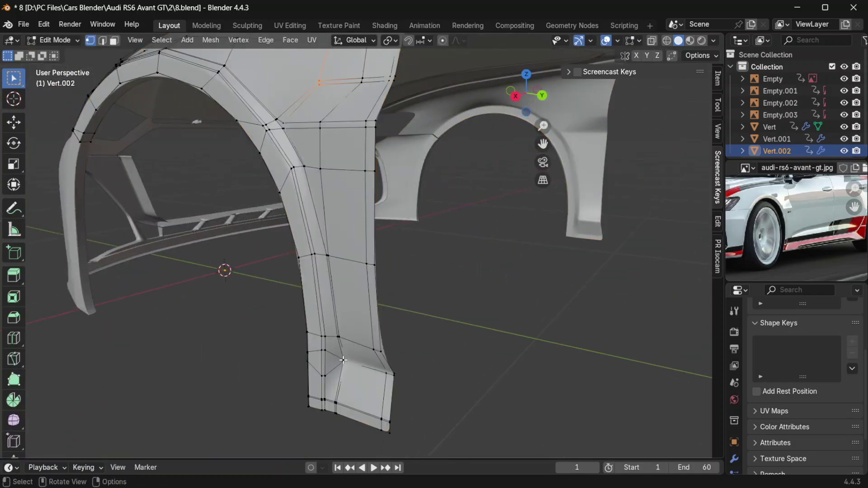
Select the arch lip's outer vertex beside the lower flare and vertex-slide it further down the lip.
scroll(340, 339, up, 3)
scroll(341, 338, up, 2)
scroll(355, 296, up, 1)
shift+middle_drag(341, 338, 395, 292)
drag(305, 324, 271, 304)
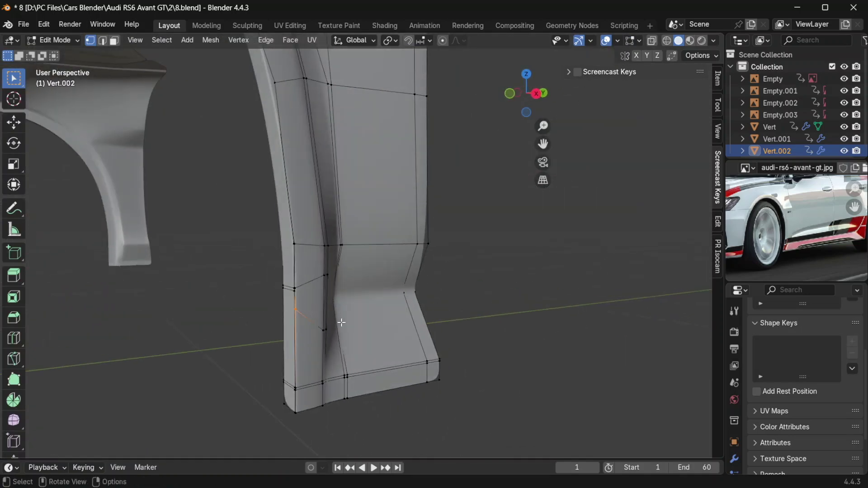
key(shift+v)
click(334, 349)
Edge-slide the arch lip's inner-edge vertex down by a factor of 0.472, level with its neighbour, and save the file as 9.blend.
middle_drag(335, 345, 360, 297)
alt+click(308, 287)
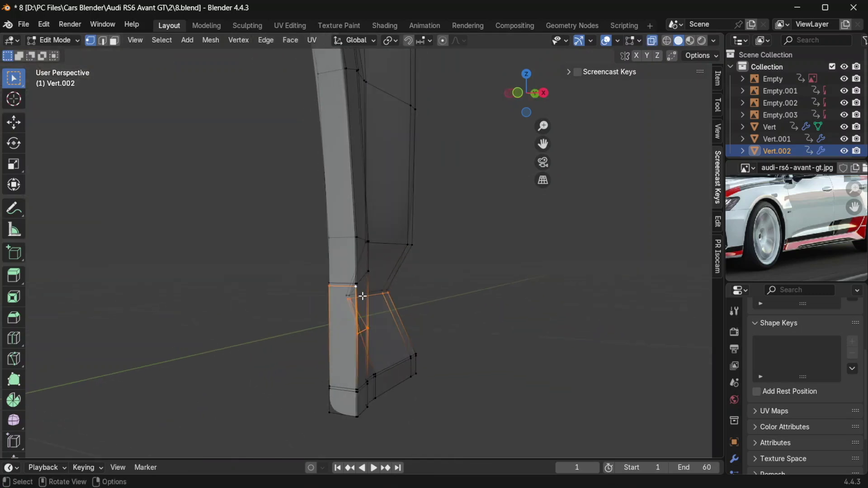
key(b)
drag(320, 287, 327, 286)
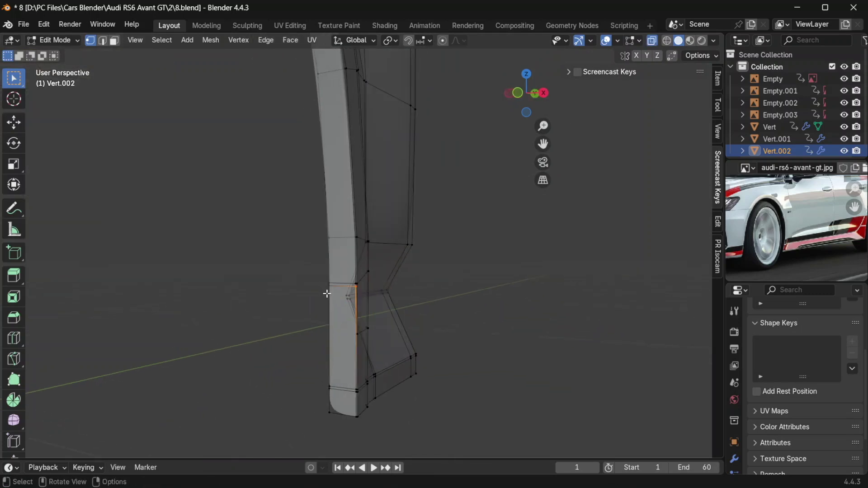
middle_drag(327, 294, 319, 307)
key(g)
key(g)
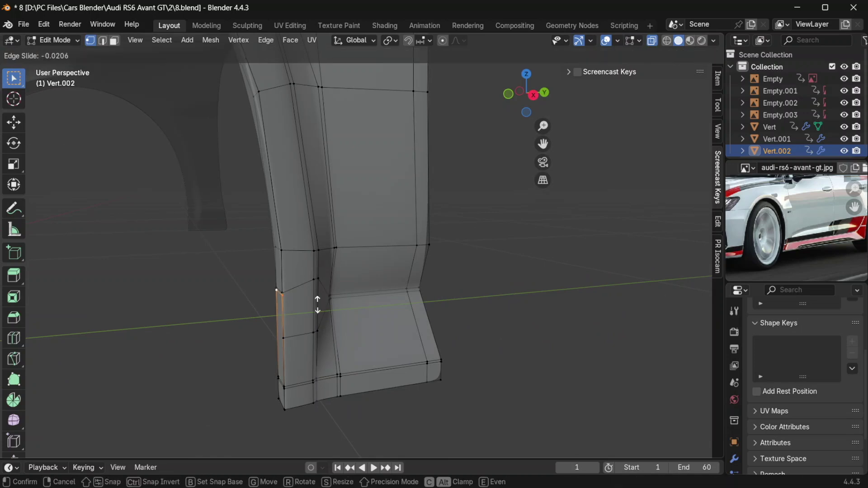
click(313, 326)
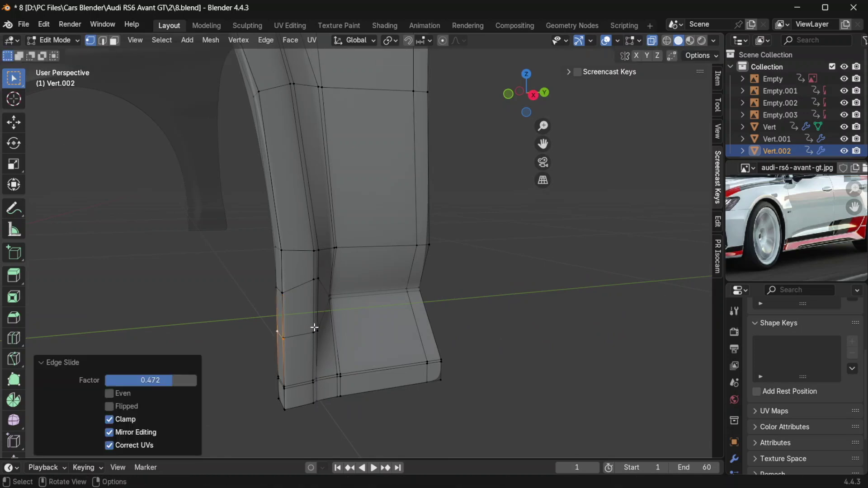
middle_drag(314, 326, 293, 337)
key(ctrl+alt+s)
Try adding a lengthwise edge loop between the two close loops at the arch lip's crease, and check the smoothed lower flare.
key(ctrl+r)
click(293, 338)
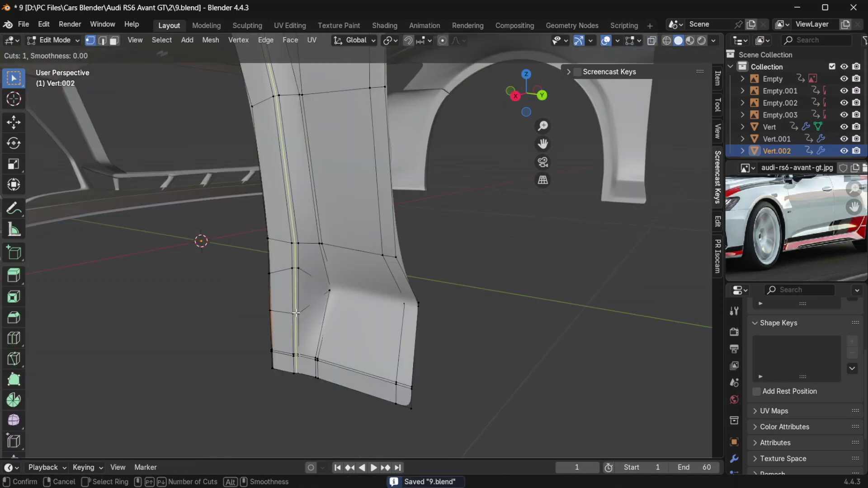
right_click(292, 313)
key(Tab)
scroll(357, 313, up, 3)
scroll(339, 314, down, 8)
mouse_move(338, 314)
middle_down()
mouse_move(340, 323)
mouse_move(333, 313)
middle_up()
scroll(325, 307, up, 5)
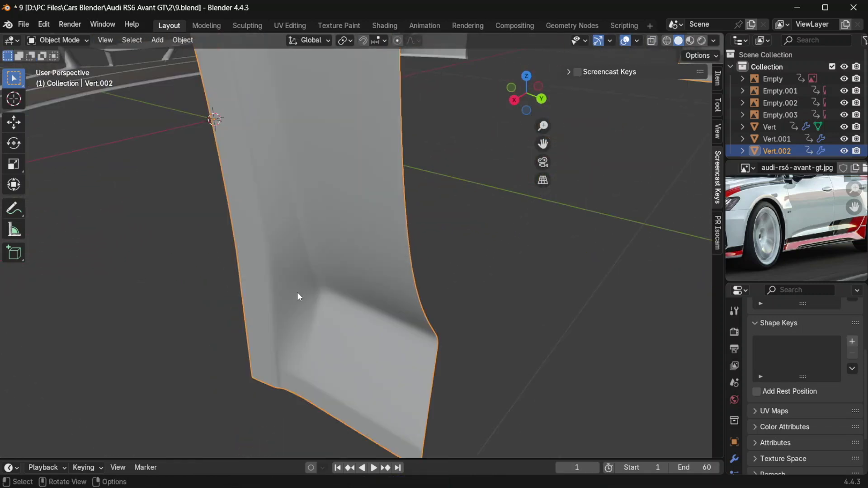
Delete the trial edge loop at the arch lip's crease and check the smoothed fender.
key(Tab)
key(x)
click(277, 256)
key(Tab)
scroll(301, 262, down, 2)
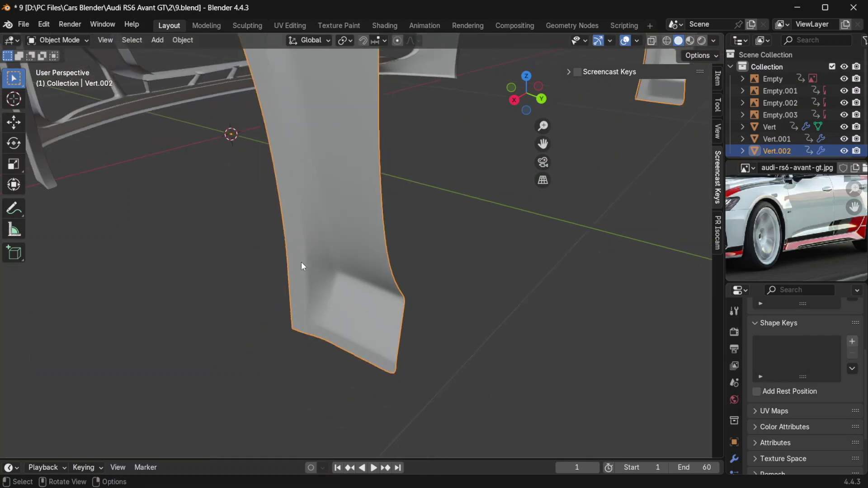
scroll(302, 262, down, 5)
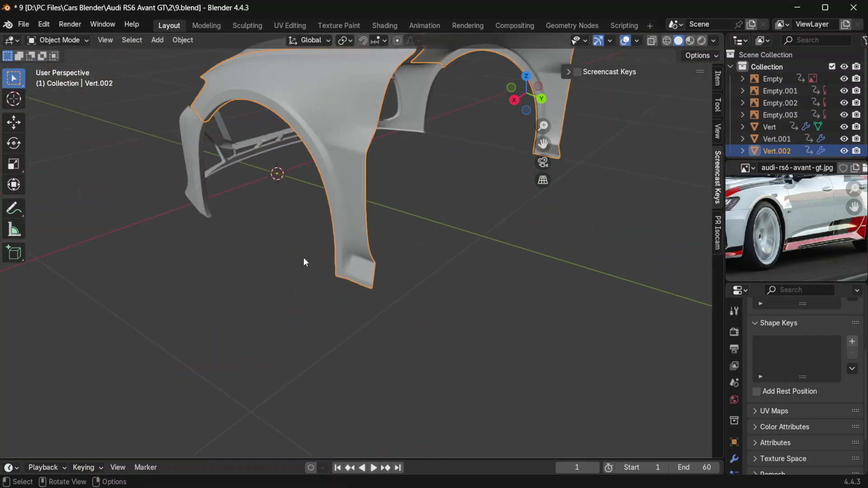
Add a lengthwise edge loop between the arch lip and the panel, slide it close to the lip's crease, and check the fender.
scroll(306, 258, up, 5)
key(Tab)
scroll(333, 248, up, 1)
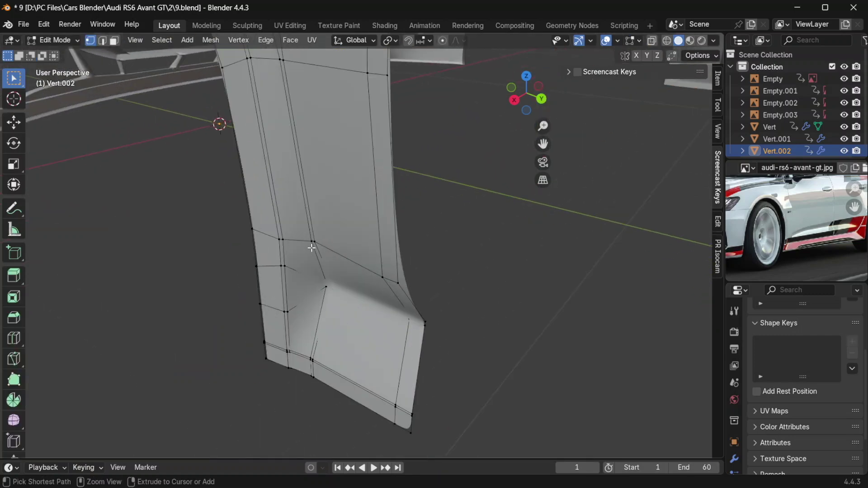
key(ctrl+r)
click(304, 244)
click(287, 247)
key(Tab)
middle_drag(288, 248, 353, 251)
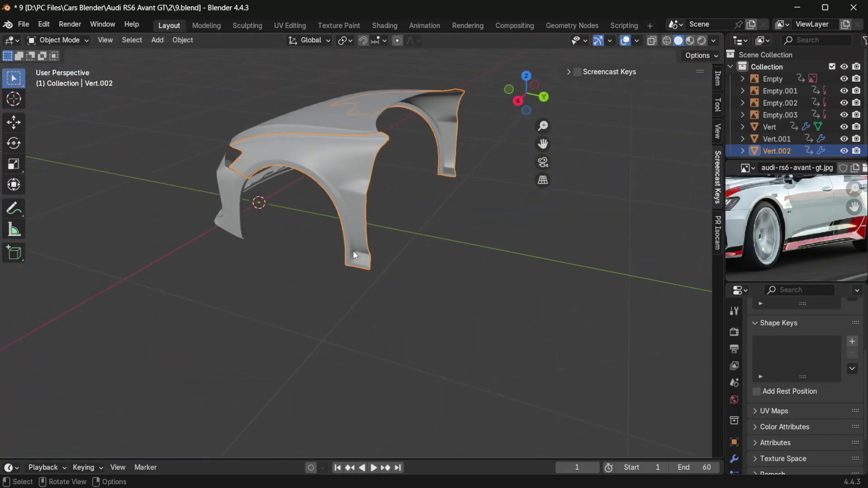
Check the YouTube wheel-arch reference, and dissolve one of the close lengthwise edge loops at the arch lip's crease.
scroll(350, 257, up, 5)
key(alt+Tab)
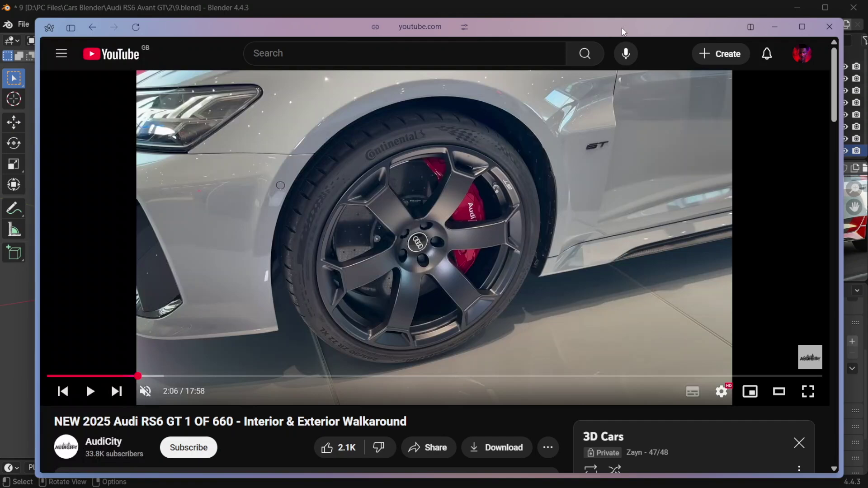
click(637, 4)
key(Tab)
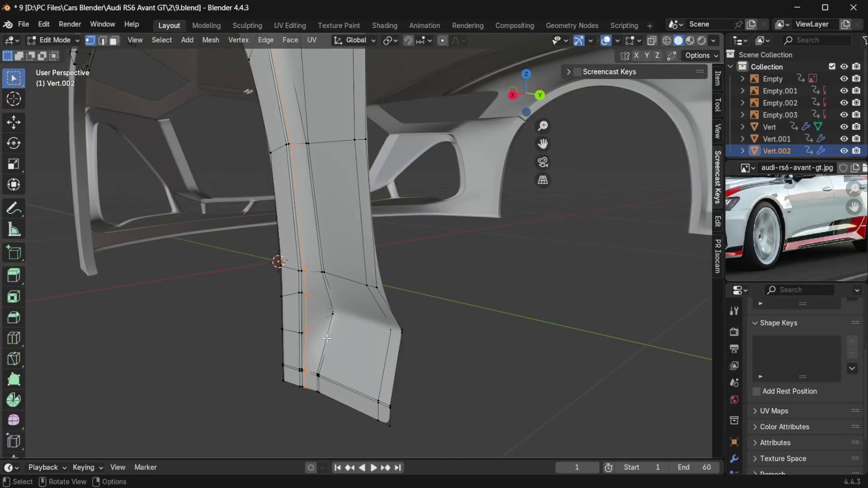
scroll(327, 339, up, 2)
alt+click(270, 336)
key(x)
click(277, 338)
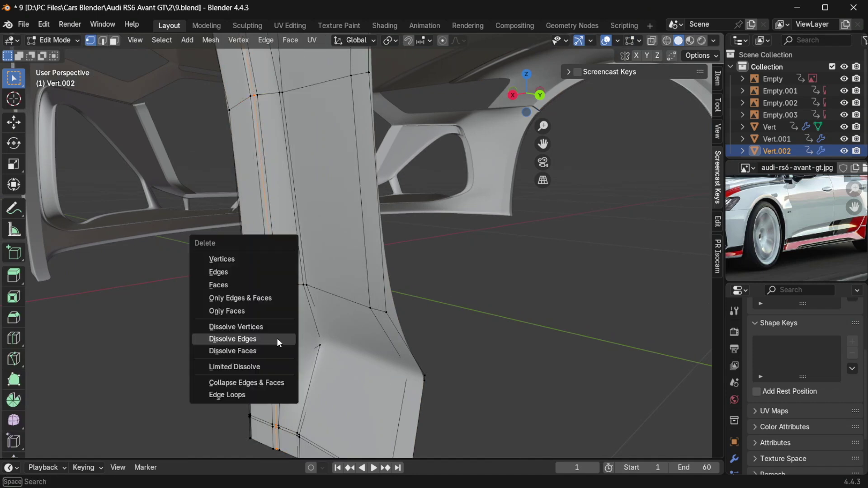
Edge-slide the remaining inner lengthwise loop close to the arch lip's crease and check the smoothed lower fender.
key(ctrl+r)
click(289, 329)
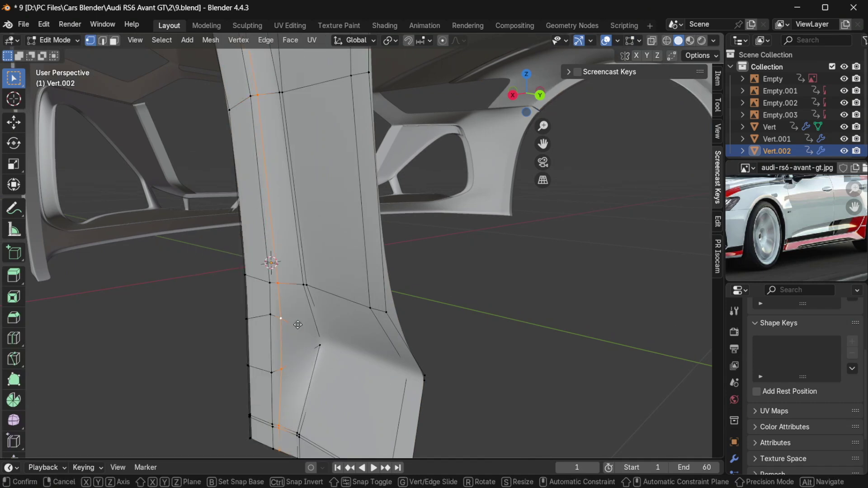
click(271, 332)
key(Tab)
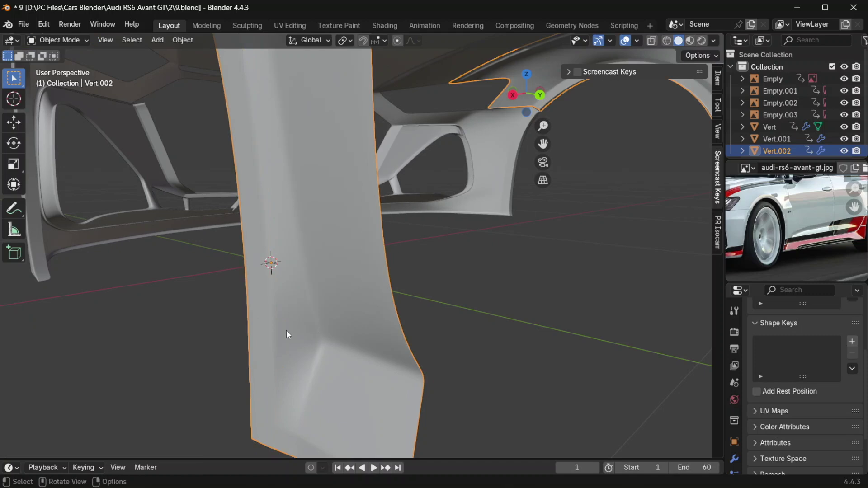
scroll(305, 324, down, 4)
scroll(337, 315, up, 3)
Edge-slide the selection at the arch lip's lower section, check the smoothed shape and save an incremental copy.
key(Tab)
key(g)
key(g)
mouse_move(304, 324)
middle_down()
mouse_move(377, 319)
mouse_move(324, 318)
mouse_move(318, 299)
mouse_move(333, 297)
mouse_move(315, 310)
middle_up()
click(341, 311)
key(Tab)
scroll(333, 314, down, 3)
key(ctrl+alt+s)
Edge-slide the arch lip's outer-edge vertex beside the flare, check the smoothed surface and save the file as 11.blend.
key(Tab)
scroll(335, 302, up, 2)
key(g)
key(g)
click(314, 309)
middle_drag(274, 317, 345, 348)
key(Tab)
key(ctrl+alt+s)
key(Tab)
Compare with the video reference, and edge-slide the arch lip's lower crosswise row down by a factor of 0.8608 toward the bottom loops.
scroll(329, 360, up, 4)
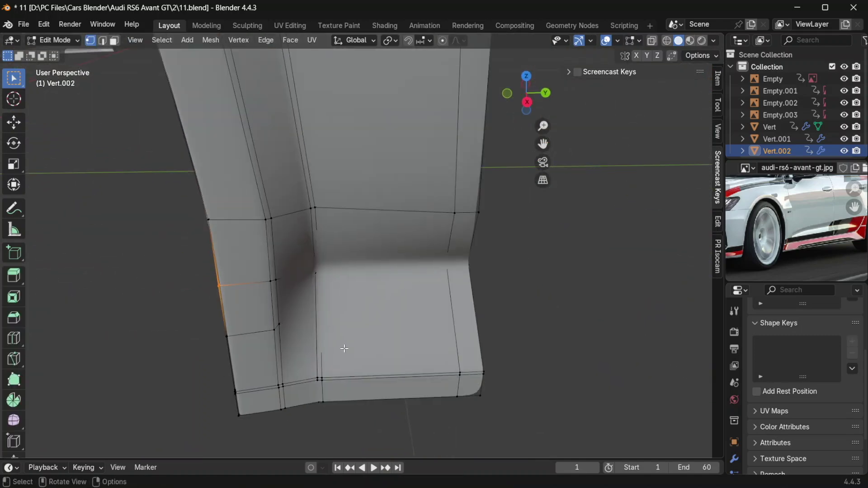
key(KP_3)
scroll(333, 291, up, 2)
scroll(368, 287, down, 3)
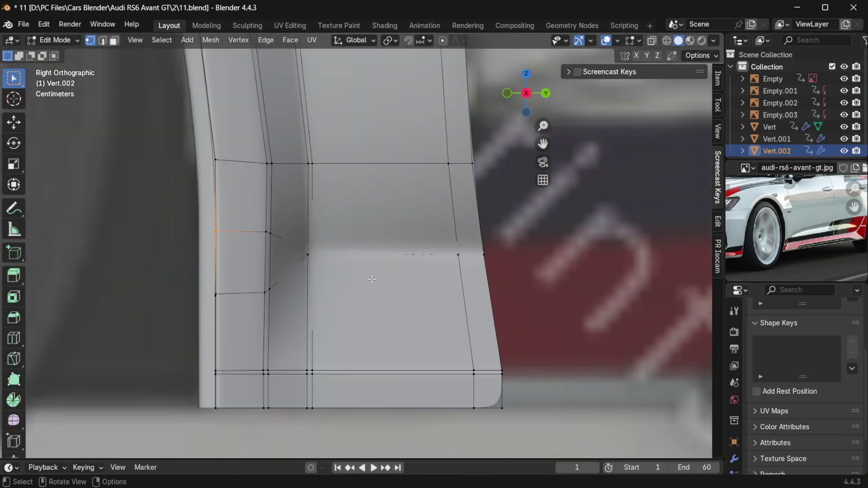
scroll(329, 270, up, 2)
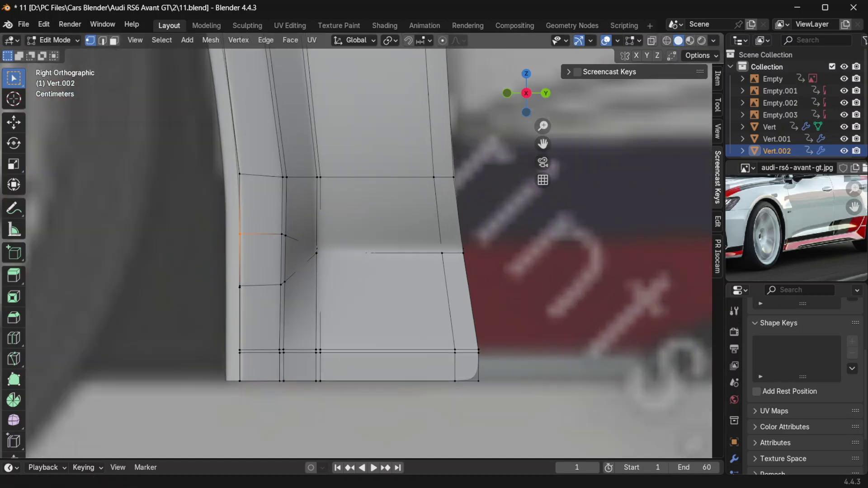
key(alt+Tab)
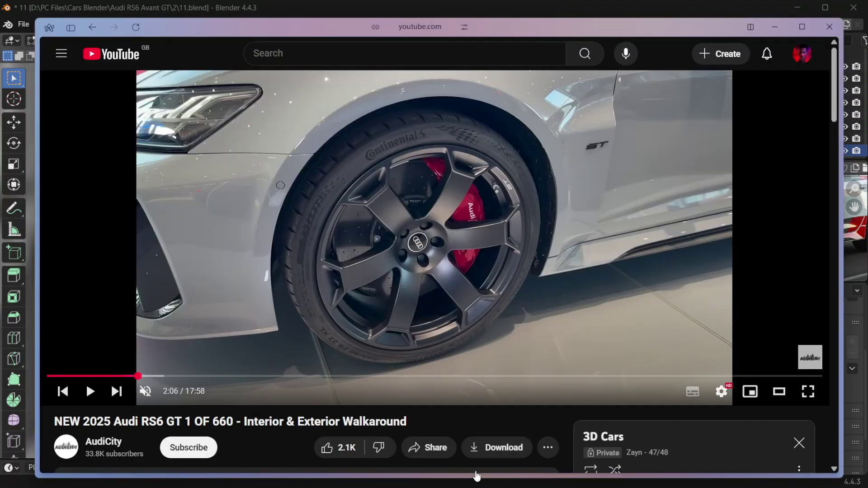
key(alt+Tab)
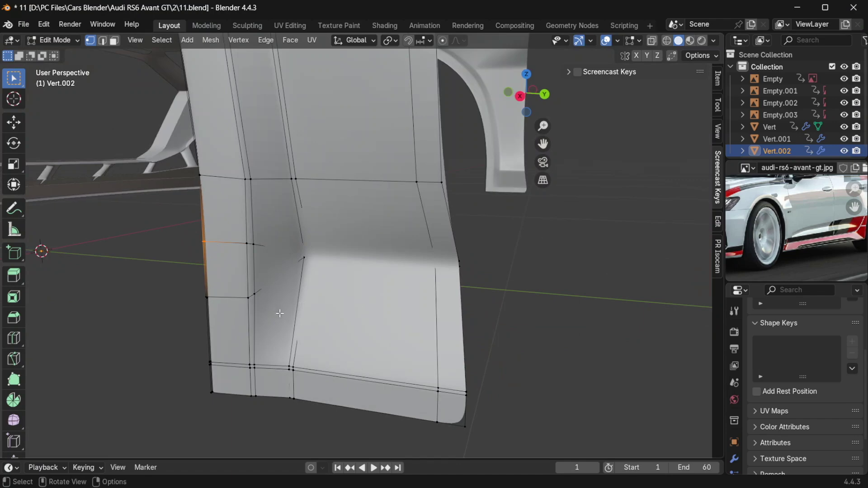
key(KP_3)
key(alt+z)
drag(227, 277, 316, 294)
key(g)
key(g)
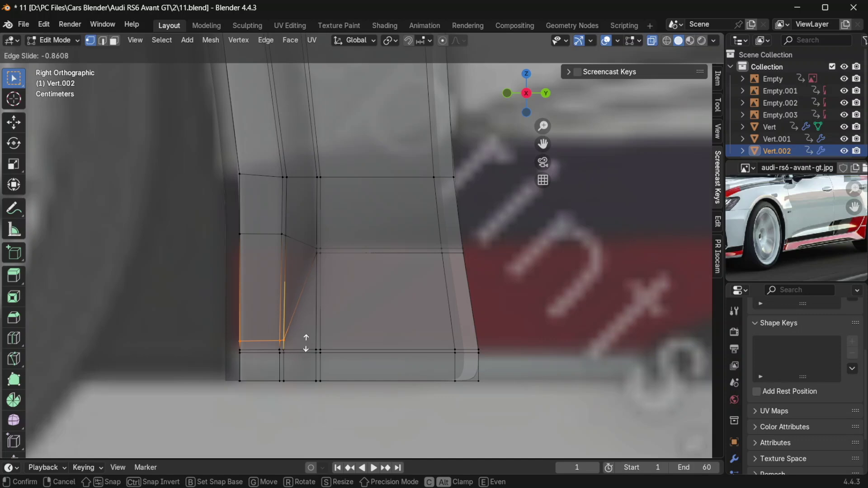
click(306, 343)
Raise the lip's lower row together with the flare's bottom edge loops slightly along global Z, and check the smoothed surface.
alt+shift+click(422, 331)
key(g)
key(z)
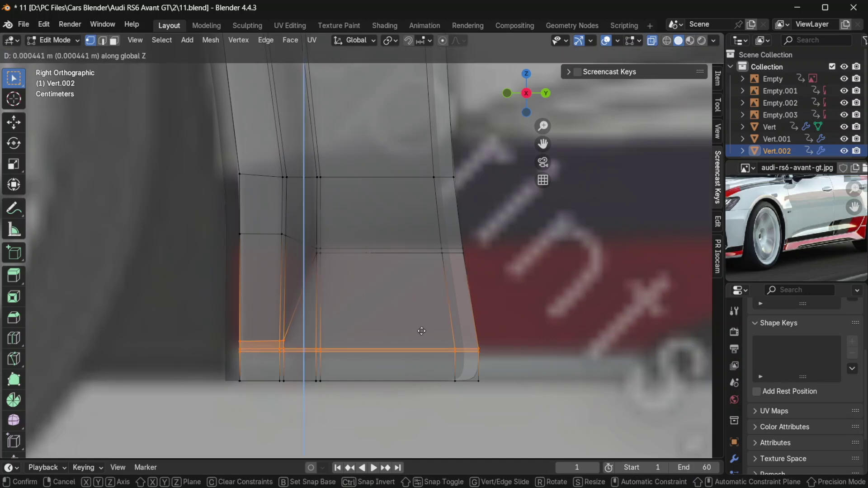
click(421, 329)
key(Tab)
key(alt+z)
middle_drag(427, 321, 307, 342)
Edge-slide the bottom vertices of the flare's crease toward the arch lip by a factor of 0.9474 in the right view.
key(Tab)
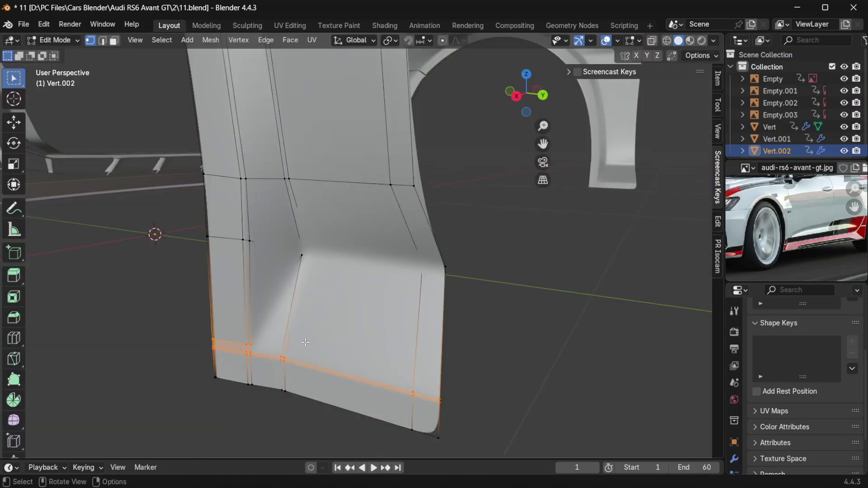
key(KP_3)
key(alt+z)
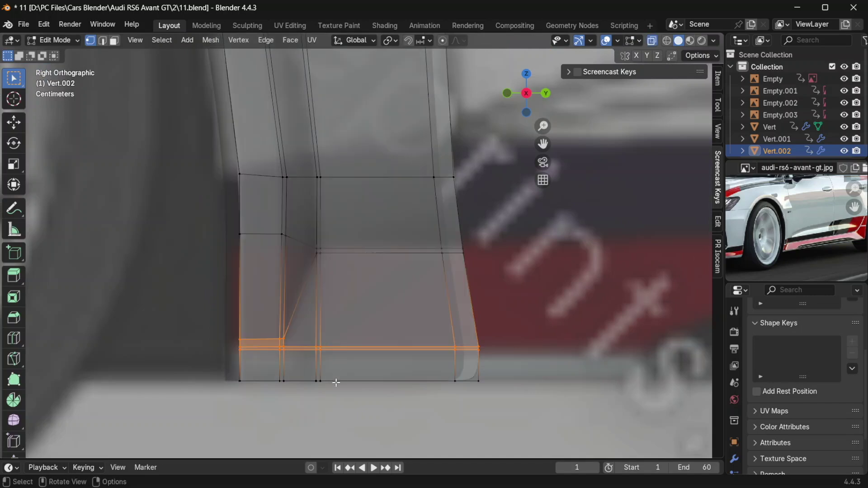
click(333, 374)
key(g)
right_click(388, 327)
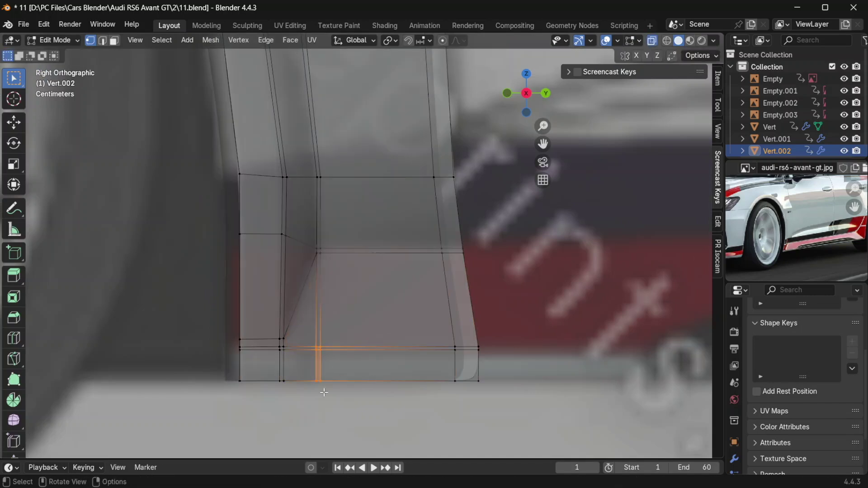
key(g)
key(g)
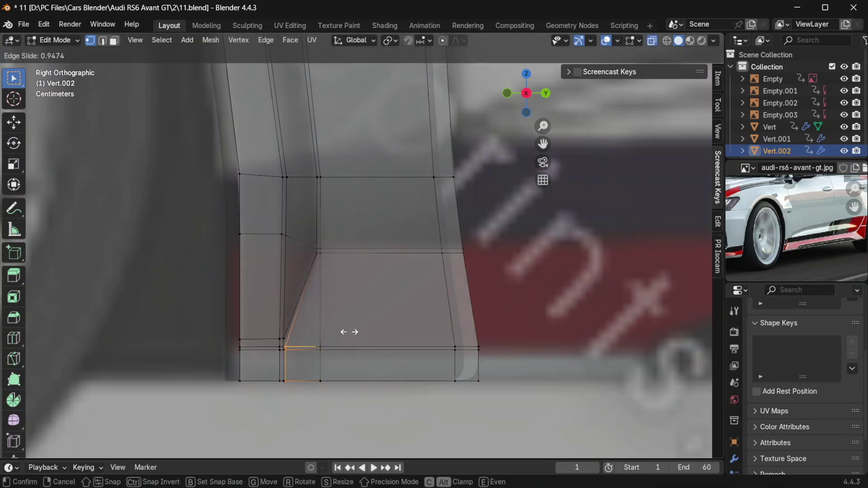
click(349, 331)
Edge-slide the neighbouring column's bottom vertices close to the lip as well, and compare the smoothed flare with the video reference.
key(g)
key(g)
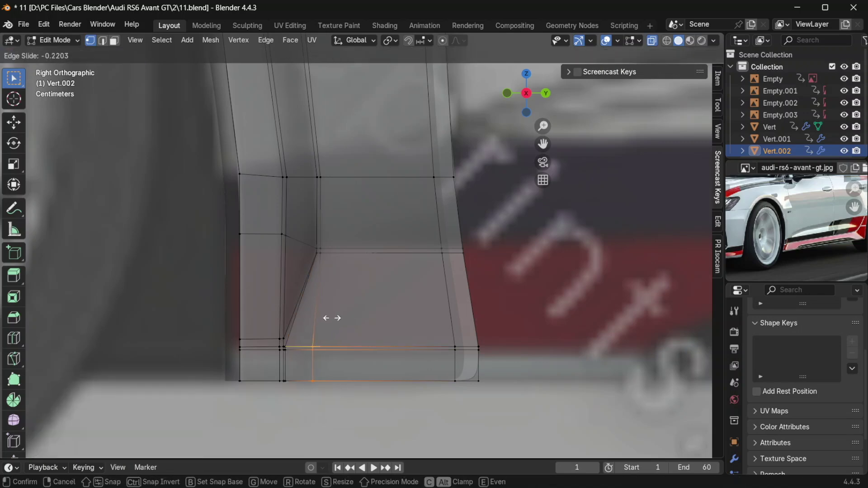
click(276, 324)
key(Tab)
scroll(359, 328, up, 2)
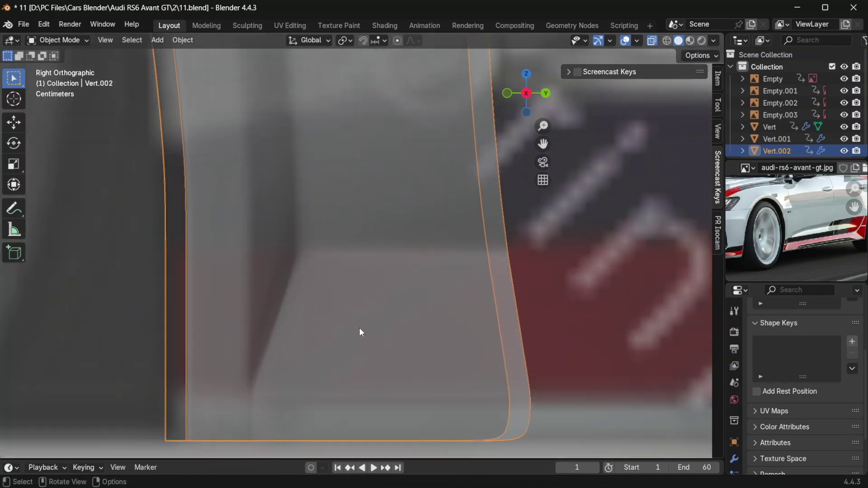
scroll(360, 327, down, 5)
key(alt+z)
middle_drag(389, 312, 364, 320)
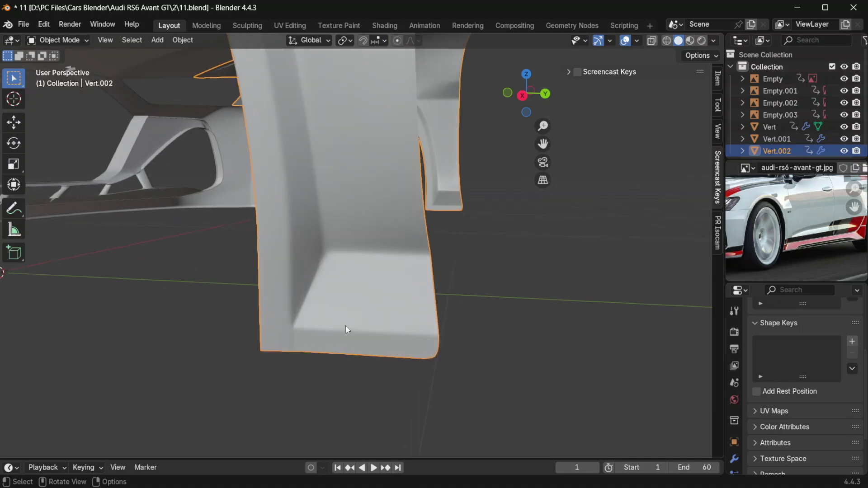
key(alt+Tab)
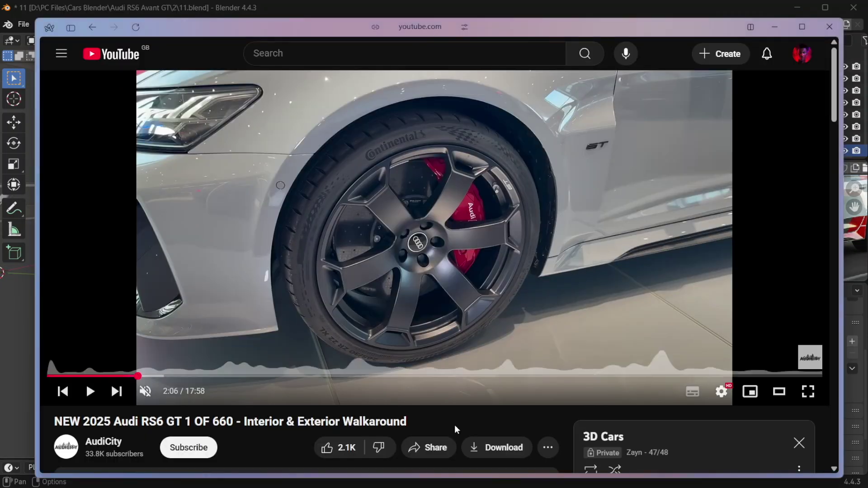
key(alt+Tab)
key(alt+Tab)
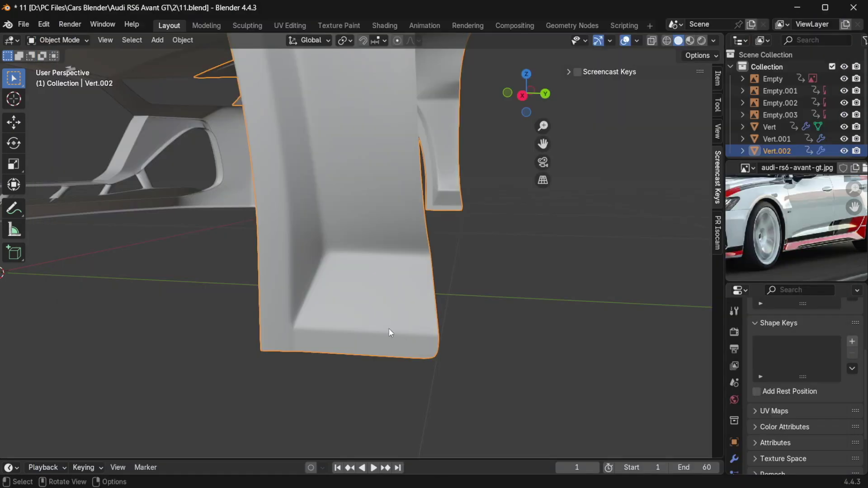
Dissolve the three bottom-edge vertices of the close columns at the arch lip's crease.
key(Tab)
middle_drag(324, 314, 280, 342)
key(KP_3)
scroll(280, 359, up, 3)
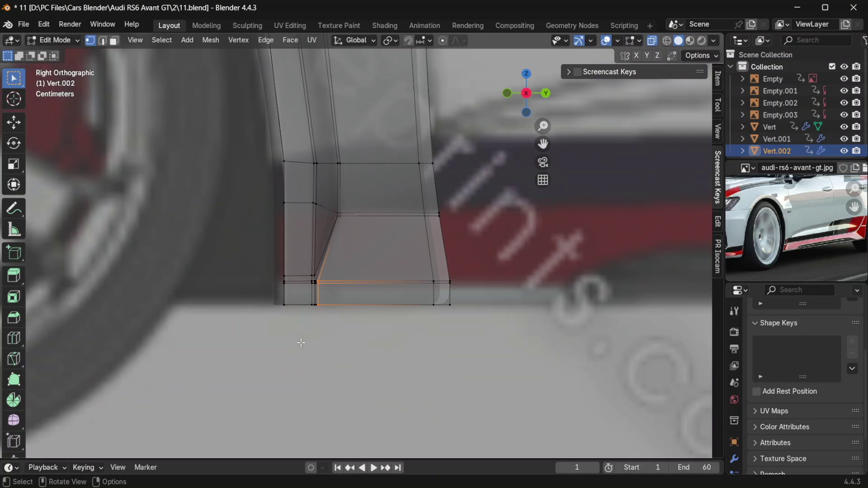
click(300, 358)
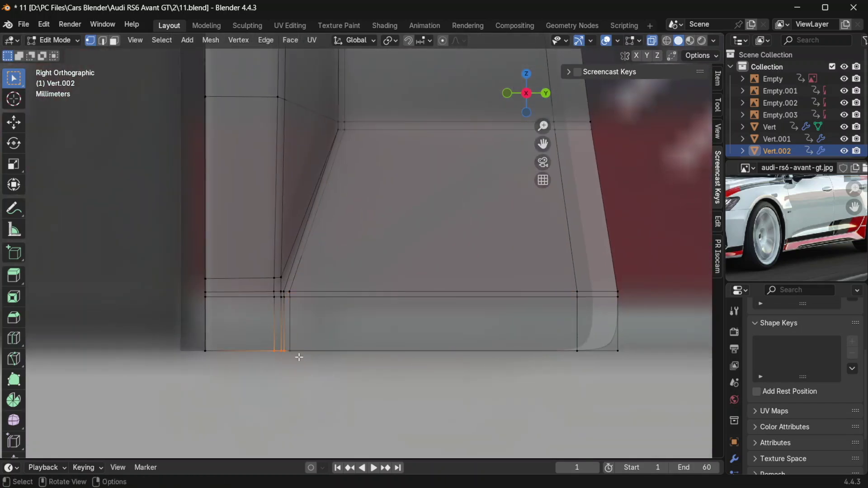
key(x)
click(299, 347)
key(q)
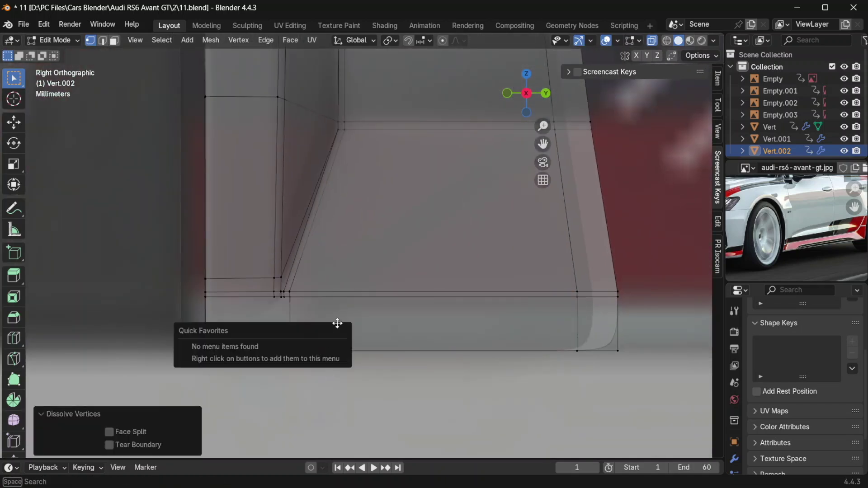
Knife-cut a horizontal edge just below the flare's lower loops, from its rear edge to the lip's crease column, and check the smoothing.
shift+middle_drag(574, 308, 538, 296)
key(k)
click(582, 292)
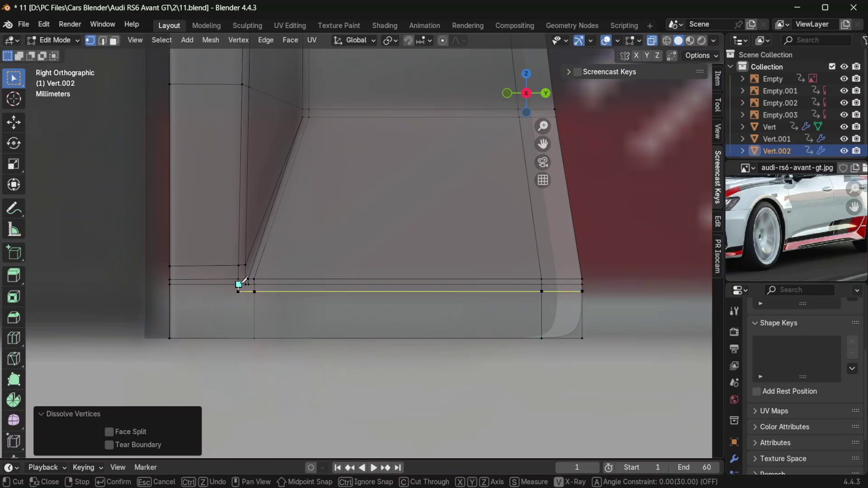
key(Return)
key(Tab)
scroll(286, 295, down, 2)
scroll(286, 295, up, 4)
shift+middle_drag(197, 332, 261, 294)
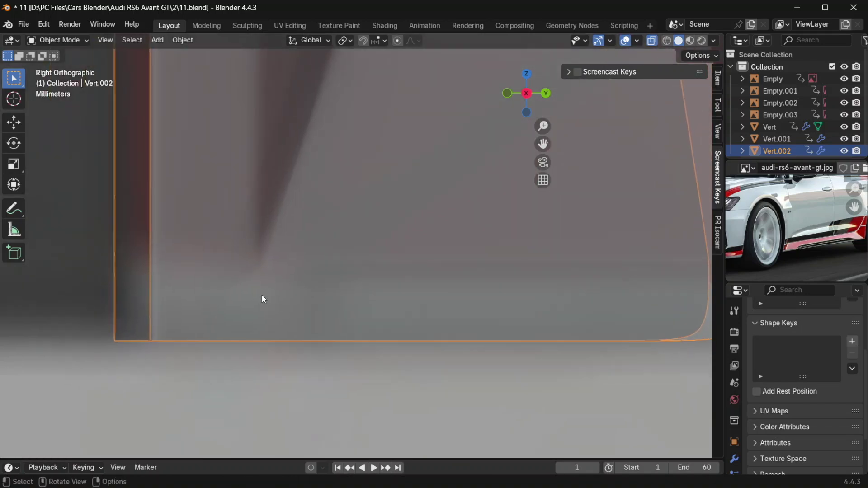
Knife-cut a diagonal edge from the new cut's front corner to the lip's bottom outer corner, and check the smoothed result.
key(Tab)
key(k)
click(250, 274)
click(150, 340)
key(Return)
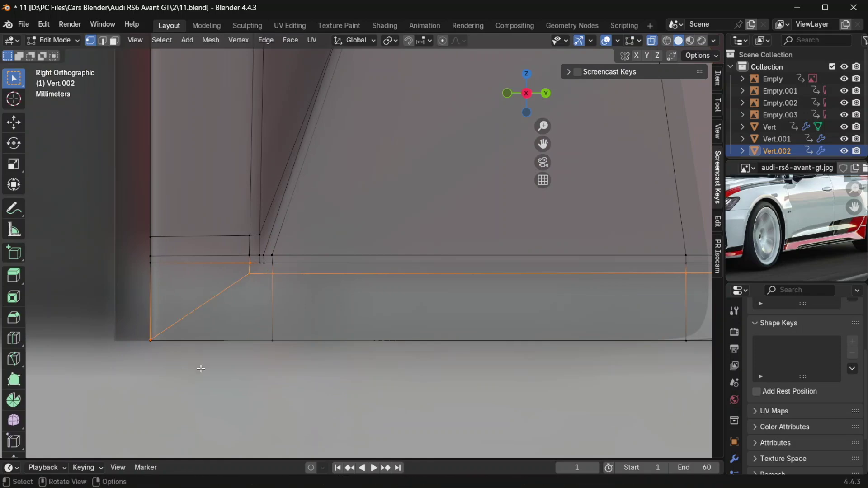
key(Tab)
key(Tab)
Select the lengthwise edge loop along the crease between lip and flare, inspect it up the fender, and edge-slide it.
key(alt+z)
scroll(279, 267, down, 4)
alt+click(329, 182)
shift+middle_drag(326, 182, 286, 315)
scroll(289, 316, down, 3)
shift+middle_drag(345, 223, 320, 356)
key(Tab)
middle_drag(340, 307, 327, 315)
key(Tab)
key(g)
key(g)
click(369, 286)
Adjust the crease's lengthwise loop spacing once more and check the smoothed fender from several angles.
key(ctrl+r)
click(286, 317)
click(297, 310)
key(Tab)
scroll(337, 335, down, 3)
middle_drag(338, 335, 291, 319)
scroll(336, 365, up, 2)
key(Tab)
key(Tab)
key(Tab)
Knife-cut the two open crease columns down to the flare's lower horizontal cut in the right view.
scroll(312, 302, up, 5)
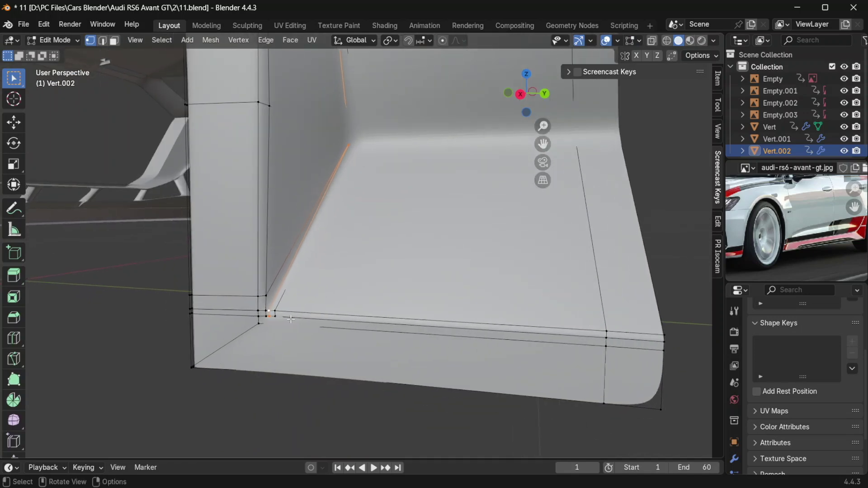
key(KP_3)
key(alt+z)
key(k)
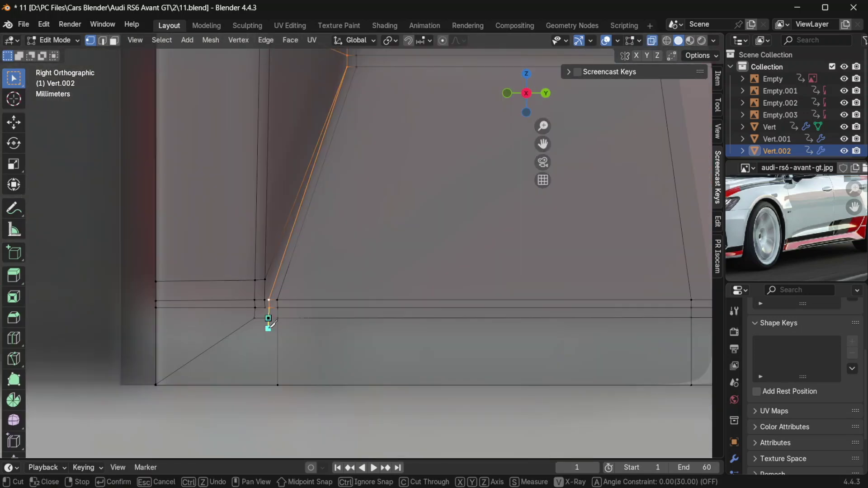
key(Return)
scroll(272, 327, up, 3)
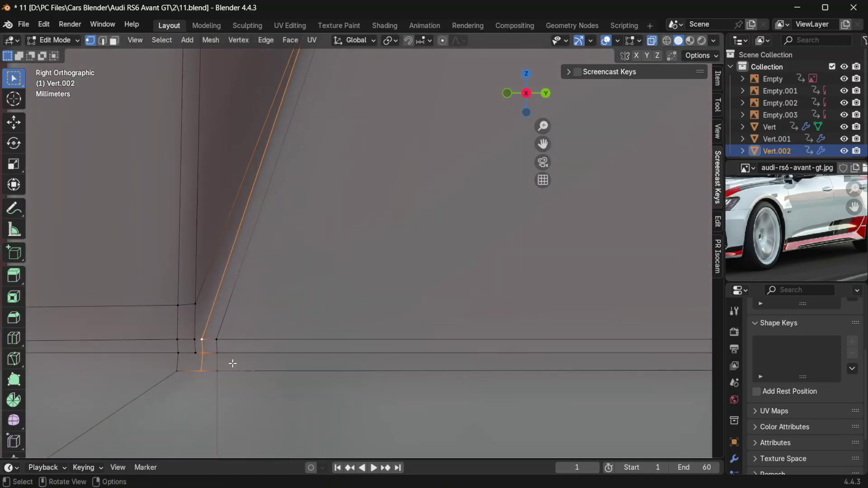
key(k)
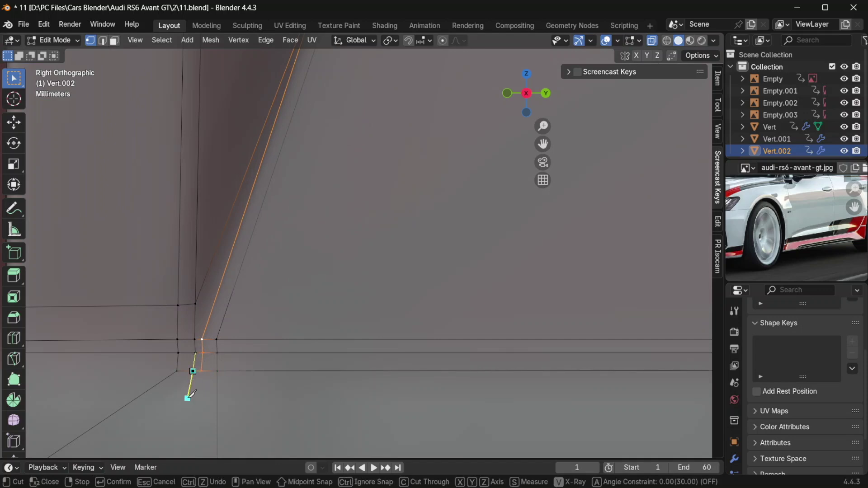
key(Return)
Knife-cut two edges from the extended crease columns to the lip's bottom edge, and inspect the bottom corner topology.
scroll(228, 402, down, 3)
shift+middle_drag(274, 369, 253, 356)
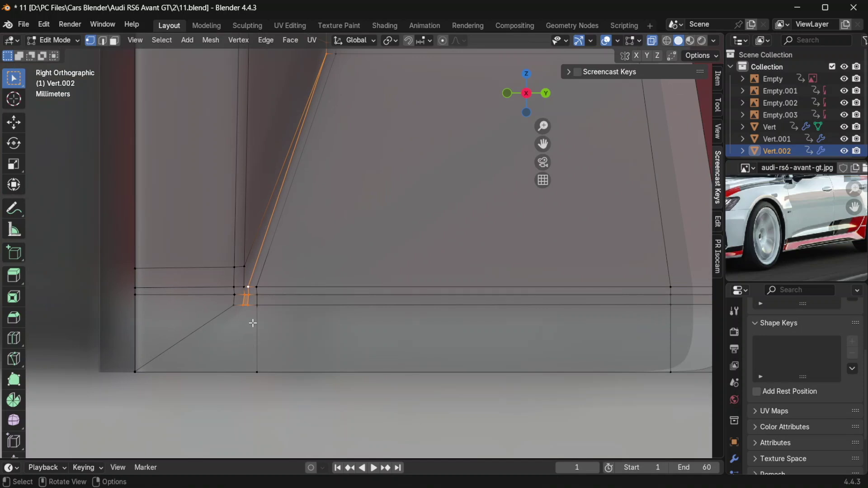
key(k)
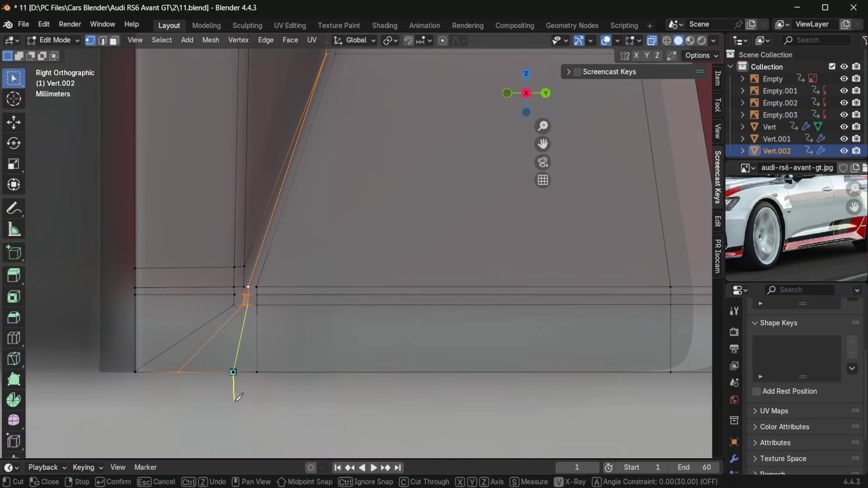
key(Return)
key(Tab)
middle_drag(323, 357, 271, 314)
key(Tab)
scroll(250, 317, up, 2)
scroll(255, 317, up, 2)
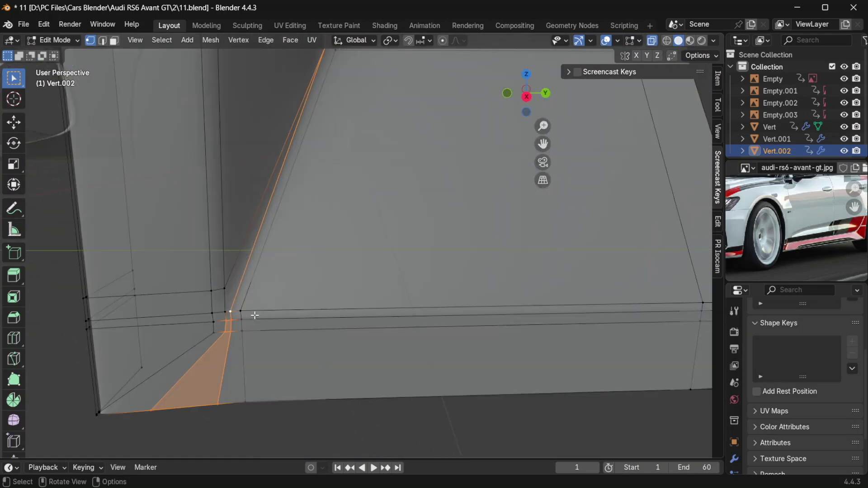
scroll(255, 317, down, 2)
middle_drag(291, 287, 280, 273)
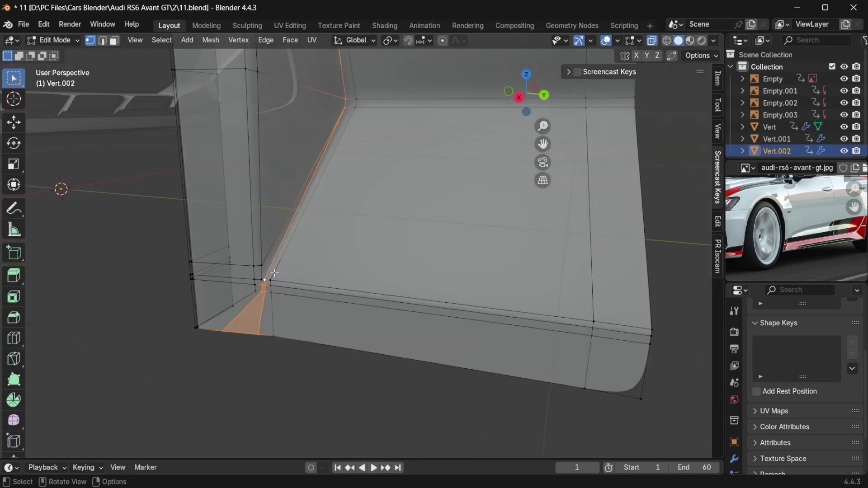
Dissolve the horizontal edge loop just above the flare's lower cut.
alt+click(233, 267)
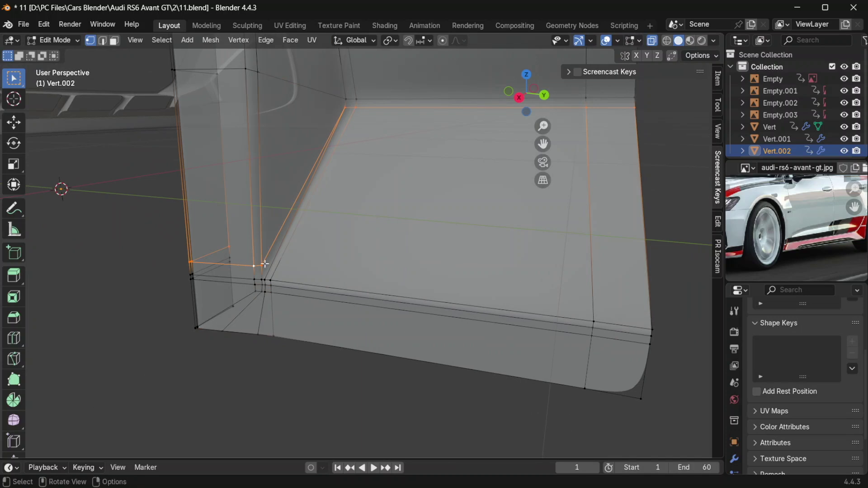
key(x)
click(323, 193)
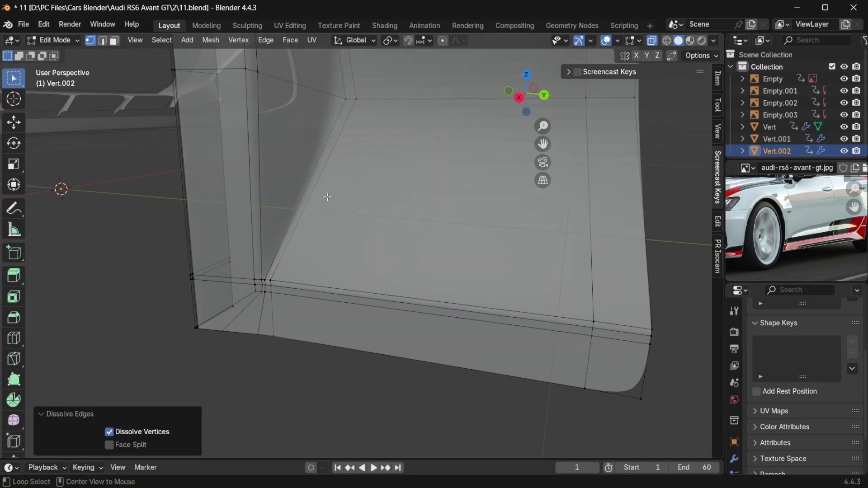
Edge-slide the remaining horizontal loop on the flare's sloped face up close to the flare's upper bend.
alt+click(310, 207)
key(g)
key(g)
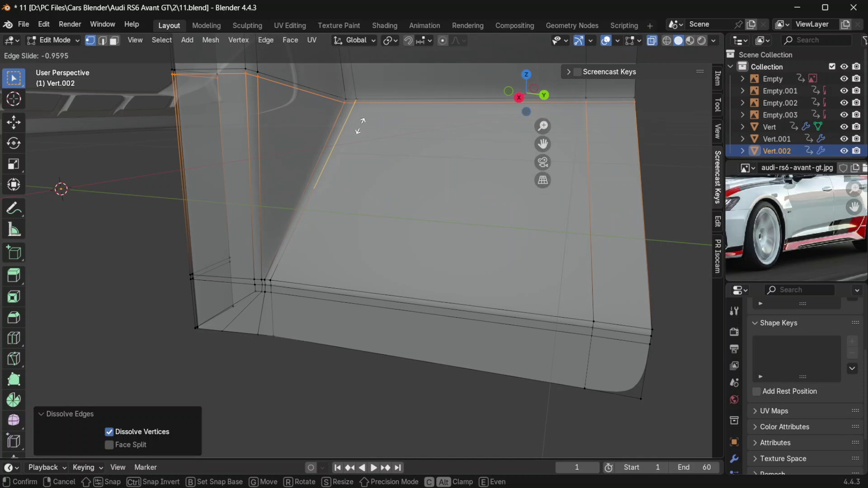
click(360, 126)
Edge-slide the horizontal row across the lip and its side wall downward by a factor of about -0.501.
middle_drag(293, 157, 303, 97)
drag(318, 82, 300, 64)
middle_drag(300, 63, 357, 111)
alt+shift+click(375, 113)
key(g)
key(g)
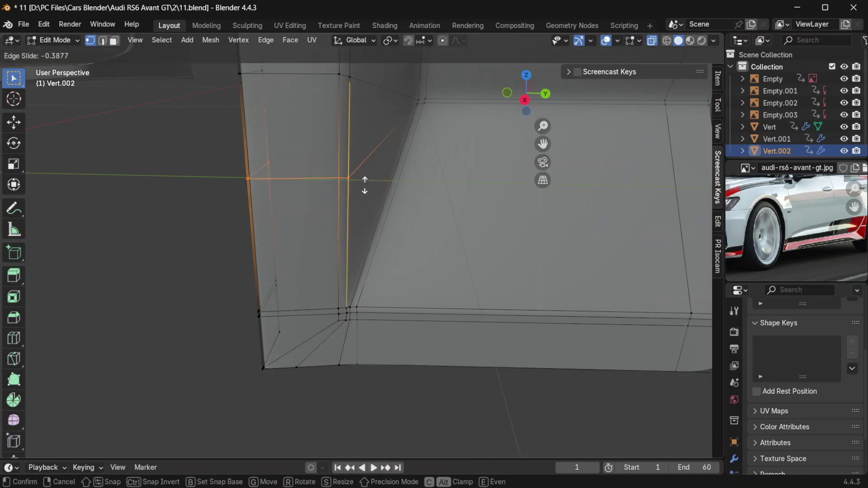
click(357, 197)
Edge-slide the row's vertices on the lip's outer edge down toward the bottom corner by a factor of about 0.842.
alt+click(251, 188)
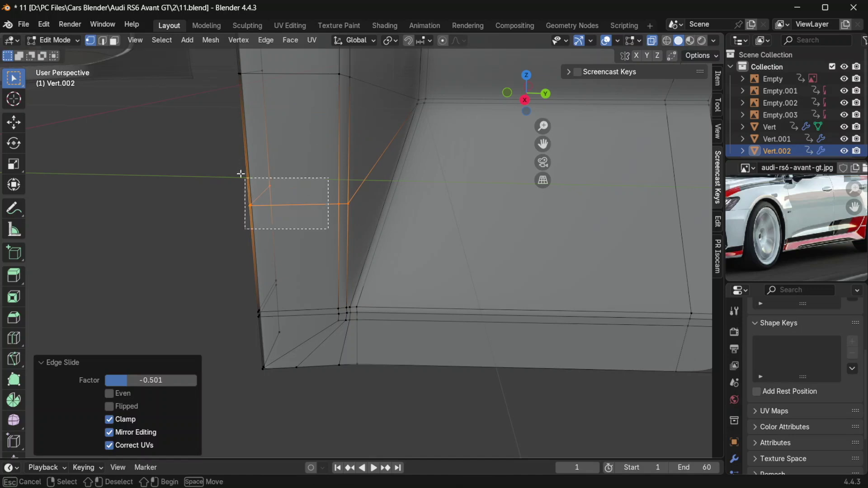
key(g)
key(g)
click(452, 279)
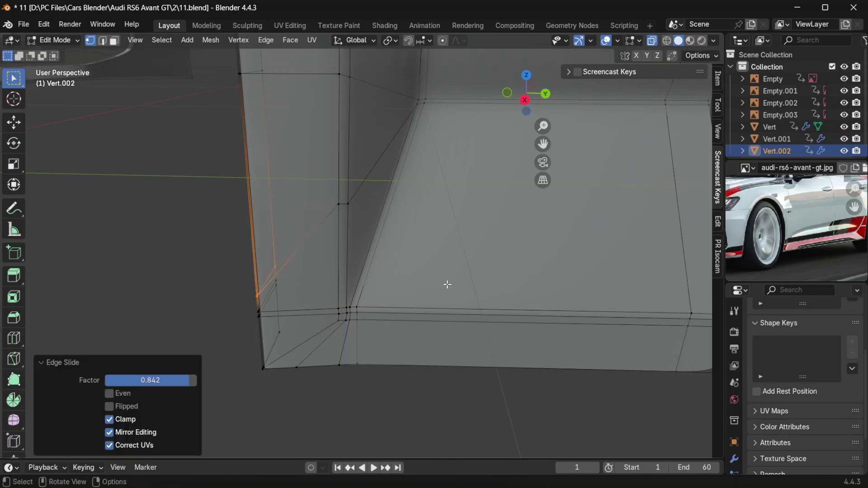
Edge-slide the next horizontal row up the lip to even out the spacing above the bottom corner.
middle_drag(450, 286, 379, 226)
scroll(376, 224, up, 2)
middle_drag(358, 171, 375, 202)
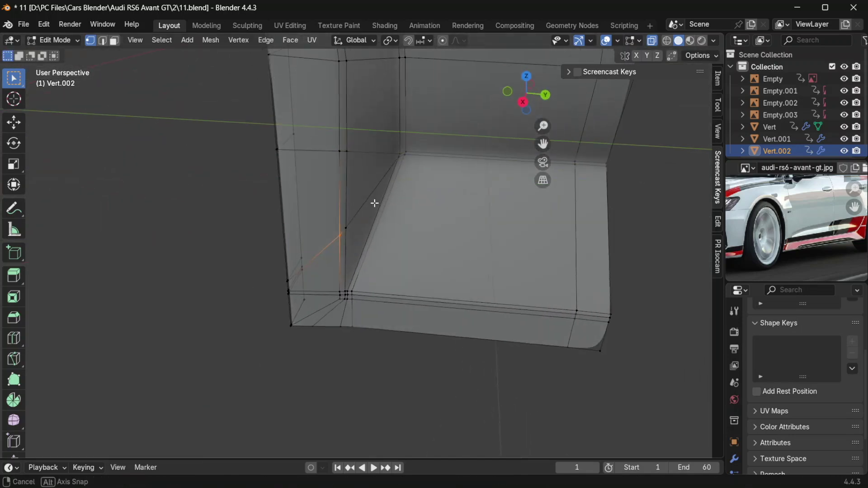
alt+click(327, 130)
key(g)
key(g)
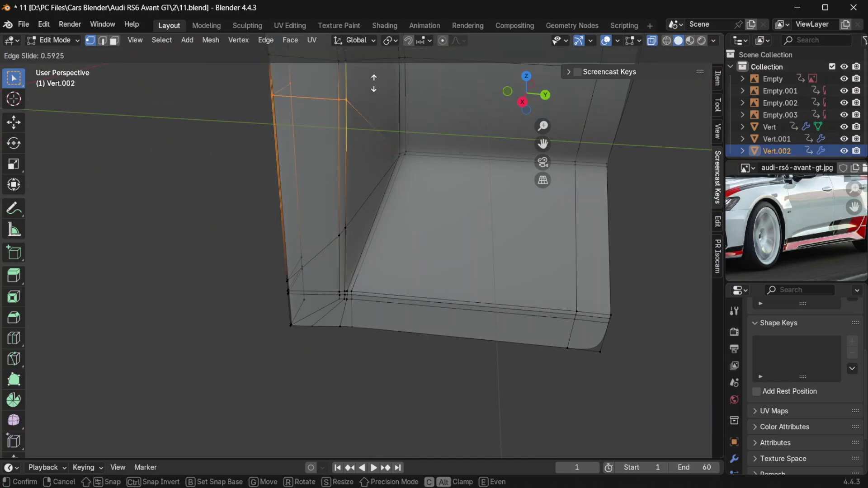
click(372, 83)
Examine the smoothed bottom corner and flare, comparing the surface with its edge flow.
key(Tab)
scroll(407, 150, down, 2)
middle_drag(407, 153, 375, 156)
key(Tab)
key(Tab)
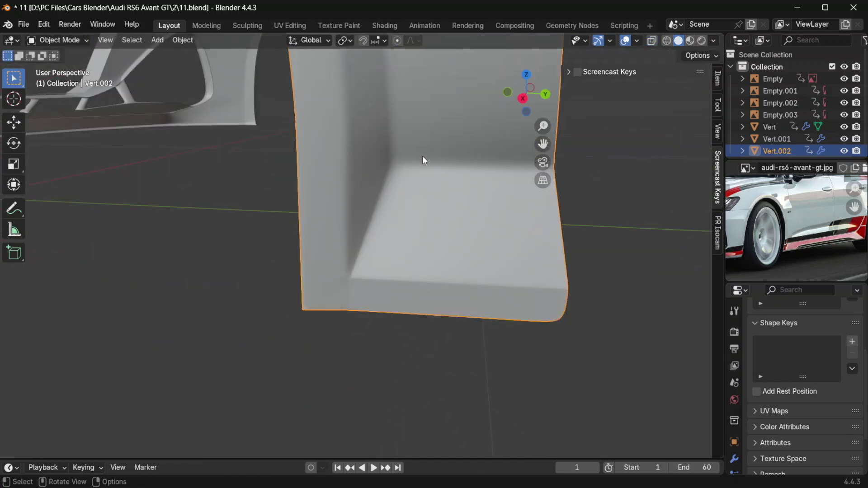
scroll(423, 158, down, 3)
scroll(415, 177, up, 2)
shift+middle_drag(397, 190, 348, 201)
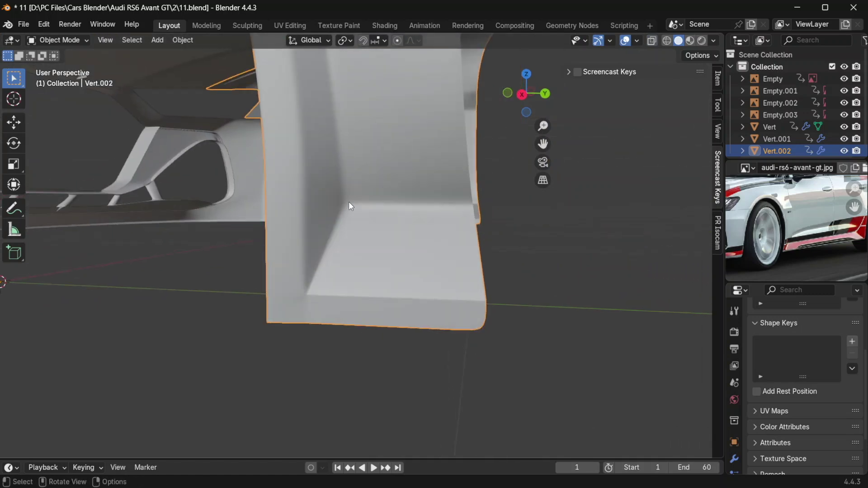
key(Tab)
scroll(339, 217, up, 4)
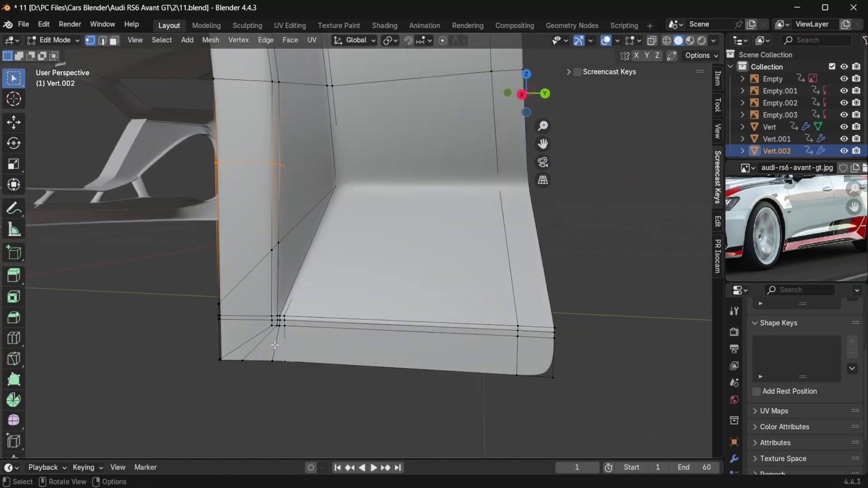
scroll(271, 341, up, 2)
key(Tab)
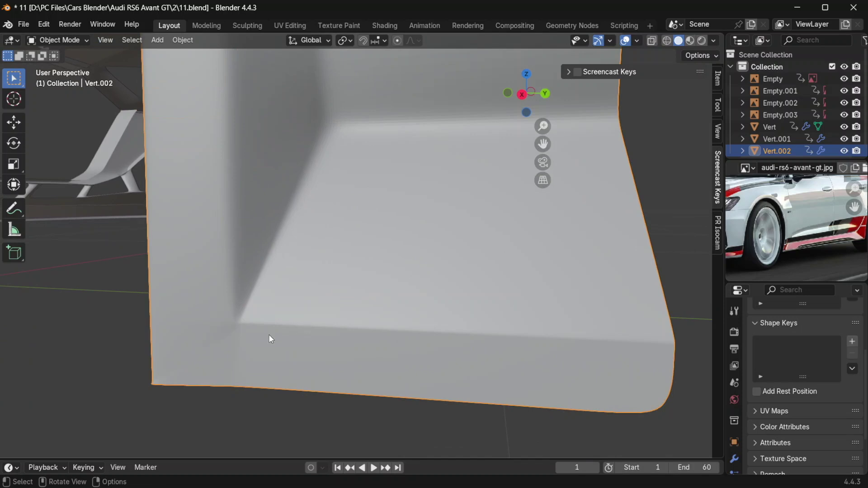
Delete the inner bottom-edge vertices beside the lip corner and dissolve the extra horizontal edge across the lip.
key(Tab)
drag(259, 397, 102, 369)
key(alt+z)
drag(302, 400, 130, 354)
middle_drag(275, 397, 304, 384)
drag(360, 419, 180, 397)
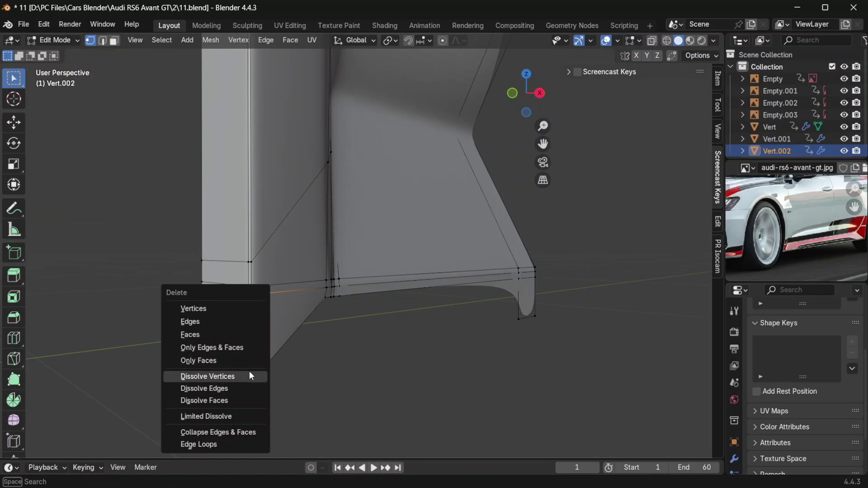
click(207, 377)
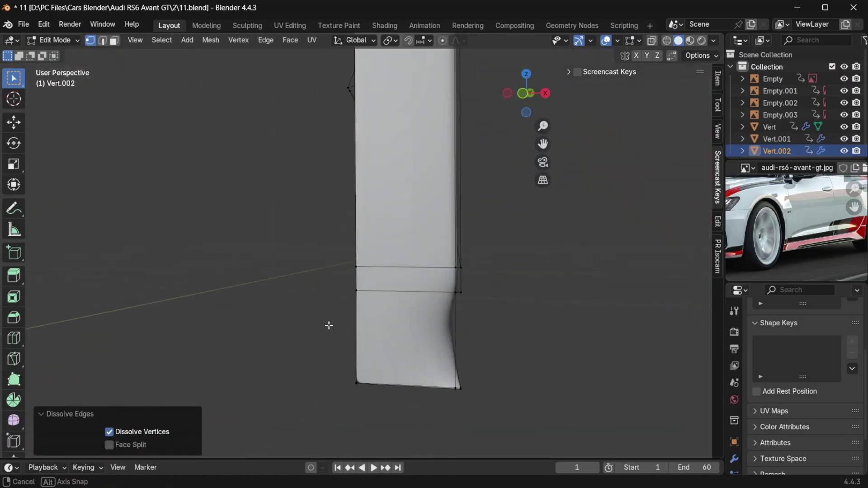
Try to dissolve the lowest horizontal edge across the lip above its bottom corner.
middle_drag(329, 326, 220, 328)
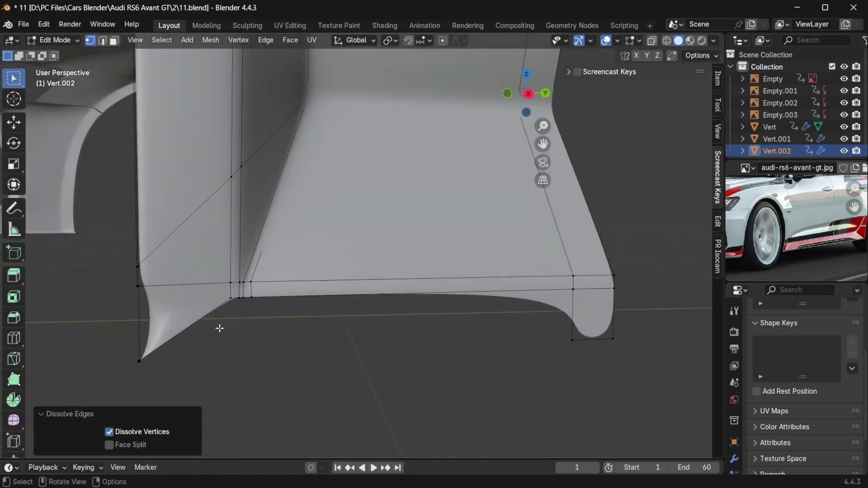
key(ctrl+z)
middle_drag(195, 282, 358, 292)
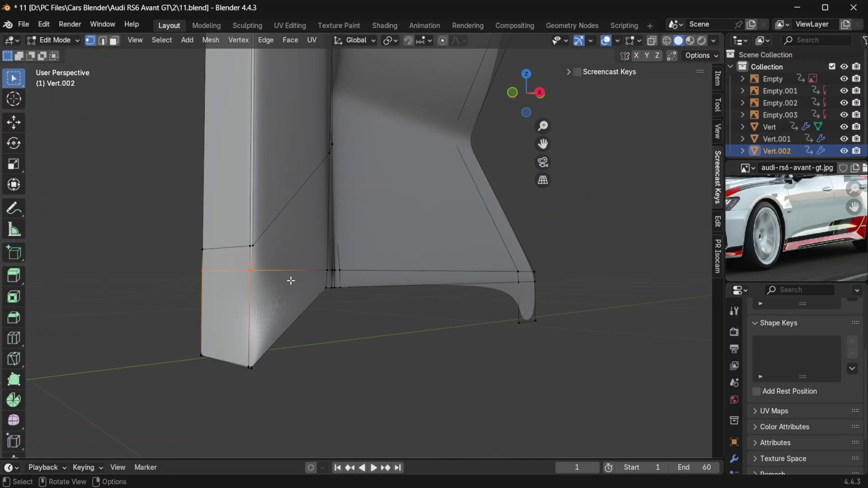
key(x)
click(290, 281)
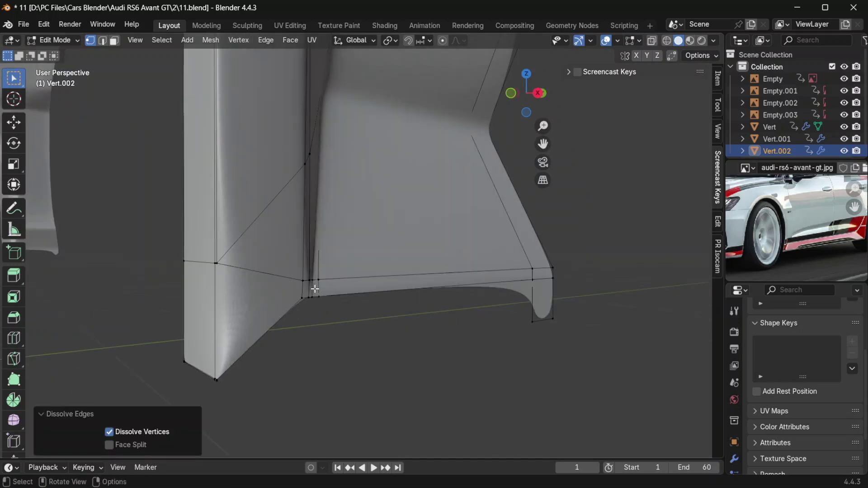
key(ctrl+z)
Dissolve the vertices of the lip's lowest horizontal row and reconnect the open edge columns to the bottom corner with new edges.
key(x)
click(273, 272)
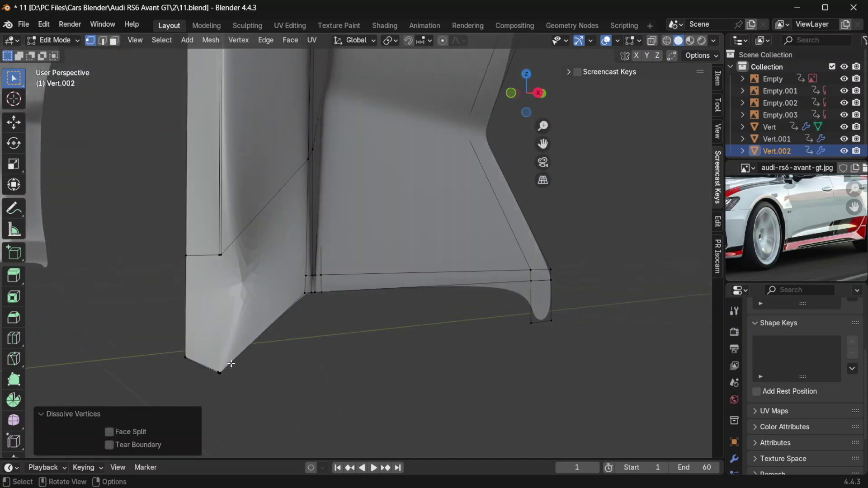
key(x)
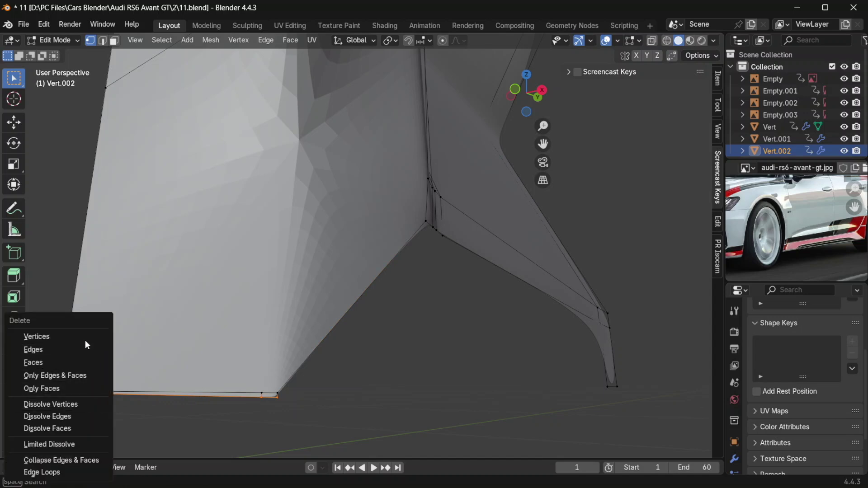
click(86, 339)
middle_drag(297, 371, 271, 380)
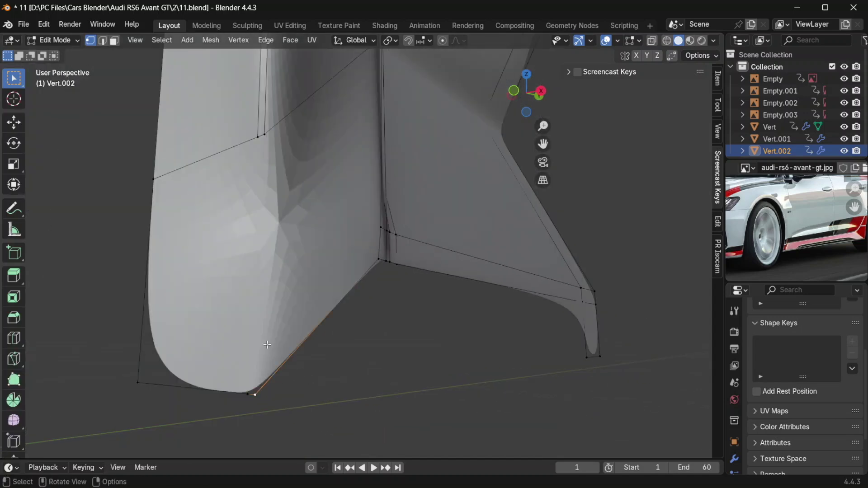
key(f)
shift+click(249, 140)
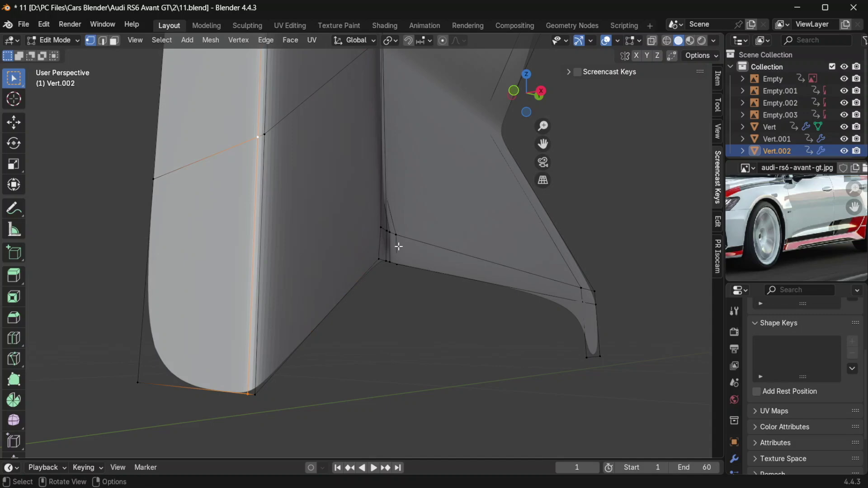
Compare the fender's lower lip and flare outline with the side blueprint in the right view.
middle_drag(426, 264, 446, 273)
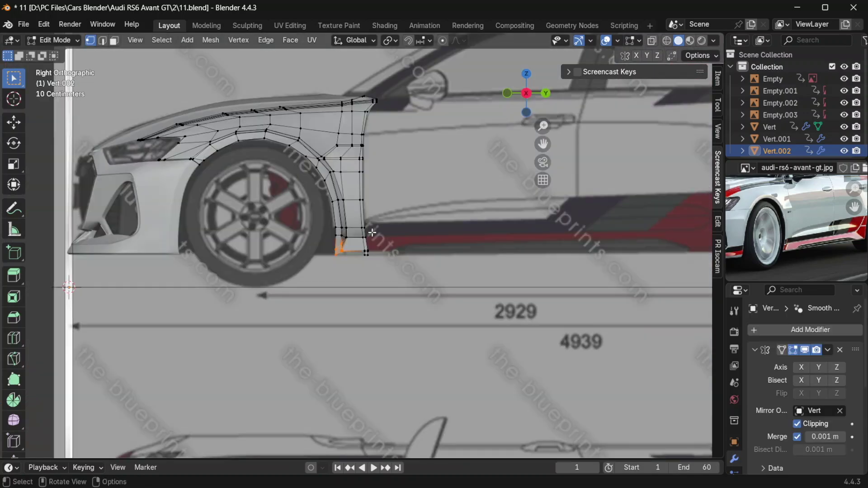
scroll(343, 244, up, 3)
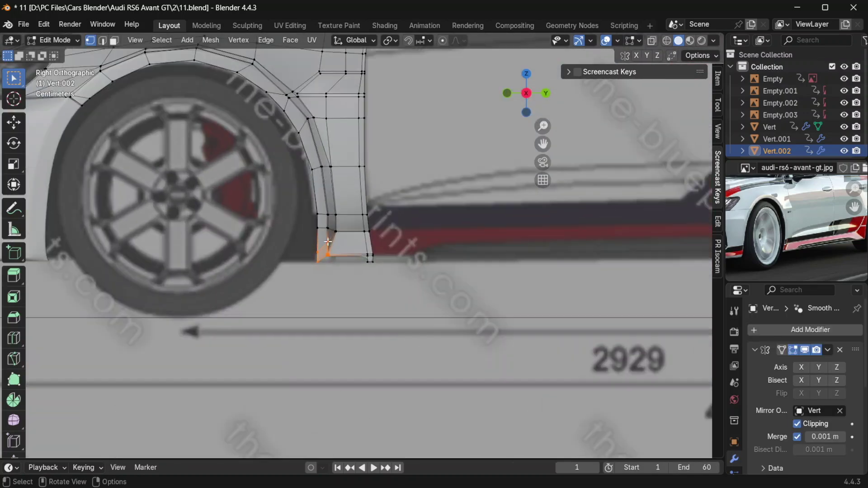
scroll(312, 237, down, 5)
middle_drag(294, 228, 398, 258)
key(KP_3)
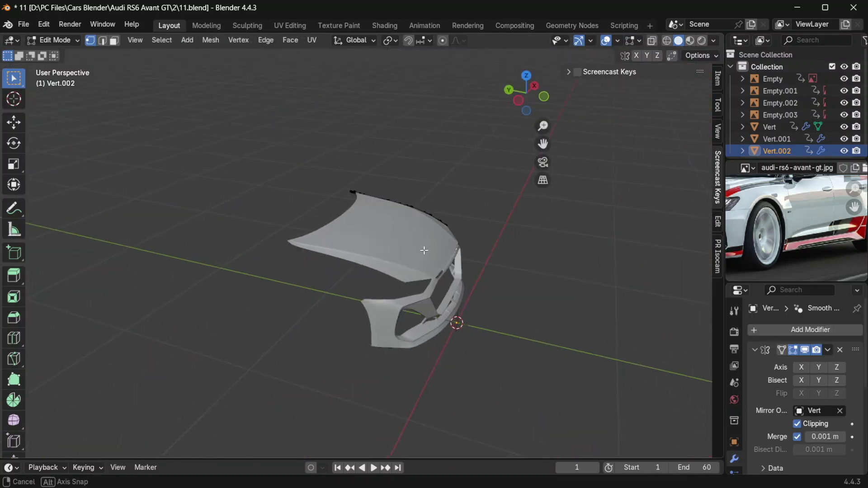
scroll(369, 243, up, 10)
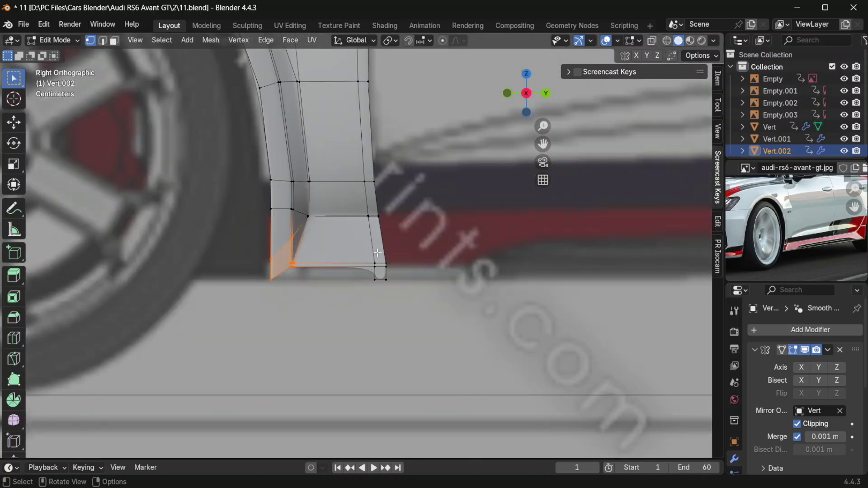
scroll(349, 281, down, 5)
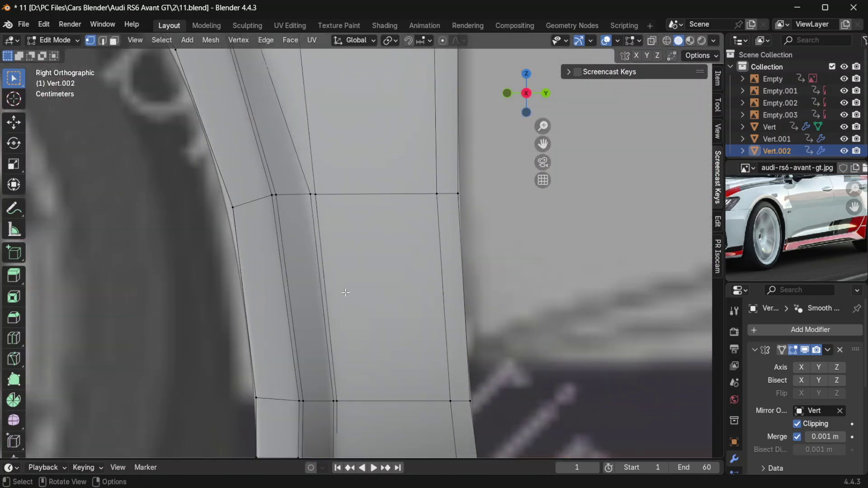
scroll(352, 270, up, 5)
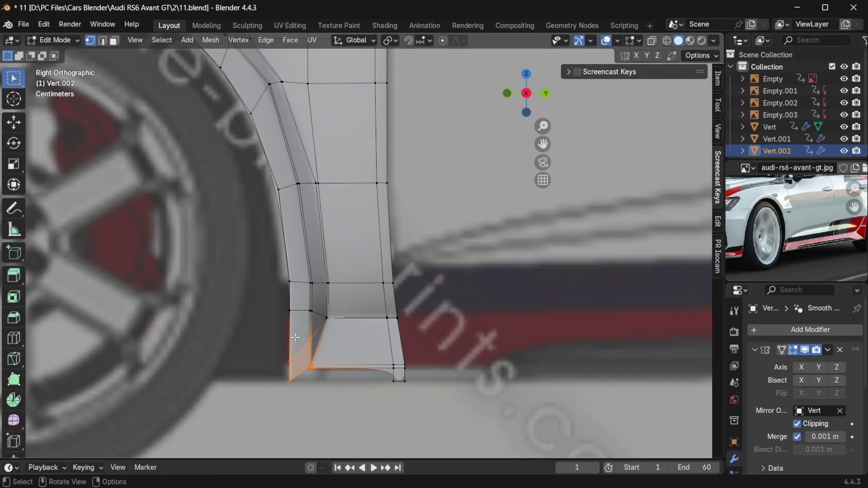
scroll(377, 376, up, 3)
Enable the mirror modifier's X axis and try re-picking Vert as its mirror object.
key(Tab)
click(800, 367)
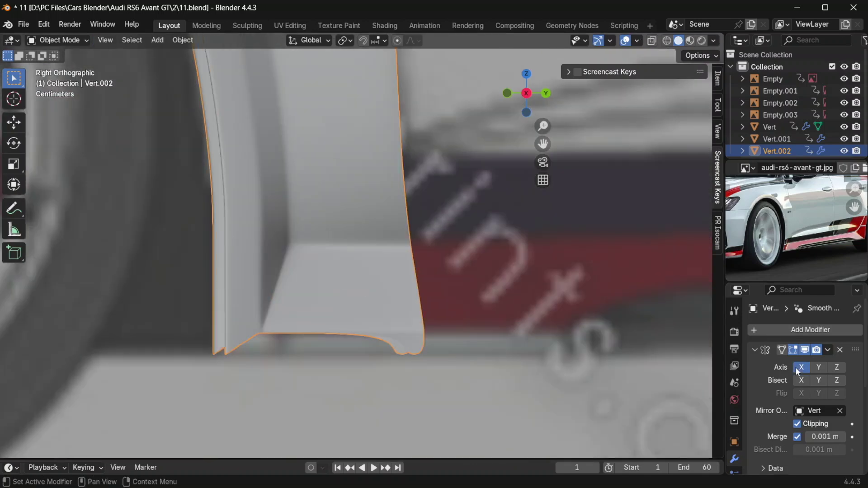
drag(837, 436, 832, 437)
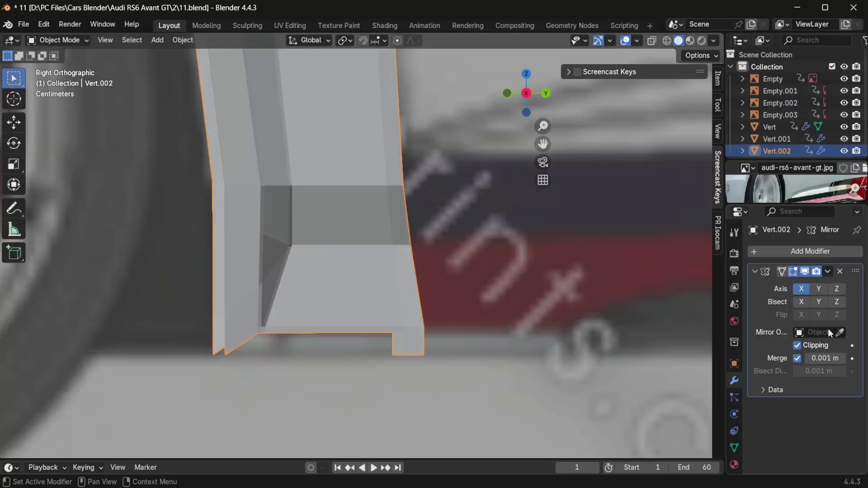
click(840, 334)
click(769, 127)
key(Tab)
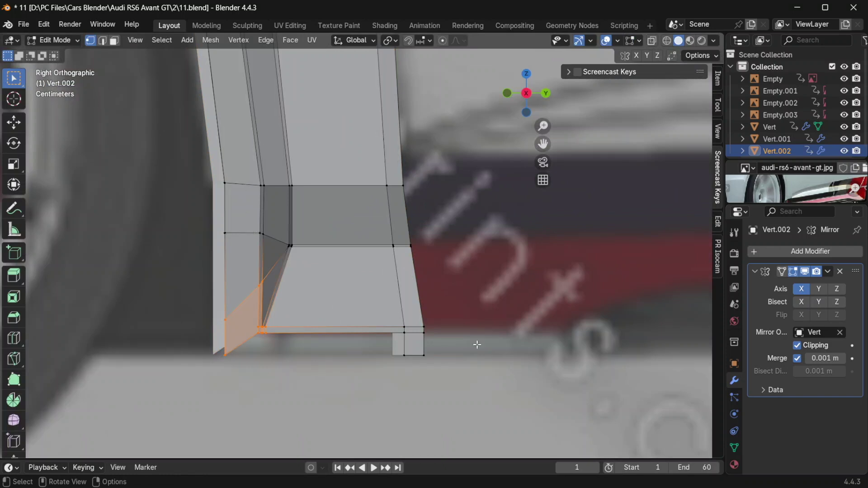
scroll(486, 338, down, 2)
key(Tab)
key(Tab)
key(Tab)
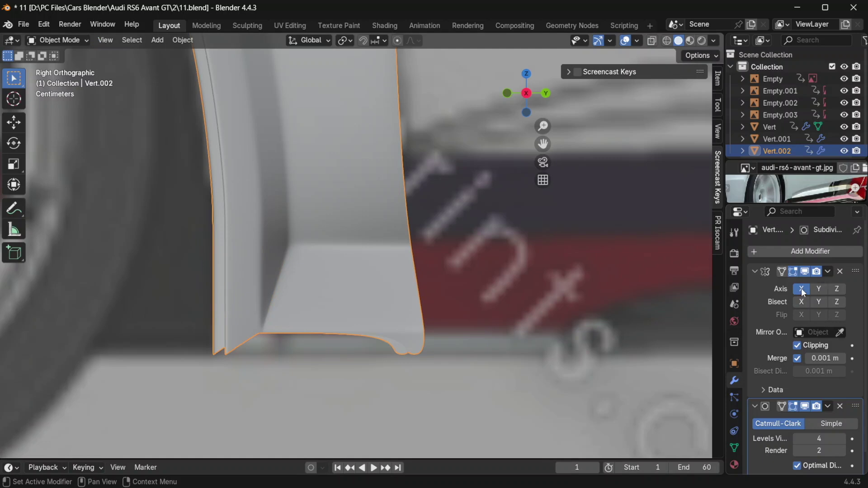
Turn off the mirror modifier's X axis and step back and forth through the recent changes.
click(800, 292)
key(Tab)
scroll(346, 337, down, 3)
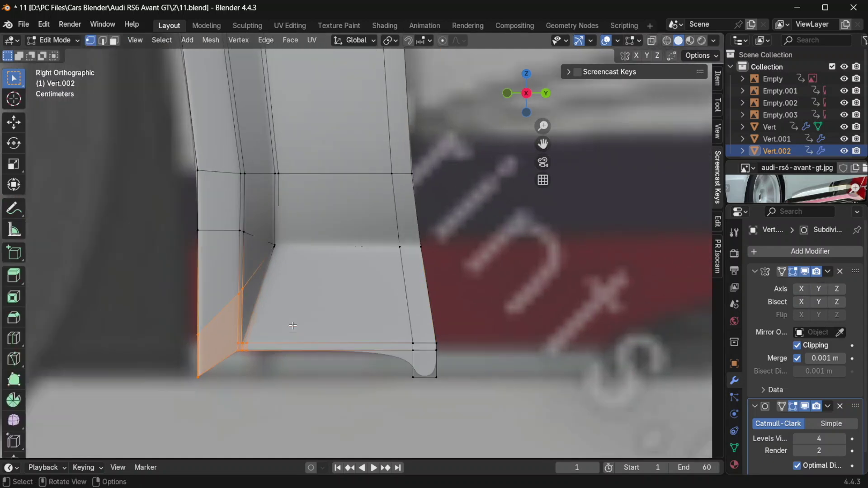
key(ctrl+z)
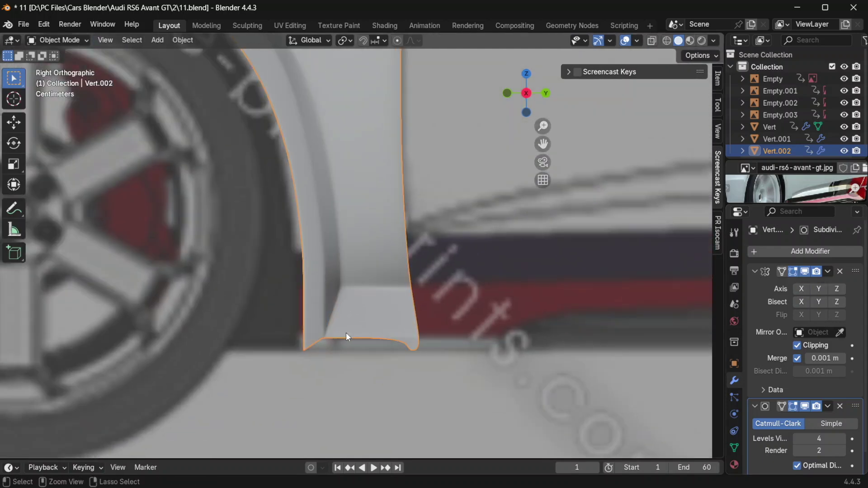
key(ctrl+z)
key(ctrl+shift+z)
key(ctrl+shift+z)
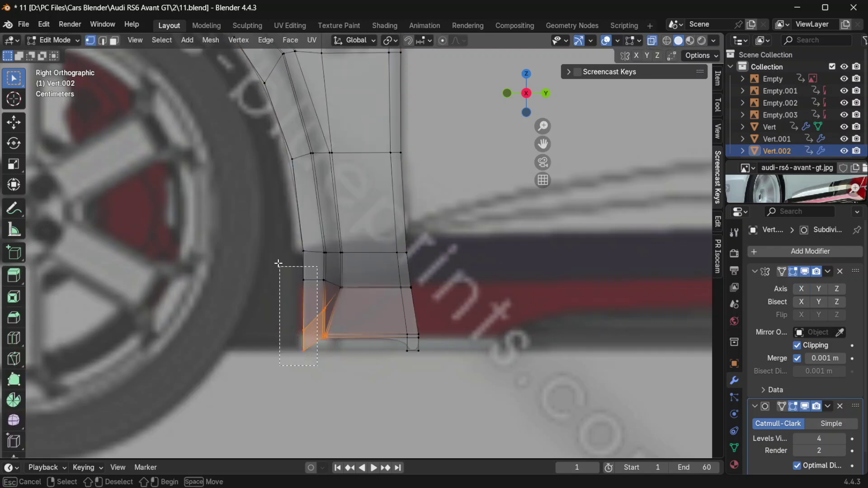
Shift the arch lip's lower front edge column about -0.005 m along Y and the vertex above it -0.004573 m.
alt+click(301, 310)
key(g)
key(y)
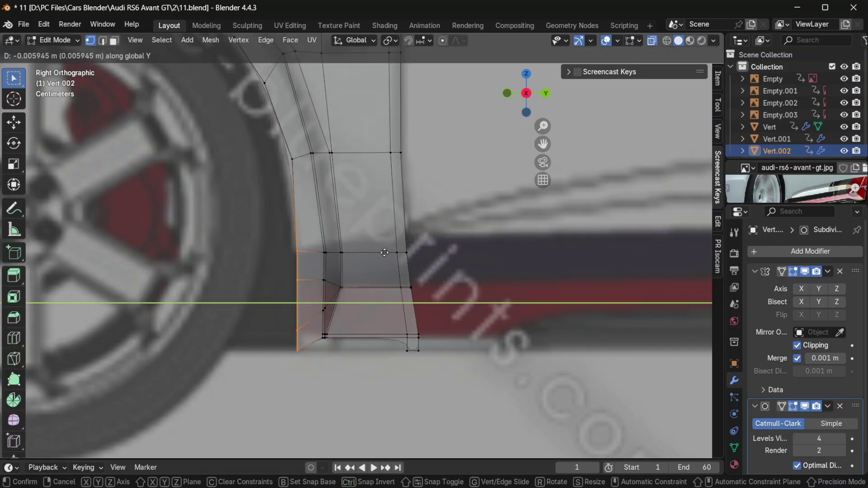
click(385, 254)
click(293, 160)
key(g)
key(y)
click(371, 200)
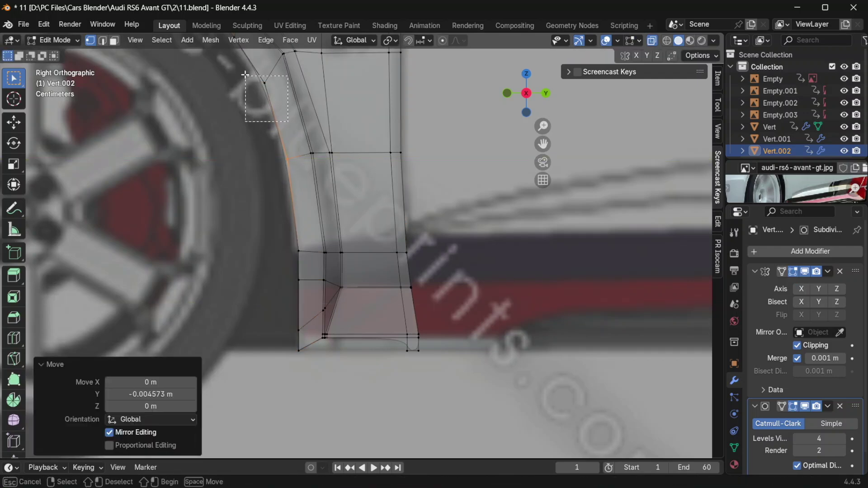
Slide the next vertex up the arch lip's front edge along its edge and compare the smoothed outline with the blueprint.
click(286, 120)
key(g)
key(g)
click(333, 107)
shift+middle_drag(340, 152, 409, 362)
shift+middle_drag(339, 287, 487, 244)
key(Tab)
scroll(487, 242, down, 2)
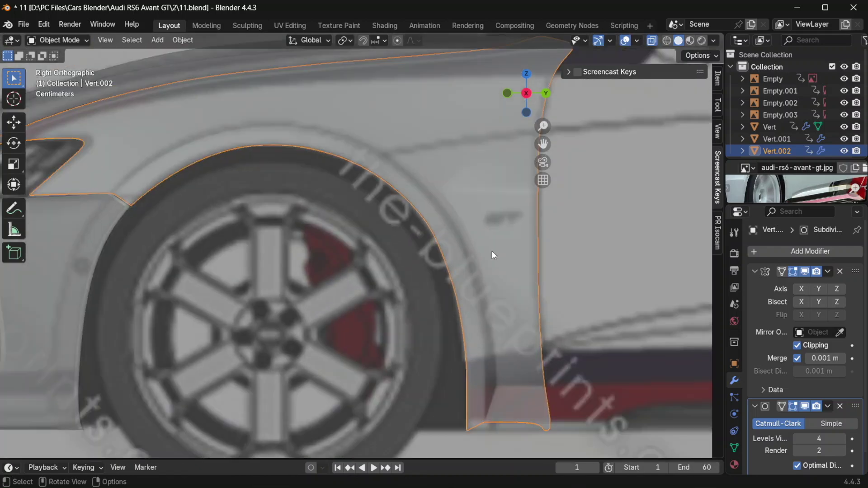
scroll(455, 251, up, 2)
scroll(458, 256, up, 2)
scroll(456, 260, down, 3)
Move the crease vertex at the arch's upper rear curve about 0.0023 m along Y and 0.0037 m along Z.
shift+middle_drag(451, 273, 381, 267)
key(Tab)
scroll(350, 209, up, 2)
click(288, 167)
key(g)
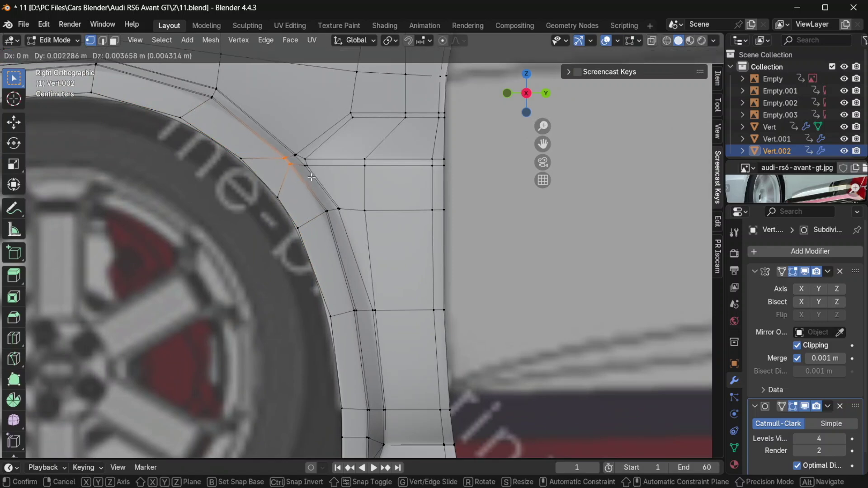
click(311, 176)
Examine the smoothed fender's arch crease and lower rear corner against the side blueprint.
key(Tab)
scroll(332, 184, down, 2)
scroll(332, 183, up, 1)
scroll(335, 184, down, 2)
scroll(338, 185, up, 1)
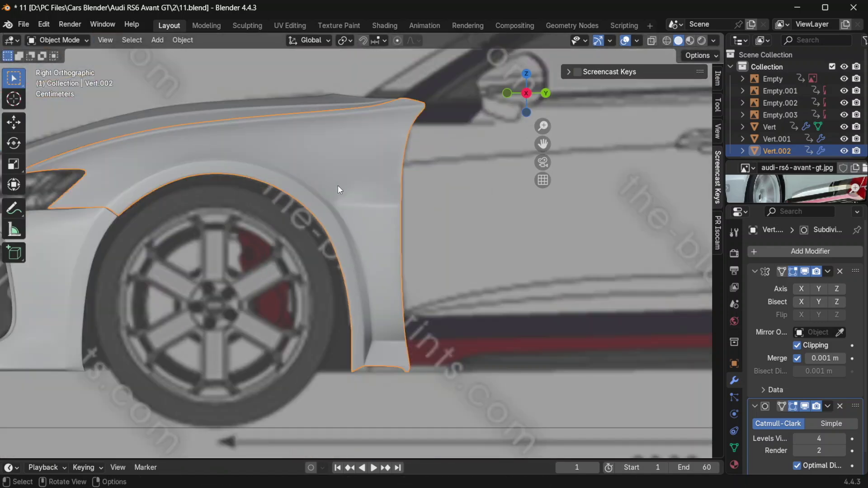
scroll(338, 185, up, 1)
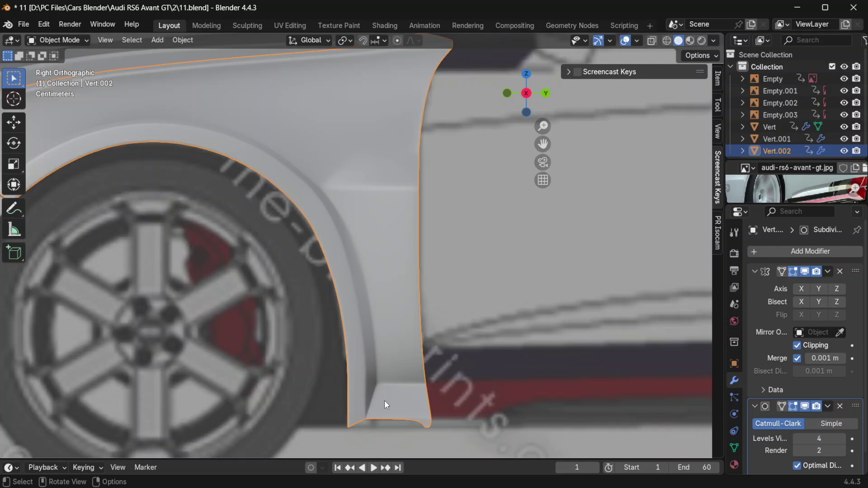
scroll(375, 361, down, 6)
scroll(352, 318, up, 5)
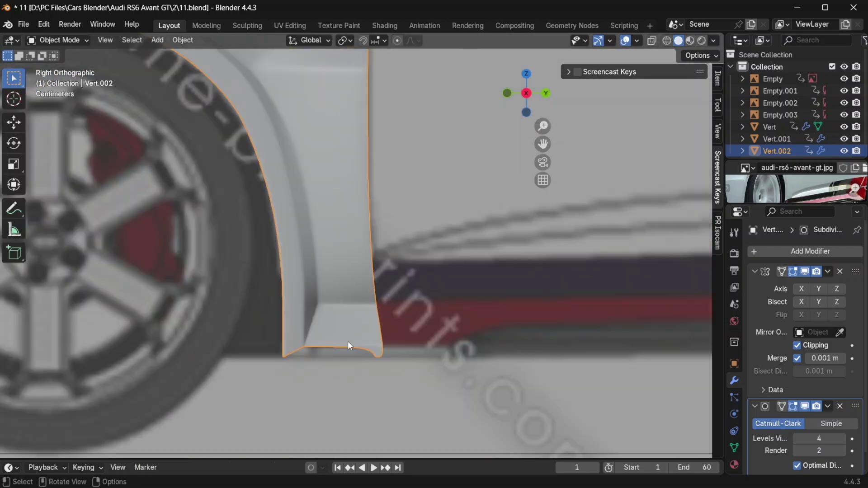
scroll(332, 303, up, 4)
Fill the gap beneath the lower flare with a face spanning from the lip's bottom corner to the rear column.
key(Tab)
scroll(355, 290, up, 2)
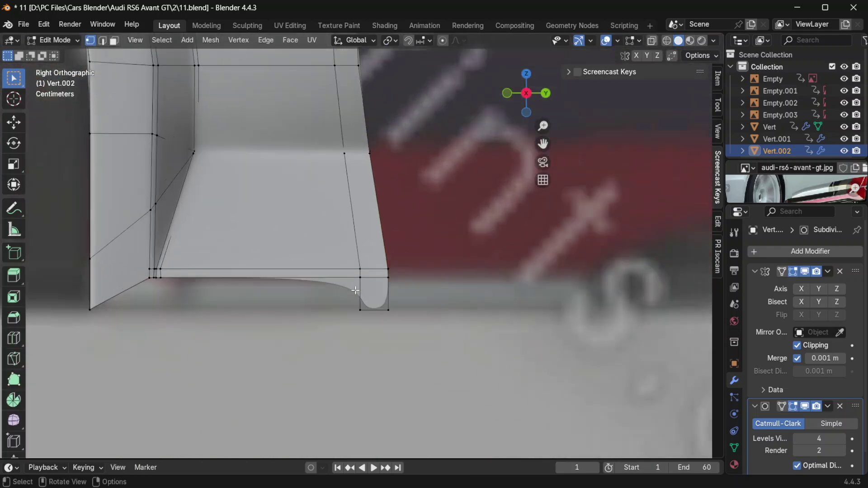
scroll(356, 290, up, 1)
scroll(185, 282, up, 1)
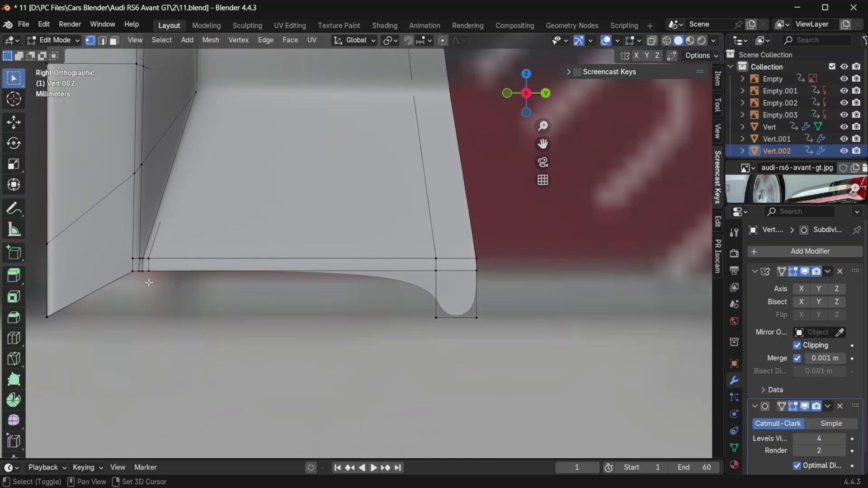
shift+middle_drag(148, 282, 182, 285)
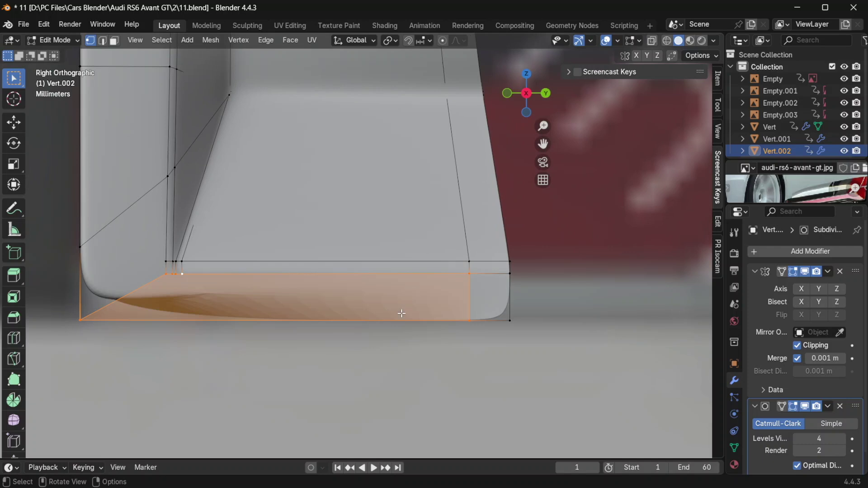
middle_drag(401, 313, 510, 316)
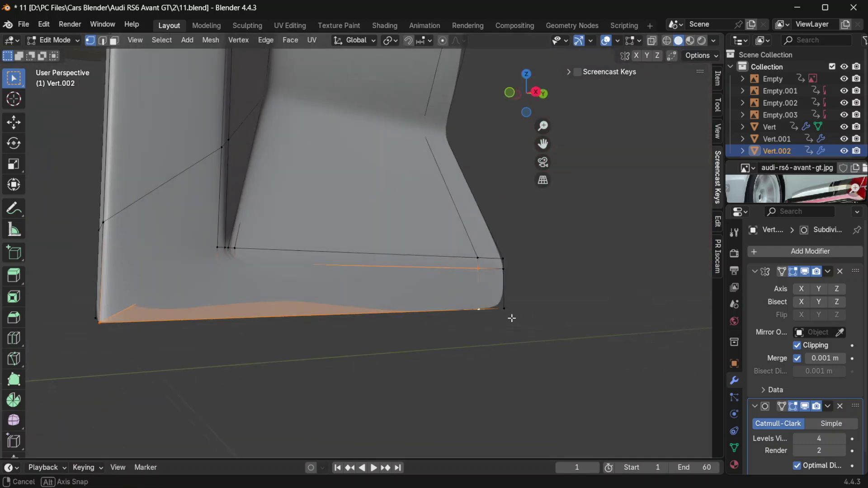
Delete the lowest vertex row between the lip and rear column, then fill the opening as one bottom strip.
key(KP_3)
key(x)
click(178, 270)
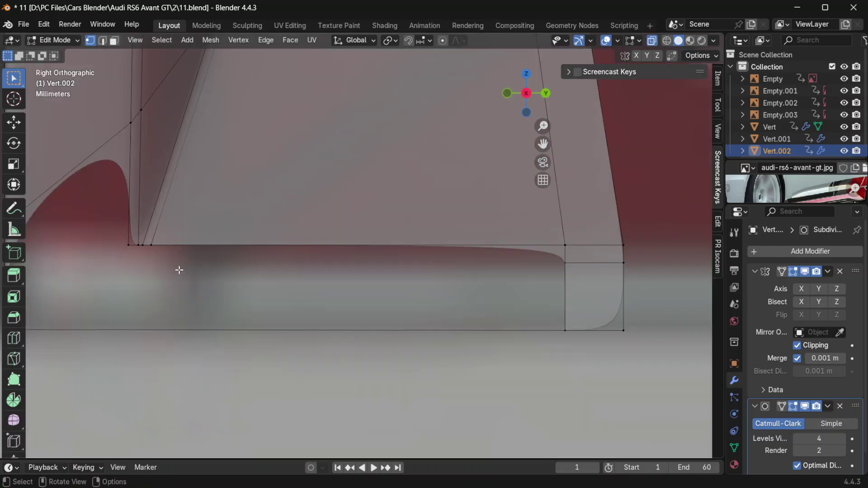
scroll(186, 270, down, 2)
alt+click(208, 272)
alt+click(141, 224)
middle_drag(262, 254, 324, 257)
shift+drag(289, 263, 241, 238)
shift+click(498, 249)
shift+click(498, 296)
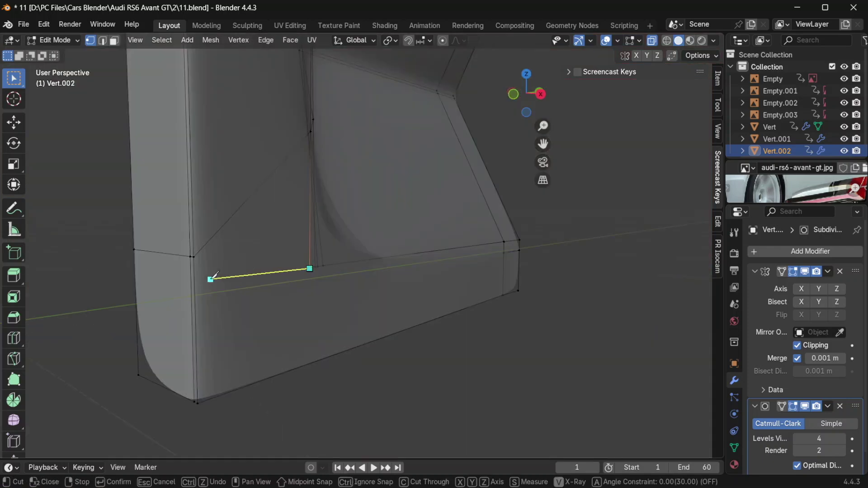
Cut an edge with the Knife from the crease's bottom vertex across the lip and around its inner return.
click(195, 281)
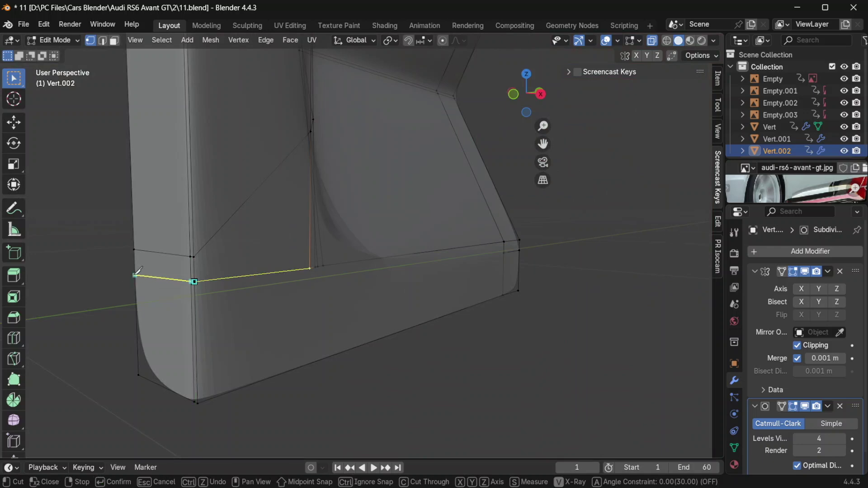
click(135, 276)
key(Return)
key(Tab)
middle_drag(369, 291, 335, 296)
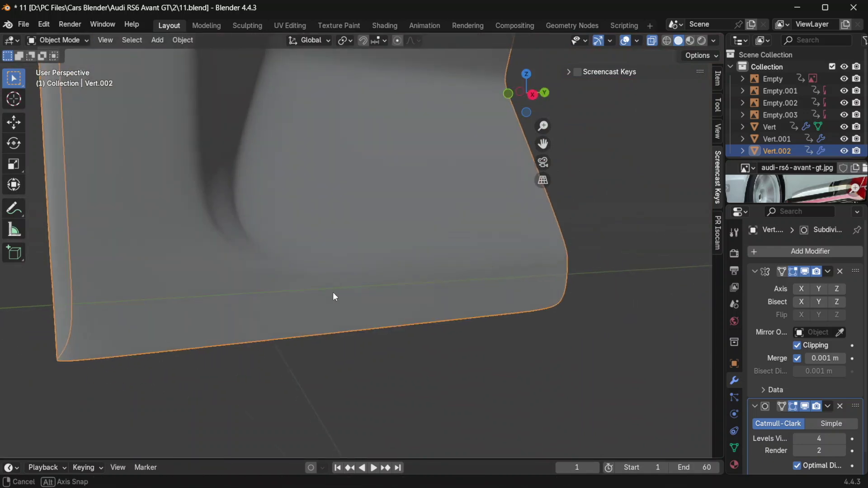
key(Tab)
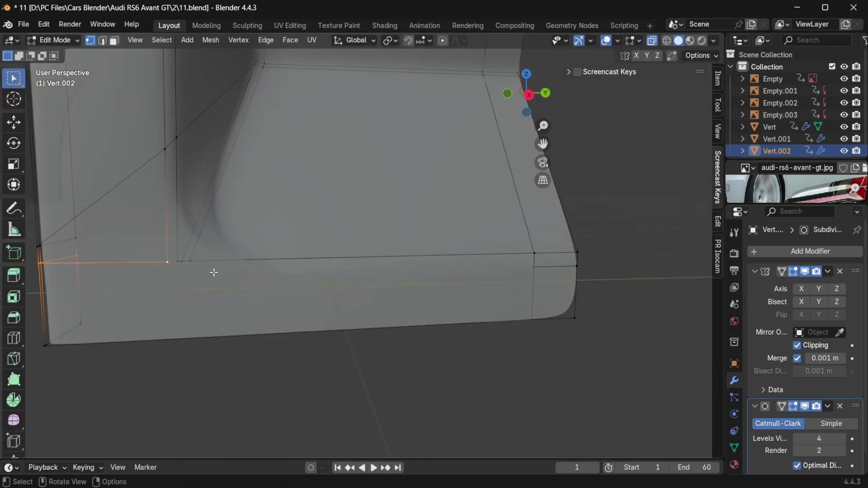
Knife-cut an edge along the bottom strip from the rear column's lower vertex to beneath the crease, joining its end vertex.
key(KP_3)
key(k)
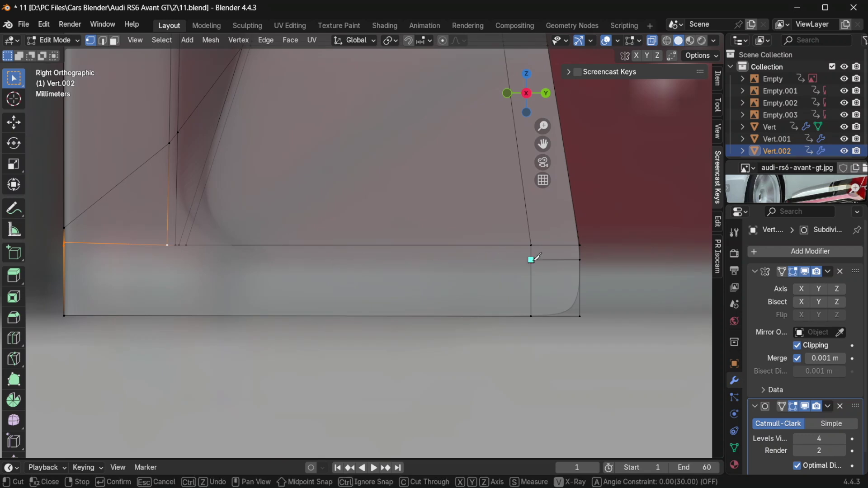
click(531, 260)
click(168, 260)
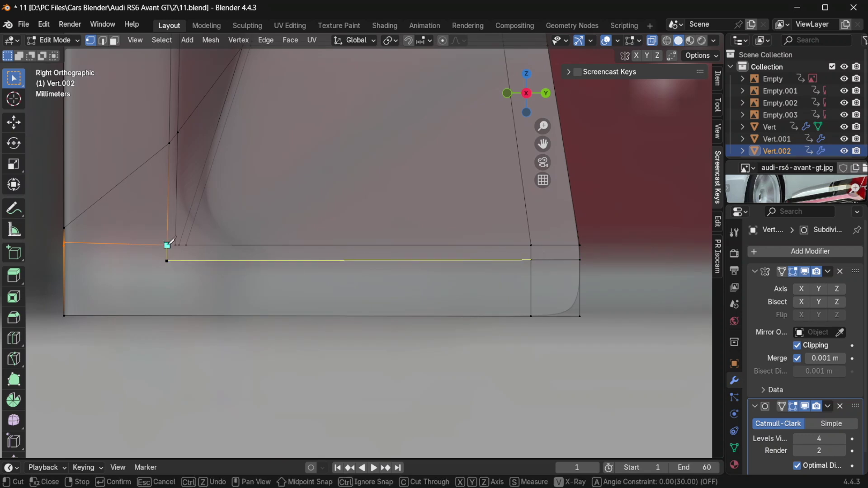
key(Return)
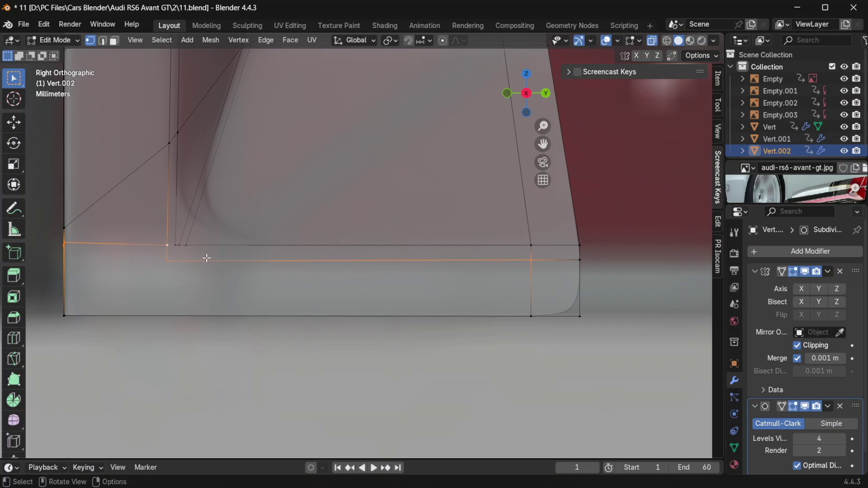
Cut three more parallel edges along the bottom strip from the remaining crease vertices to the fender's rear edge.
key(k)
click(185, 248)
click(580, 249)
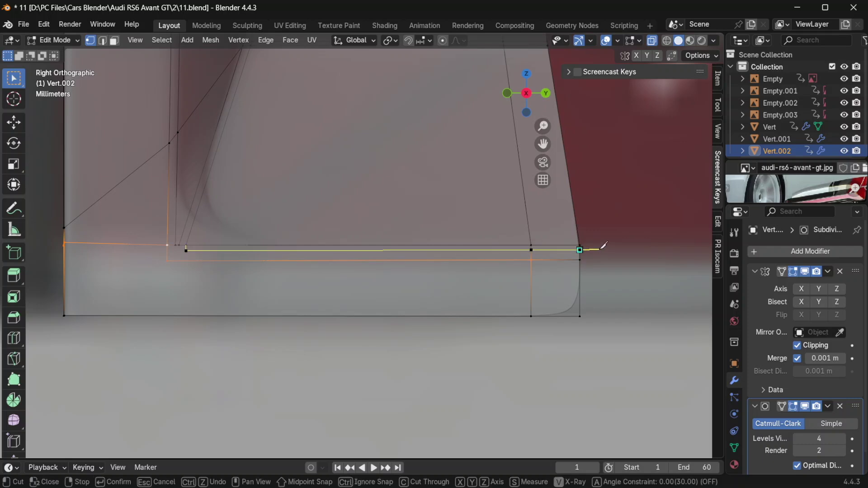
key(Return)
scroll(194, 264, up, 2)
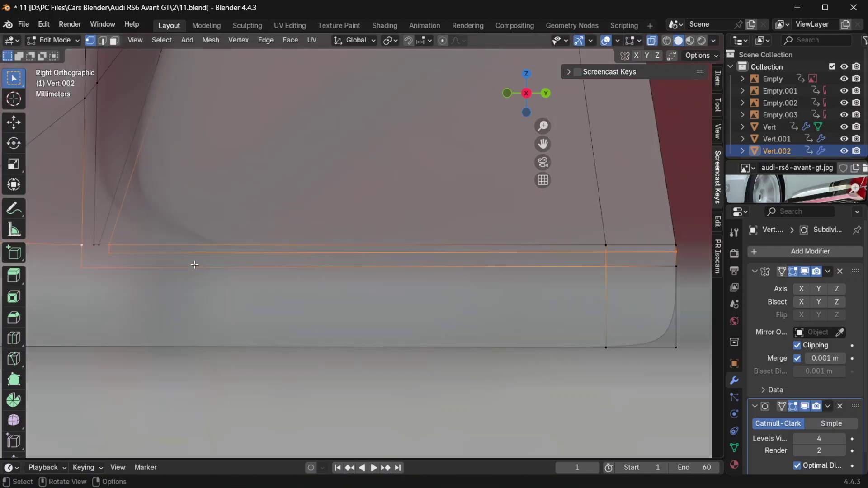
key(k)
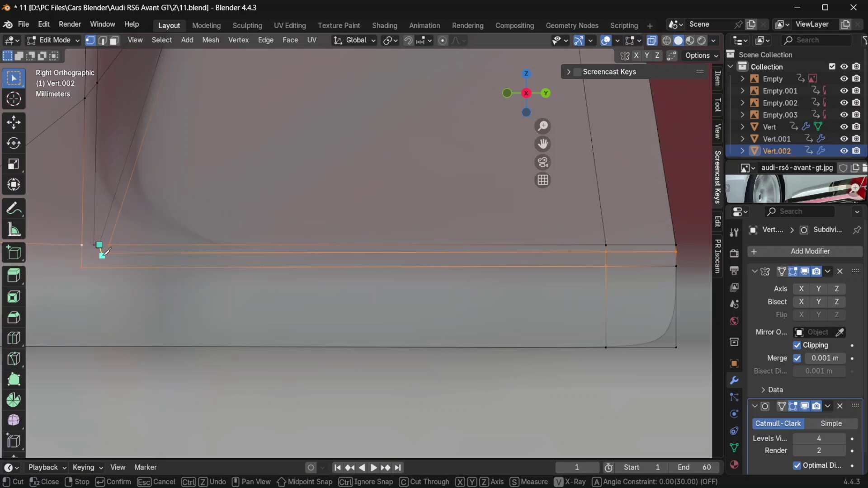
click(99, 254)
click(677, 256)
key(Return)
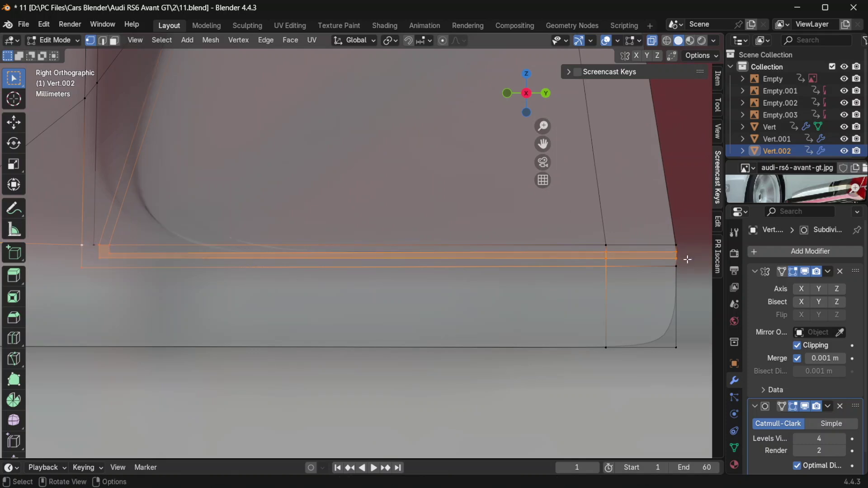
key(alt+a)
key(k)
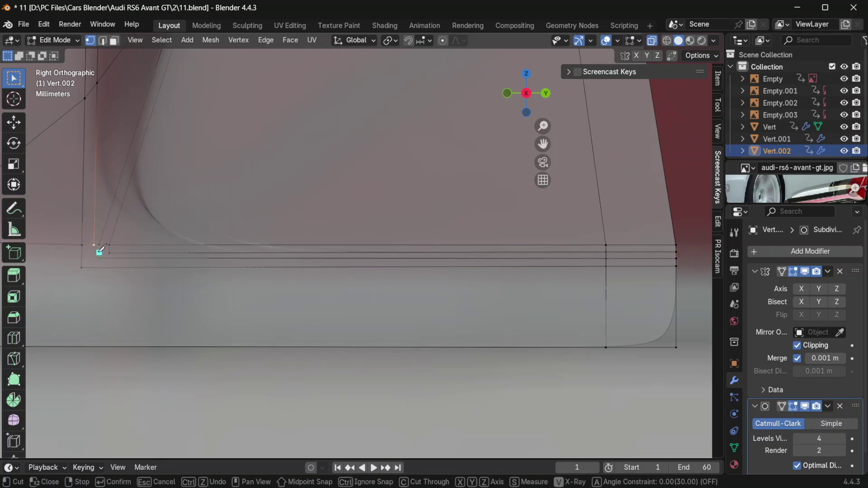
key(Return)
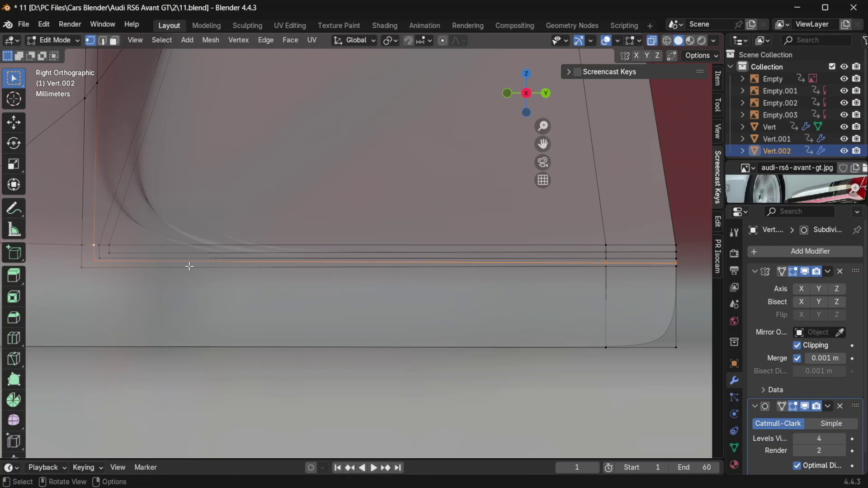
Connect the inner corner vertices of the parallel strip cuts to one another with edges beneath the crease.
drag(132, 285, 141, 261)
key(j)
key(j)
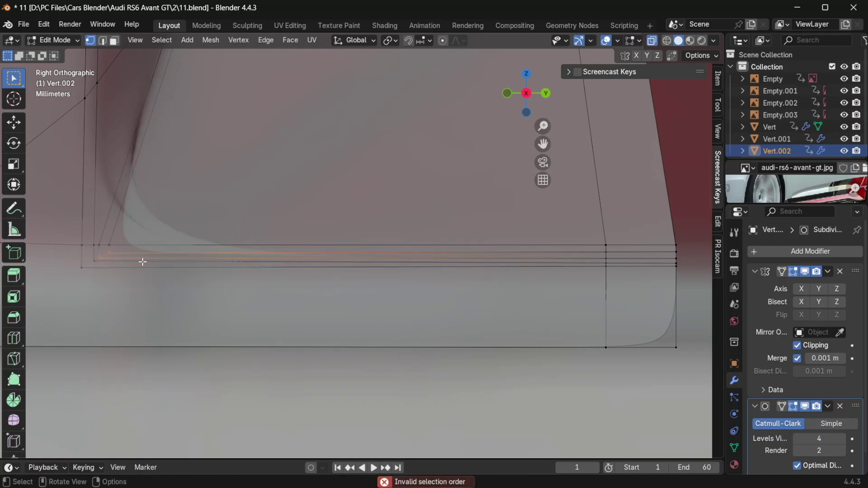
key(f)
click(82, 270)
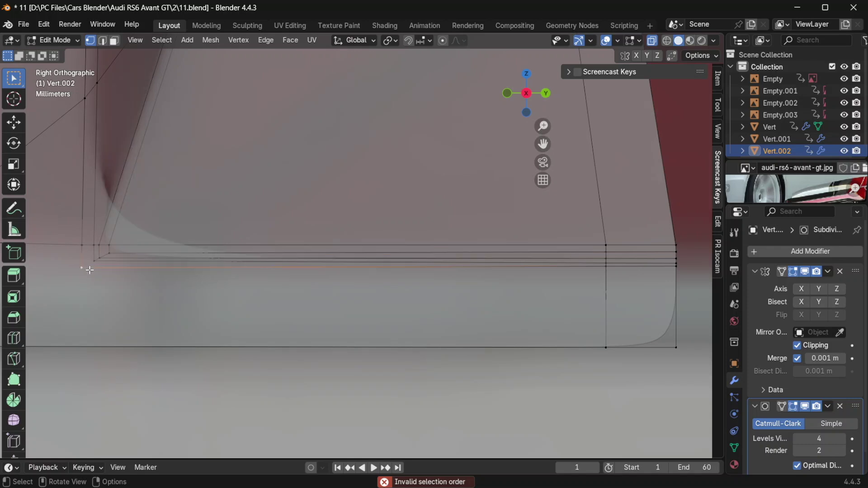
shift+click(95, 264)
key(f)
shift+middle_drag(109, 271, 246, 240)
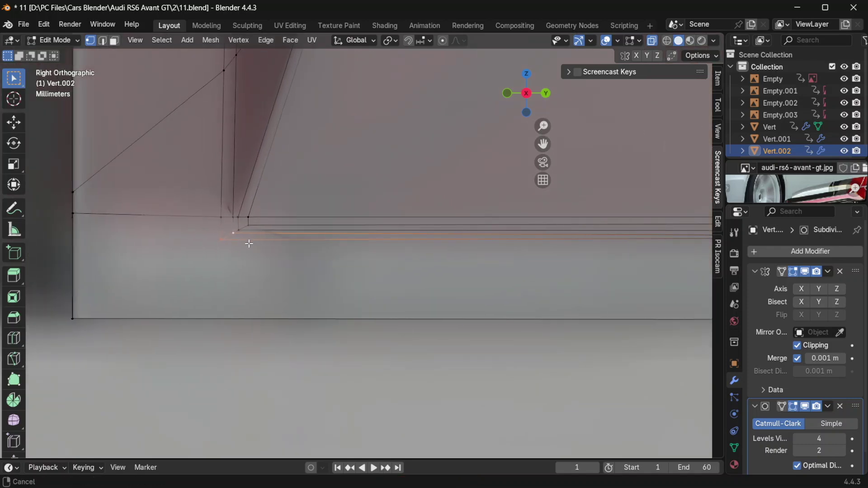
Cut a diagonal edge from the strip's inner corner to the lip's bottom corner and check the smoothed surface.
key(k)
click(221, 240)
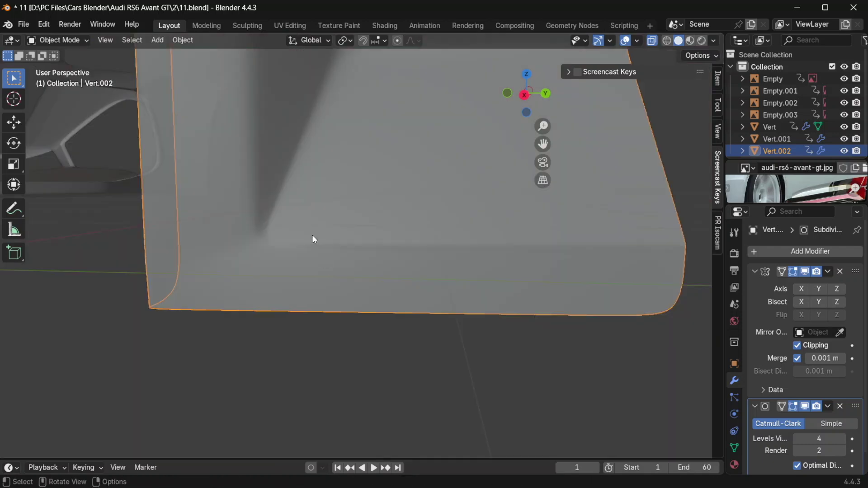
key(Tab)
key(Tab)
scroll(383, 254, up, 3)
key(Tab)
mouse_move(388, 254)
middle_down()
mouse_move(406, 258)
mouse_move(395, 263)
middle_up()
scroll(471, 277, down, 4)
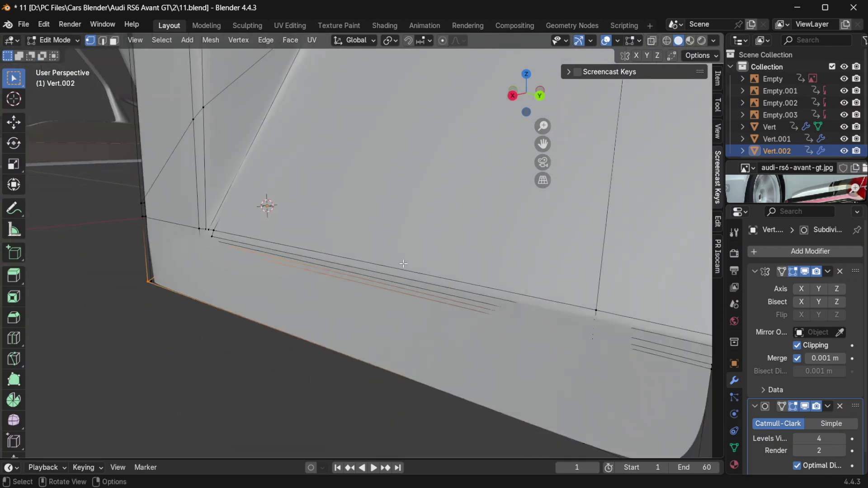
Flatten the bottom strip's parallel edge rows by scaling them to 0 along X, then check the smoothed corner.
scroll(470, 277, up, 3)
drag(258, 229, 536, 258)
scroll(537, 257, down, 3)
key(s)
key(x)
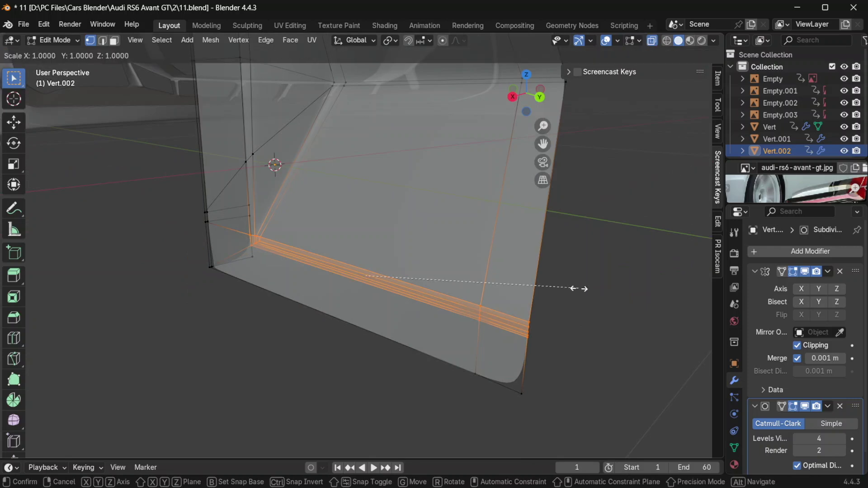
text(0)
key(Return)
key(Tab)
scroll(402, 251, up, 4)
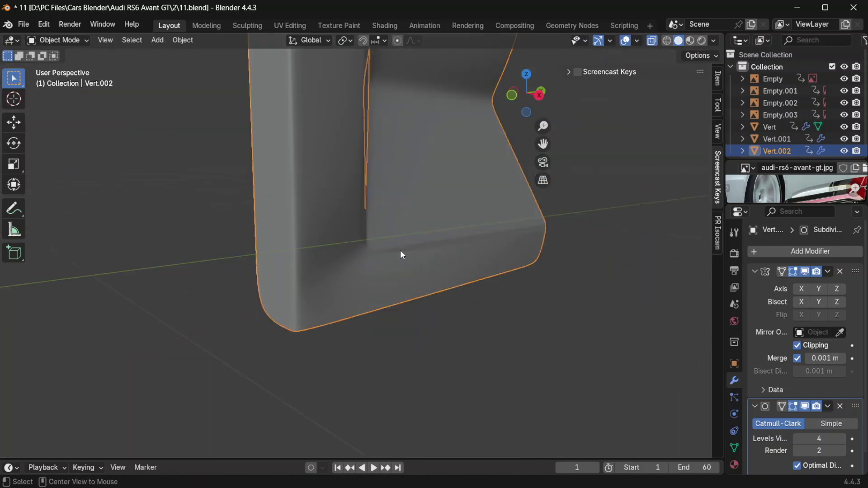
middle_drag(365, 262, 382, 270)
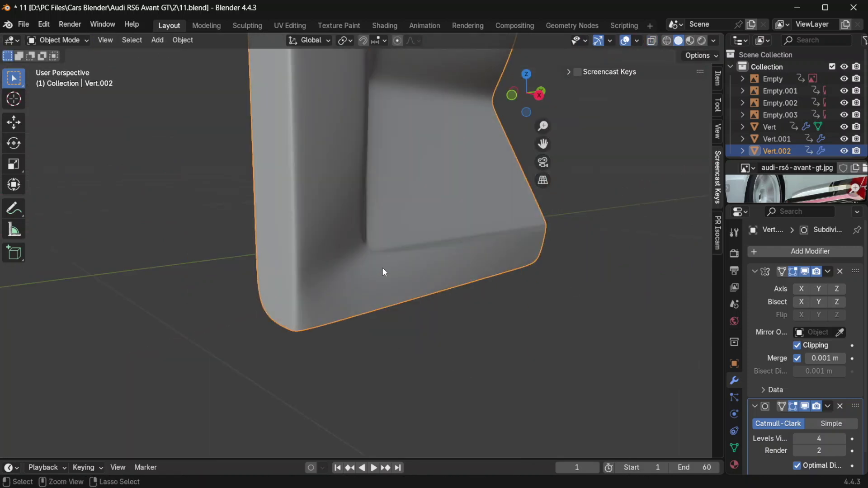
Select the whole bottom strip, including its lowest edge and the lip's corner, and scale it to 0 along X.
key(Tab)
key(KP_3)
key(alt+z)
key(b)
drag(584, 283, 178, 218)
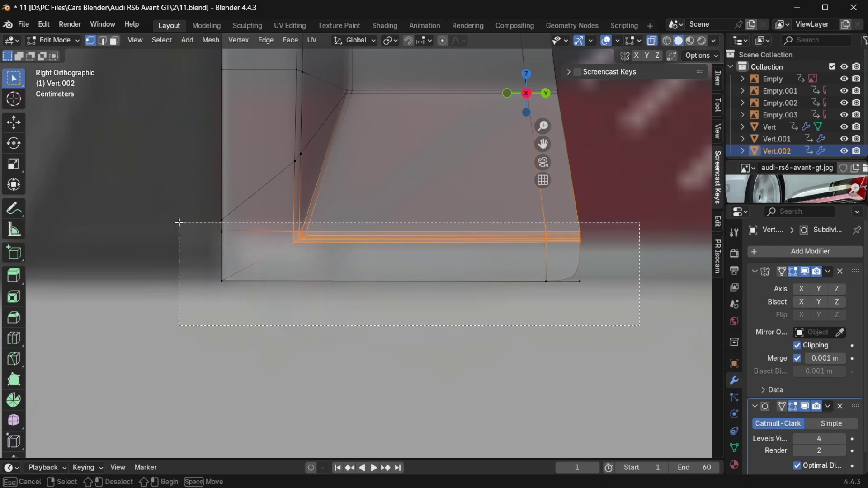
key(s)
key(x)
key(0)
key(Return)
Scale the vertices clustered at the crease's bottom corner to 0 along X and check the smoothed result.
middle_drag(304, 254, 343, 249)
key(KP_3)
drag(304, 246, 253, 209)
drag(346, 273, 262, 213)
key(s)
key(x)
key(0)
key(Return)
key(Tab)
middle_drag(513, 273, 436, 280)
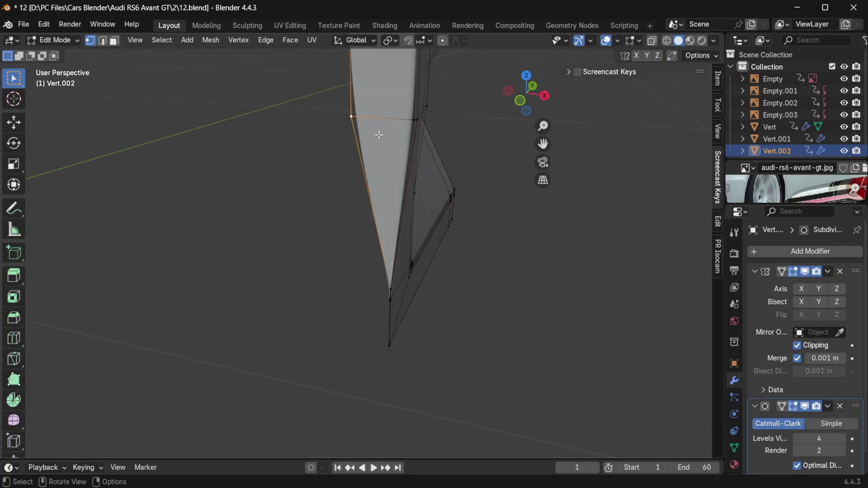
Extrude the lip's inner edge vertex about 0.07 m down along Z and level it with the strip's bottom by scaling to 0 along Z.
key(g)
key(z)
click(387, 380)
middle_drag(384, 381, 413, 349)
key(KP_1)
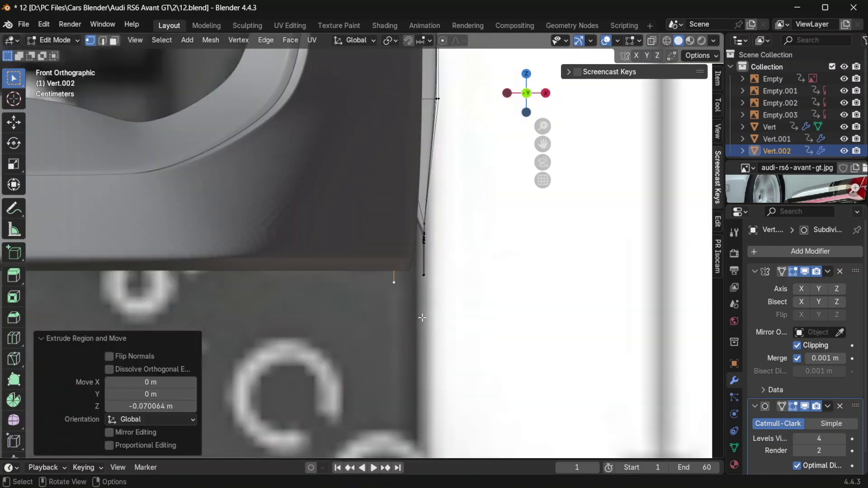
middle_drag(422, 312, 465, 313)
drag(598, 338, 226, 269)
key(s)
key(z)
key(0)
key(Return)
Try to knife an edge from the lip's lower corner across the gap to the extruded inner edge.
middle_drag(420, 301, 371, 300)
drag(397, 308, 323, 262)
scroll(379, 252, up, 3)
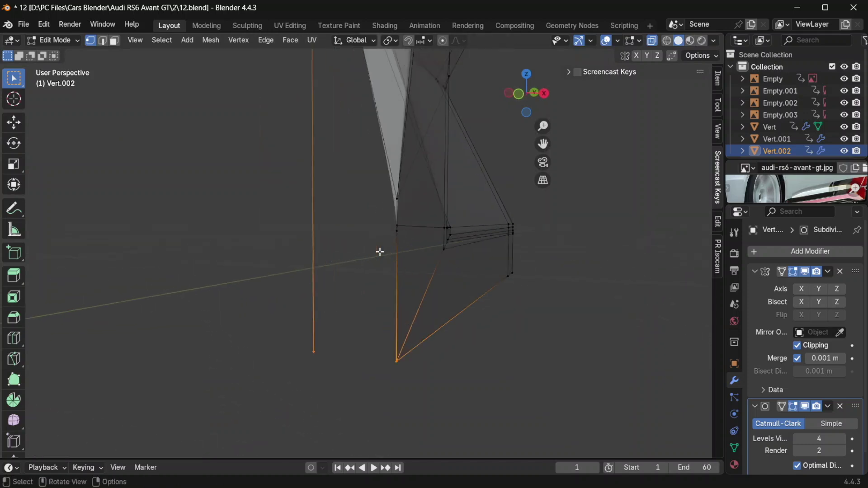
key(k)
click(397, 232)
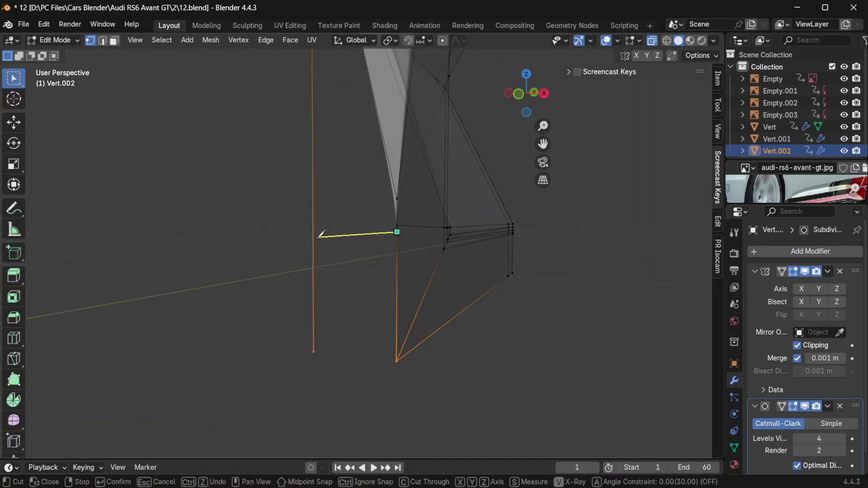
click(313, 235)
key(Return)
middle_drag(313, 234, 378, 300)
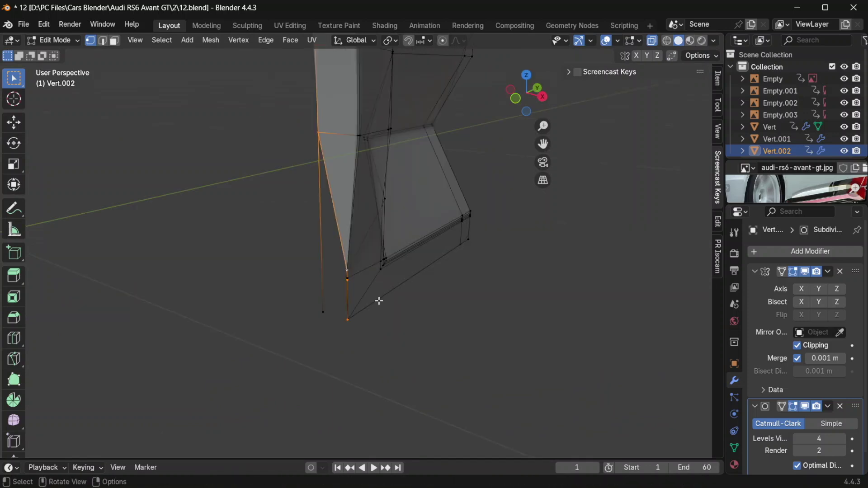
key(ctrl+z)
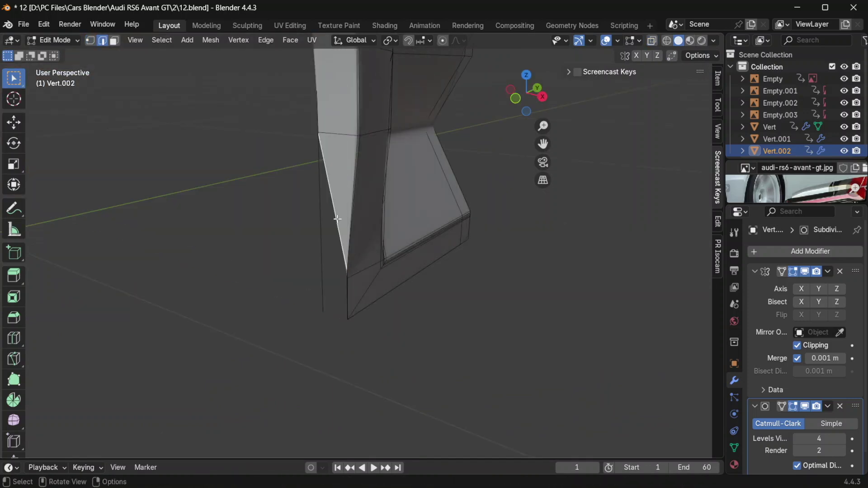
Delete the diagonal edge on the lip's inner side and slide the vertex above the lip's bottom corner by a factor of 0.022.
key(x)
click(320, 297)
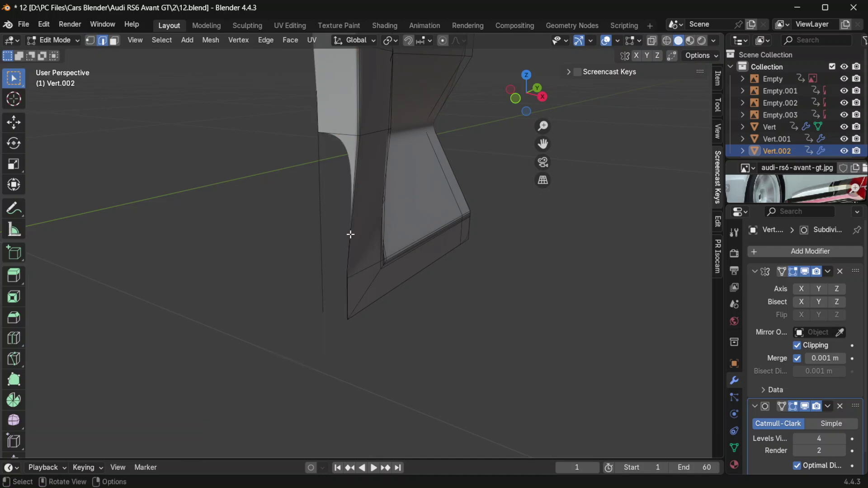
key(1)
scroll(263, 302, up, 6)
shift+middle_drag(264, 302, 308, 168)
click(294, 150)
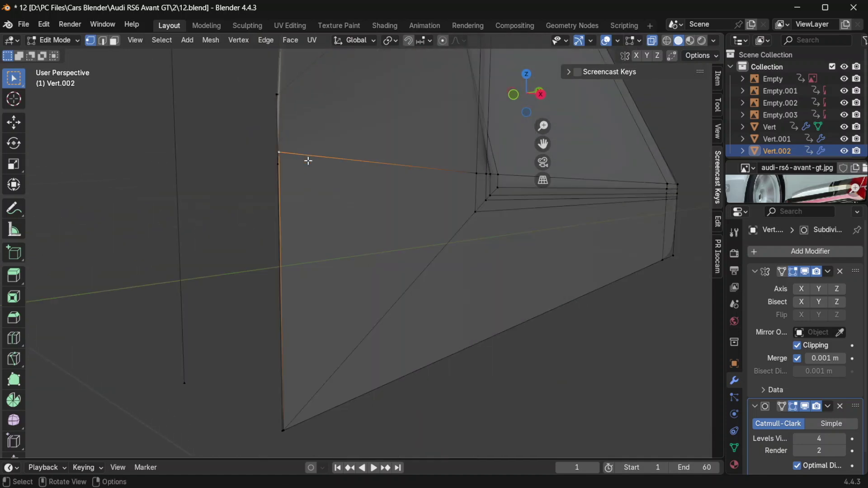
key(g)
key(g)
click(311, 161)
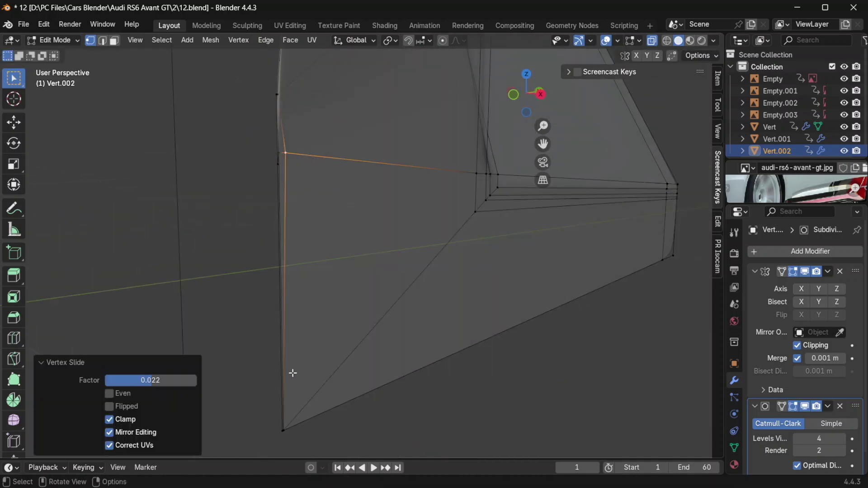
Adjust the vertices near the lip's bottom corner along Y and save the file incrementally as 13.blend.
middle_drag(294, 367, 338, 184)
key(g)
key(y)
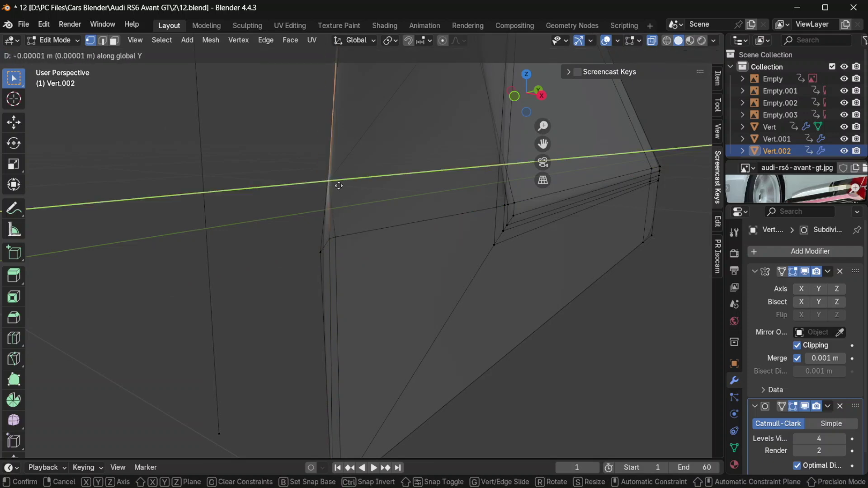
click(337, 186)
shift+middle_drag(312, 452, 236, 334)
scroll(237, 334, up, 2)
click(238, 334)
key(g)
key(y)
click(308, 309)
scroll(296, 306, up, 1)
scroll(297, 306, down, 3)
key(ctrl+alt+s)
Dissolve the surplus vertices along the lip's lower edge beside the bottom strip.
shift+middle_drag(300, 236, 297, 254)
key(x)
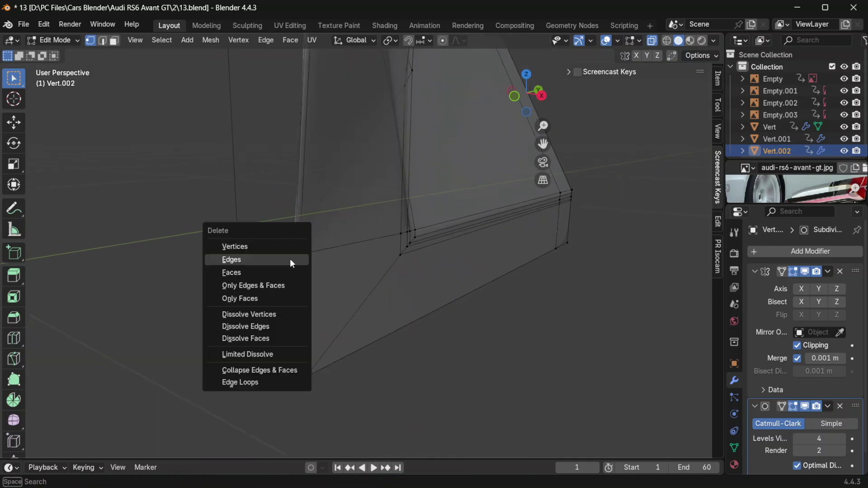
click(275, 314)
alt+click(290, 295)
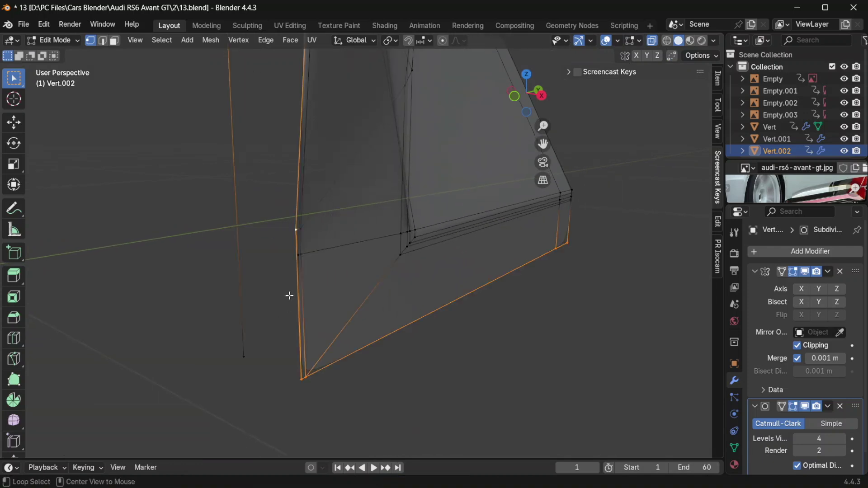
middle_drag(301, 296, 304, 262)
key(z)
key(x)
click(362, 206)
scroll(261, 293, down, 3)
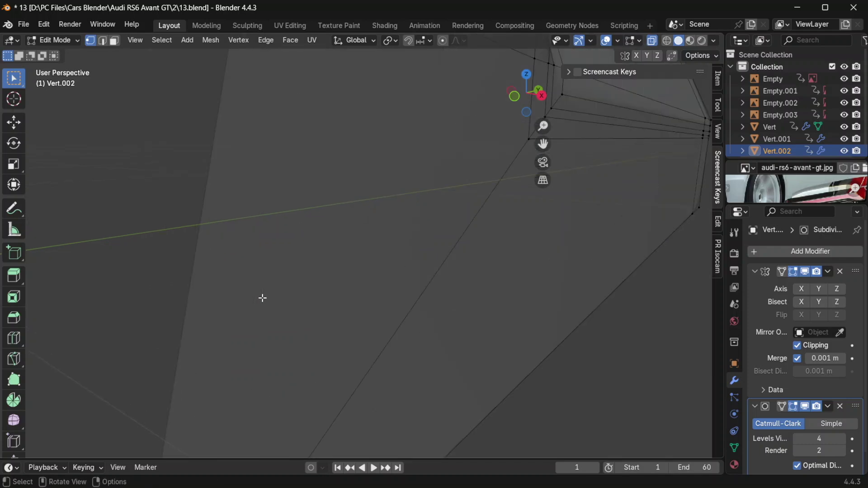
Select the lip's lower edge together with the extruded inner vertex and fill the gap between them with faces.
alt+click(293, 261)
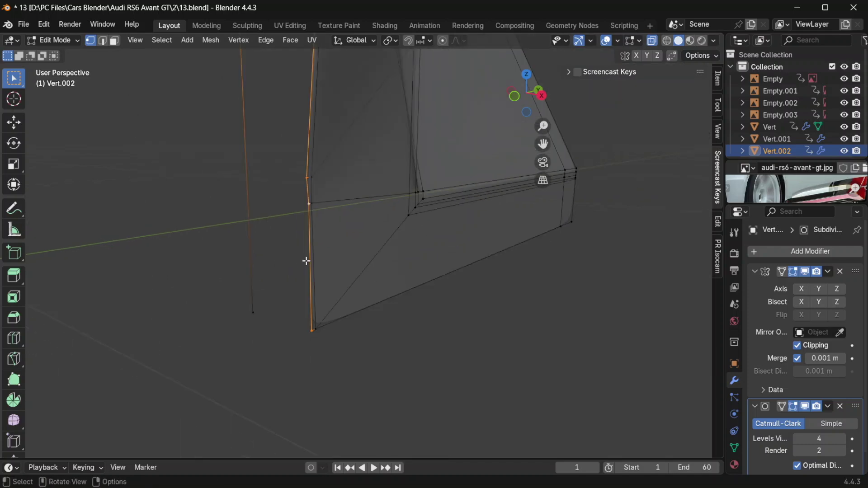
shift+click(253, 307)
scroll(324, 268, down, 3)
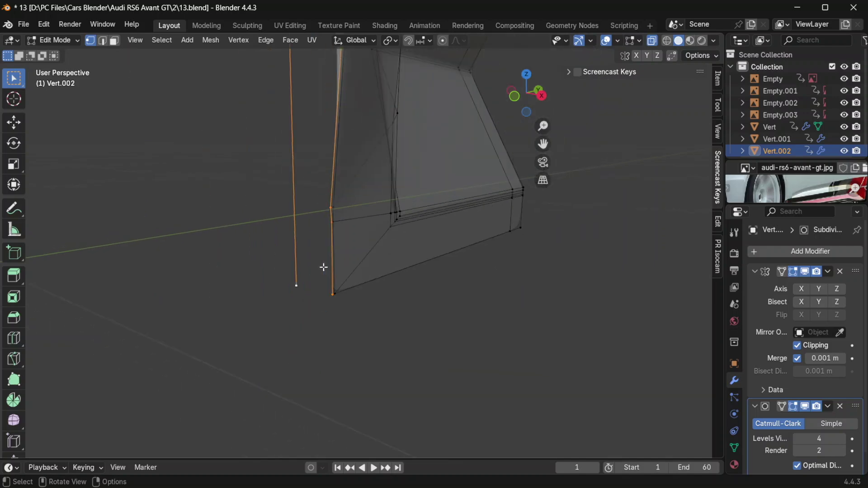
shift+middle_drag(329, 269, 324, 321)
scroll(323, 322, up, 5)
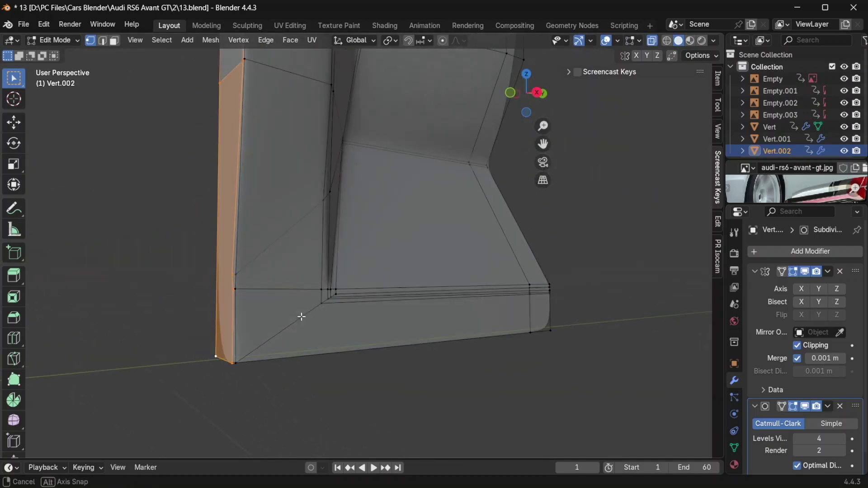
Move the lip's bottom corner vertices by -0.001764 m along Y in the right side view.
key(KP_3)
scroll(313, 341, down, 6)
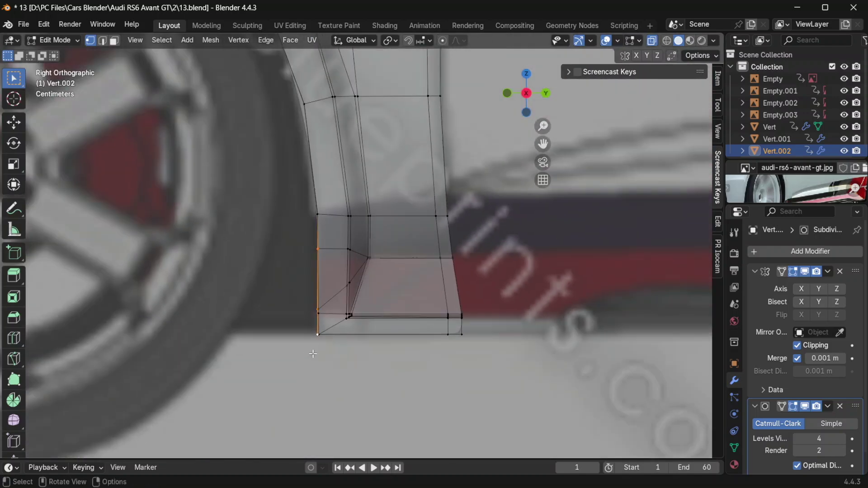
scroll(316, 350, up, 3)
key(g)
key(y)
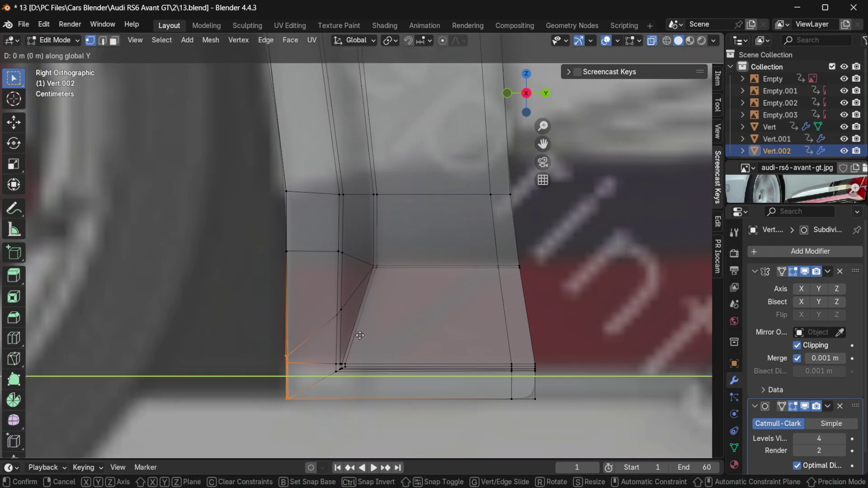
click(354, 337)
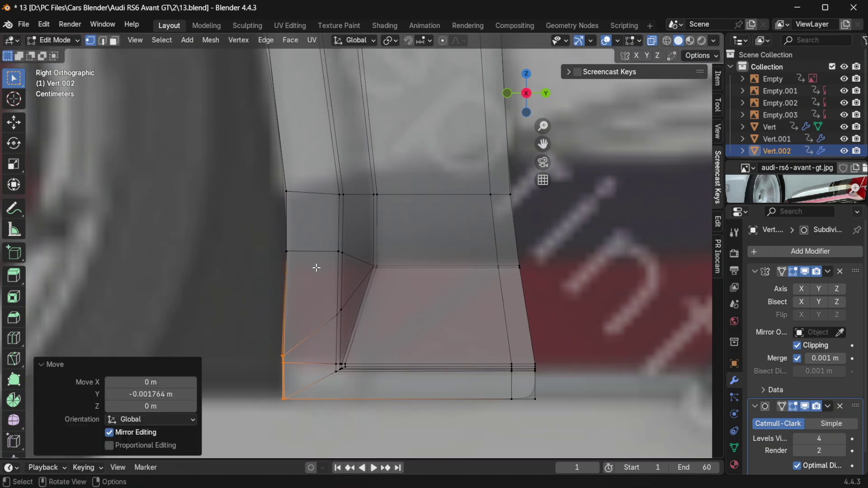
Move the lip edge above the corner by -0.005072 m along Y, then shift the corner's upper vertices along Y to straighten the outline.
alt+click(286, 217)
key(g)
key(y)
click(433, 245)
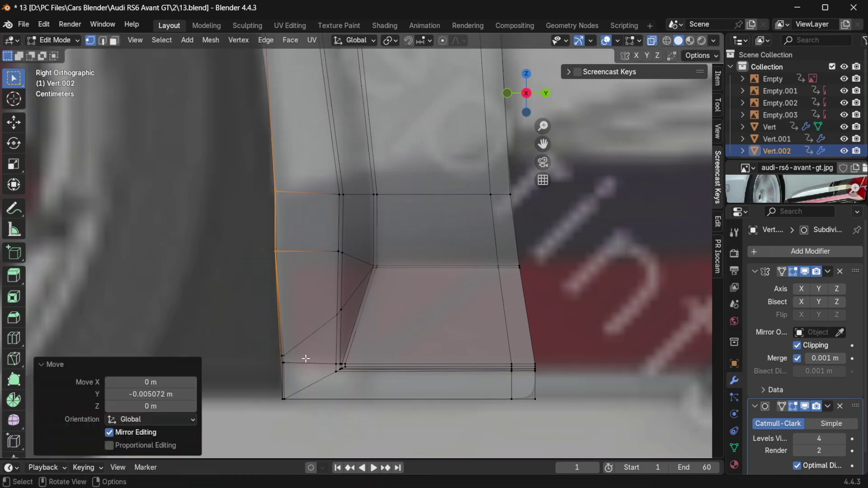
drag(287, 375, 252, 339)
key(g)
key(y)
click(361, 339)
middle_drag(361, 338, 436, 349)
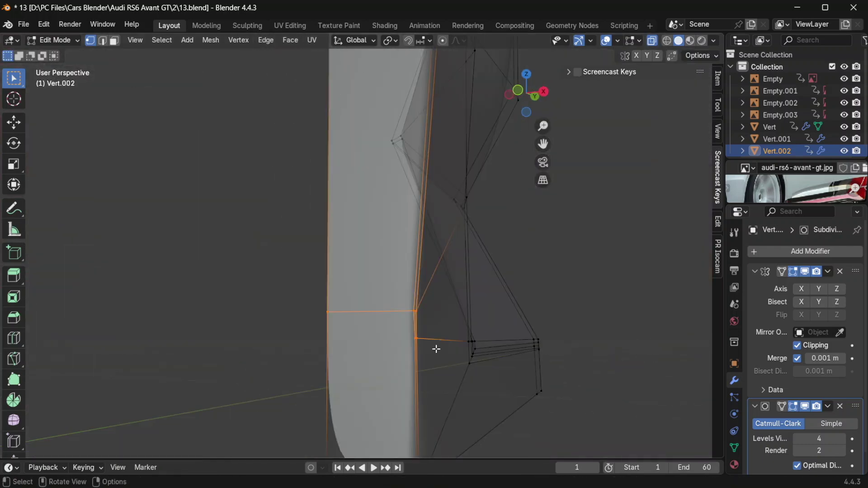
key(k)
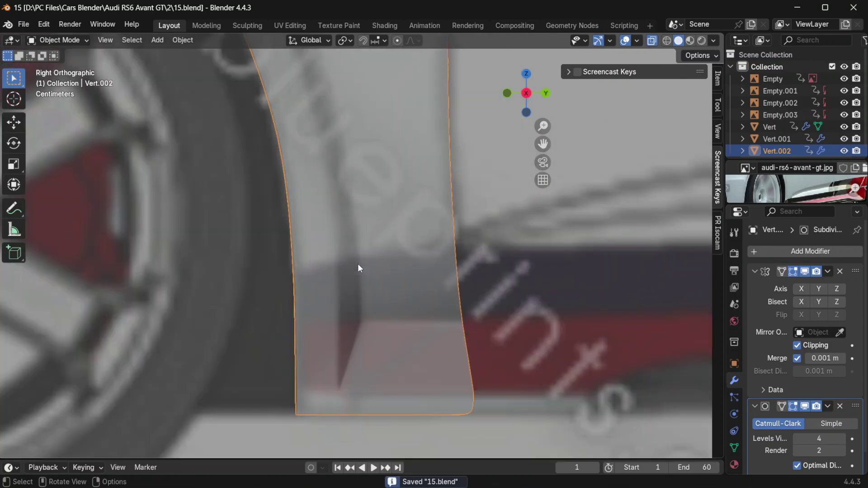
Examine the smoothed lower rear corner of the fender from several angles.
scroll(357, 263, down, 2)
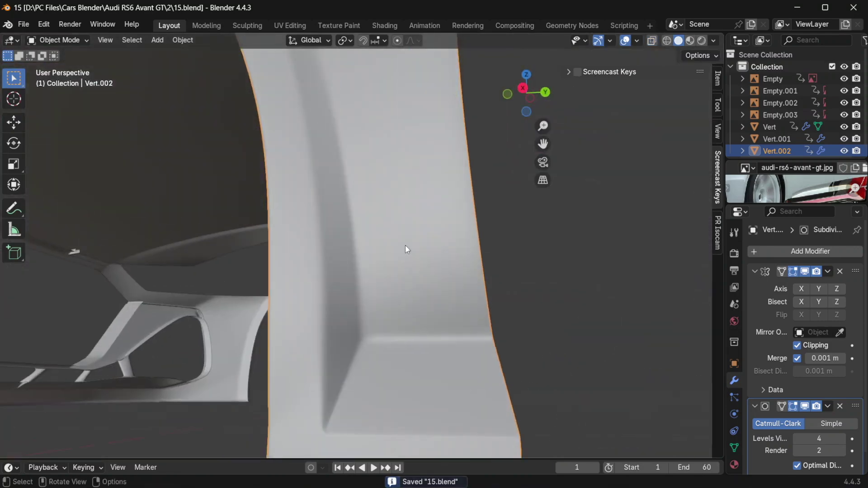
scroll(375, 254, down, 3)
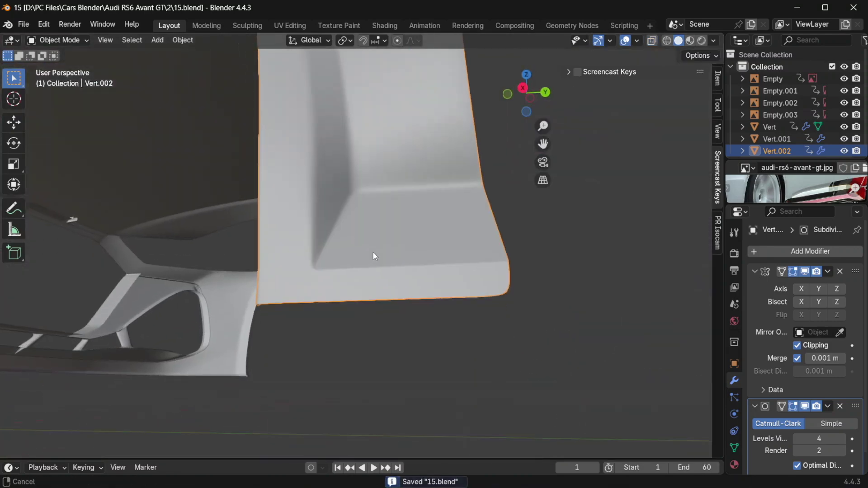
scroll(317, 276, up, 4)
key(Tab)
key(Tab)
middle_drag(300, 285, 287, 316)
key(Tab)
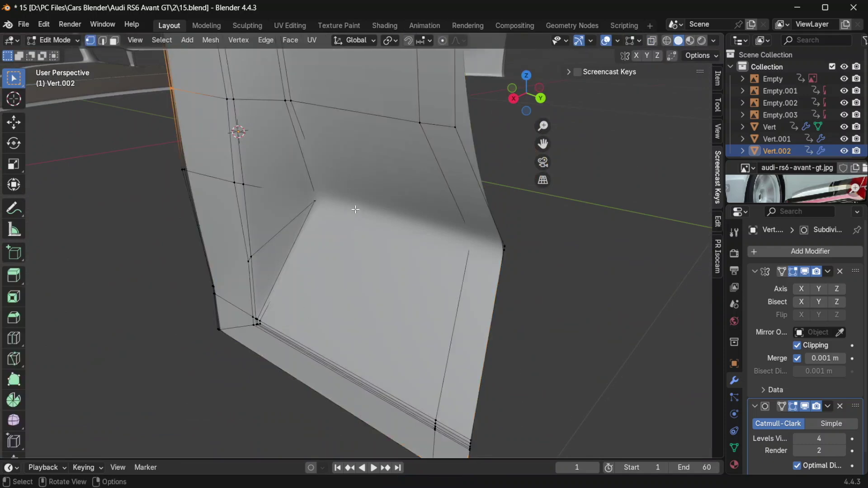
Try a loop cut on the fender panel beside the crease and check the smoothed corner.
key(ctrl+r)
click(318, 106)
click(274, 120)
key(Tab)
scroll(331, 300, down, 3)
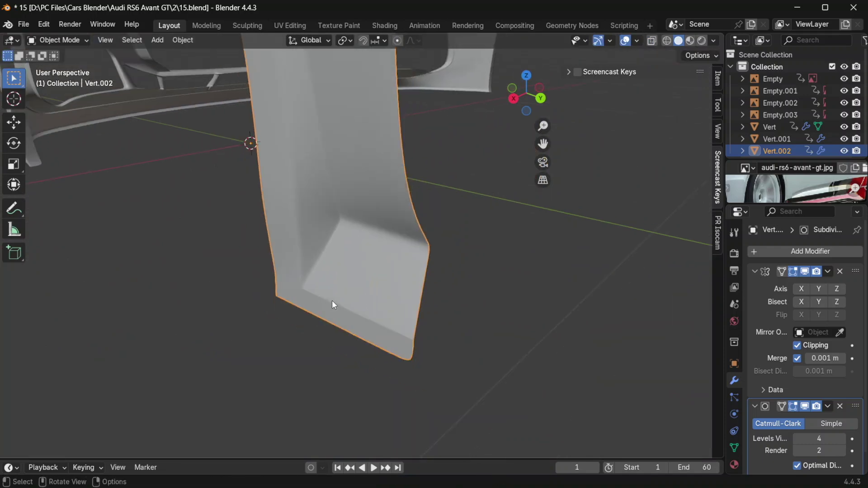
middle_drag(332, 300, 407, 264)
key(Tab)
scroll(392, 267, up, 4)
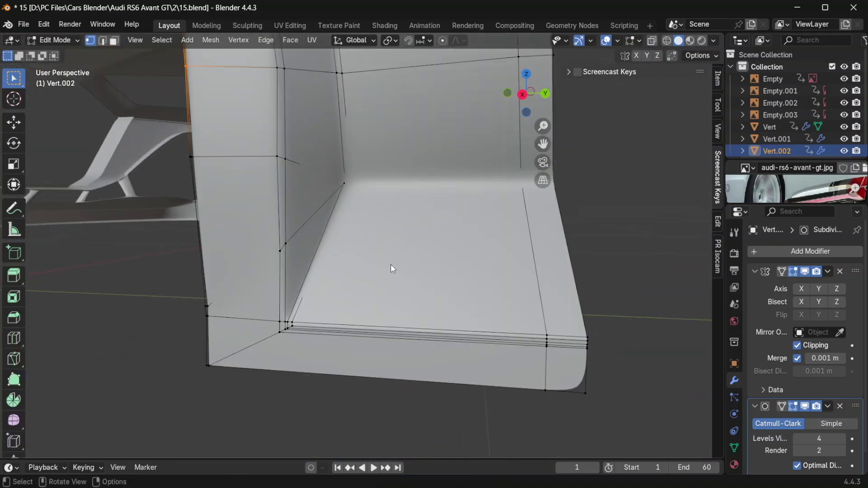
key(Tab)
middle_drag(321, 357, 304, 325)
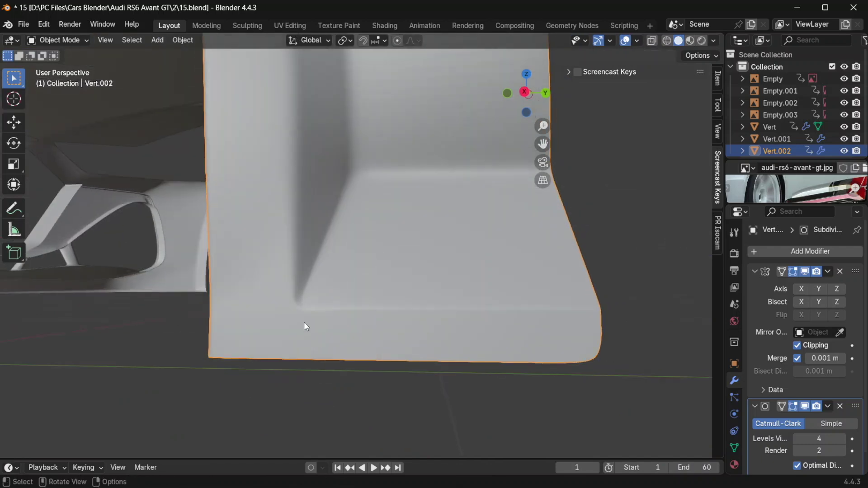
Add a loop cut along the flat border strip at factor 0.941, close to the crease, and check the smoothed corner.
key(Tab)
key(ctrl+r)
click(270, 336)
click(298, 326)
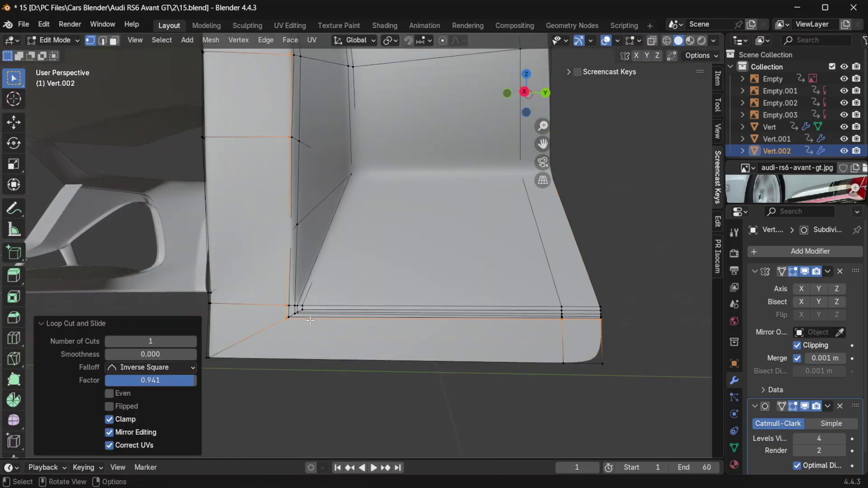
key(Tab)
middle_drag(316, 326, 368, 311)
Select the arch crease's edge vertices in the right side view and move them about 0.002 m along Y.
key(Tab)
key(KP_3)
alt+click(336, 192)
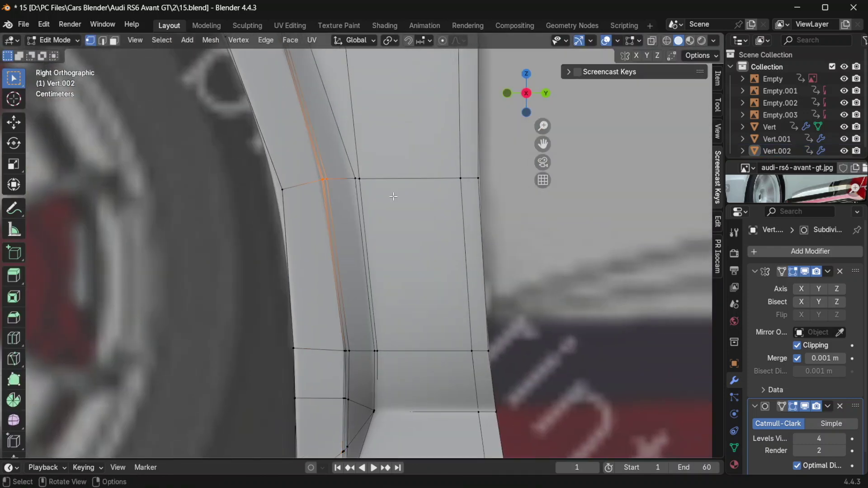
key(g)
key(y)
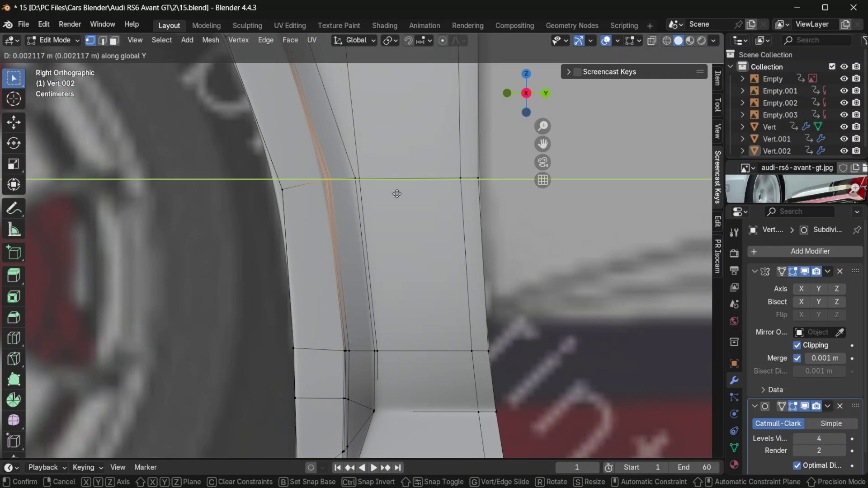
click(398, 193)
Adjust the middle vertices below the upper panel crease along Z, ending with a 0.001524 m move, and save the file as 16.blend.
shift+middle_drag(271, 90, 394, 179)
key(g)
key(z)
click(310, 143)
key(g)
key(z)
click(406, 171)
key(ctrl+alt+s)
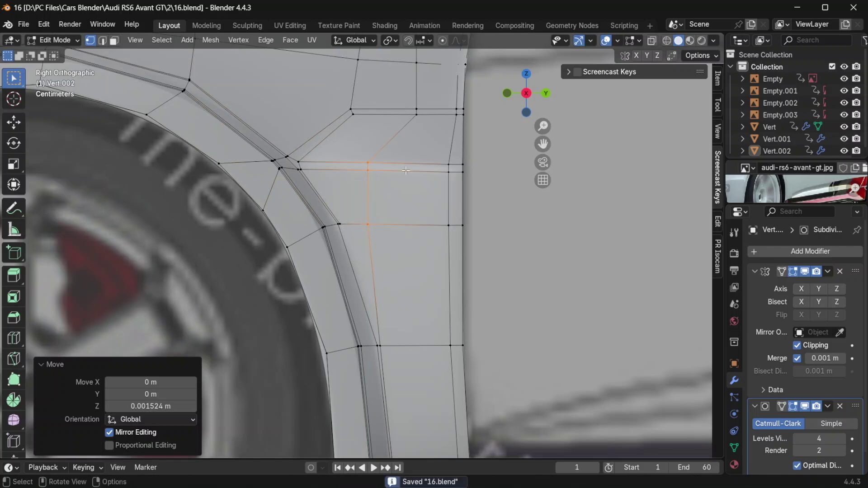
Add a supporting edge row above the upper panel crease and knife from its inner end toward the wheel arch crease.
key(Tab)
middle_drag(408, 175, 371, 211)
key(grave)
click(313, 218)
click(313, 218)
key(Tab)
scroll(316, 203, up, 2)
key(k)
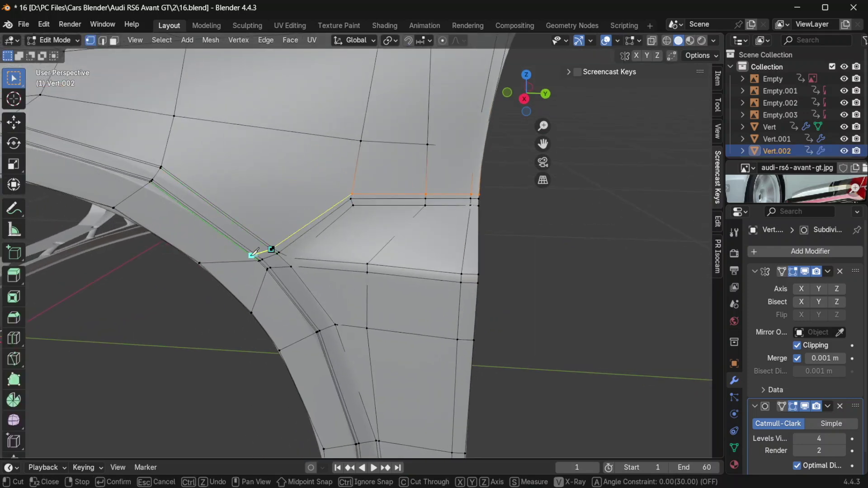
key(Return)
Inspect the smoothed transition between the upper panel crease and the wheel arch crease, then return to mesh editing.
key(Tab)
scroll(393, 240, down, 8)
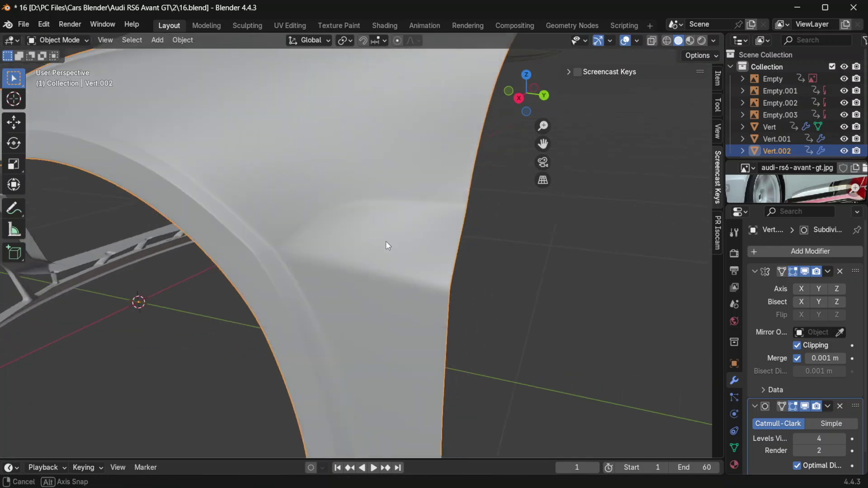
scroll(393, 238, up, 8)
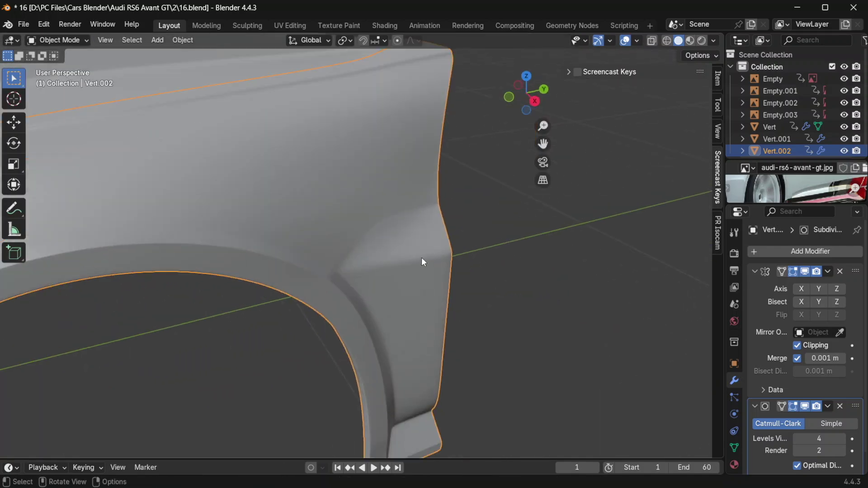
key(Tab)
middle_drag(376, 230, 421, 243)
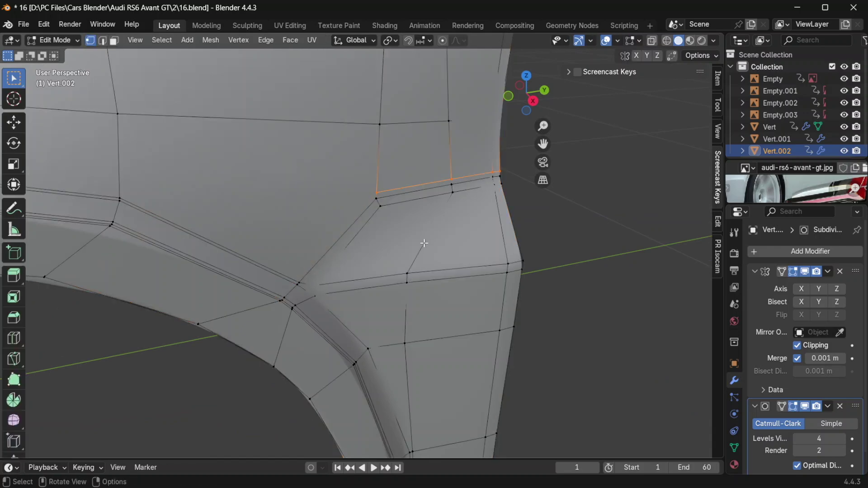
Inspect the fender's smoothed rear creases from several angles against the reference photo, then return to mesh editing.
key(Tab)
scroll(424, 243, down, 10)
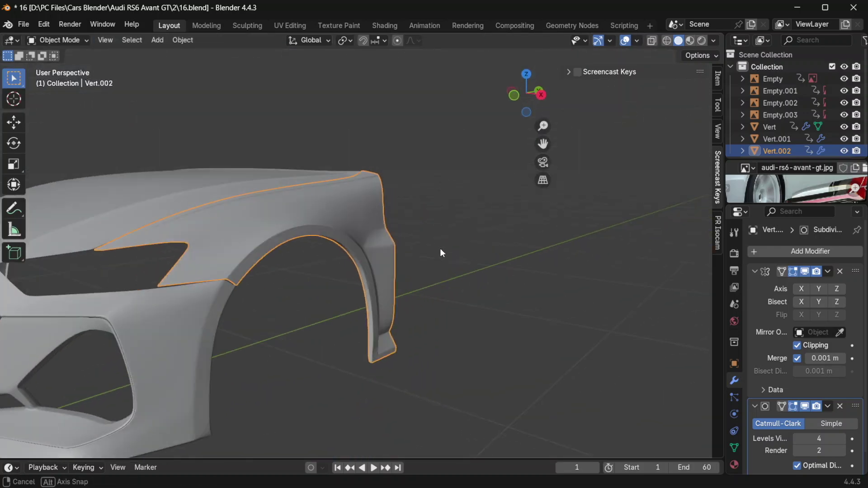
drag(778, 207, 781, 278)
scroll(796, 244, up, 4)
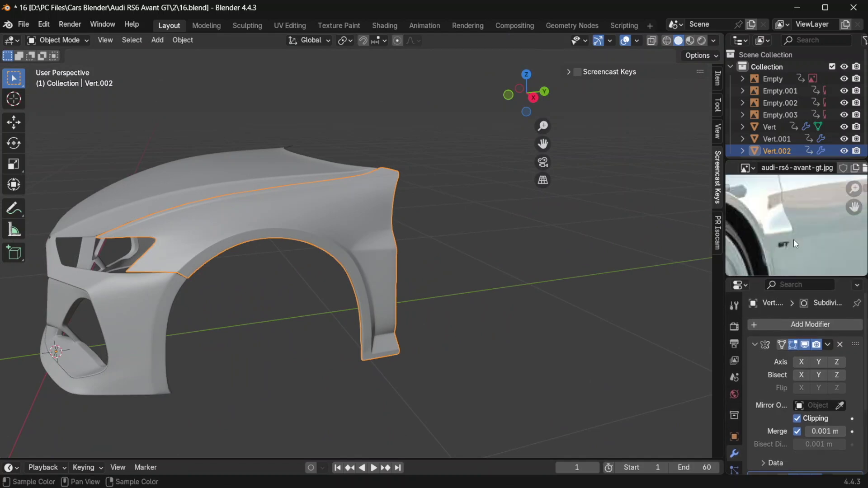
scroll(373, 255, down, 6)
scroll(371, 232, up, 12)
key(Tab)
scroll(352, 283, up, 4)
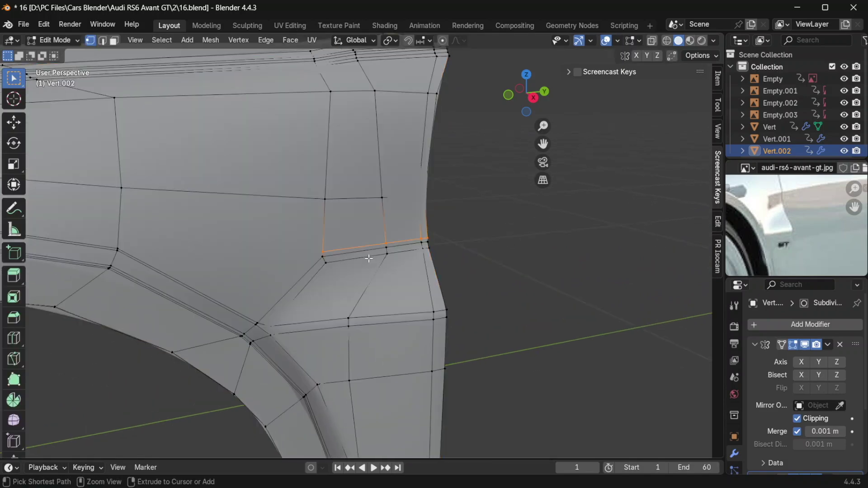
Edge-slide the upper row of the upper panel crease by a factor of -0.129 and check the smoothed result.
click(331, 254)
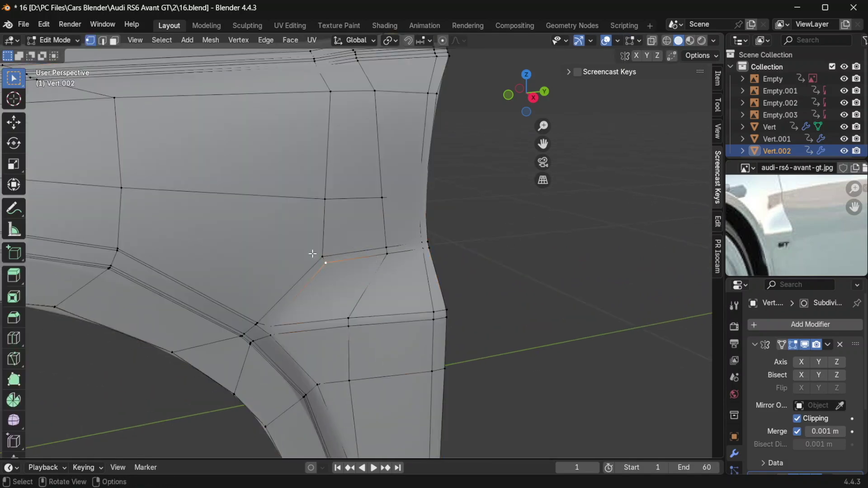
key(g)
key(g)
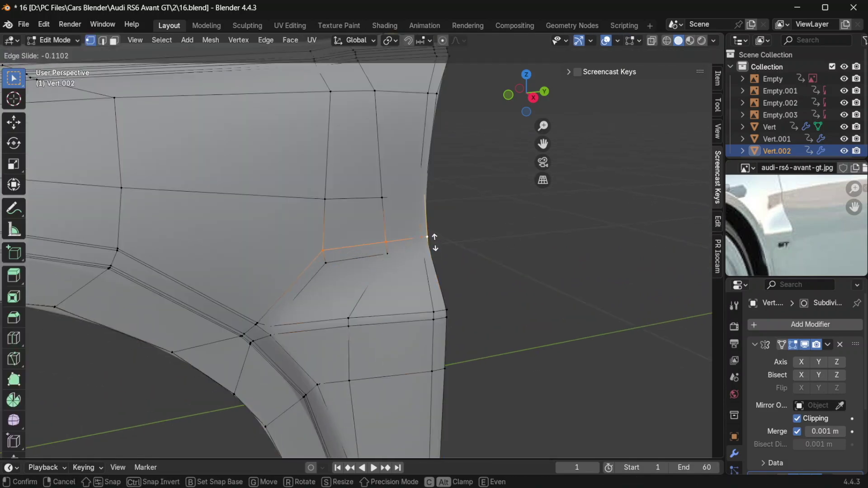
click(430, 240)
middle_drag(430, 240, 370, 267)
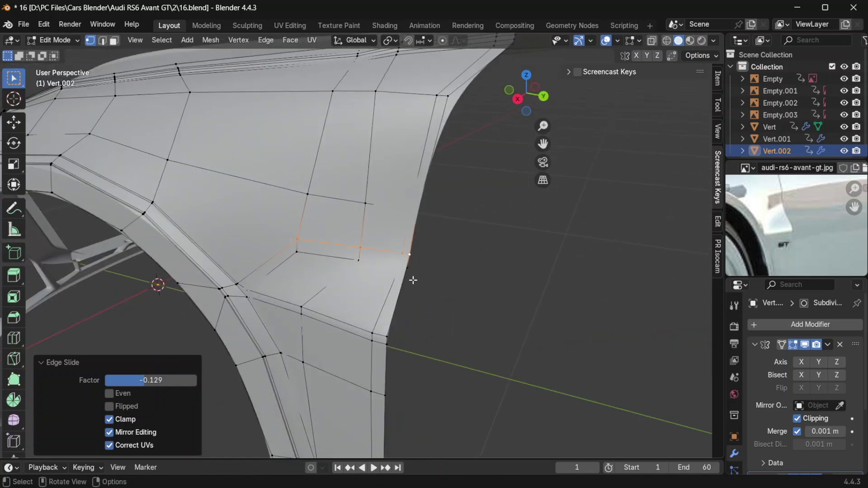
key(Tab)
middle_drag(417, 281, 512, 273)
Slide the vertex at the diagonal crease's junction with the wheel arch crease by about 0.06 along its edge.
key(Tab)
key(g)
key(g)
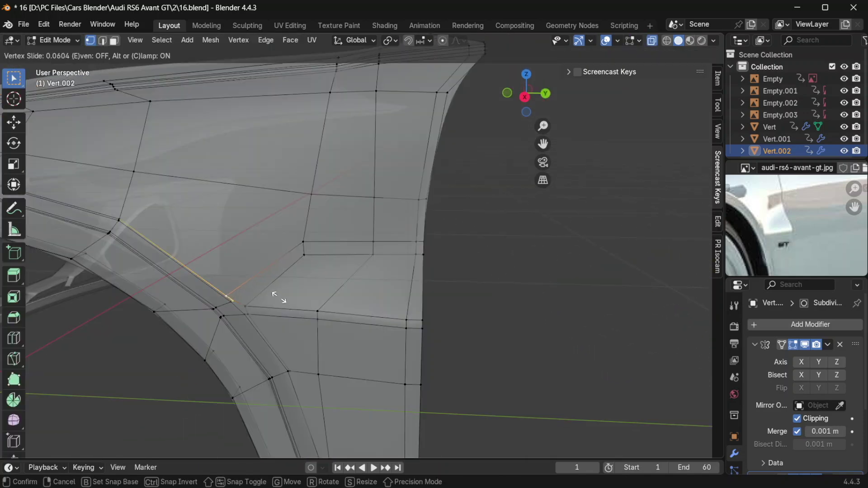
click(279, 297)
click(239, 308)
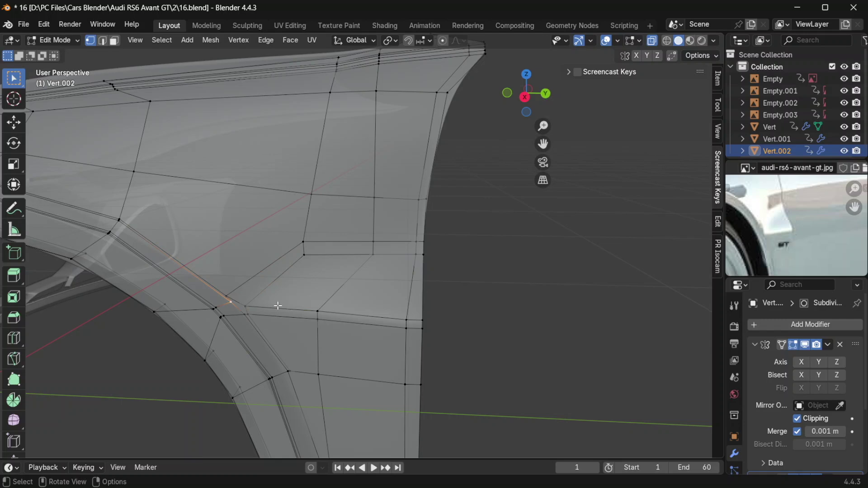
Move the two vertices at the upper panel crease's inner end -0.000913 m along X and check the smoothed fender.
key(g)
key(g)
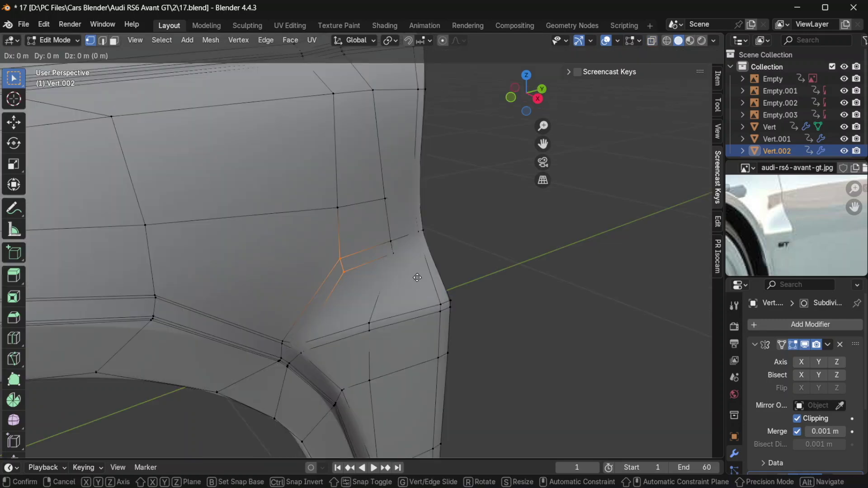
key(x)
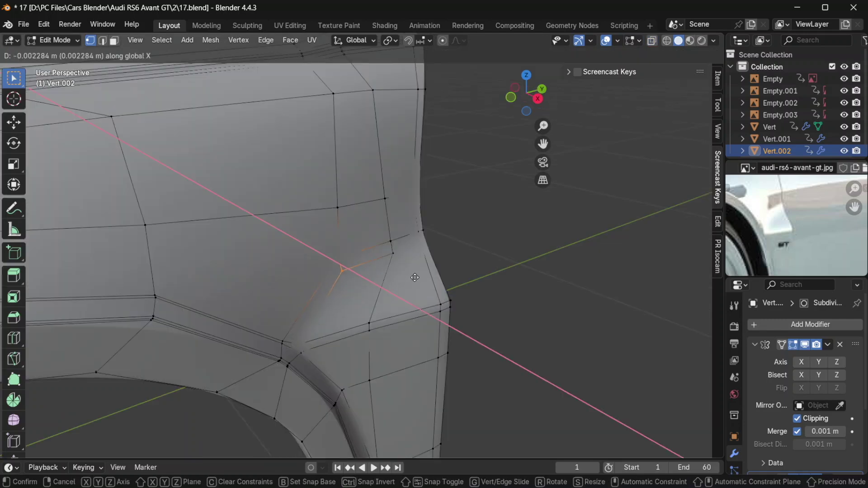
click(416, 278)
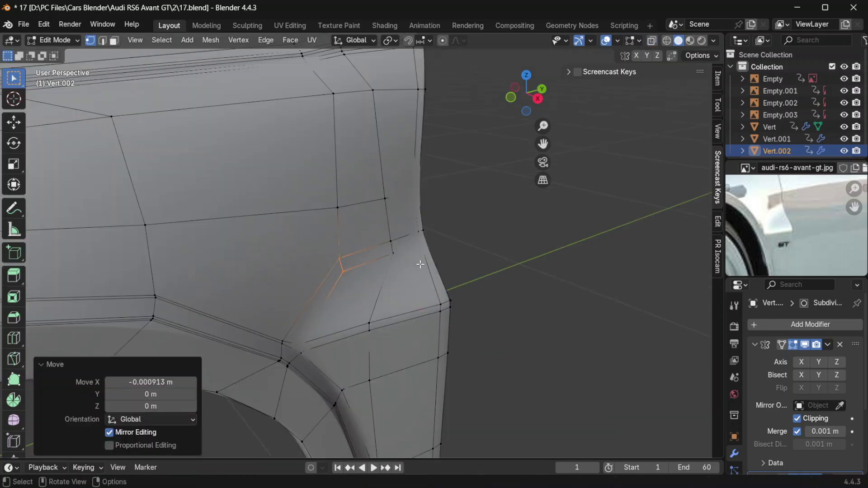
key(Tab)
scroll(427, 265, down, 4)
middle_drag(413, 311, 379, 312)
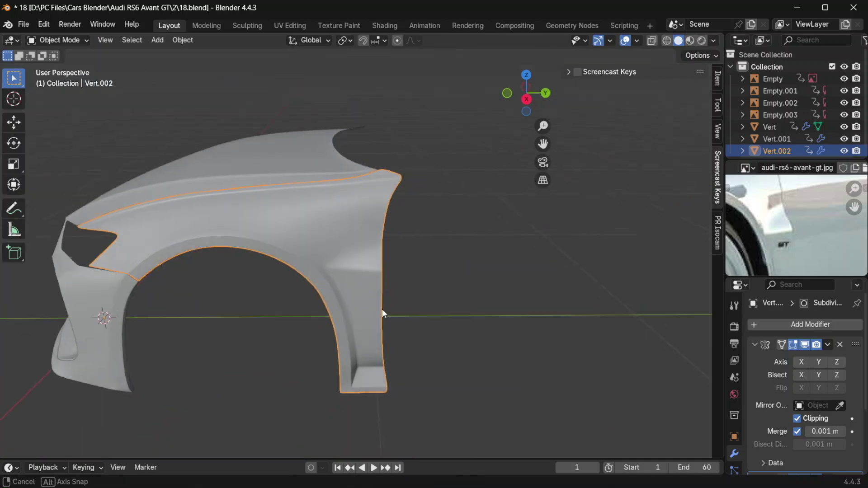
Move the middle vertices of the lower panel crease along X and save the file as 19.blend.
key(Tab)
scroll(318, 296, up, 6)
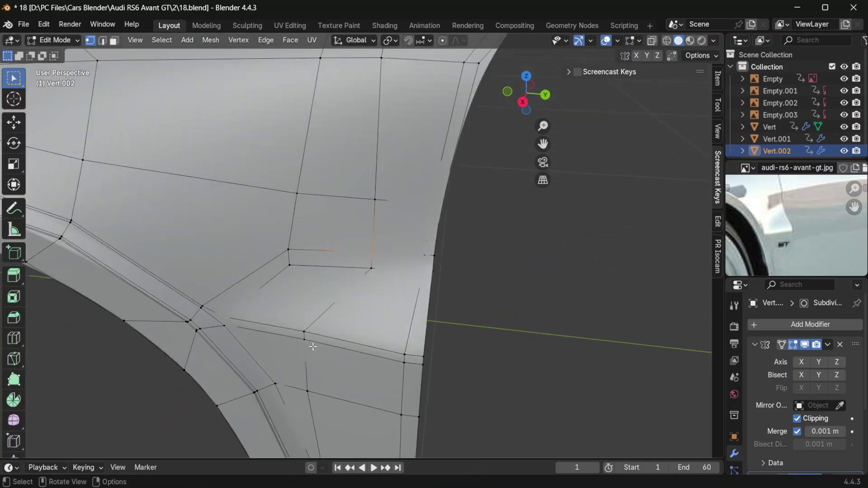
scroll(313, 346, down, 3)
middle_drag(313, 347, 298, 325)
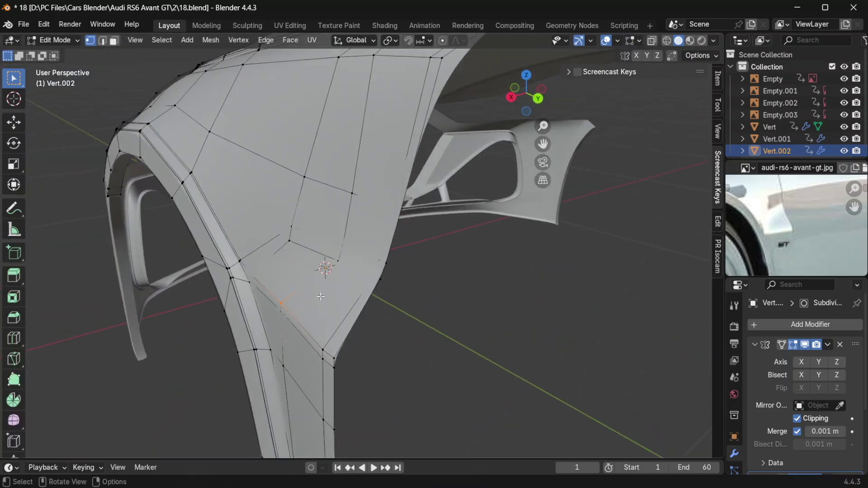
key(g)
key(x)
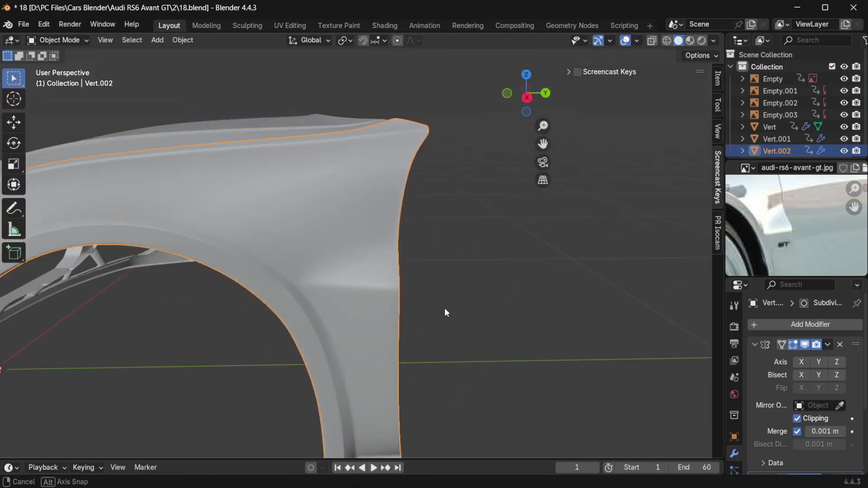
middle_drag(446, 312, 411, 280)
key(ctrl+alt+s)
In the right side view, edge-slide the arch crease vertices at the diagonal crease's junction forward by a factor of 0.326.
key(KP_3)
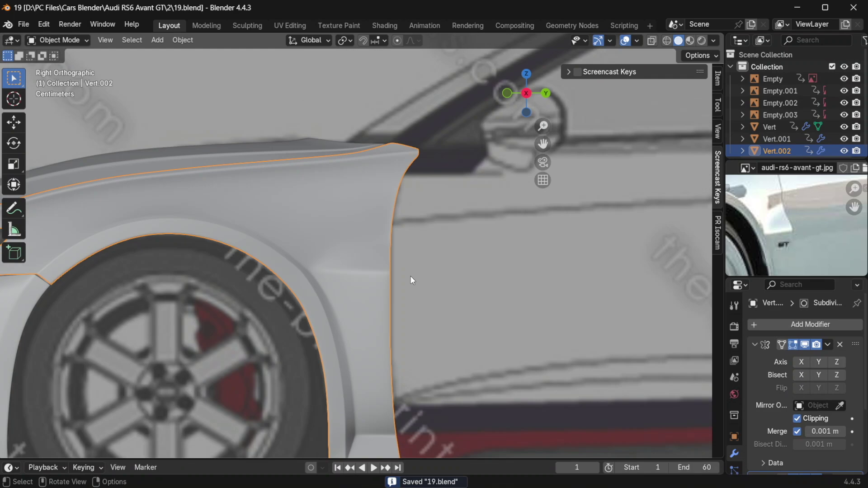
key(Tab)
scroll(264, 255, up, 3)
click(284, 250)
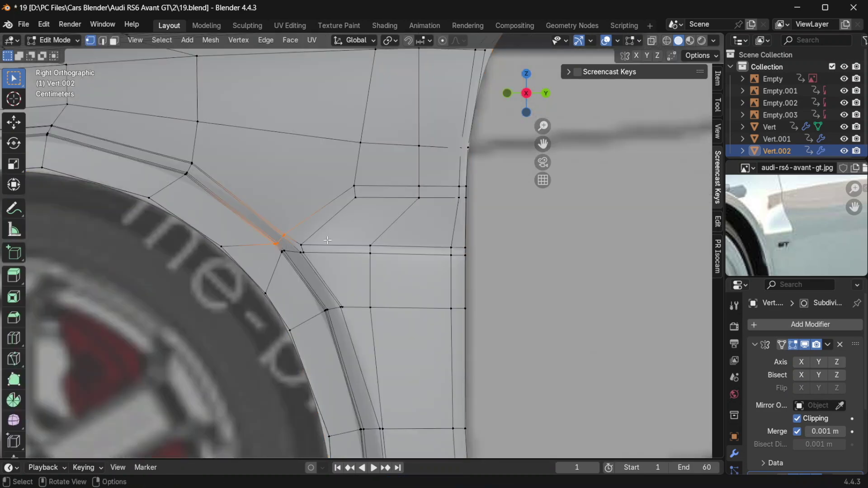
key(g)
key(g)
click(315, 221)
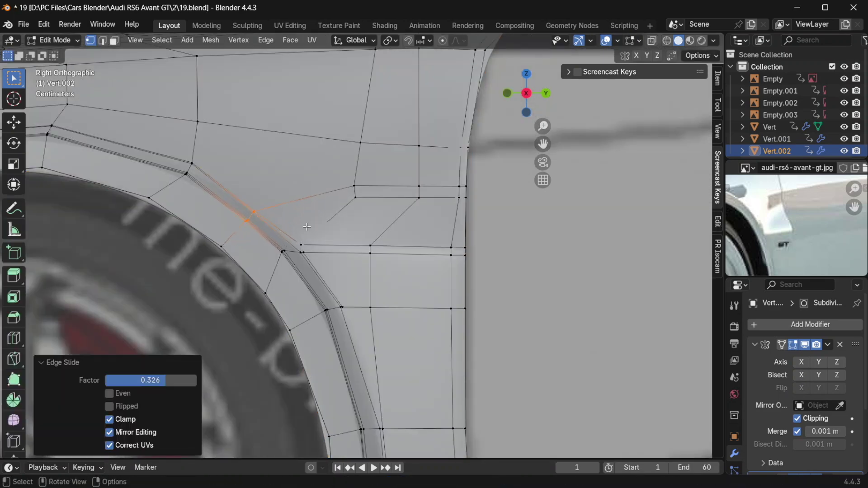
Nudge the arch crease junction vertices into place and save the file as 20.blend.
key(g)
click(309, 224)
key(Tab)
scroll(419, 265, down, 9)
key(ctrl+alt+s)
scroll(417, 264, up, 4)
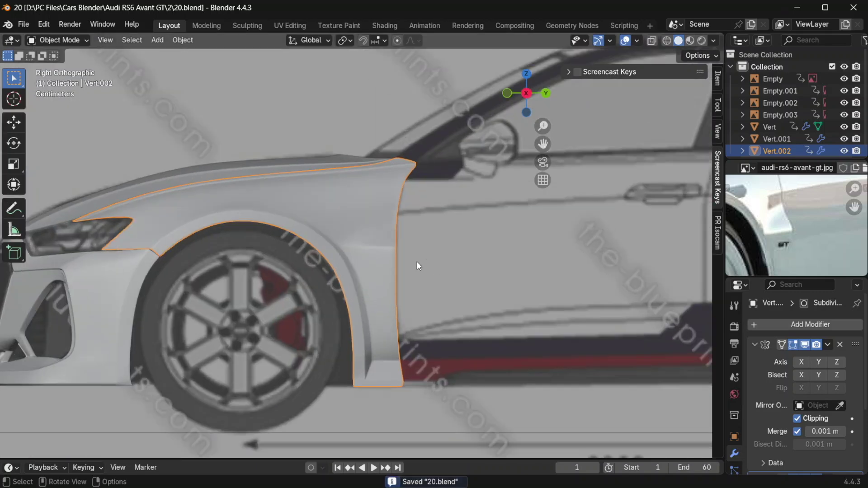
Move the rear edge vertices just below the fender's upper rear tip slightly along Y.
scroll(368, 233, up, 4)
key(Tab)
click(325, 173)
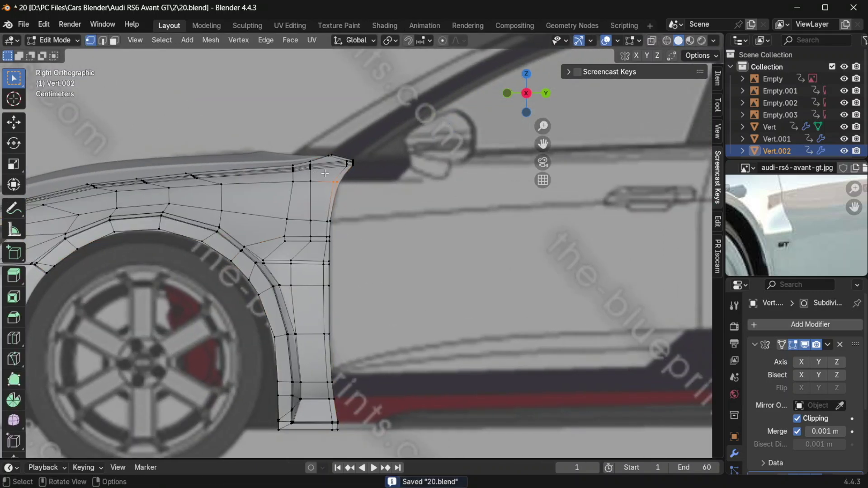
key(g)
key(y)
click(352, 179)
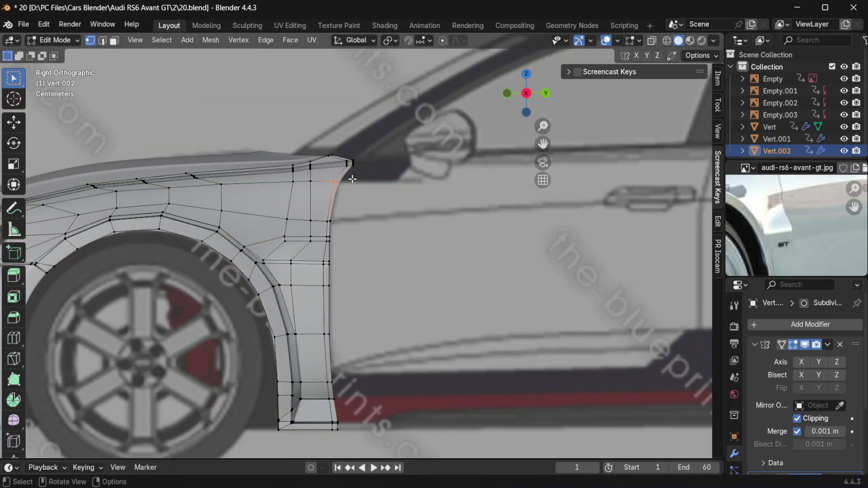
Try to add a supporting edge loop across the fender below its upper rear tip and check the shading.
middle_drag(347, 196, 368, 243)
key(ctrl+r)
drag(325, 210, 322, 205)
key(Tab)
scroll(368, 223, down, 3)
mouse_move(353, 234)
middle_down()
mouse_move(370, 226)
mouse_move(318, 234)
mouse_move(343, 224)
middle_up()
scroll(342, 225, up, 8)
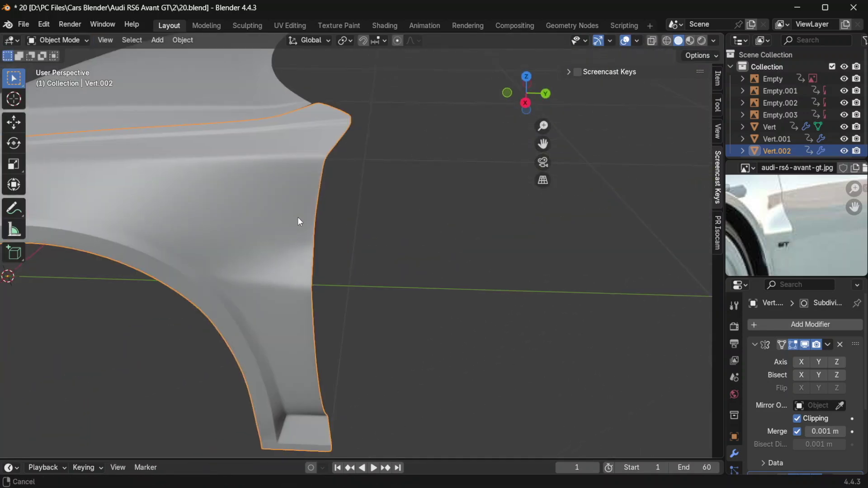
key(Tab)
key(Tab)
Compare the fender's rear edge and lower corner with the side blueprint and the YouTube walkaround video, then return to Blender.
key(KP_3)
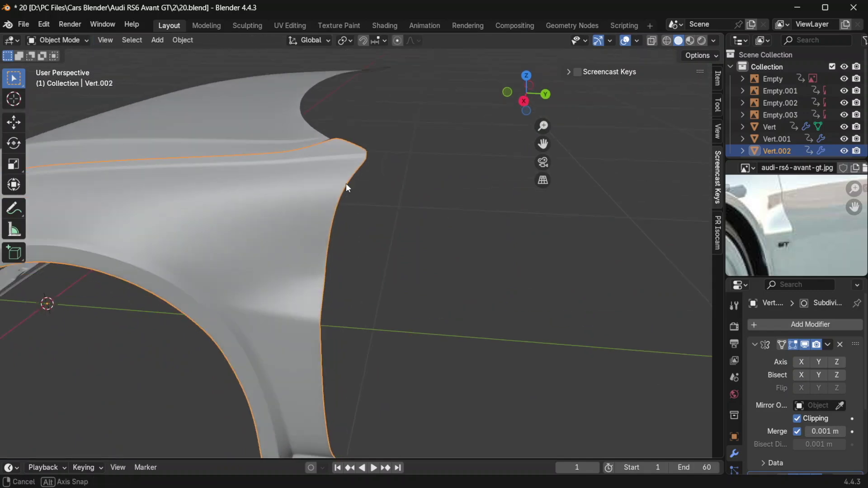
scroll(361, 244, down, 5)
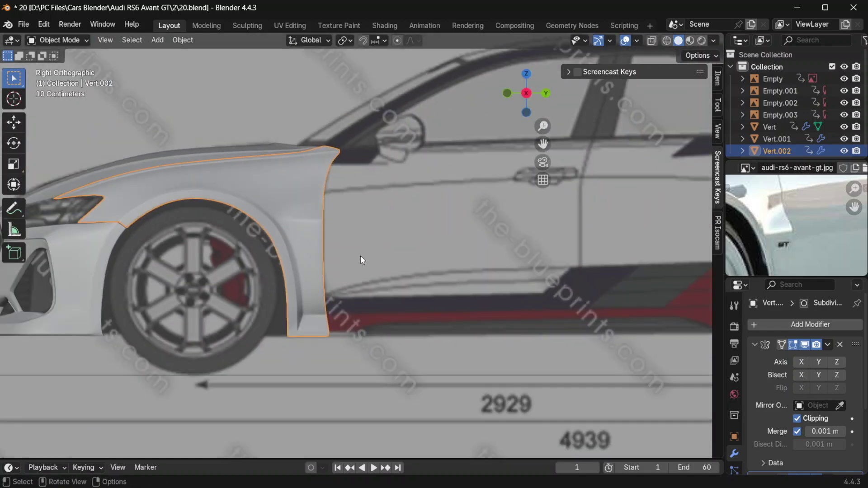
scroll(357, 268, up, 6)
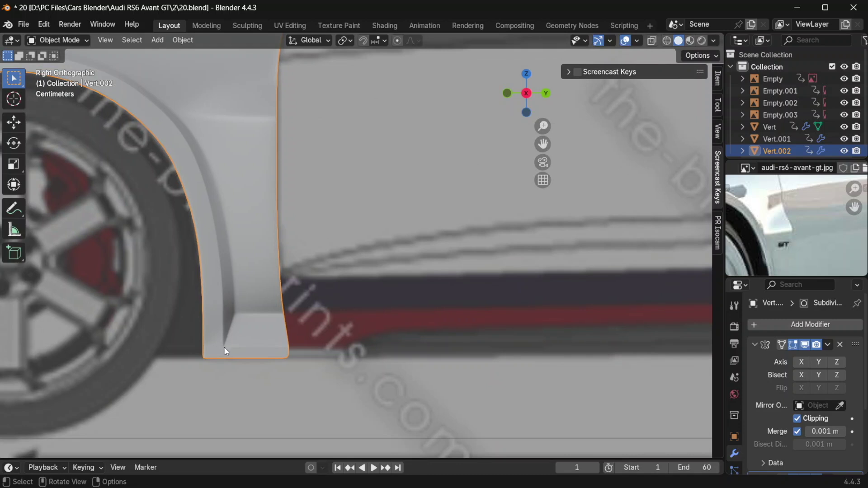
scroll(367, 125, down, 4)
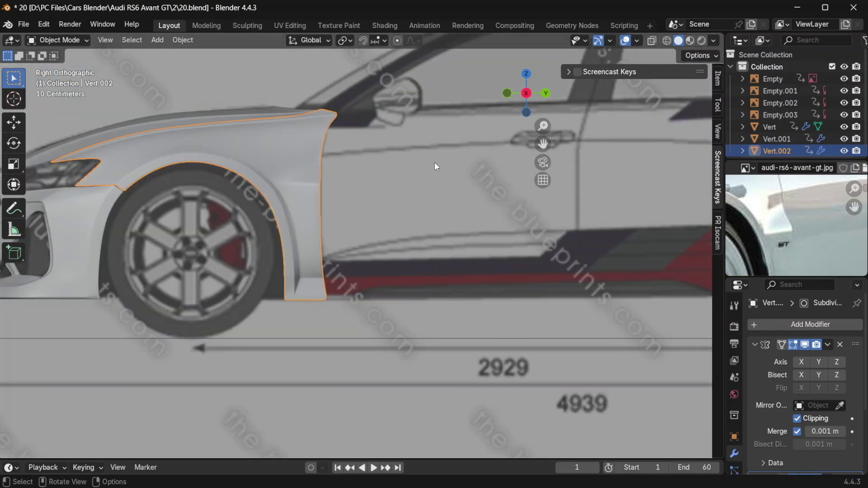
scroll(468, 247, up, 3)
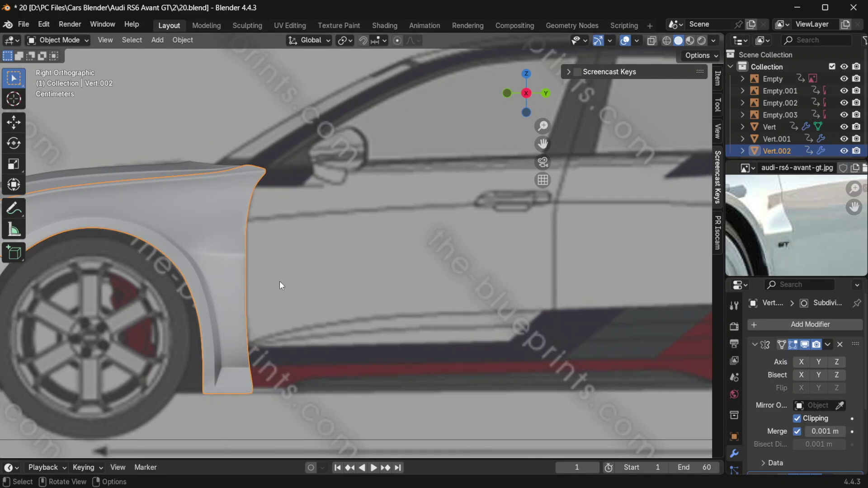
scroll(279, 280, up, 3)
key(alt+Tab)
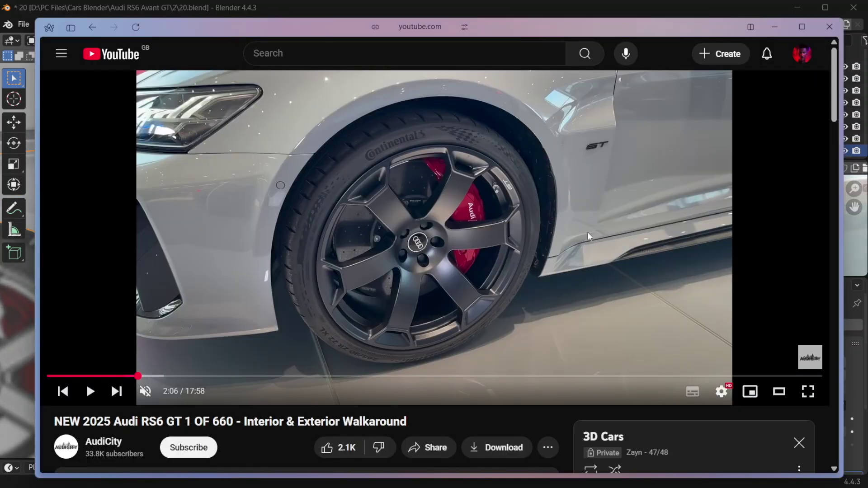
key(alt+Tab)
Add an edge loop across the fender's lower leg just above the flared lower rear corner, slid towards the existing row above.
middle_drag(337, 235, 284, 284)
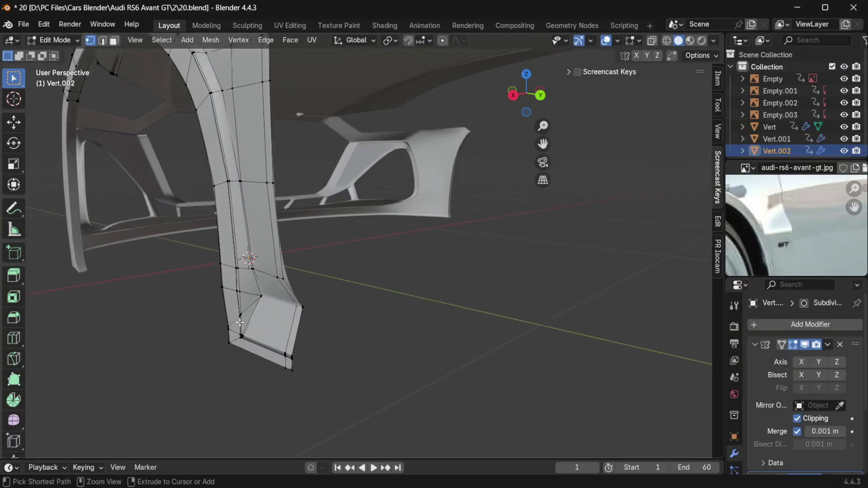
key(ctrl+r)
click(284, 285)
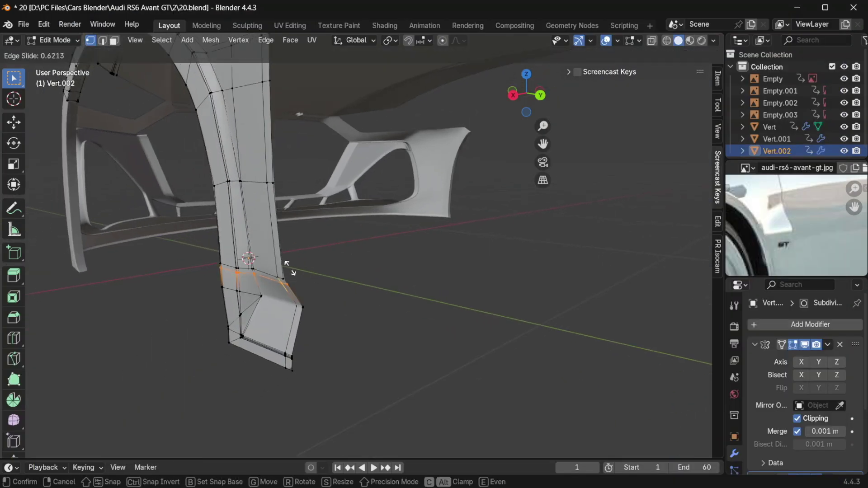
click(290, 268)
key(Tab)
Examine the smoothed lower rear corner and compare it with the YouTube walkaround video before returning to Blender.
scroll(331, 296, up, 5)
scroll(386, 261, down, 5)
scroll(313, 297, up, 3)
middle_drag(358, 296, 321, 300)
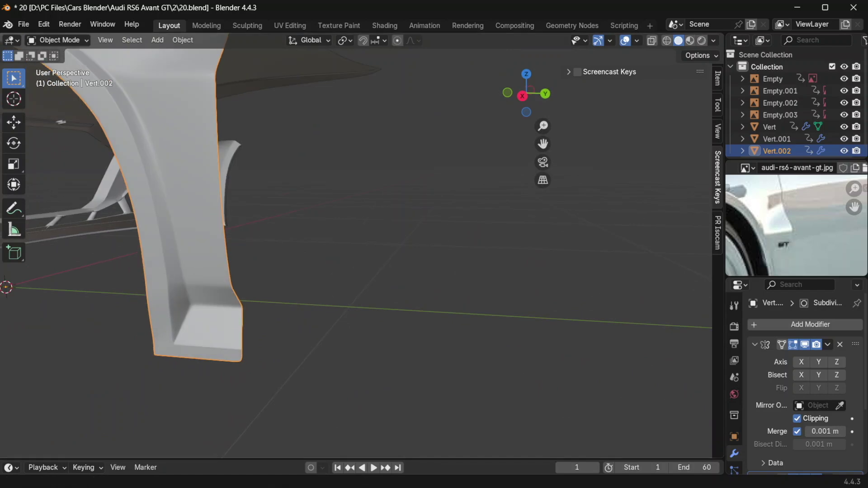
key(alt+Tab)
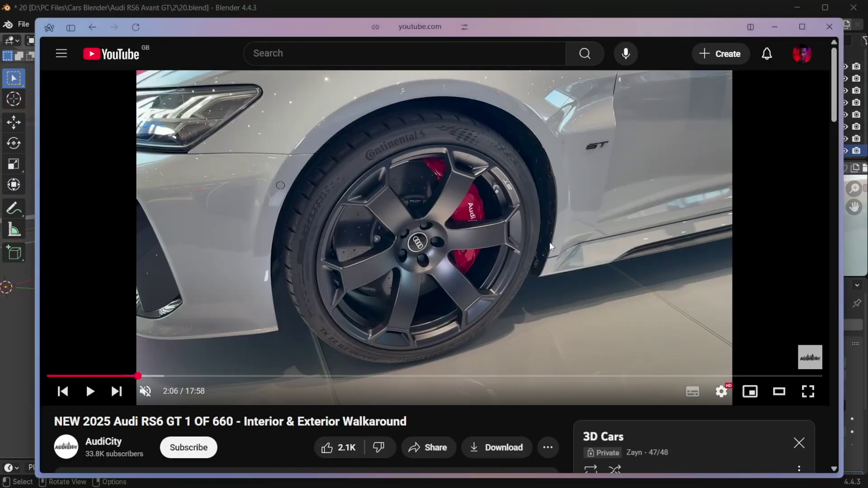
key(alt+Tab)
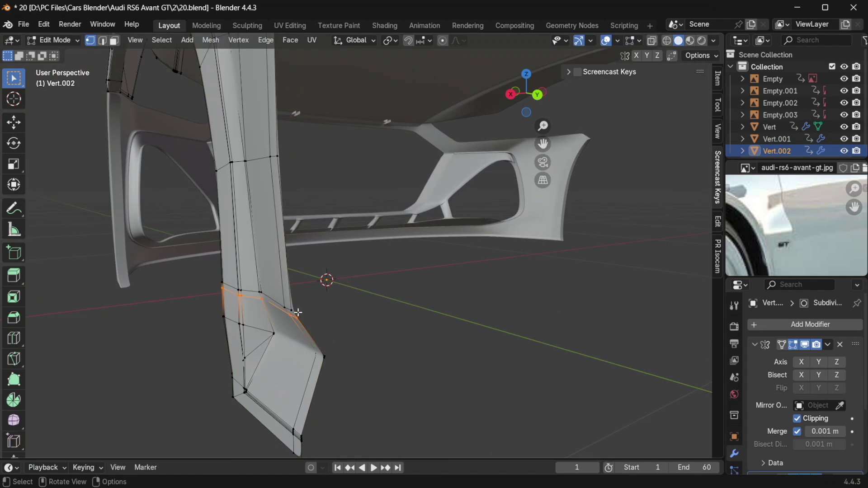
Flatten the edge loop just above the fender's lower bend by scaling it to 0 along Z.
middle_drag(298, 312, 281, 336)
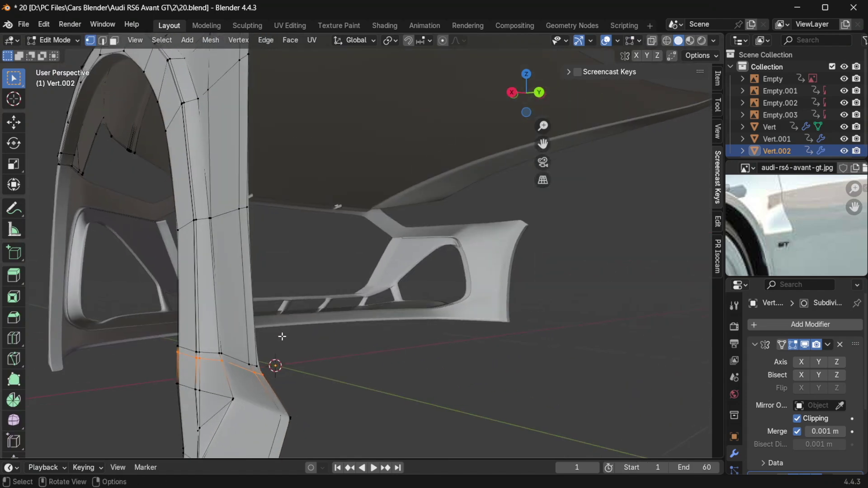
key(KP_3)
scroll(359, 327, down, 6)
scroll(407, 312, up, 4)
key(s)
key(z)
click(425, 310)
drag(403, 353, 131, 318)
text(sz0)
key(Return)
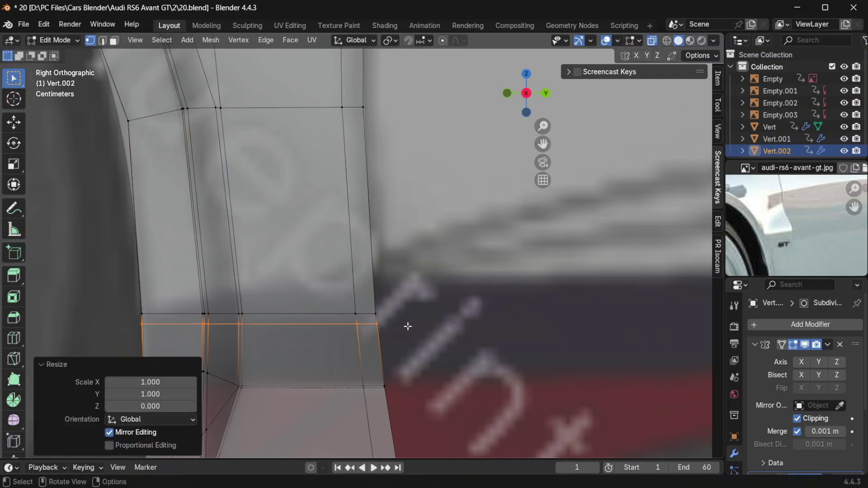
Slide the two edge loops above the fender's lower bend upward and save an incremental copy of the file as 22.blend.
drag(385, 319, 132, 277)
key(g)
key(g)
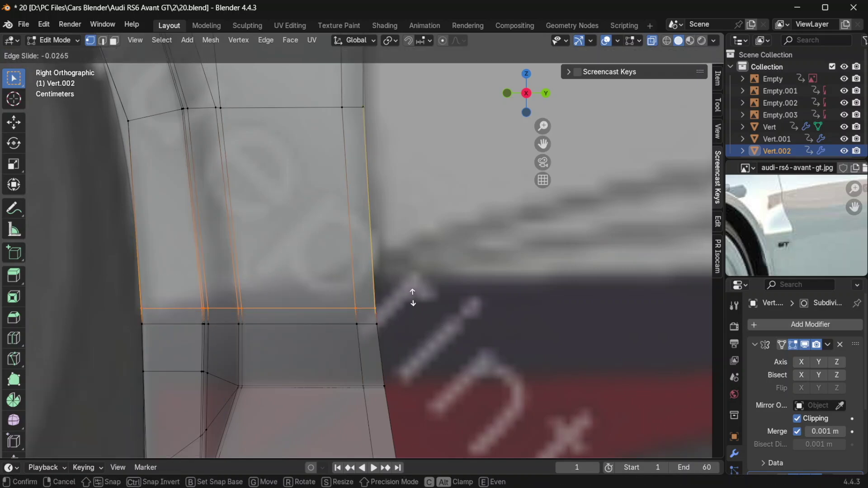
click(414, 291)
drag(387, 334, 116, 305)
key(g)
key(g)
click(425, 294)
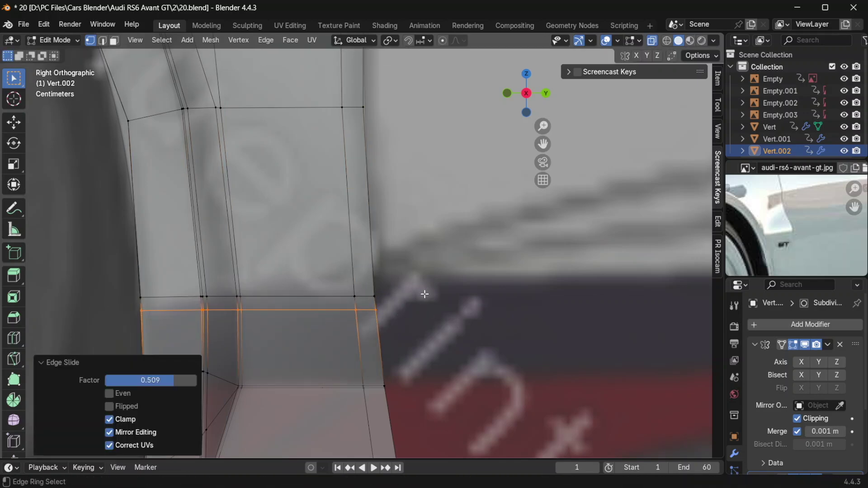
key(ctrl+alt+s)
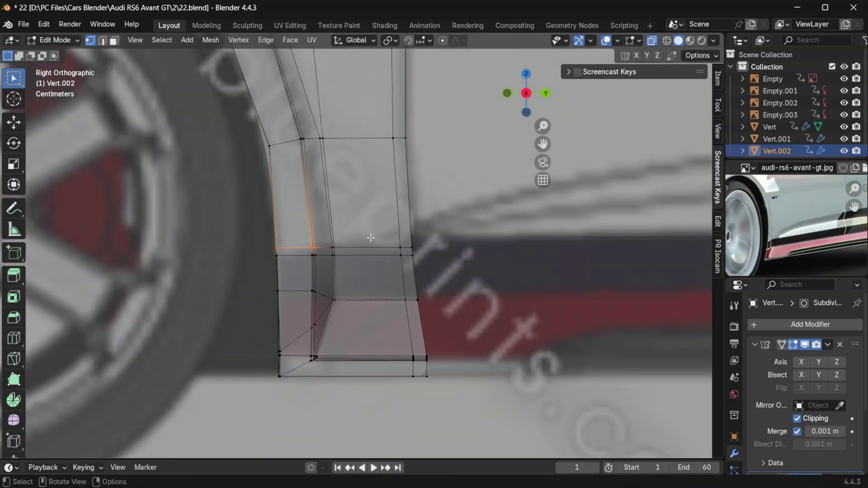
Slide the edge across the wheel-arch strip above the lower bend upward and save an incremental copy as 23.blend.
key(Tab)
key(Tab)
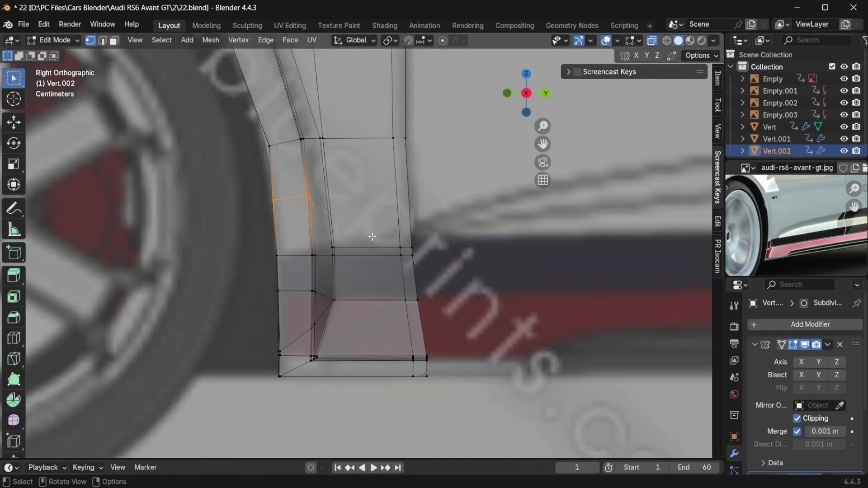
alt+click(305, 152)
key(g)
key(g)
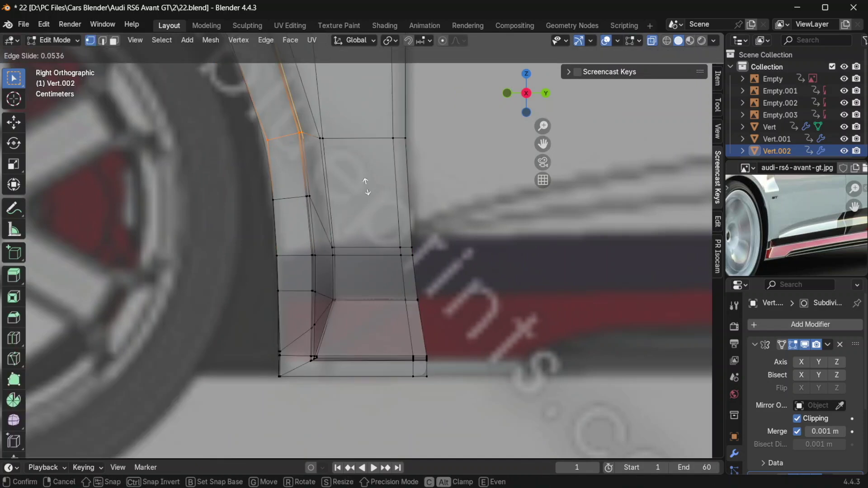
key(Escape)
key(Escape)
key(Tab)
scroll(384, 197, down, 3)
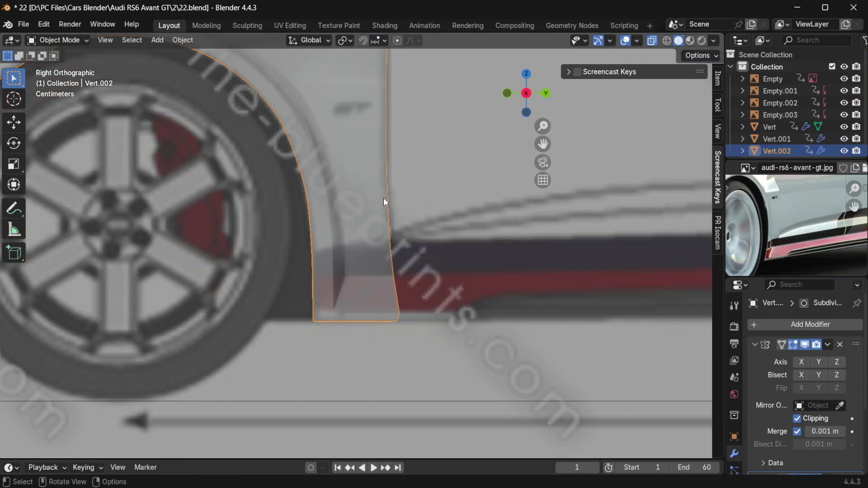
key(ctrl+alt+s)
In the front view, move the fender's bottommost vertices about -0.003 m along X to match the blueprint.
middle_drag(384, 197, 494, 251)
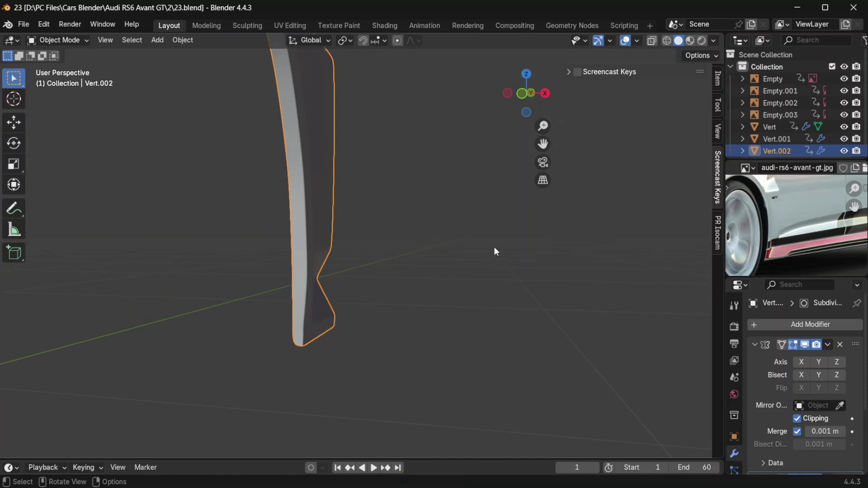
key(KP_1)
key(Tab)
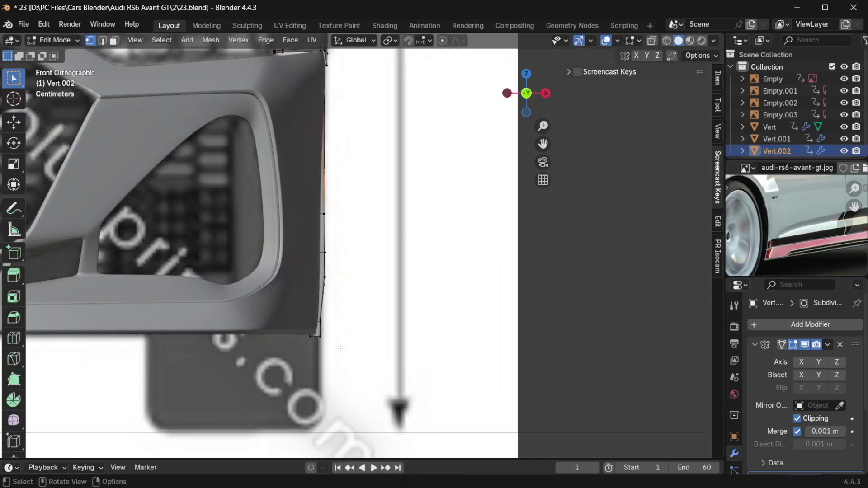
drag(333, 348, 294, 331)
key(alt+z)
drag(375, 364, 281, 329)
key(g)
key(x)
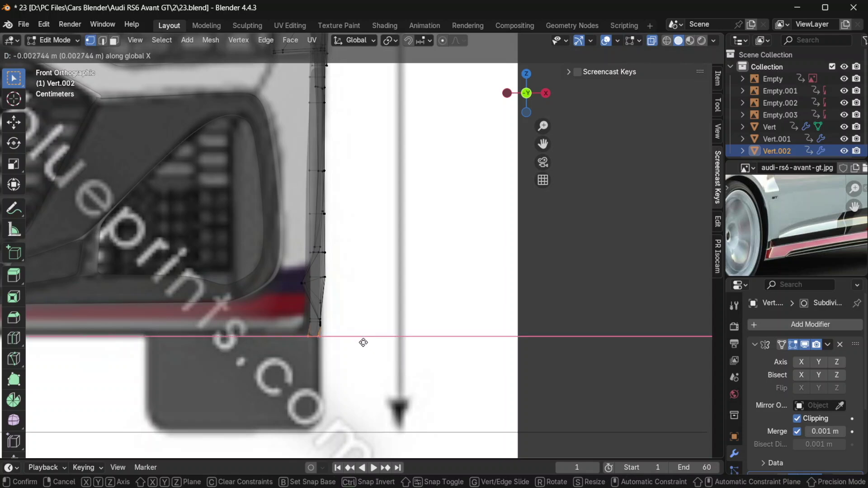
click(364, 342)
key(Tab)
middle_drag(364, 342, 327, 338)
scroll(327, 338, up, 6)
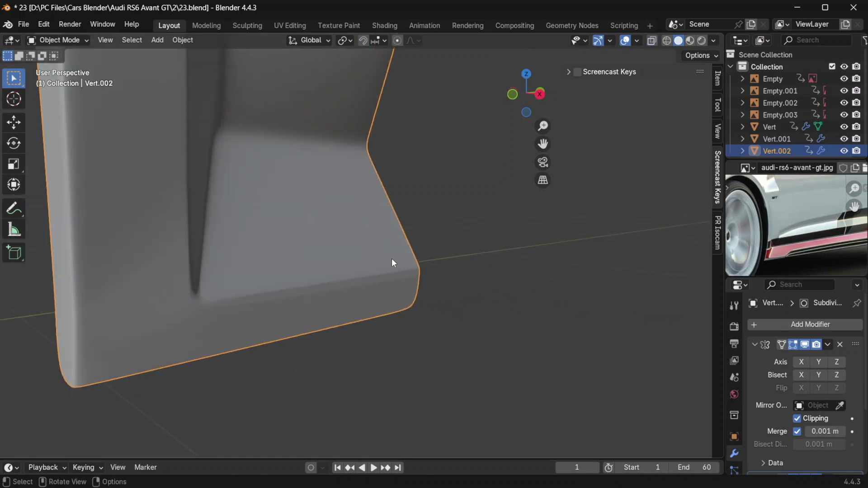
Adjust the position of the fender's bottom edge along X once more.
key(Tab)
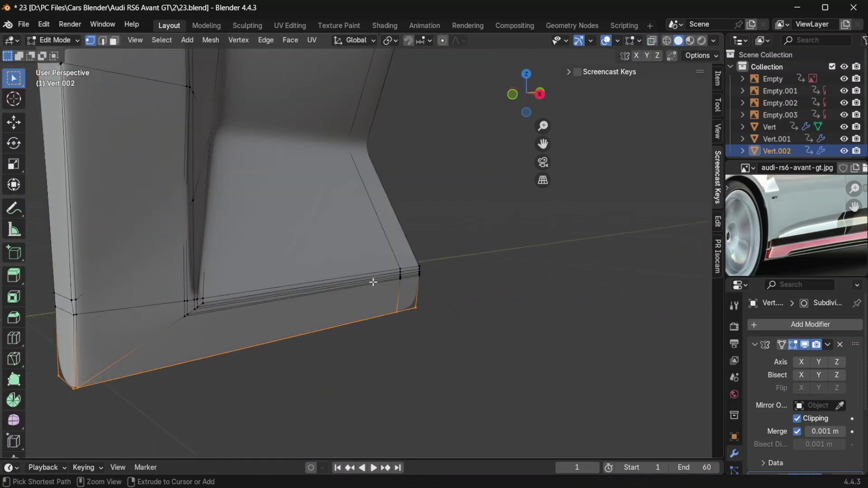
key(Tab)
middle_drag(364, 303, 417, 302)
key(Tab)
key(g)
key(x)
click(373, 319)
key(Tab)
key(Tab)
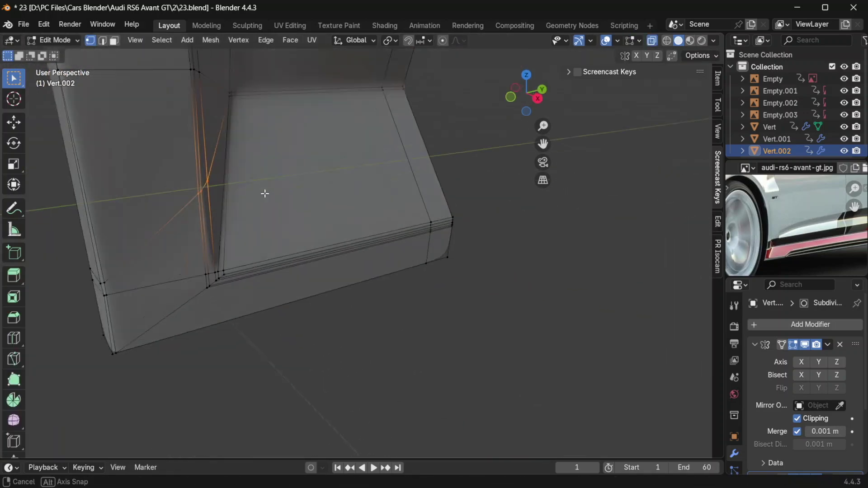
Move the vertices in the middle of the vertical crease beside the wheel-arch strip along X.
middle_drag(264, 194, 417, 219)
key(g)
key(x)
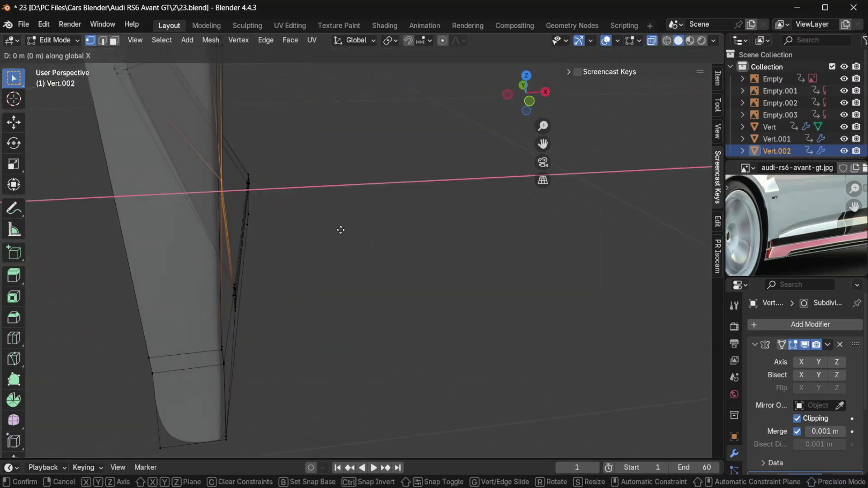
click(350, 231)
middle_drag(351, 231, 285, 292)
drag(285, 291, 251, 158)
key(s)
key(z)
right_click(446, 225)
key(ctrl+z)
Flatten the outer vertices around the lower crease corner by scaling them to 0 along X.
shift+drag(288, 212, 205, 128)
shift+drag(329, 217, 289, 153)
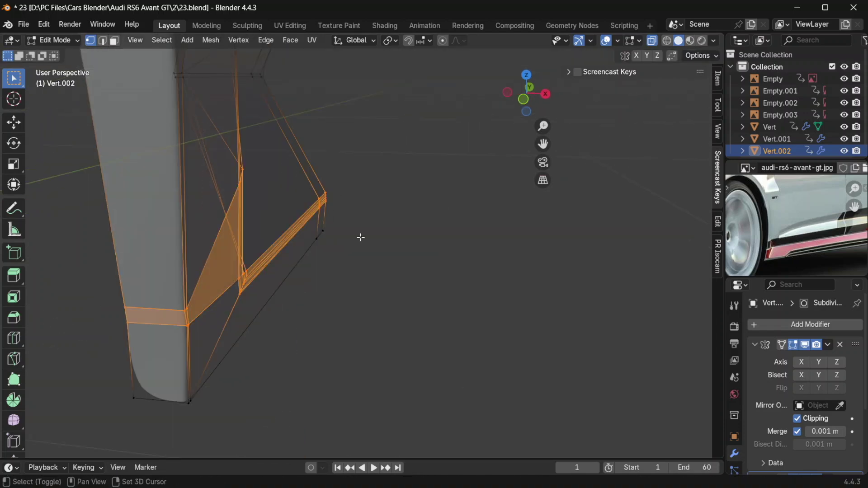
key(s)
key(x)
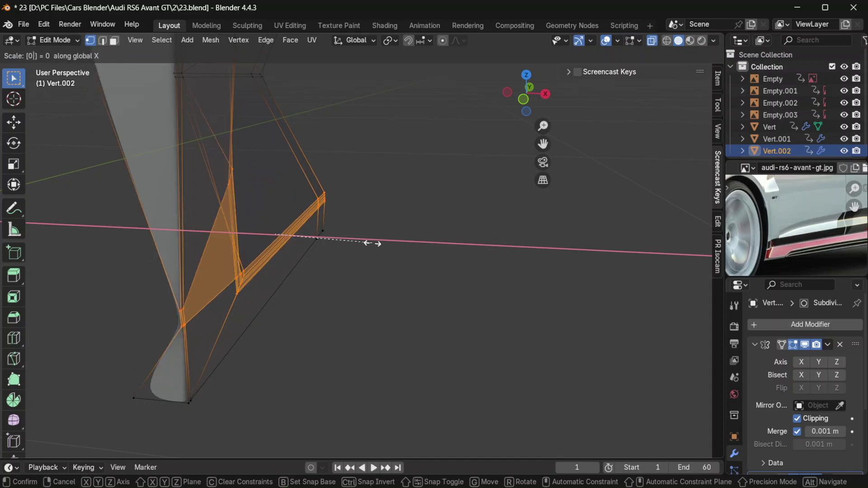
right_click(375, 243)
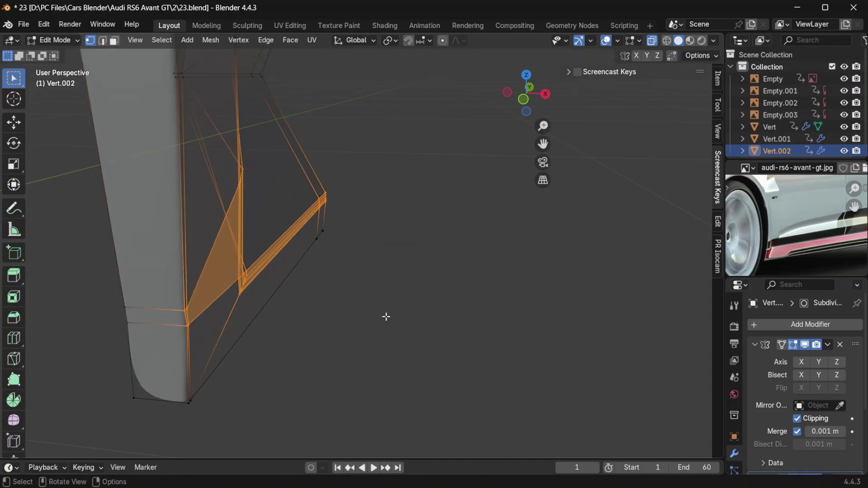
key(s)
key(x)
key(0)
key(Return)
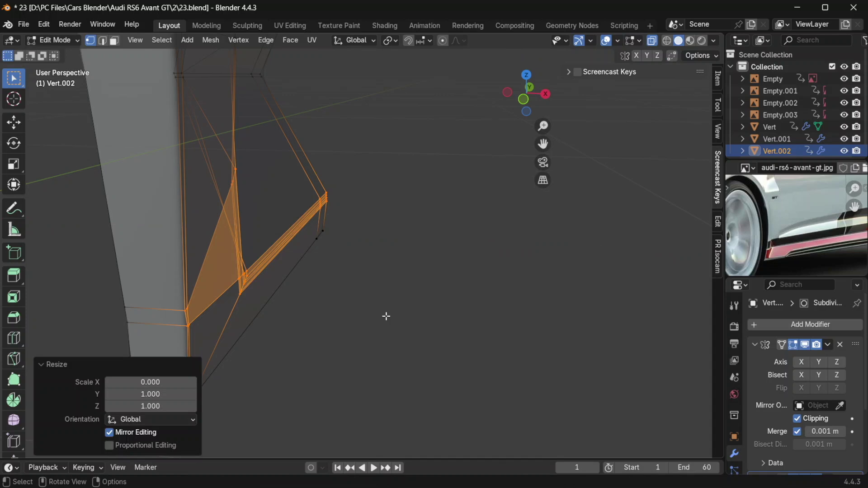
middle_drag(385, 317, 390, 244)
scroll(379, 304, down, 4)
key(alt+z)
key(Tab)
key(Tab)
Flatten the wheel-arch strip's outer vertices, from the middle edge down to the crease corner, with a scale of 0 along X.
shift+middle_drag(383, 270, 370, 223)
drag(362, 198, 398, 231)
middle_drag(398, 230, 280, 184)
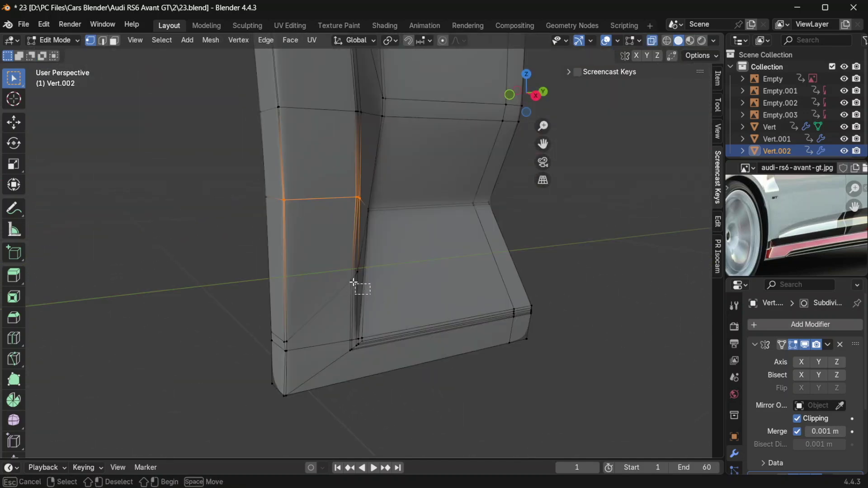
shift+click(361, 278)
shift+click(285, 346)
drag(388, 361, 344, 331)
key(s)
alt+middle_drag(533, 325, 618, 353)
text(x0)
key(Return)
middle_drag(435, 325, 344, 312)
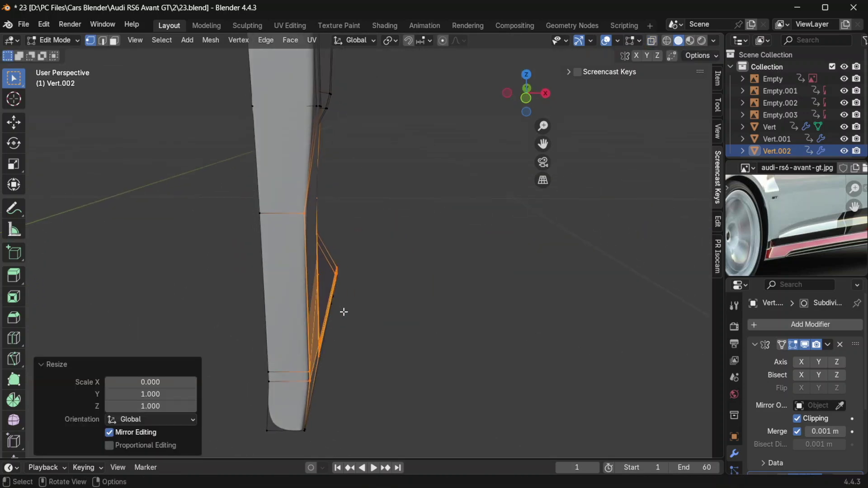
Flatten the two middle edges of the wheel-arch strip's outer face with a scale of 0 along X and check the surface.
key(Tab)
scroll(345, 312, down, 5)
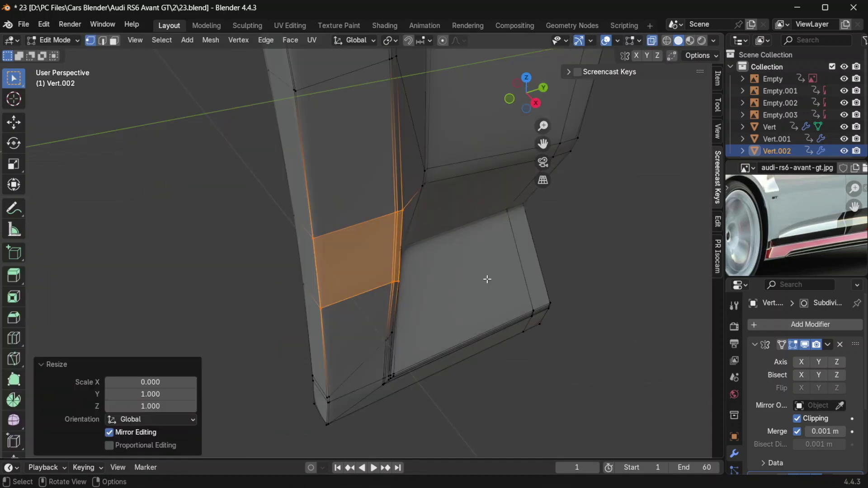
key(alt+z)
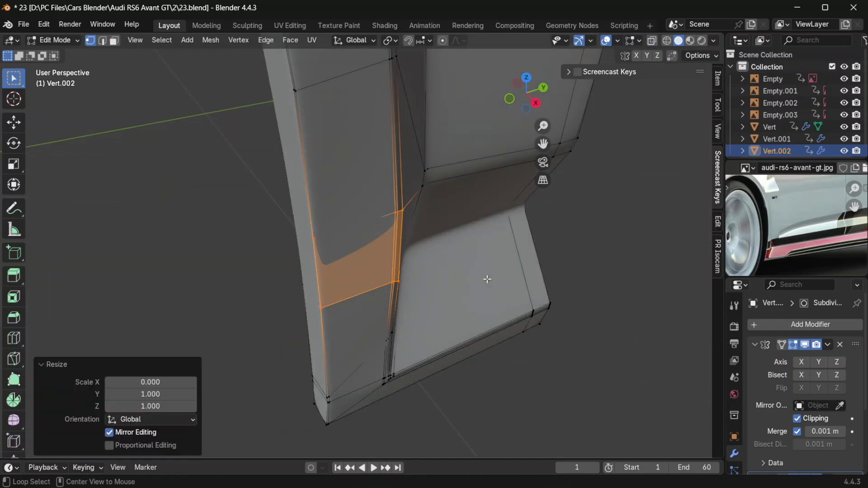
key(Tab)
middle_drag(465, 293, 399, 278)
key(Tab)
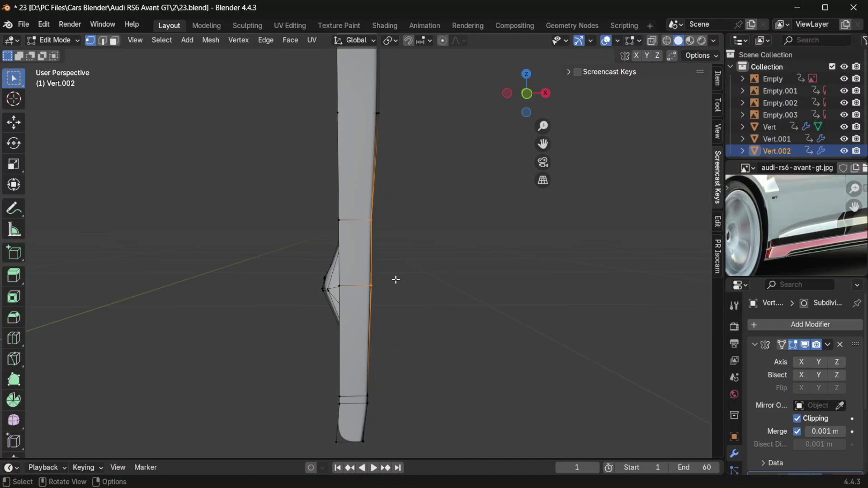
middle_drag(403, 316, 303, 252)
key(Tab)
Slide the lowest edge loop of the fender's bottom lip downward with a factor of about -0.2.
shift+middle_drag(467, 277, 356, 215)
scroll(348, 253, up, 5)
key(Tab)
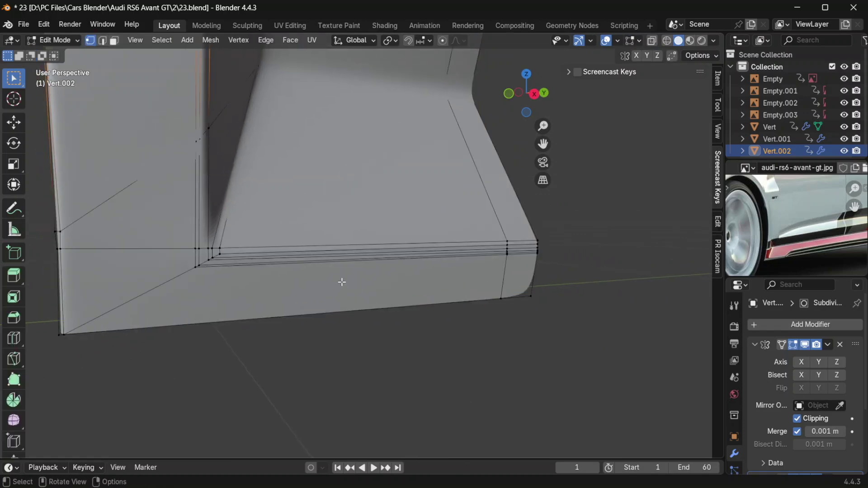
middle_drag(339, 280, 349, 287)
alt+shift+click(342, 272)
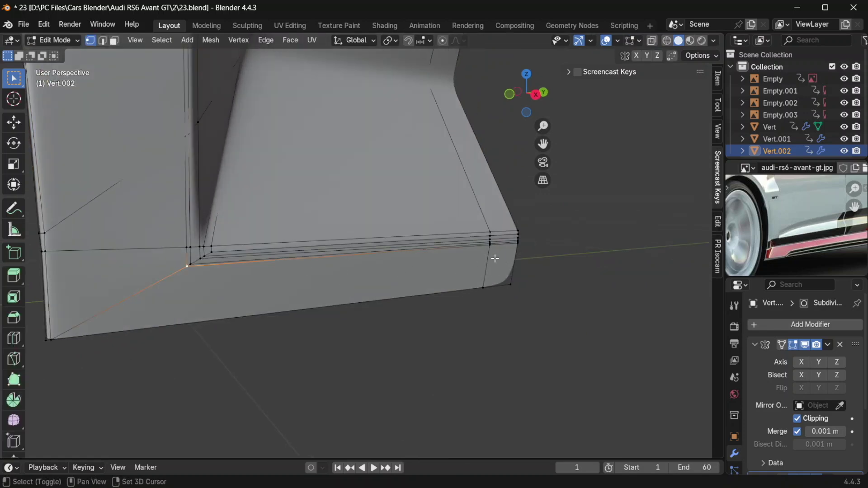
key(g)
key(g)
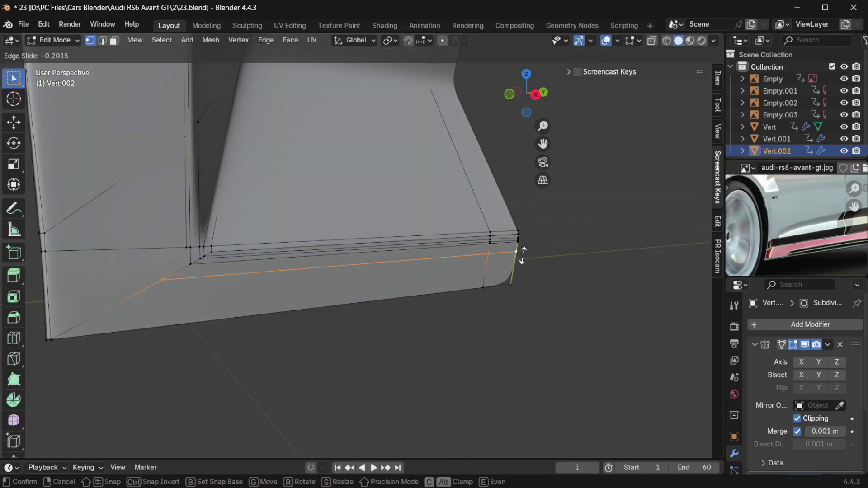
click(530, 254)
key(Tab)
key(Tab)
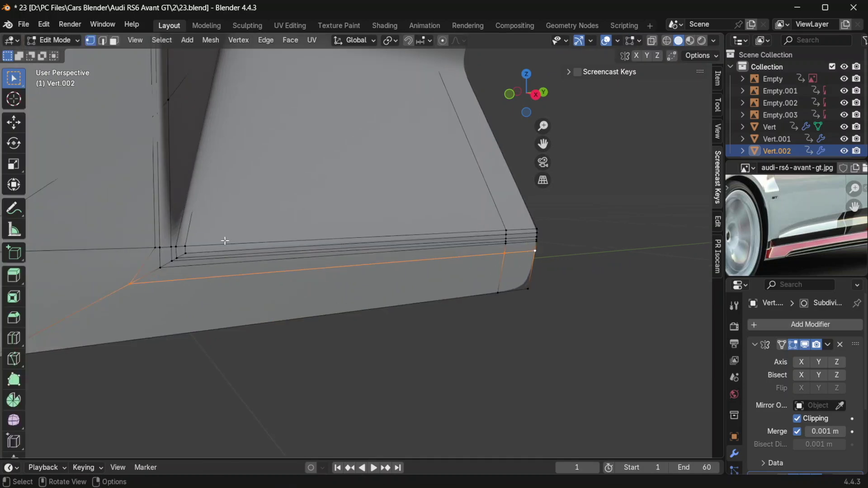
Slide the top edge loop of the fender's bottom lip upward to widen the bevel.
key(g)
key(g)
click(542, 230)
key(Tab)
middle_drag(543, 230, 468, 261)
key(Tab)
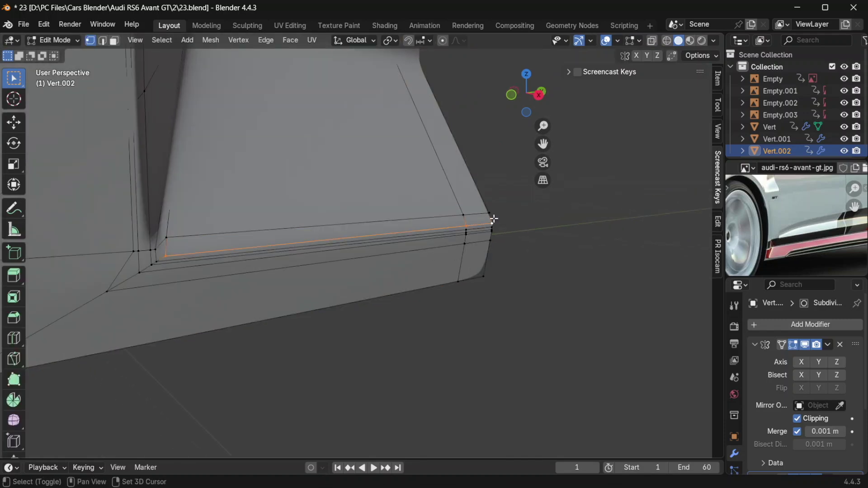
Slide the second edge loop of the bottom lip toward the loop above it, and undo the last change.
key(g)
key(g)
click(506, 225)
key(Tab)
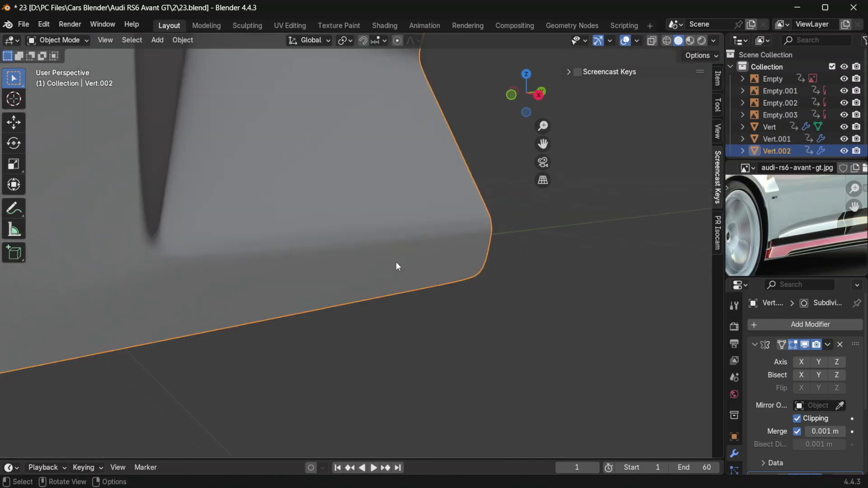
key(Tab)
key(ctrl+z)
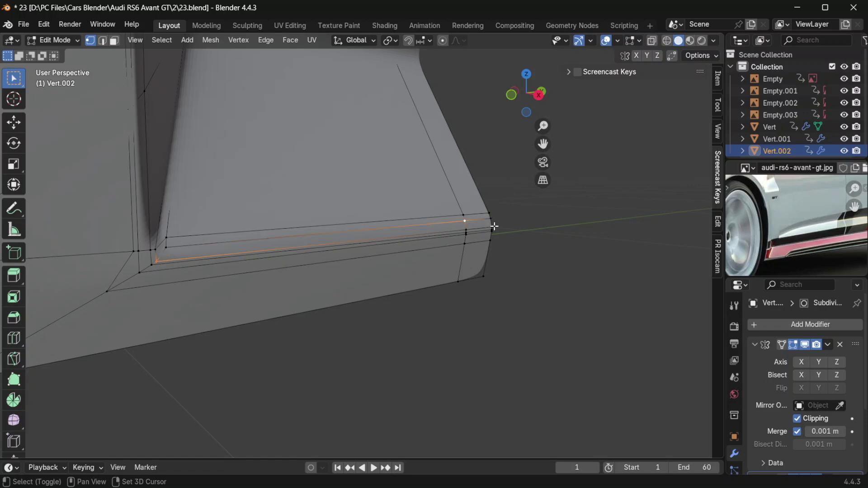
shift+click(465, 229)
middle_drag(492, 227, 488, 224)
scroll(488, 223, up, 2)
click(201, 263)
click(202, 267)
key(alt+z)
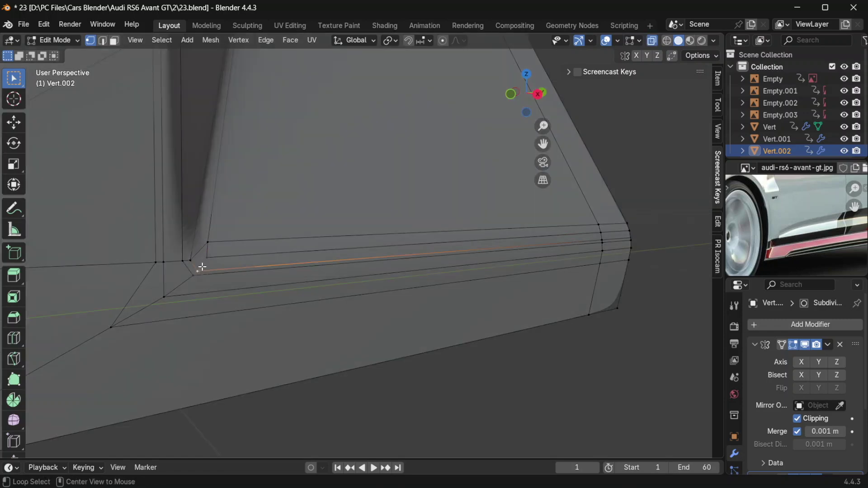
middle_drag(232, 259, 189, 288)
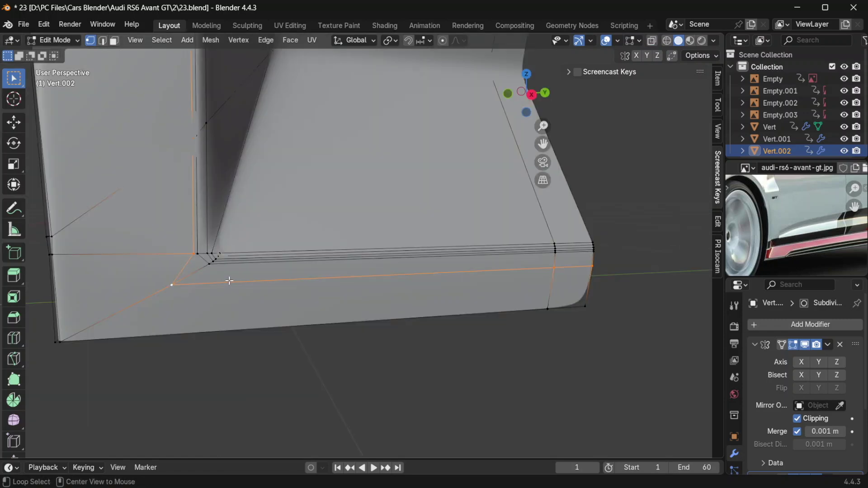
Slide the bottom lip's inner corner vertex along its diagonal edge toward the outer corner, with a factor of about 0.81.
alt+click(216, 268)
key(shift+v)
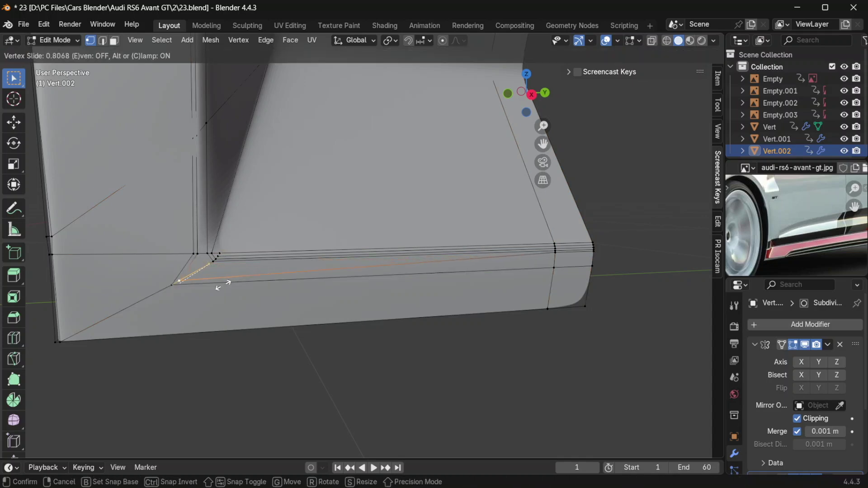
click(223, 286)
key(Tab)
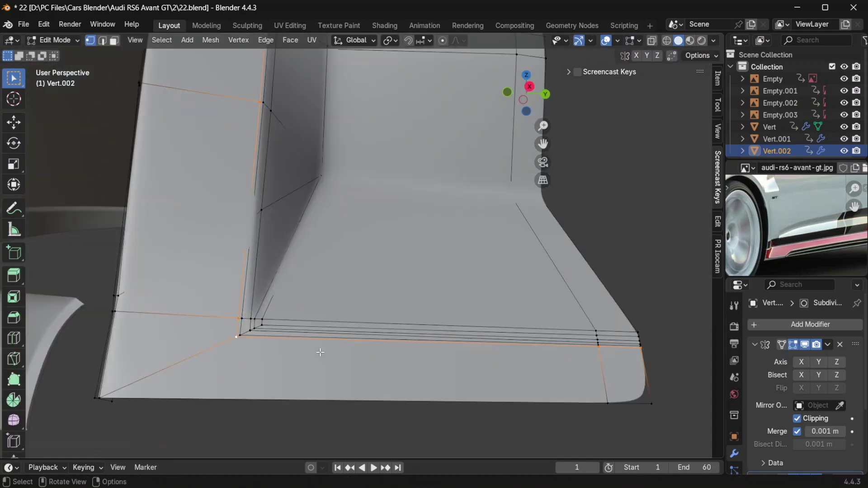
Move the selected lower edge of the fender's bottom lip along the X axis and check the smoothed surface.
key(x)
click(319, 352)
key(Tab)
middle_drag(360, 356, 272, 331)
key(Tab)
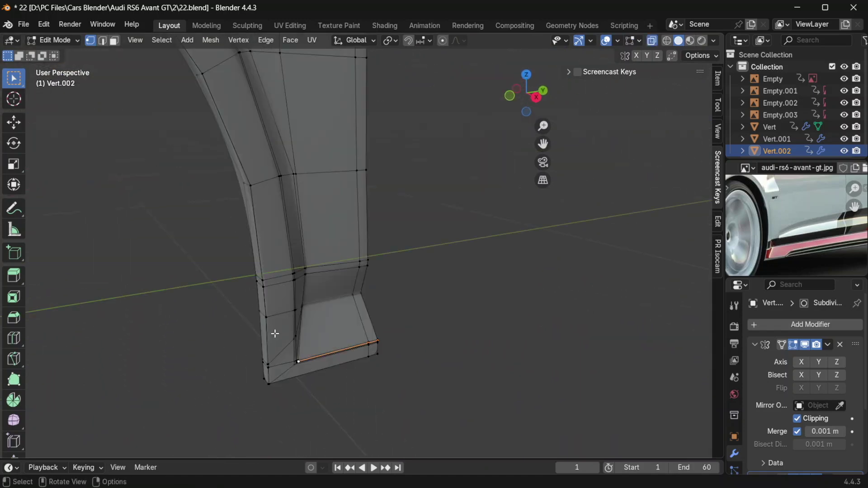
Select the edge loops around the fender leg's bottom lip and flatten them by scaling to 0 along X.
alt+click(267, 319)
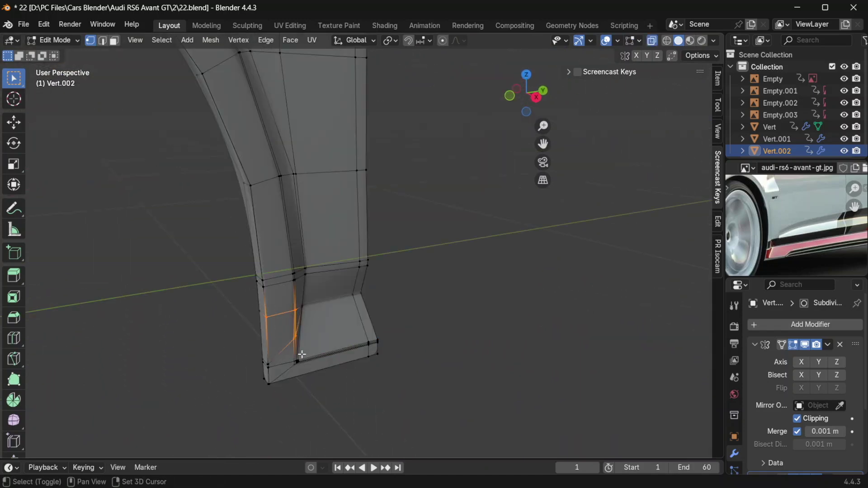
alt+shift+click(316, 357)
alt+shift+click(370, 344)
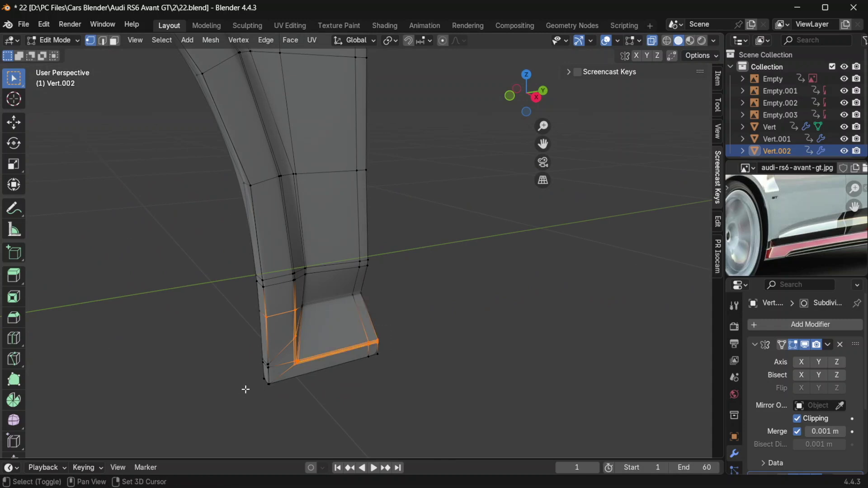
middle_drag(244, 392, 300, 267)
alt+shift+click(300, 267)
key(s)
key(x)
key(0)
key(Return)
Nudge the selected bottom-lip vertices slightly along the X axis.
middle_drag(377, 347, 430, 382)
key(g)
key(x)
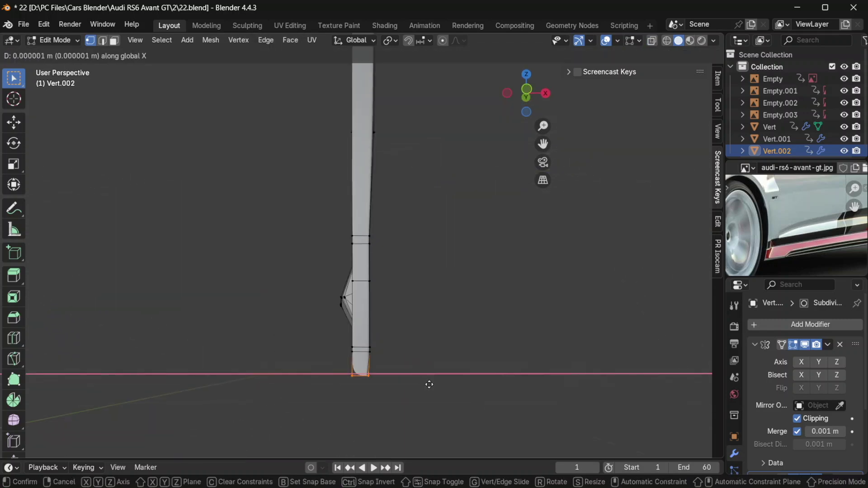
click(430, 385)
middle_drag(430, 384, 387, 315)
drag(386, 315, 312, 287)
key(g)
key(x)
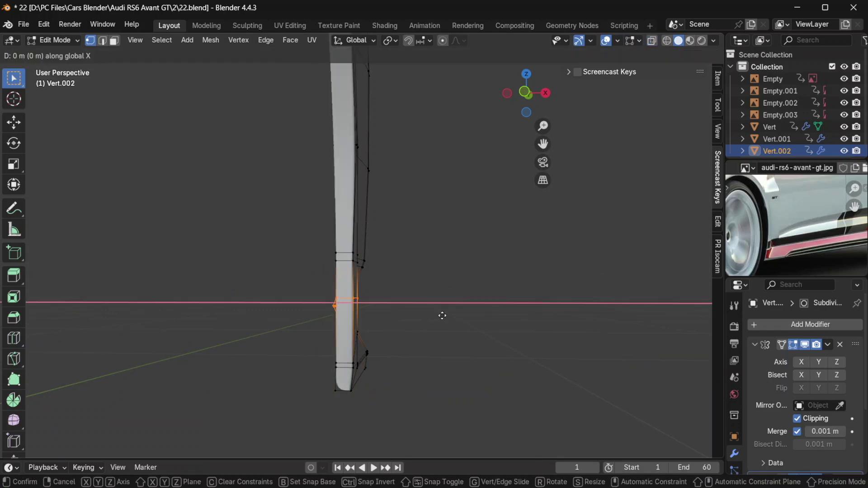
right_click(442, 315)
Select the double edge row above the fender leg's lower bend through the mesh and move it 0.0004 m along X.
key(alt+z)
drag(381, 274, 295, 232)
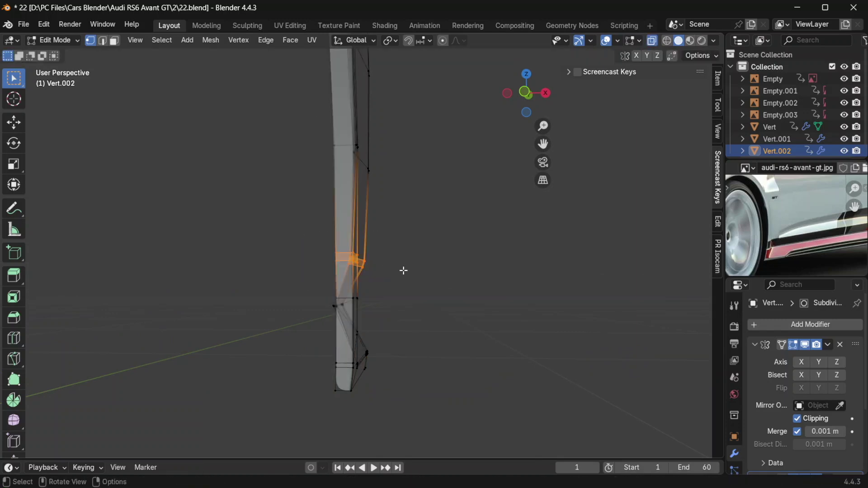
key(g)
key(x)
click(395, 277)
key(alt+z)
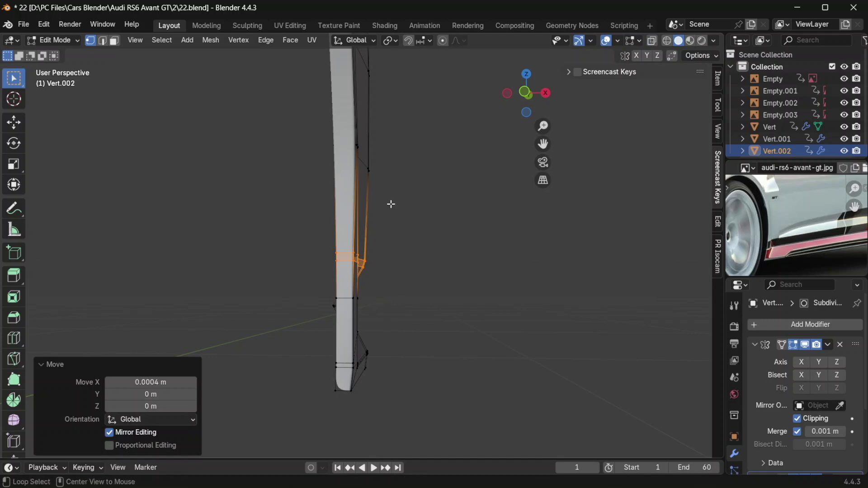
Move the edge row directly above the double row 0.0004 m along X.
key(alt+z)
key(g)
key(x)
click(407, 211)
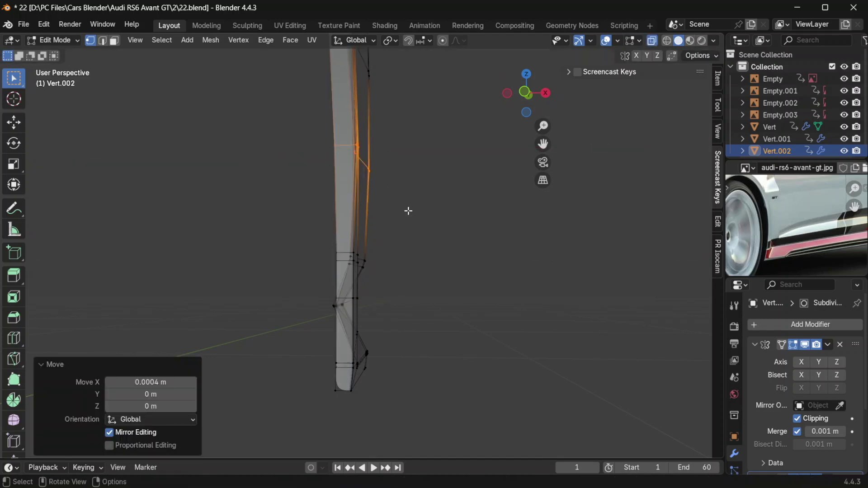
Select the next edge row up the fender leg and inspect the smoothed leg from the rear.
shift+middle_drag(415, 189, 397, 283)
drag(384, 222, 270, 125)
key(Tab)
middle_drag(395, 283, 324, 275)
key(Caps_Lock)
key(Caps_Lock)
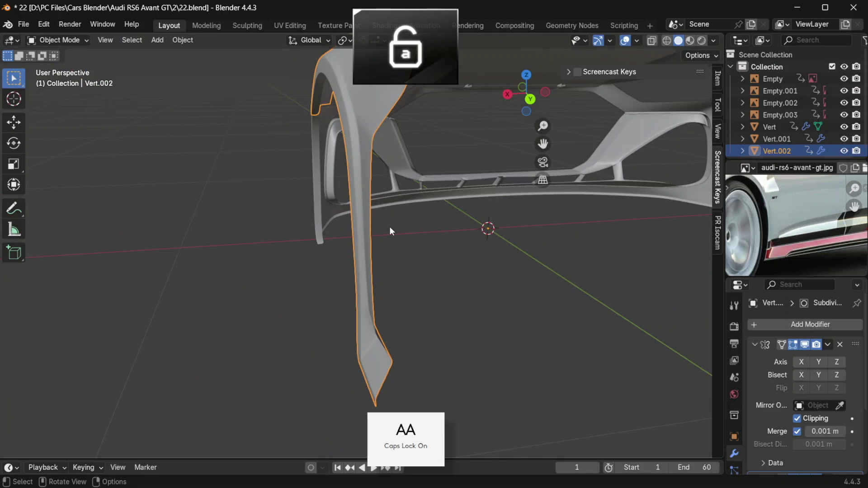
key(Tab)
middle_drag(385, 219, 413, 240)
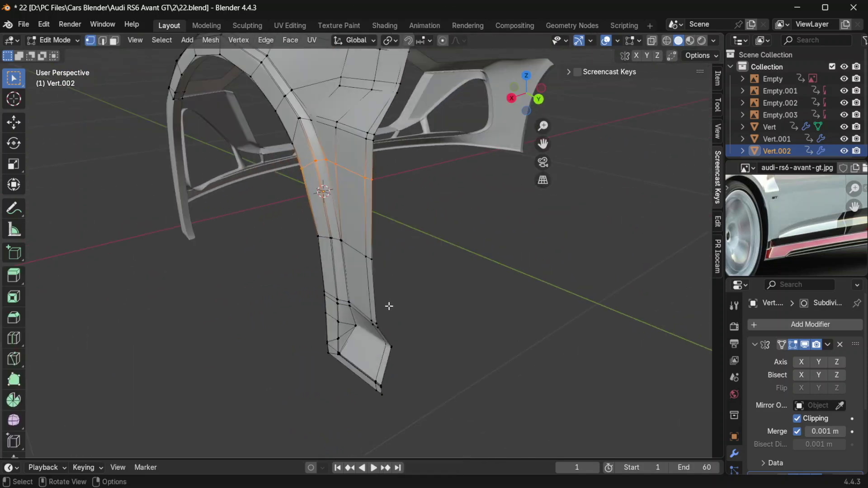
Select the fender leg's rear edge strip down to the lower bend and move it about -0.0018 m along X.
alt+click(382, 322)
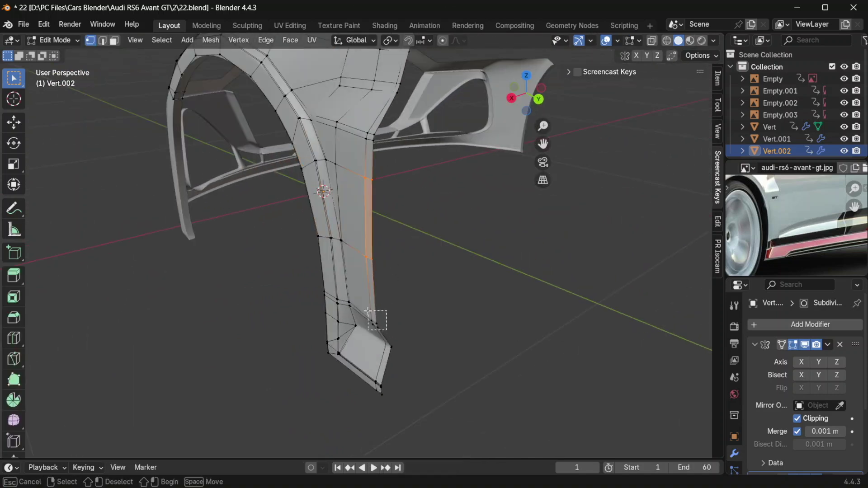
key(g)
key(x)
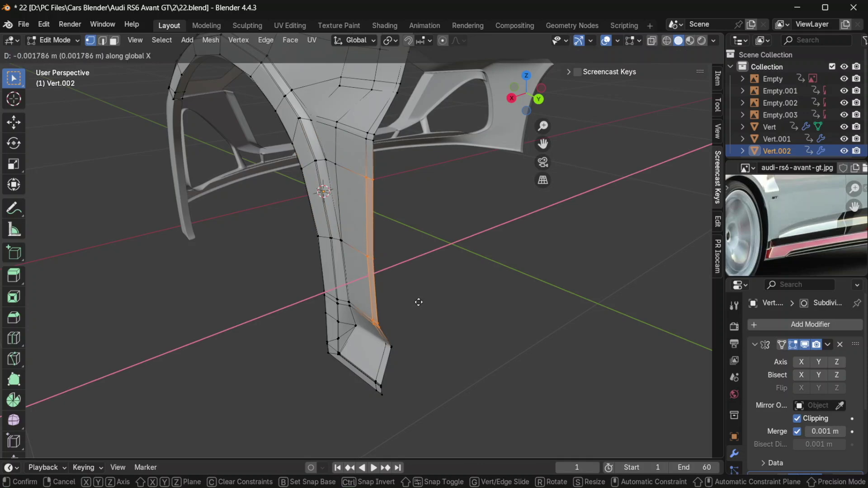
click(418, 302)
key(Tab)
middle_drag(418, 300, 418, 223)
Select the corner vertices at both ends of the rear edge strip and move them about -0.0011 m along X.
key(Tab)
scroll(418, 328, down, 1)
shift+drag(388, 398, 358, 377)
key(g)
key(x)
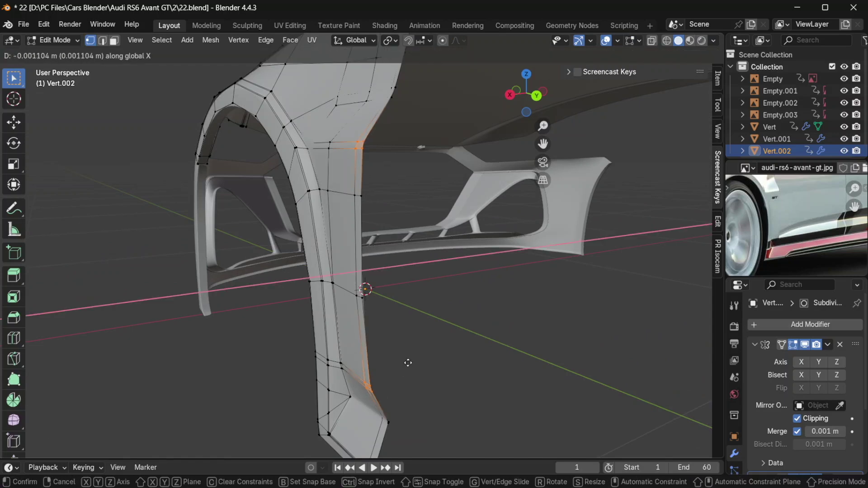
click(408, 362)
key(Tab)
middle_drag(408, 361, 385, 266)
Shift the selected rear-edge corner vertices again along X and check the smoothed result.
key(Tab)
key(g)
key(x)
click(438, 256)
key(Tab)
key(Tab)
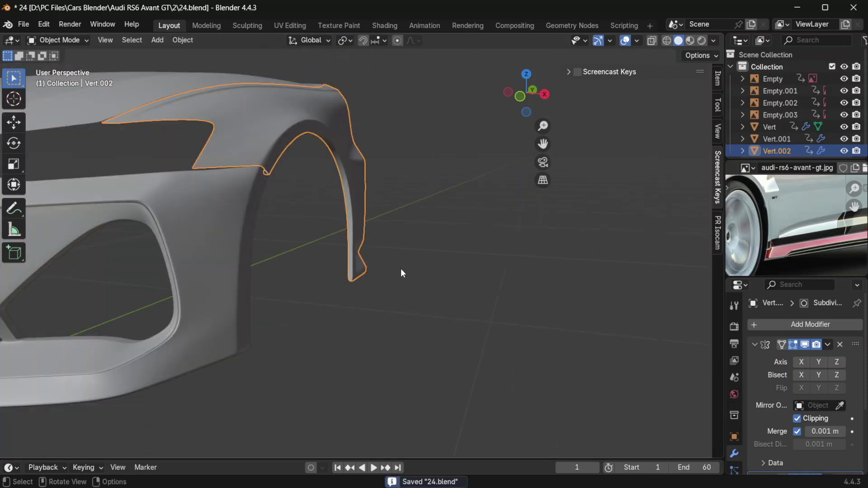
Compare the fender's lower end with the side blueprint and the RS6 GT walkaround video on YouTube.
middle_drag(400, 269, 420, 261)
click(334, 270)
scroll(421, 260, up, 4)
key(KP_3)
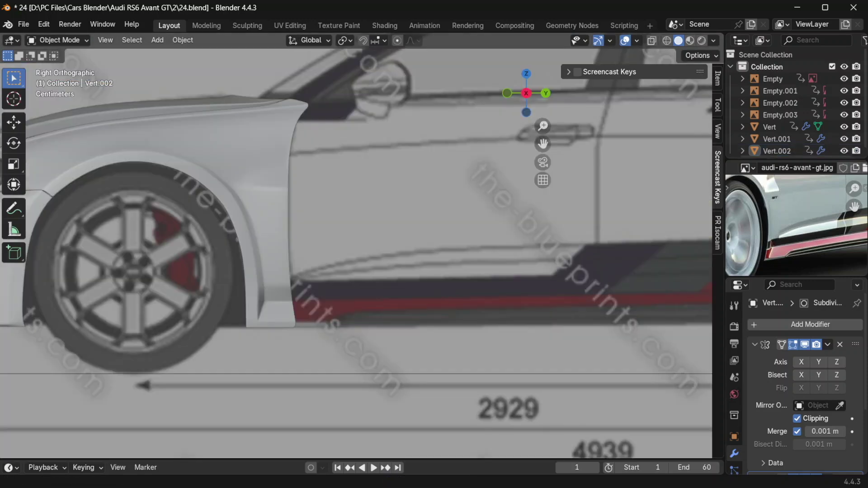
key(alt+Tab)
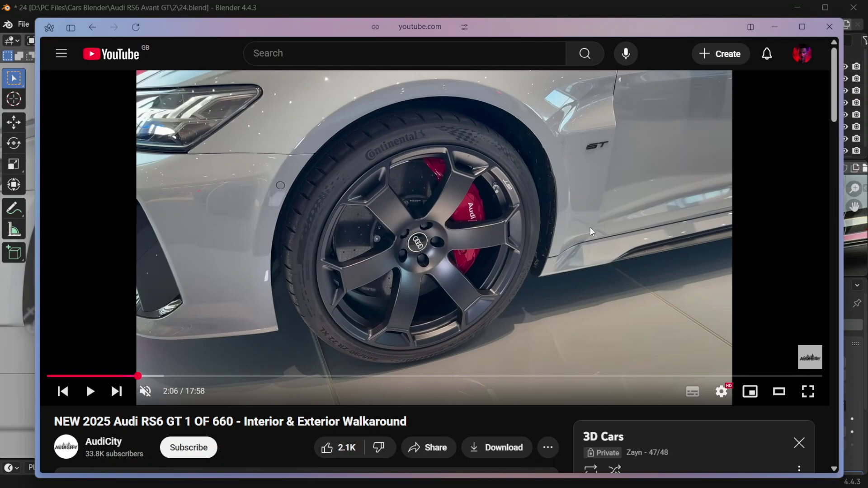
key(alt+Tab)
scroll(312, 334, up, 5)
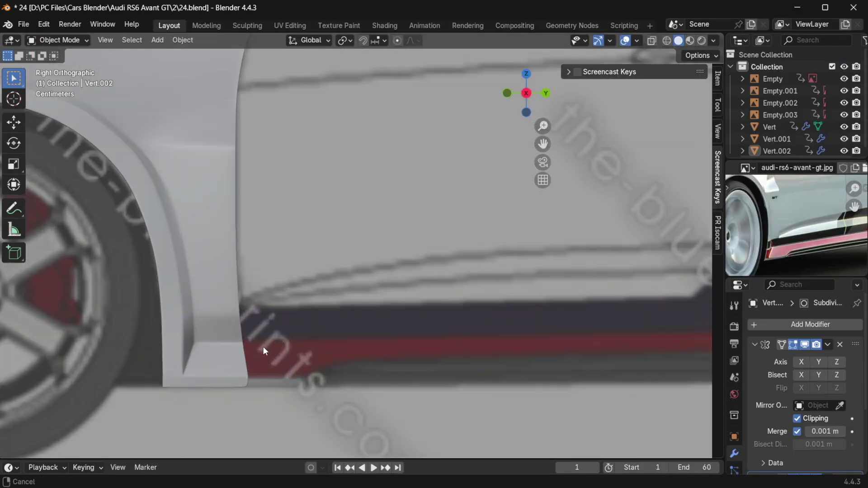
Raise the horizontal crease row above the fender's bottom lip by about 0.0022 m along Z.
key(Tab)
scroll(263, 347, down, 3)
scroll(373, 258, up, 5)
key(alt+z)
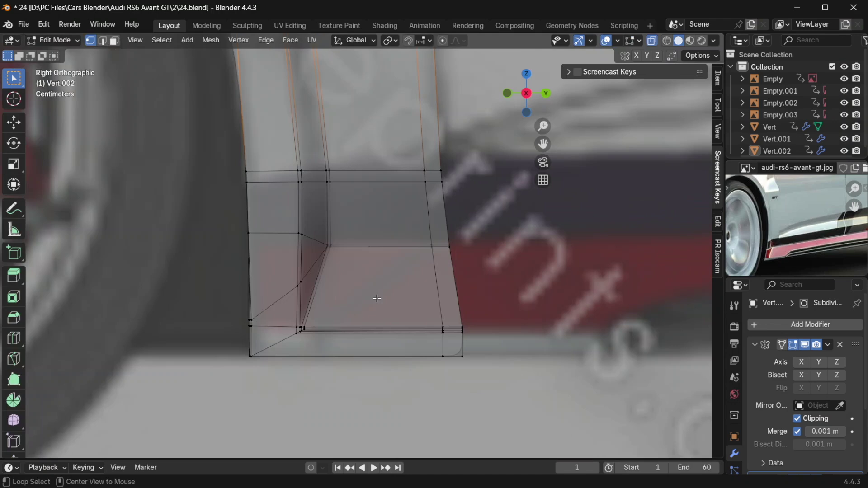
scroll(350, 301, up, 1)
shift+middle_drag(409, 300, 383, 282)
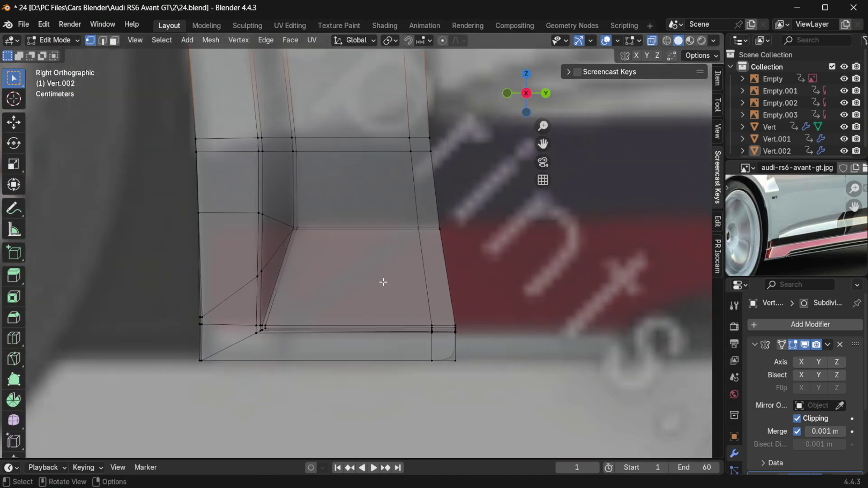
drag(471, 258, 321, 217)
key(g)
key(z)
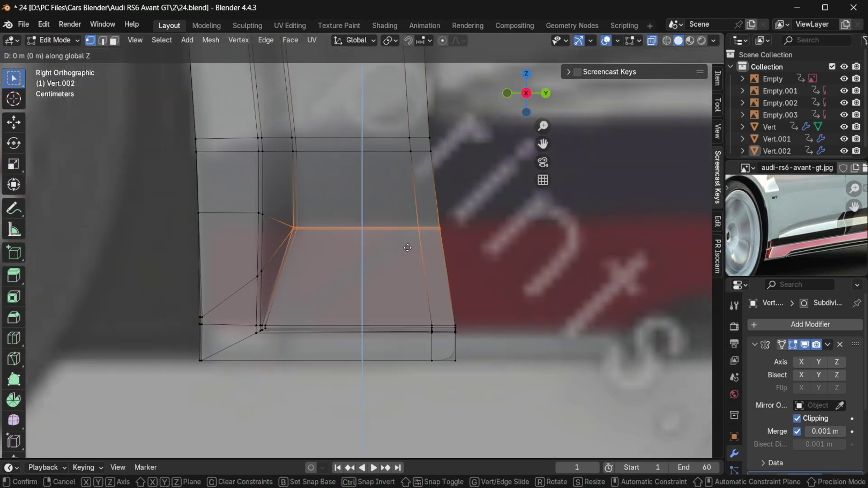
click(407, 243)
Raise the rear part of the double edge row above the crease by about 0.0062 m along Z.
drag(444, 164, 382, 145)
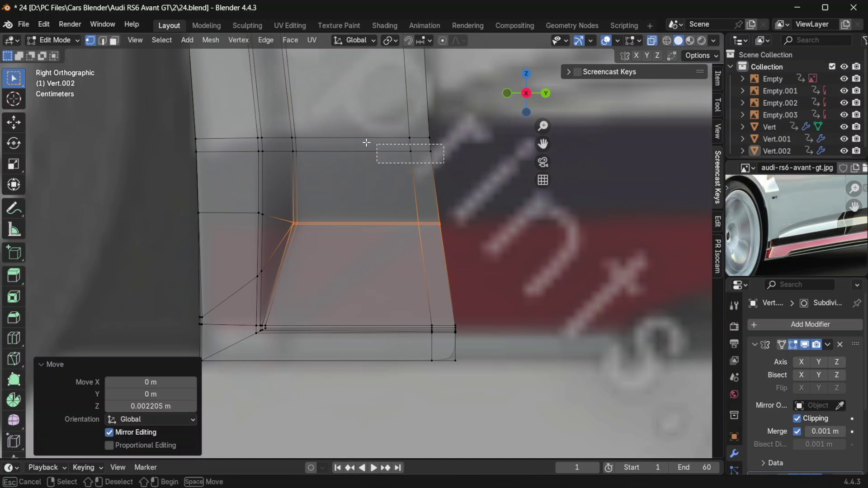
drag(278, 119, 277, 117)
key(g)
key(z)
click(357, 154)
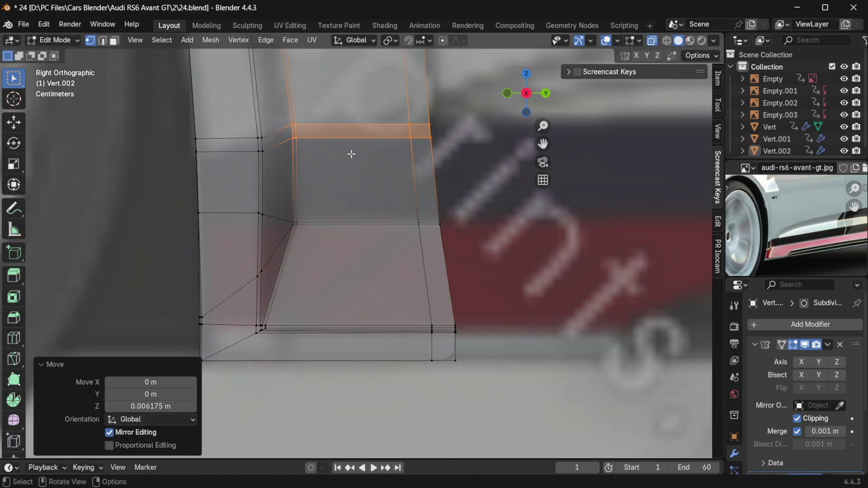
Lower the double edge row's wheel-arch-side vertices along Z, and adjust the height of the adjacent ridge vertices.
drag(260, 156, 161, 116)
key(g)
key(z)
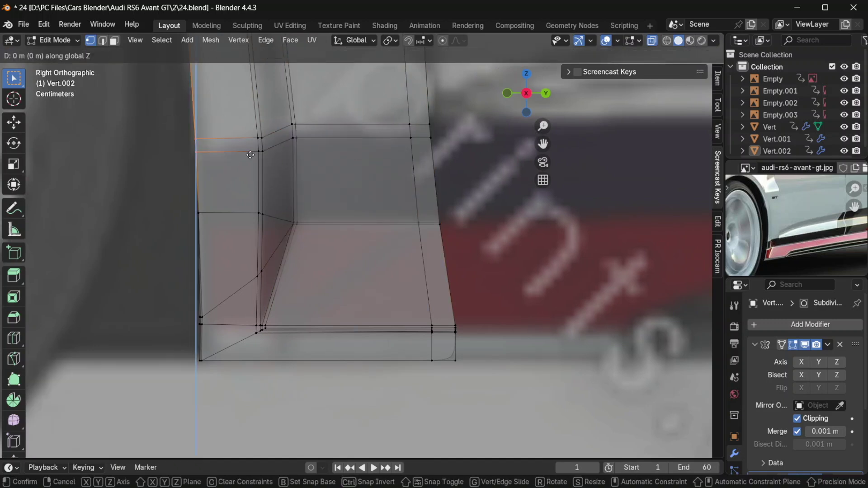
click(248, 164)
drag(269, 163, 250, 129)
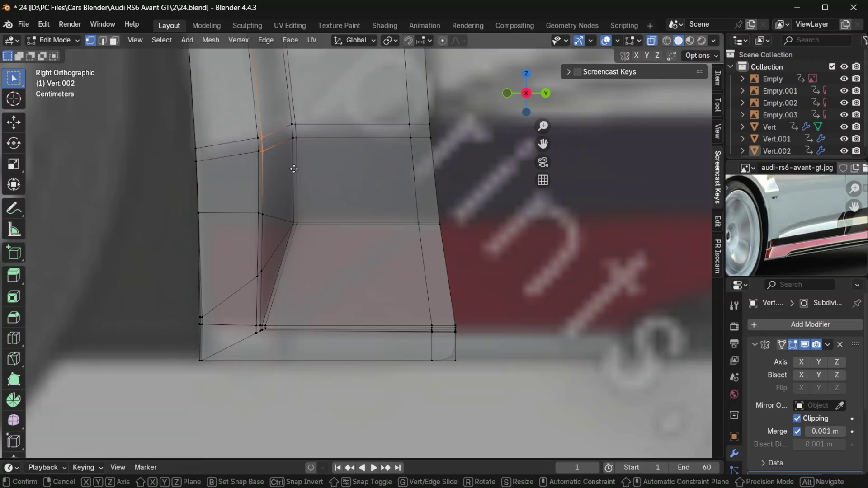
key(g)
key(z)
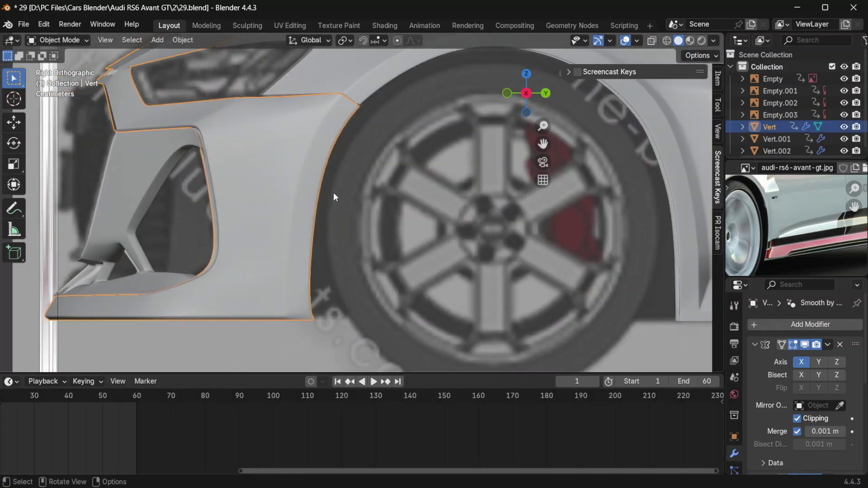
Relax the edge loop beside the front bumper's wheel-arch edge with Cubic interpolation, 1 iteration and Regular enabled.
key(Tab)
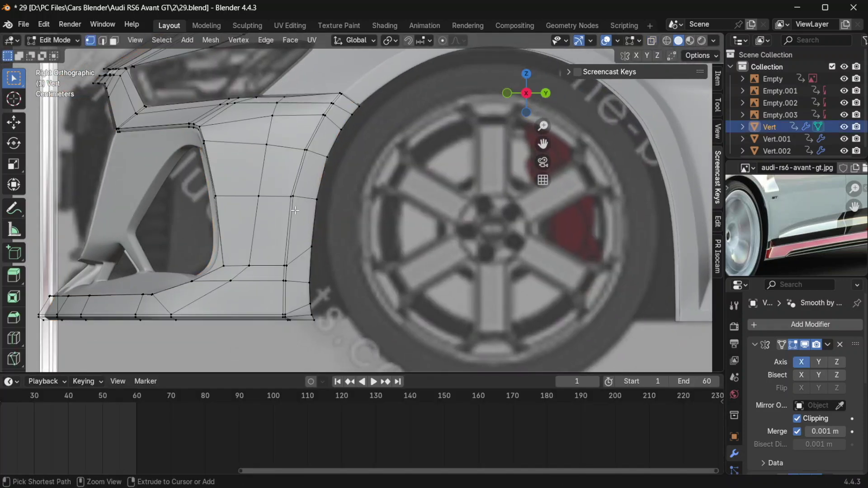
right_click(306, 161)
mouse_move(305, 161)
click(370, 215)
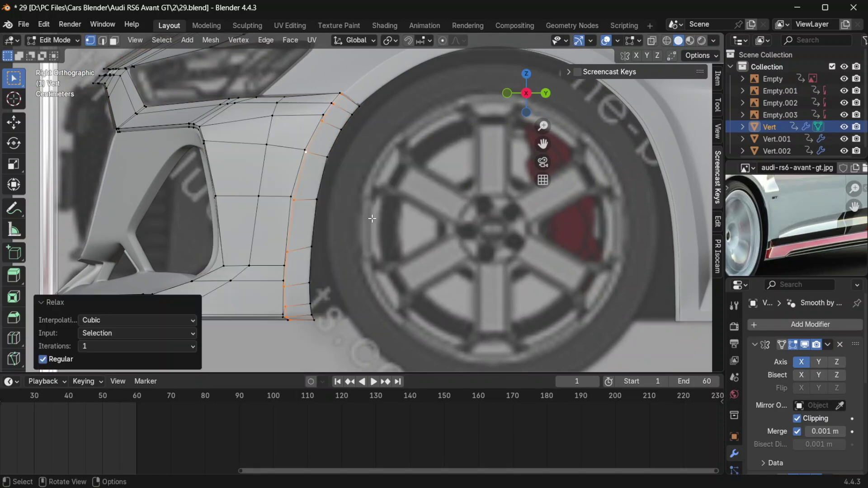
key(Tab)
scroll(358, 214, up, 1)
key(Tab)
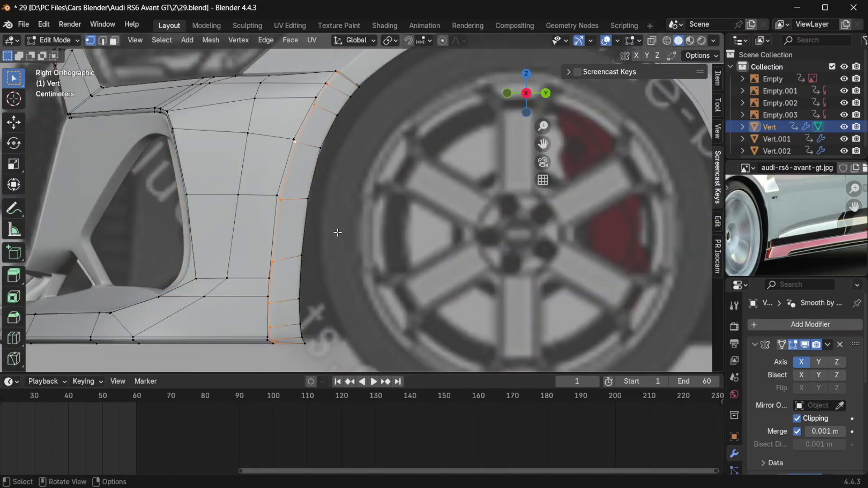
Examine the bumper's smoothed wheel-arch edge and its transition into the fender.
key(Tab)
key(Tab)
key(Tab)
key(Tab)
key(Tab)
click(366, 62)
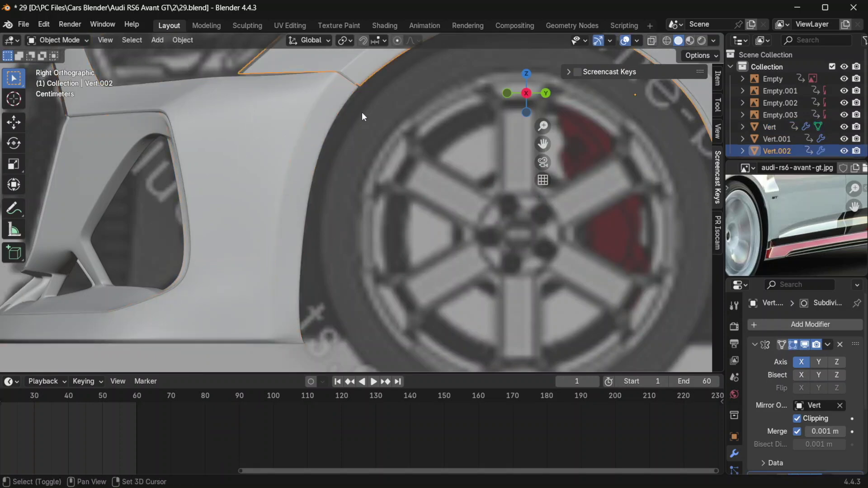
key(Tab)
key(Tab)
shift+middle_drag(326, 193, 301, 143)
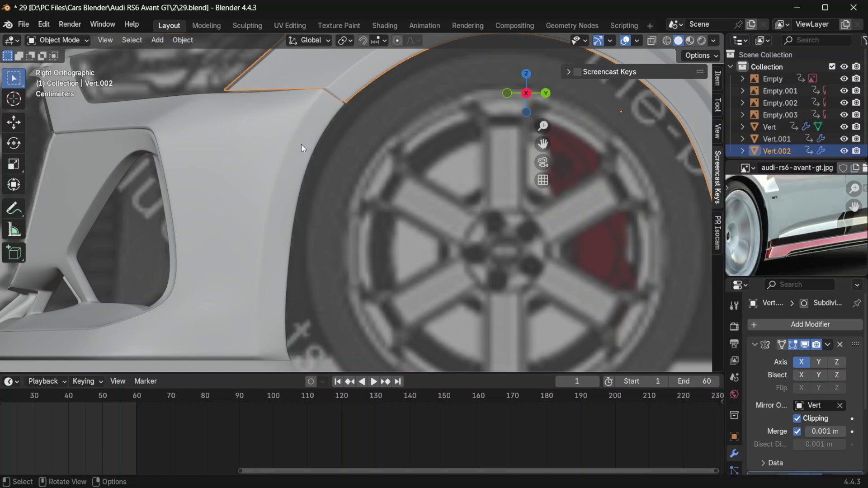
Slide the inner edge loop beside the bumper's wheel-arch edge with a factor of 0.650.
click(301, 145)
key(Tab)
key(g)
key(g)
click(318, 182)
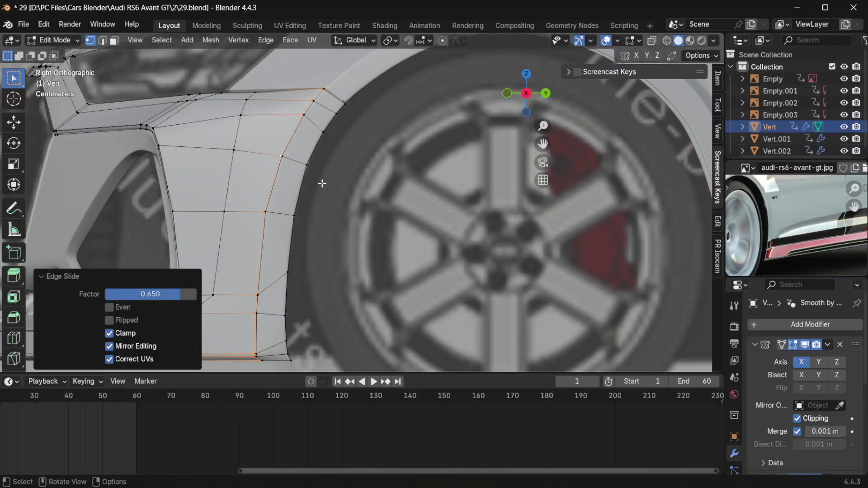
key(Tab)
key(Tab)
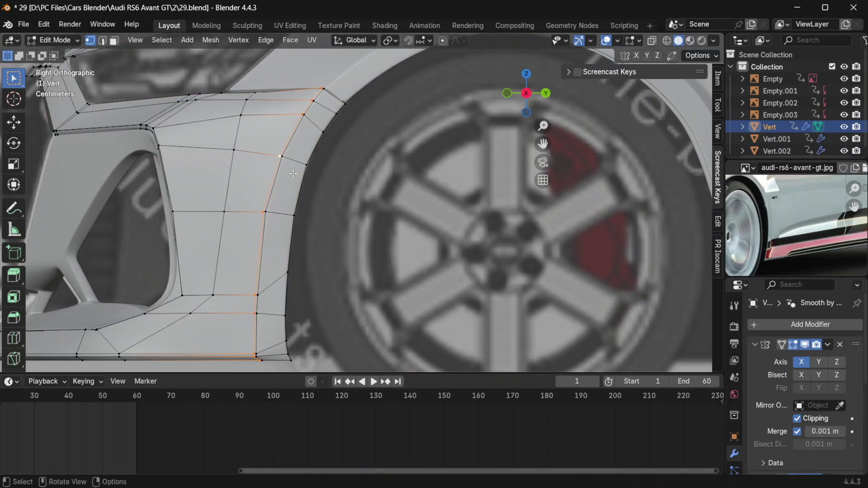
key(ctrl+r)
click(301, 160)
click(301, 159)
key(ctrl+z)
Slide the outer loop beside the bumper's wheel-arch edge close to its inner neighbour, with a factor of about 0.92.
key(g)
key(g)
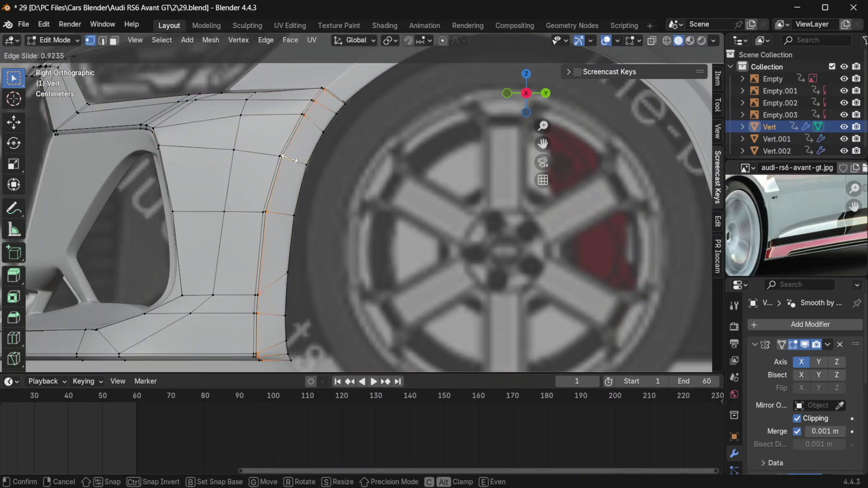
click(292, 158)
key(Tab)
Inspect how the bumper's wheel-arch corner meets the fender, including from the front.
scroll(341, 217, down, 6)
click(432, 183)
scroll(366, 185, up, 4)
middle_drag(365, 185, 403, 207)
key(KP_1)
scroll(378, 201, up, 6)
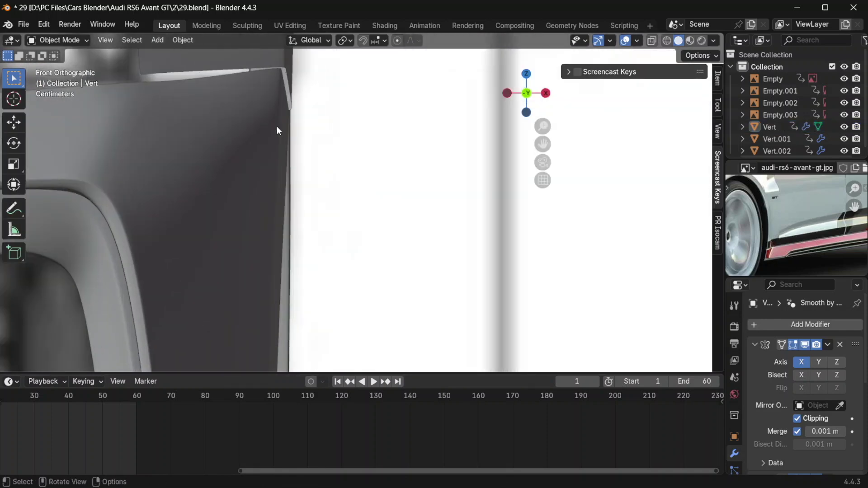
Move the vertex strip along the bumper's wheel-arch edge outward along X by about 0.0008 m to meet the fender.
click(277, 131)
scroll(279, 131, down, 6)
key(Tab)
middle_drag(368, 281, 348, 351)
key(alt+z)
drag(357, 351, 304, 233)
key(alt+z)
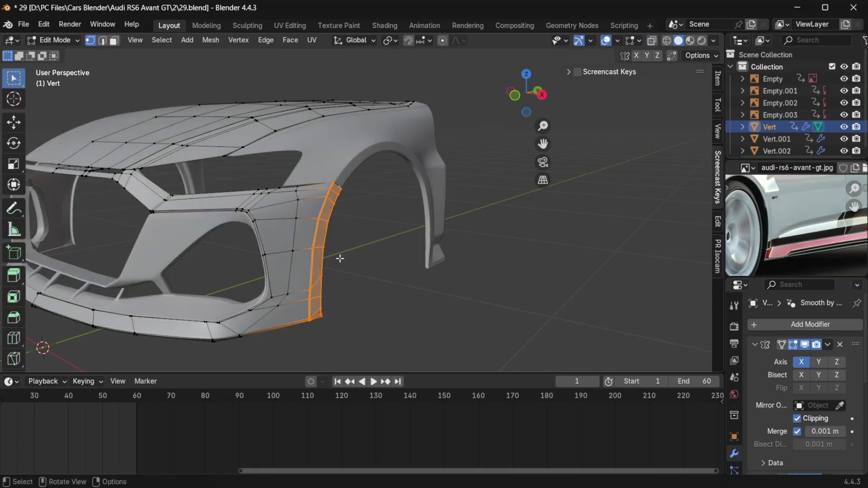
middle_drag(340, 258, 403, 252)
key(KP_1)
scroll(345, 195, up, 10)
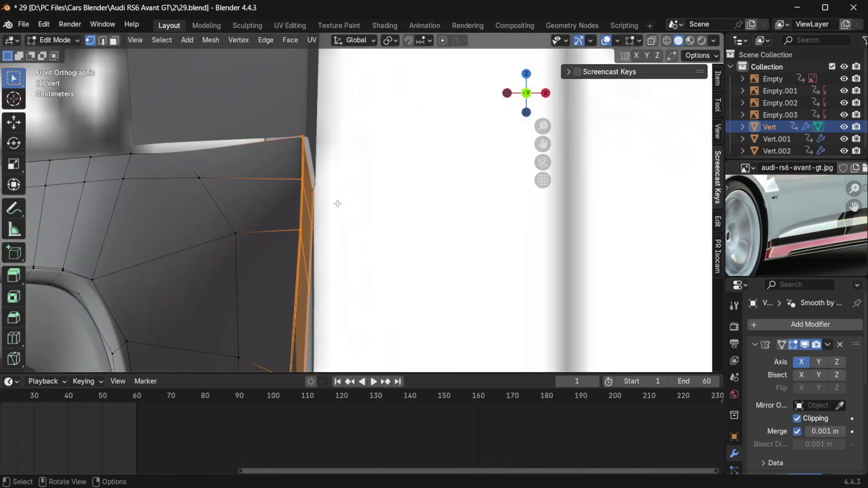
key(g)
key(y)
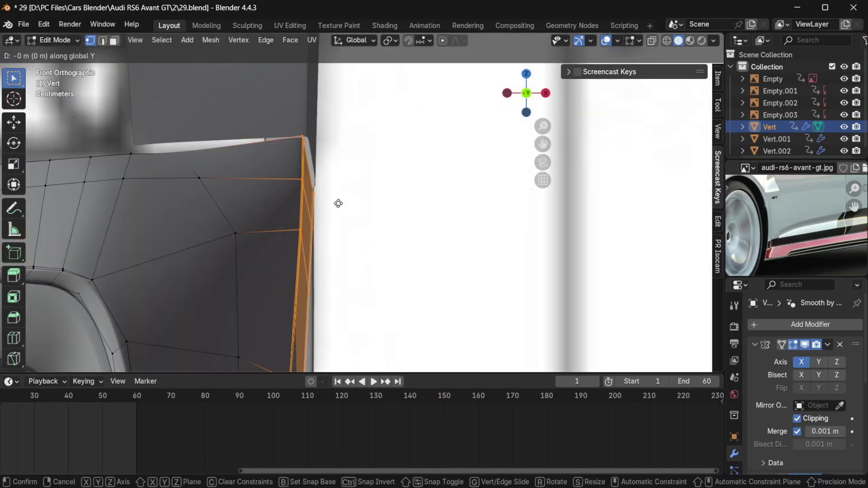
key(y)
key(x)
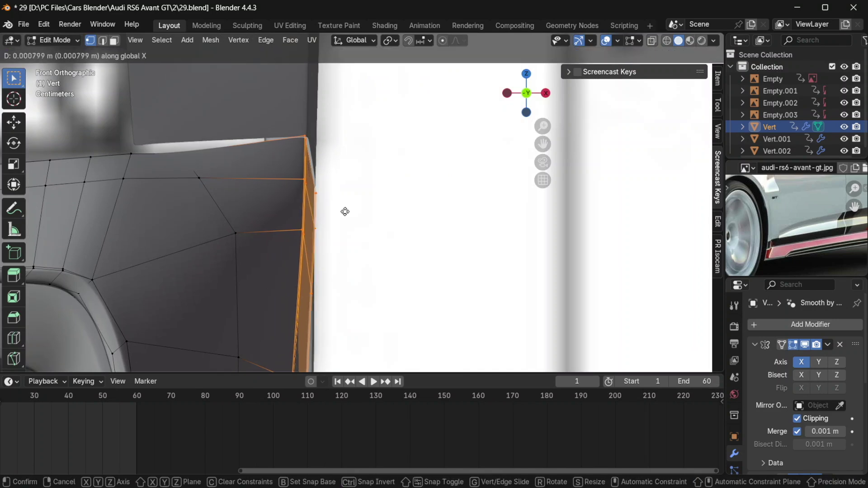
click(347, 212)
key(Tab)
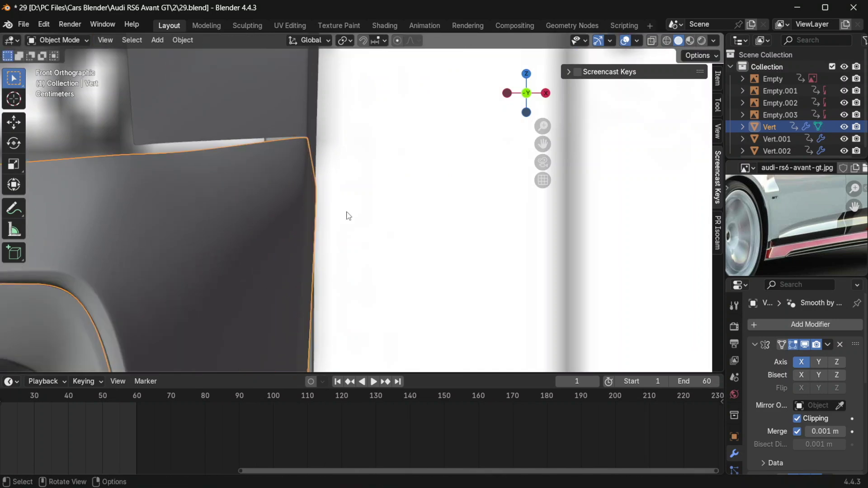
Raise the bumper's top-edge vertex between the headlight and the wheel arch by about 0.0025 m along Z.
key(Tab)
middle_drag(217, 167, 396, 78)
key(KP_3)
key(g)
key(z)
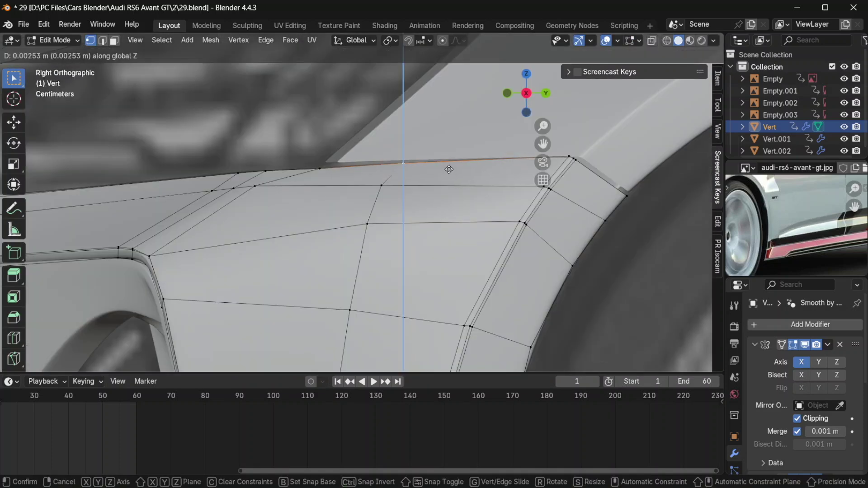
click(450, 168)
Adjust the height along Z of the next vertex forward on the bumper's top edge, near the headlight's rear corner.
drag(309, 157, 309, 157)
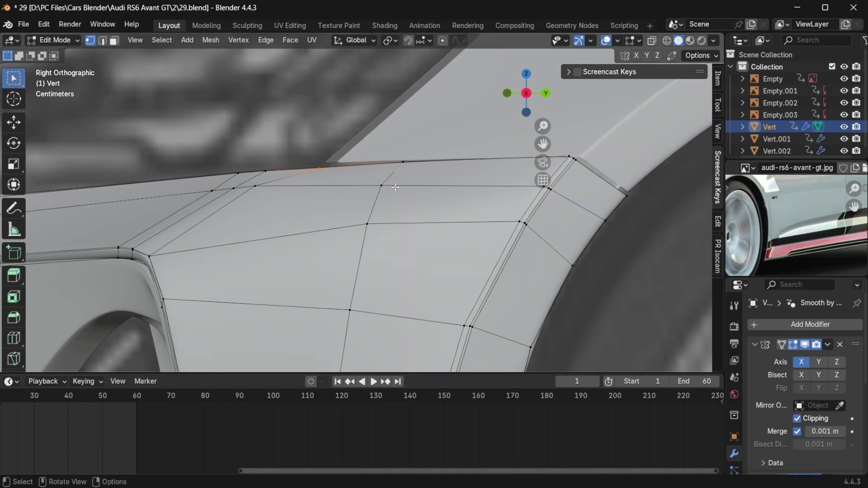
key(g)
key(z)
click(395, 183)
key(Tab)
Move the fender's lower front corner vertices beside the wheel arch by -0.00368 m along Y.
middle_drag(396, 183, 339, 185)
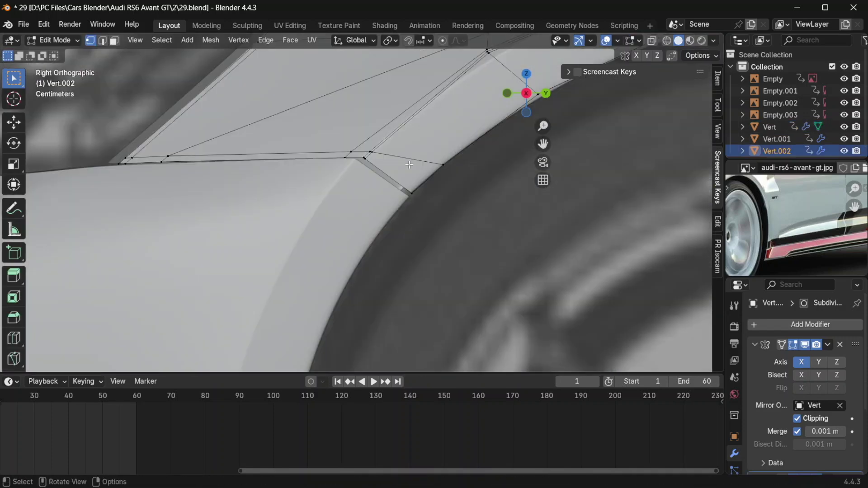
drag(401, 174, 332, 128)
key(g)
key(y)
click(409, 160)
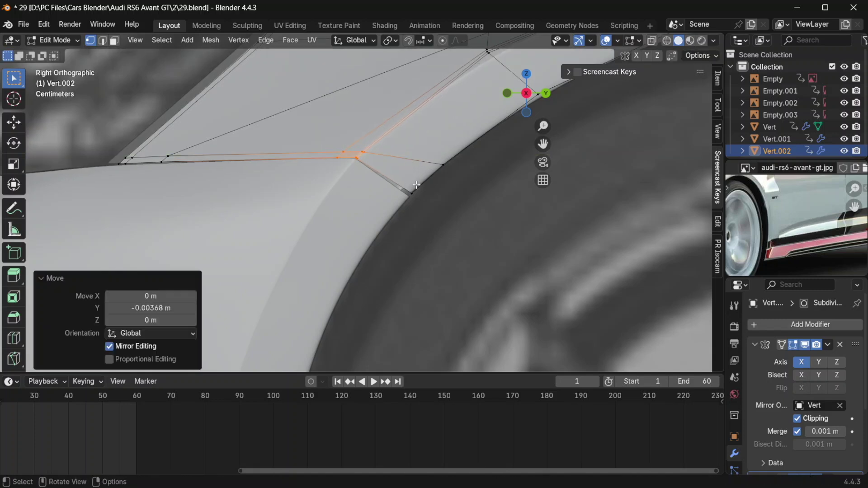
Raise the fender's lower front corner vertices along Z by about 0.0005 m to even the seam with the bumper.
key(alt+z)
click(431, 210)
click(358, 157)
key(g)
key(z)
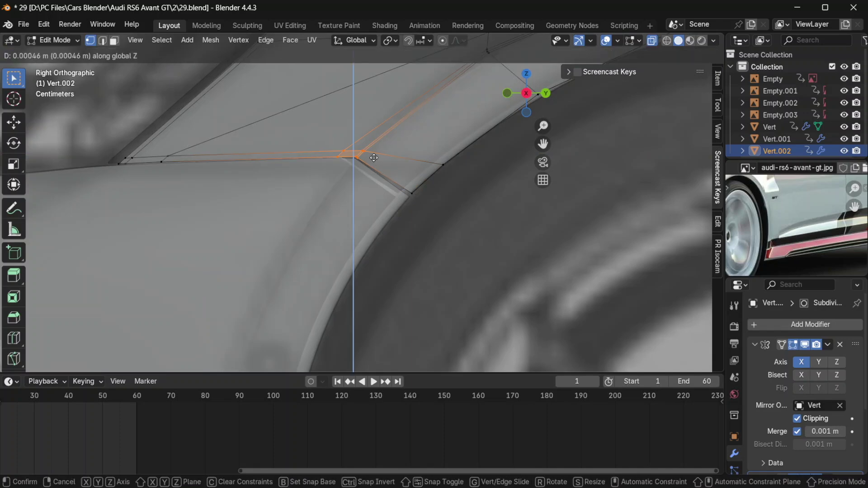
click(374, 157)
key(alt+z)
key(Tab)
scroll(402, 181, down, 5)
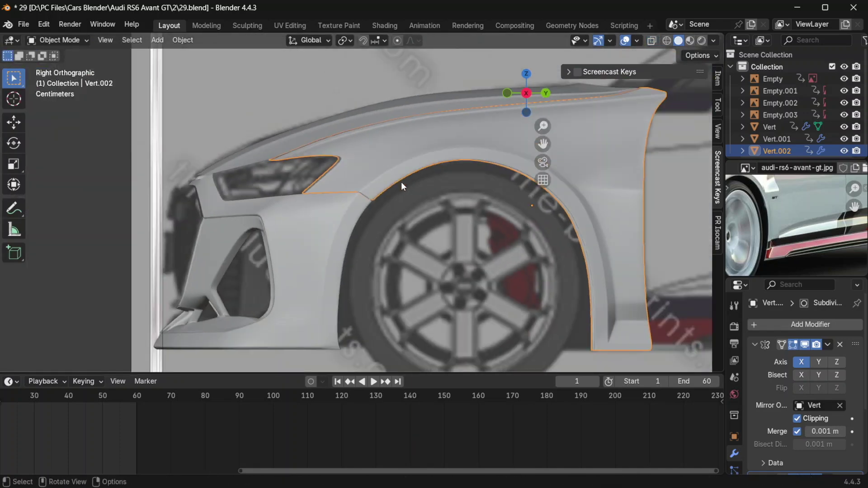
Nudge the fender's front wheel-arch tip to tighten the seam with the bumper, and save an incremental file version as 30.blend.
scroll(402, 185, down, 5)
scroll(358, 210, up, 8)
key(Tab)
key(g)
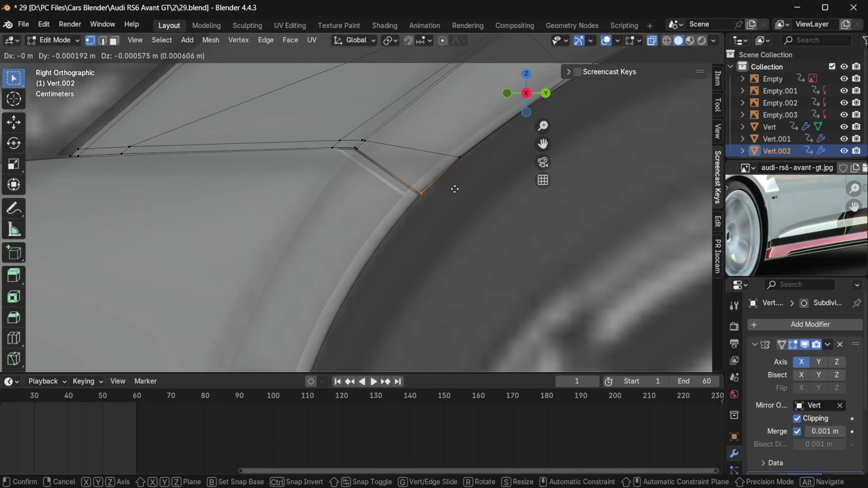
click(455, 189)
key(Tab)
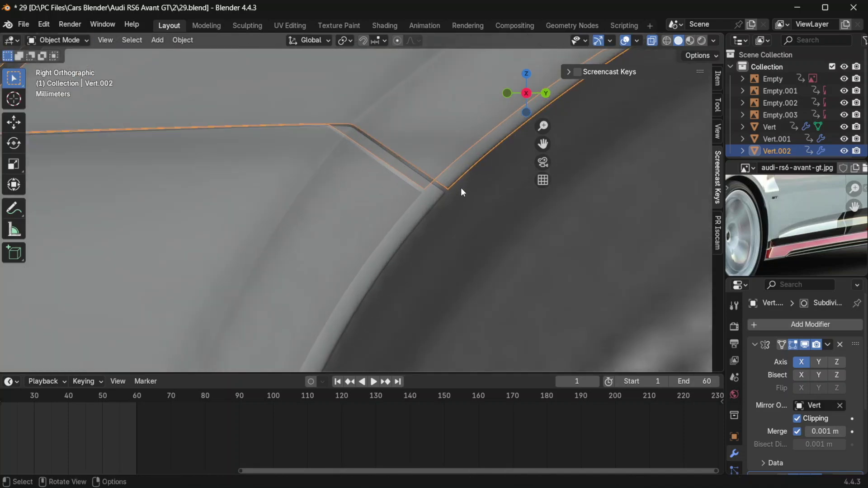
key(Tab)
key(g)
click(460, 190)
key(Tab)
scroll(459, 190, up, 2)
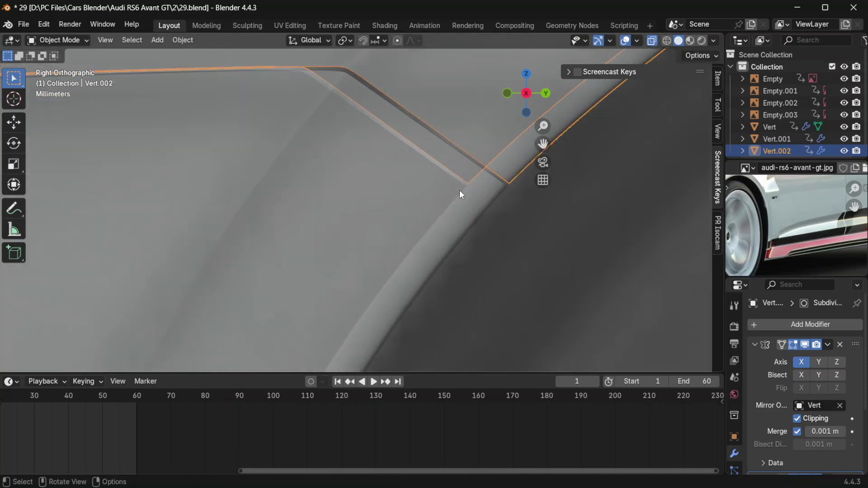
scroll(459, 190, down, 5)
key(ctrl+alt+s)
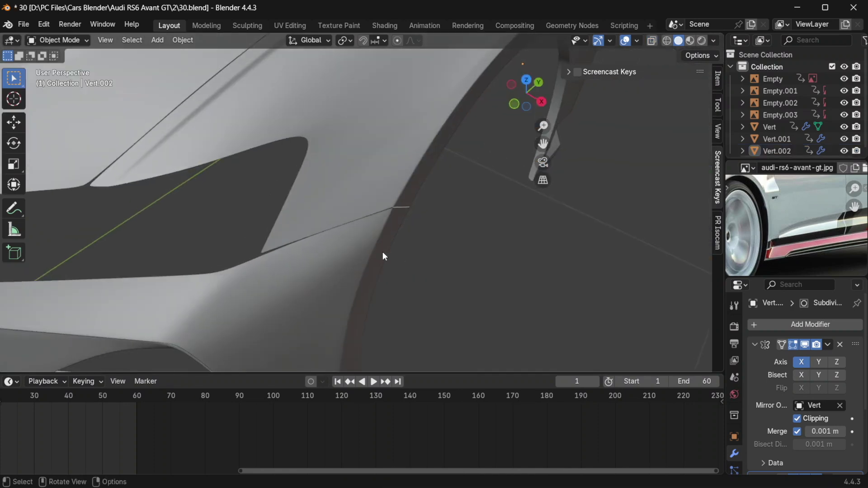
Examine the seam between the fender and bumper below the headlight from above and in perspective.
middle_drag(382, 252, 232, 302)
key(KP_7)
key(Tab)
key(Tab)
key(Tab)
key(alt+z)
shift+middle_drag(405, 162, 371, 298)
key(alt+z)
shift+middle_drag(432, 180, 395, 267)
key(alt+z)
key(alt+z)
middle_drag(424, 234, 468, 150)
Move the vertices at the fender's pointed corner below the headlight forward along Y in top view.
alt+click(218, 298)
drag(304, 348, 240, 253)
key(KP_5)
key(KP_7)
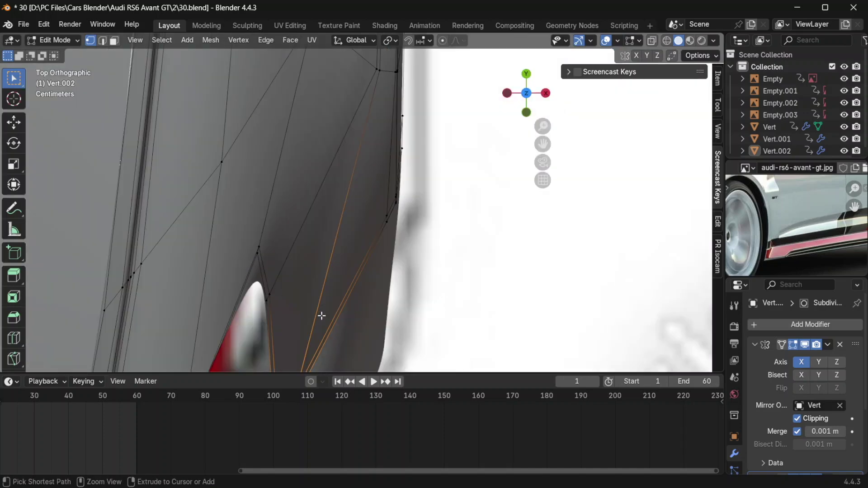
scroll(319, 320, up, 5)
key(g)
key(y)
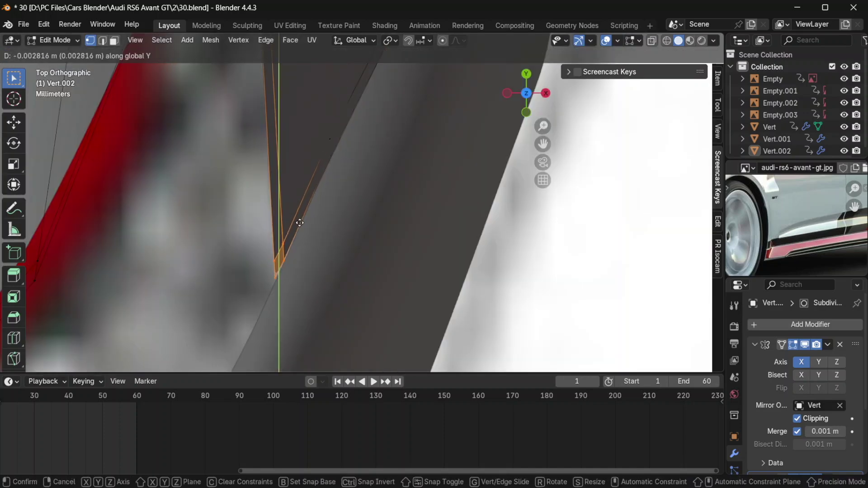
click(317, 230)
Examine the bumper and fender against the front and side blueprints, including the fender's lower rear end beside the sill.
scroll(358, 236, up, 2)
middle_drag(358, 236, 338, 156)
key(KP_3)
scroll(394, 191, down, 3)
scroll(395, 191, up, 2)
key(Tab)
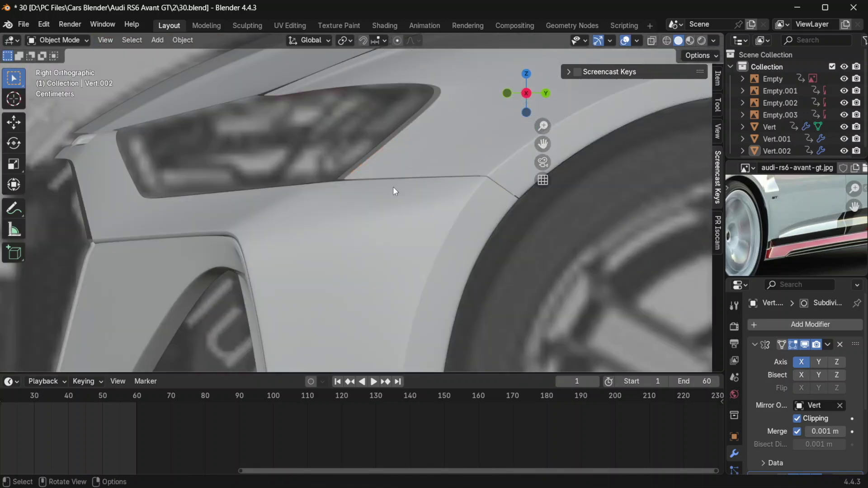
key(KP_1)
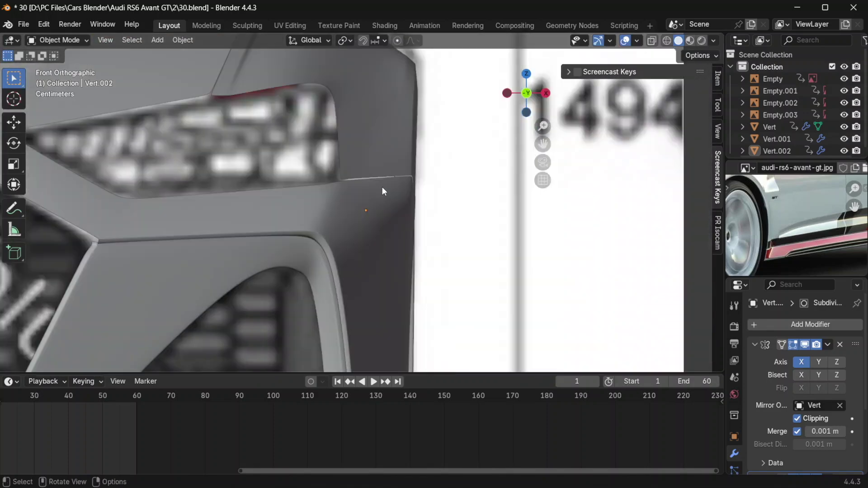
scroll(339, 191, down, 2)
scroll(354, 195, down, 2)
click(368, 209)
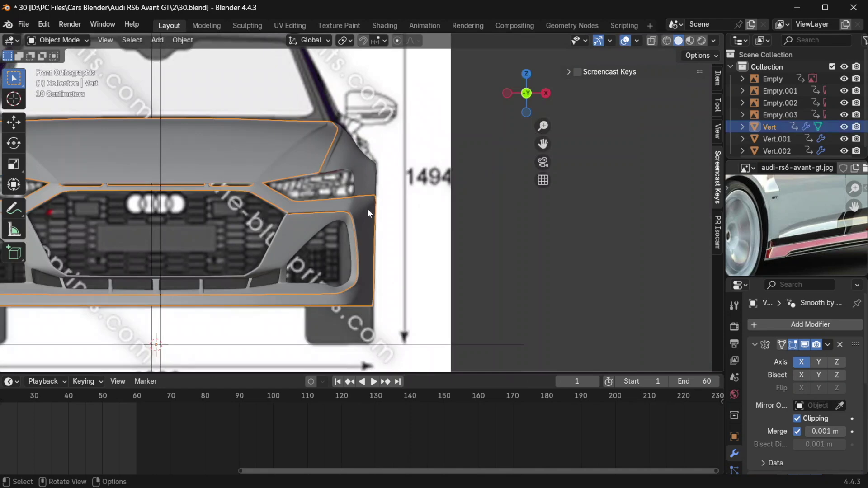
key(KP_3)
scroll(378, 286, up, 3)
scroll(378, 286, up, 1)
shift+middle_drag(378, 286, 258, 240)
scroll(298, 196, down, 2)
click(438, 126)
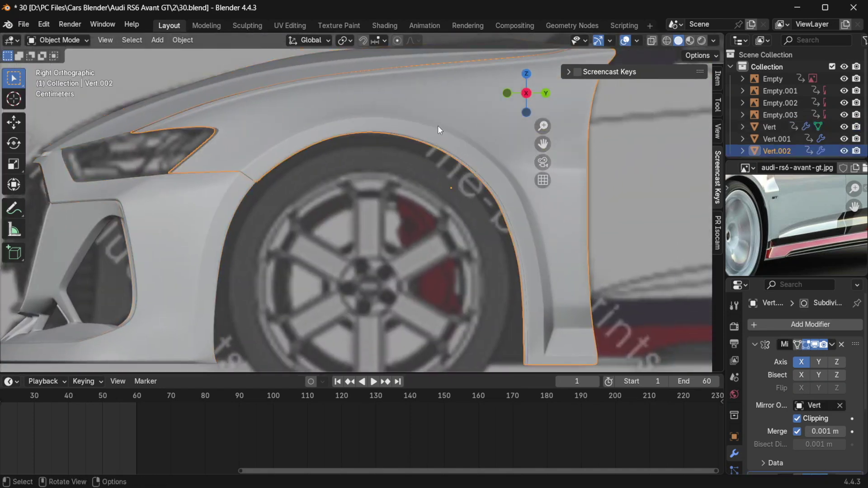
shift+middle_drag(438, 126, 394, 162)
scroll(478, 207, up, 2)
shift+middle_drag(438, 280, 349, 236)
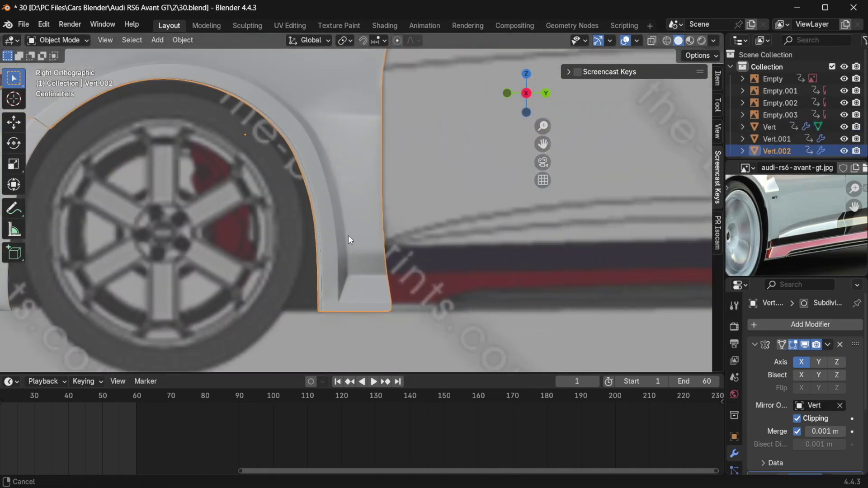
scroll(350, 219, down, 2)
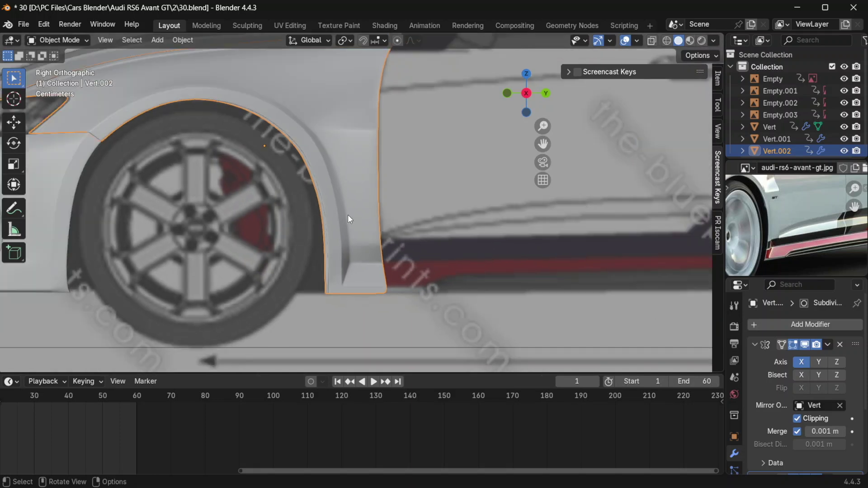
scroll(320, 189, up, 2)
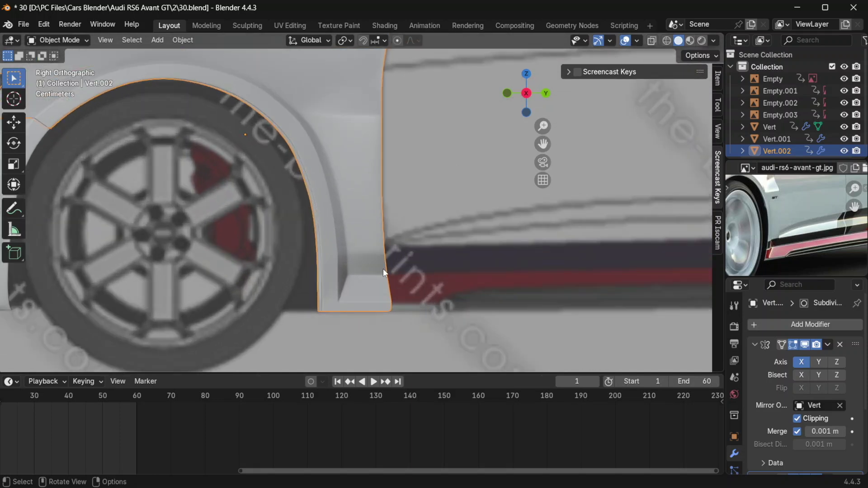
Apply the fender's rotation and scale, leaving its location unapplied.
key(ctrl+a)
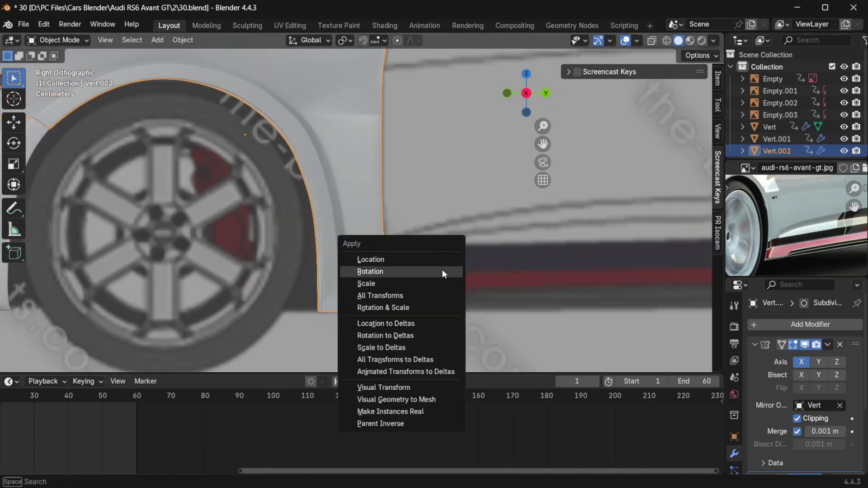
click(425, 307)
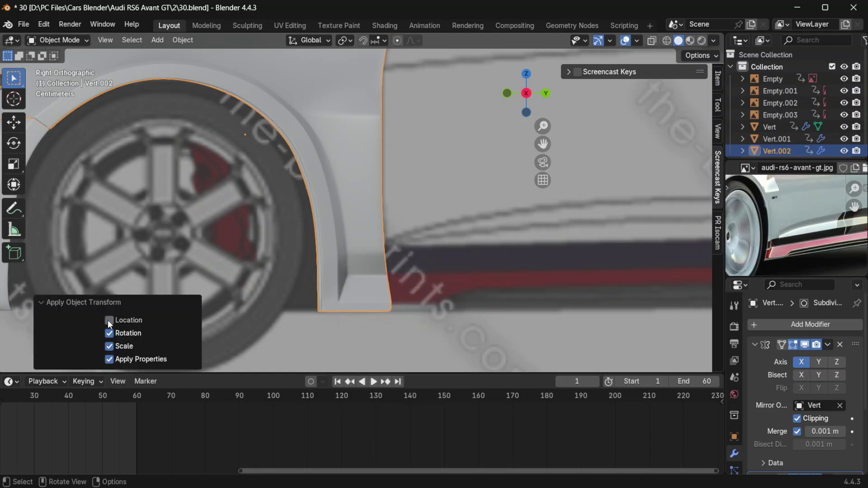
click(50, 309)
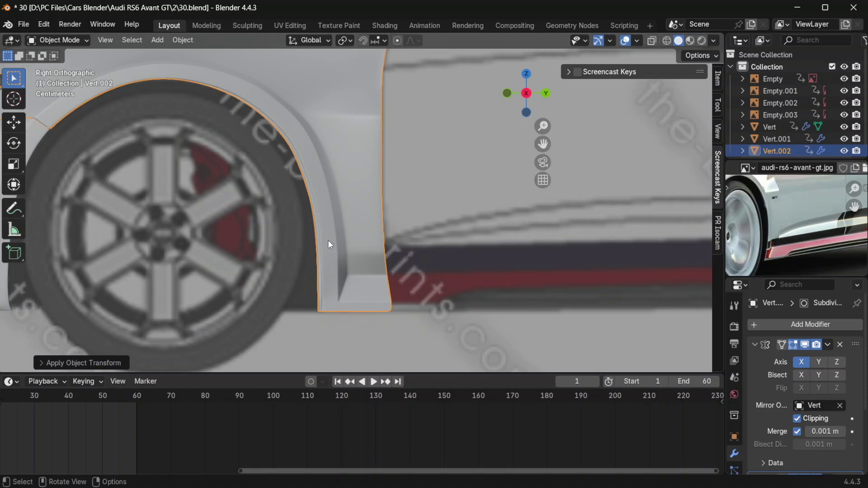
Add an edge loop near the fender's upper rear edge and slide it toward the hood side with a factor of about 0.86.
scroll(328, 240, down, 4)
middle_drag(363, 219, 465, 272)
click(487, 245)
key(KP_7)
scroll(437, 211, up, 6)
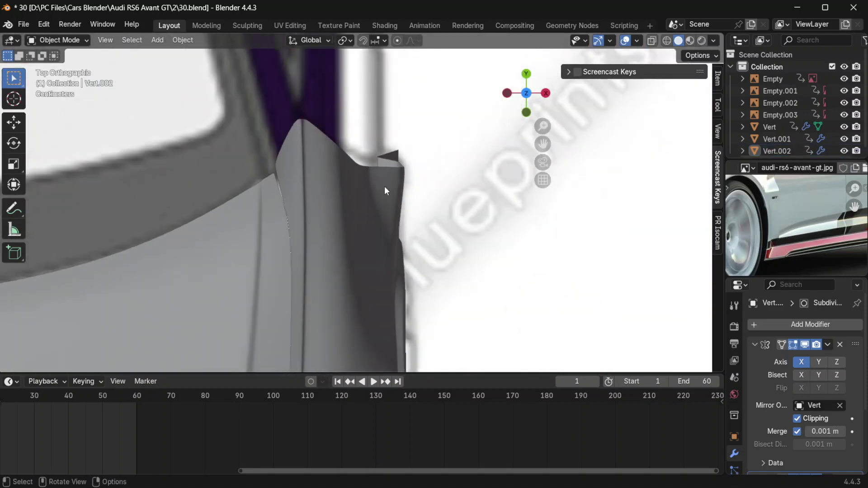
key(Tab)
key(ctrl+r)
click(272, 175)
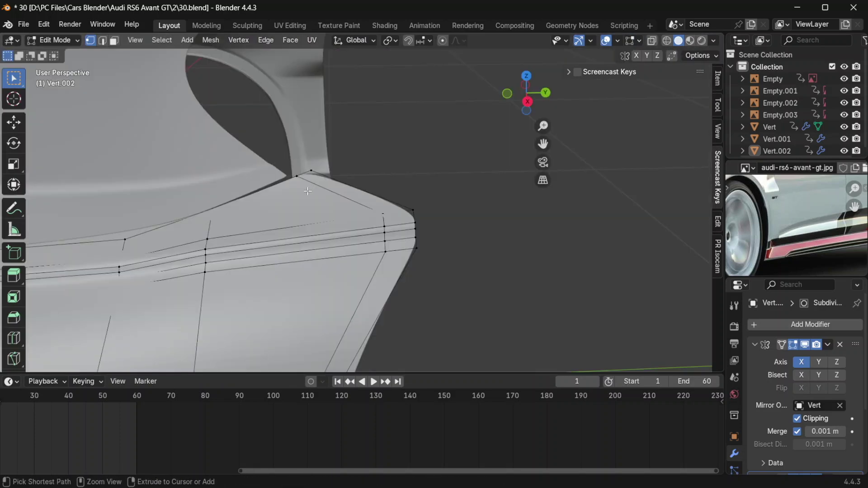
key(ctrl+r)
click(322, 190)
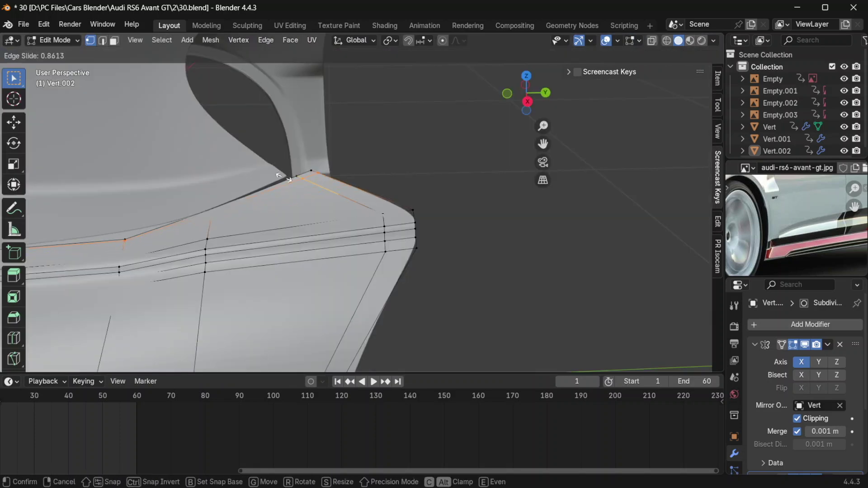
click(280, 175)
key(Tab)
Move the vertices at the fender's inner rear corner by about 0.003 m, mainly forward, to align with the hood corner.
scroll(347, 208, down, 8)
middle_drag(295, 245, 364, 216)
key(KP_7)
click(364, 215)
click(370, 185)
key(Tab)
drag(374, 213, 338, 177)
key(g)
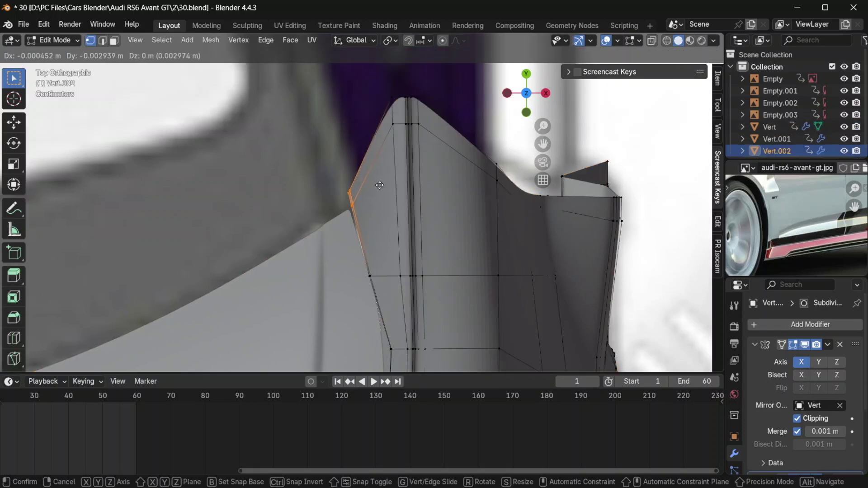
click(380, 186)
Nudge the next vertex along the fender's hood-side edge by about 0.0006 m, and save an incremental file version as 31.blend.
drag(389, 310, 355, 254)
key(g)
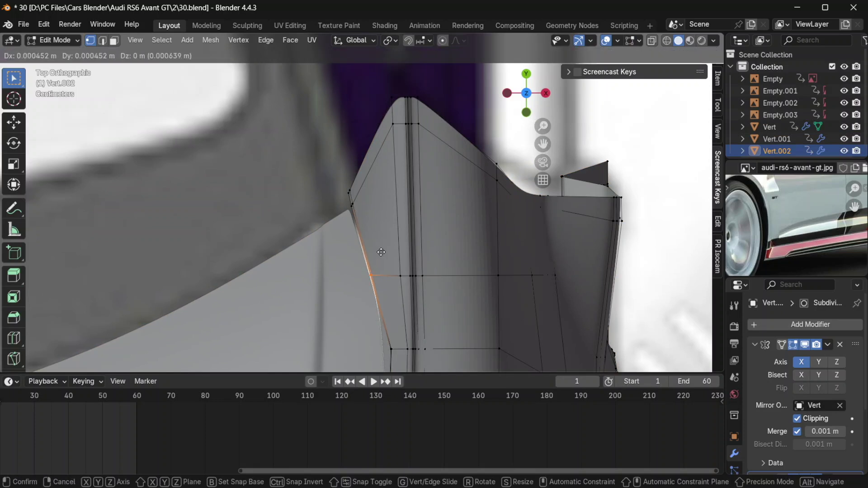
click(380, 253)
click(351, 194)
key(b)
drag(356, 198, 329, 174)
key(Tab)
key(ctrl+alt+s)
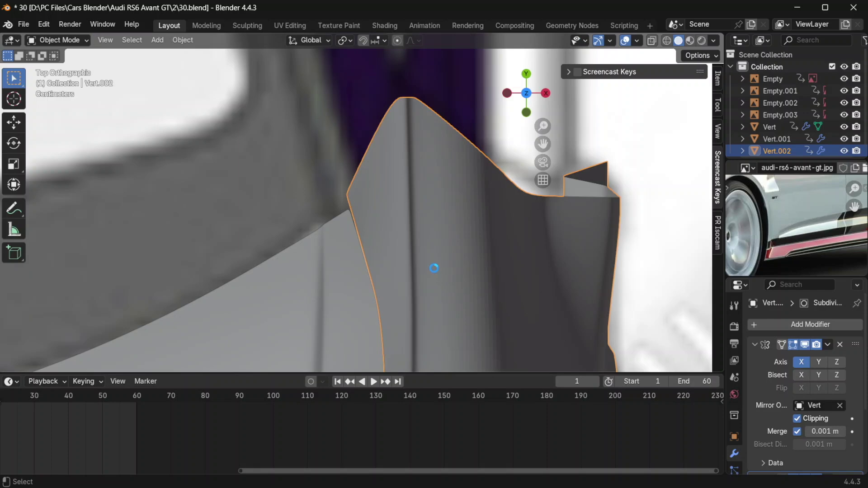
Switch to the Audi RS6 GT walkaround video on YouTube and jump to 2:34 to study the area around the mirror.
scroll(434, 272, down, 7)
scroll(435, 272, down, 1)
middle_drag(439, 279, 445, 200)
click(412, 209)
key(alt+Tab)
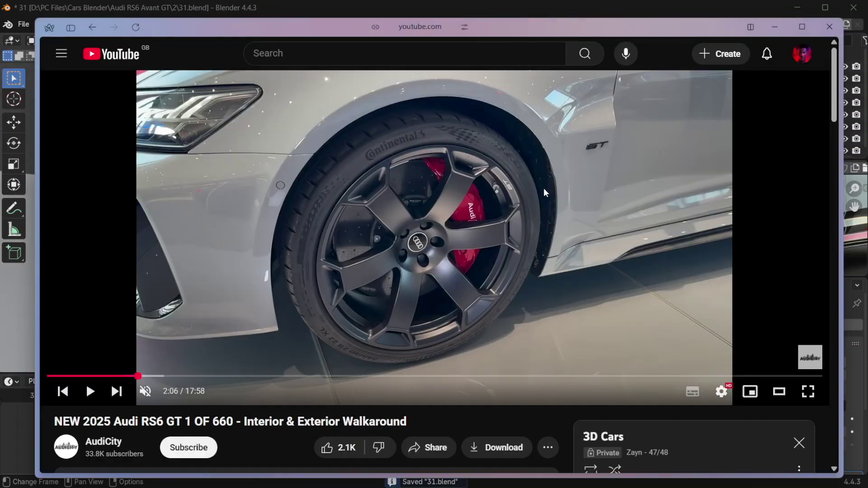
click(158, 376)
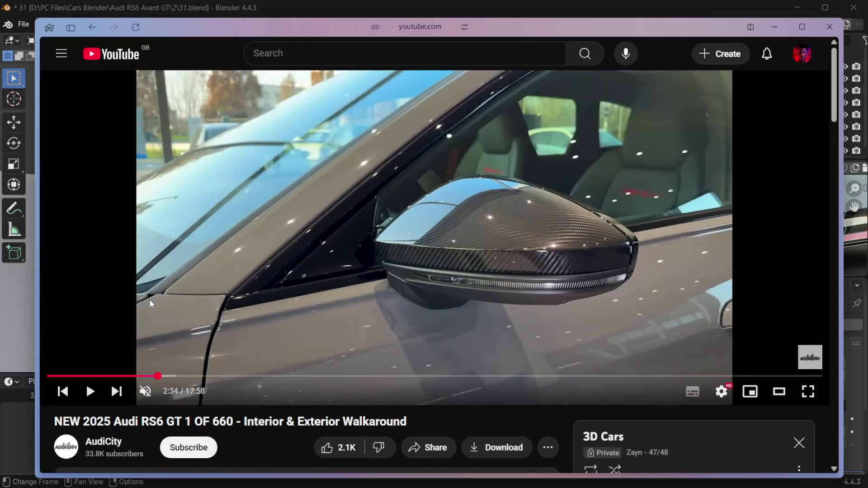
Return to Blender and shift the vertices at the fender's upper rear corner along Y by about -0.001 m in top view.
key(alt+Tab)
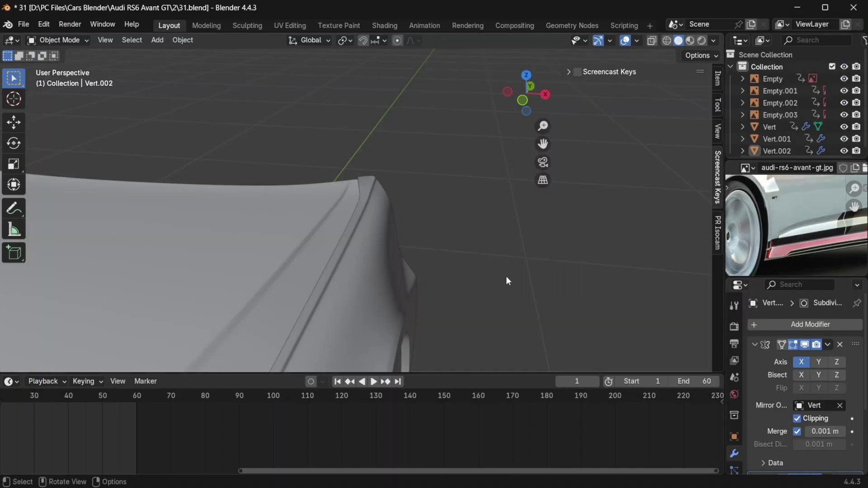
middle_drag(378, 237, 367, 159)
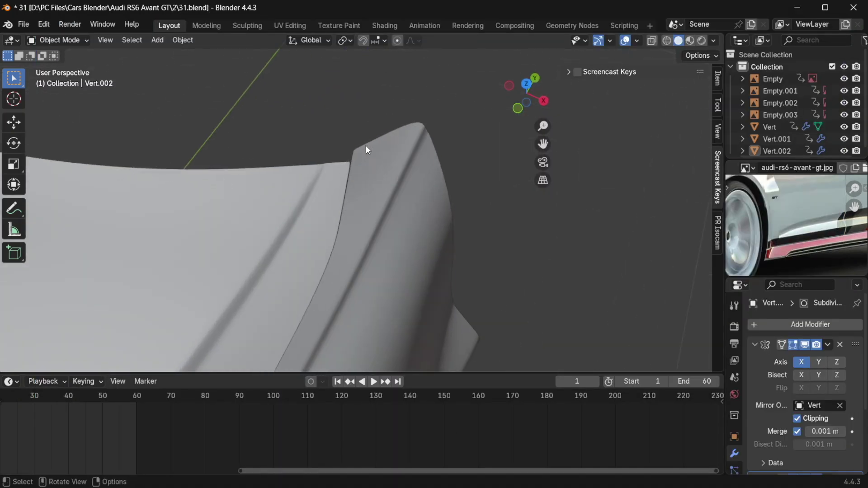
click(367, 149)
key(KP_7)
key(alt+z)
key(Tab)
drag(288, 106, 432, 223)
key(g)
key(y)
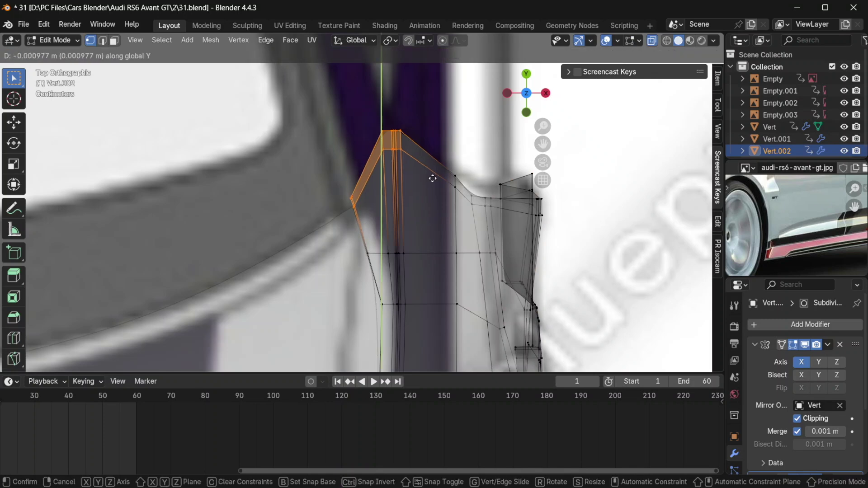
click(433, 180)
Nudge the fender's rear corner vertices slightly outward along X and save an incremental file version as 32.blend.
key(g)
key(x)
click(427, 183)
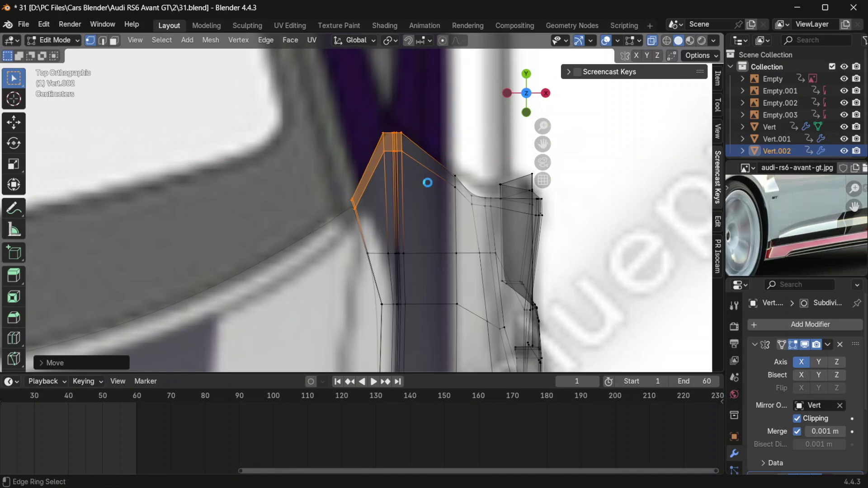
key(Tab)
key(ctrl+alt+s)
Slide the lower vertices of the bumper's wheel-arch crease upward to level them with the arch edge vertex in side view.
scroll(432, 186, down, 6)
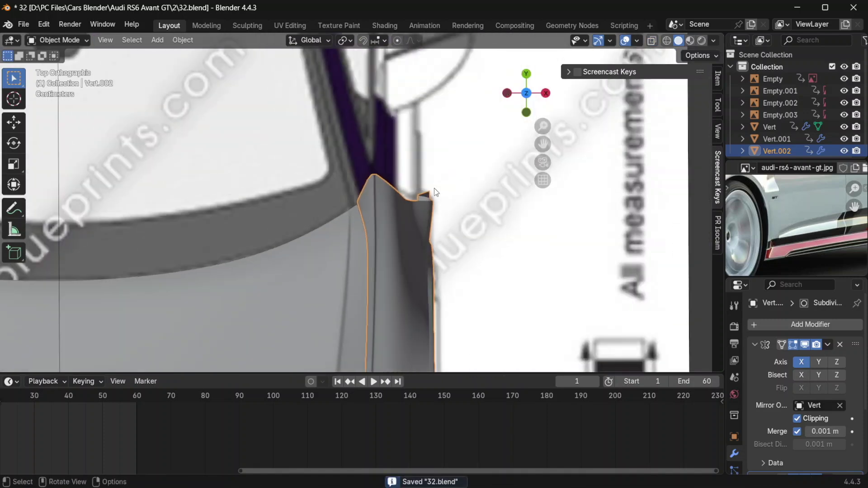
middle_drag(459, 244, 350, 246)
click(430, 201)
click(350, 246)
key(KP_3)
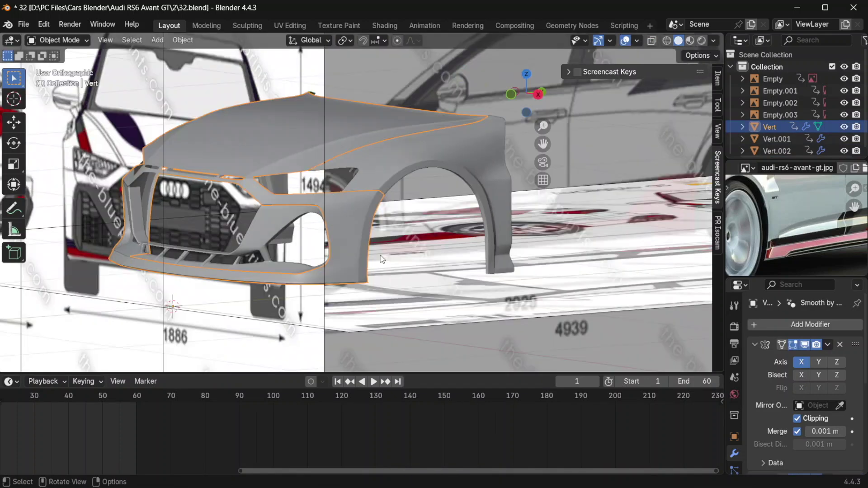
scroll(311, 255, up, 3)
shift+middle_drag(231, 251, 380, 220)
scroll(384, 214, up, 4)
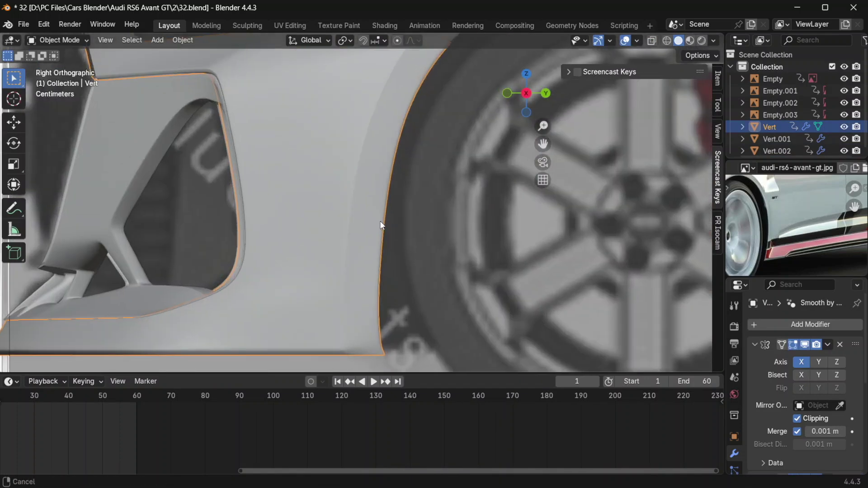
key(Tab)
key(alt+z)
drag(326, 261, 362, 277)
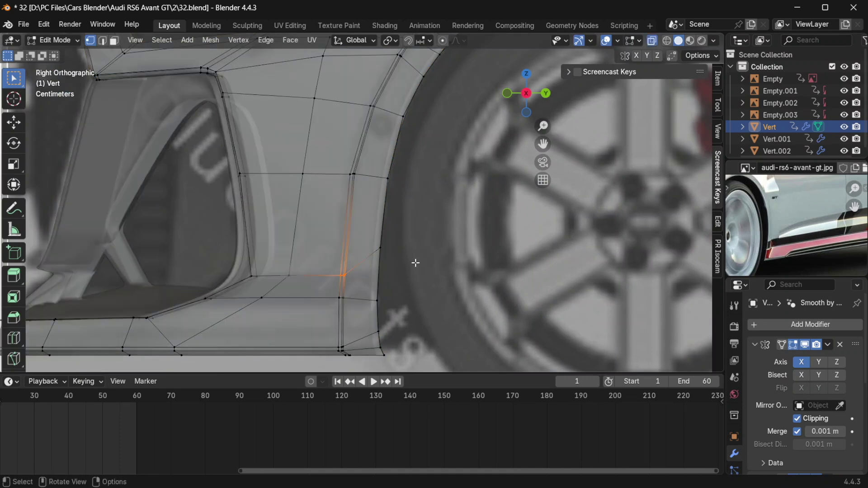
key(g)
key(y)
click(401, 248)
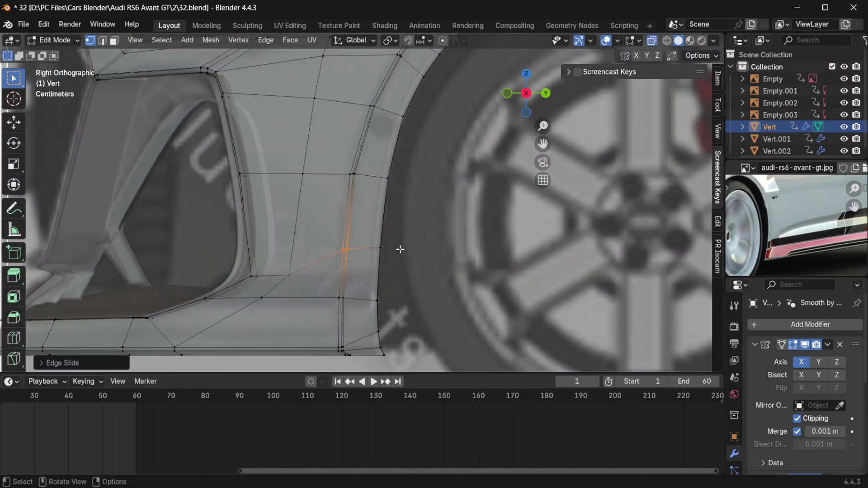
key(Tab)
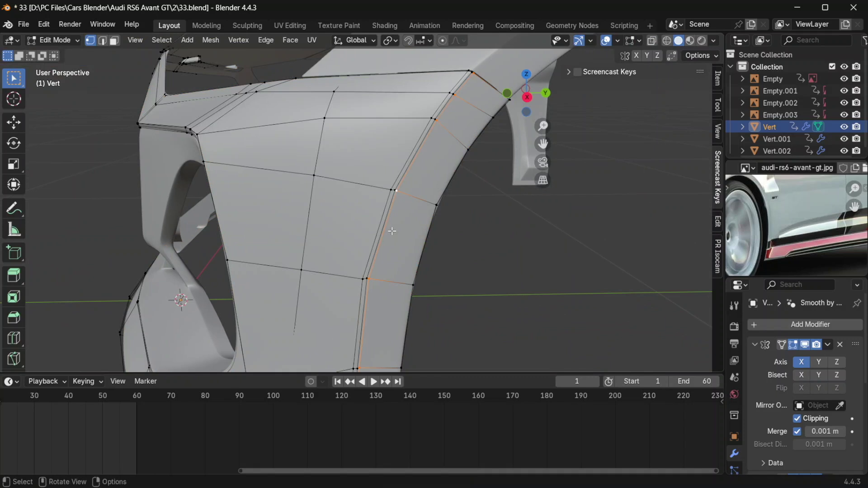
Slide the edge loop beside the bumper's wheel-arch crease to adjust the crease's sharpness.
key(g)
key(g)
click(392, 230)
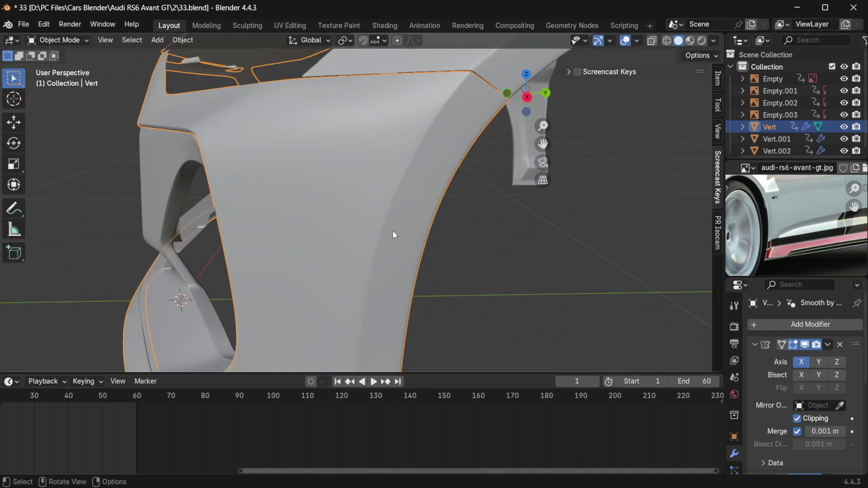
key(Tab)
scroll(403, 231, down, 5)
middle_drag(414, 241, 402, 208)
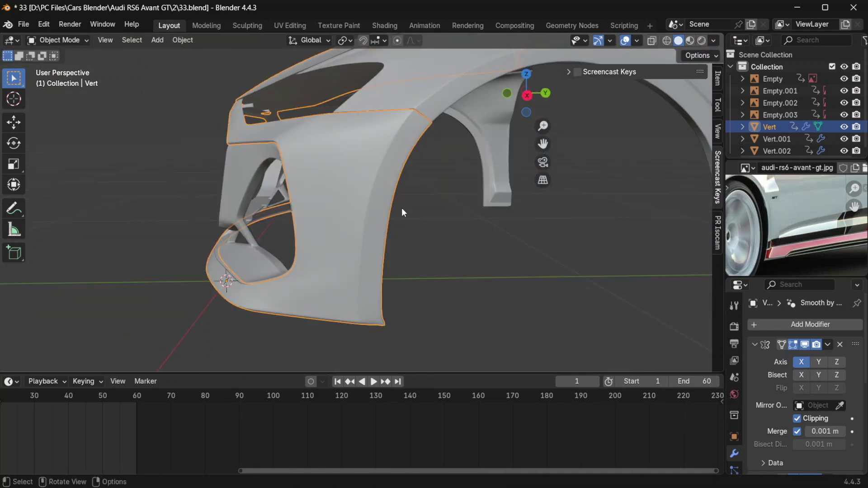
Select the outermost loop of the bumper's wheel-arch crease and slide it toward the arch edge with a factor of about -0.03.
key(Tab)
key(a)
key(alt+a)
scroll(402, 209, up, 6)
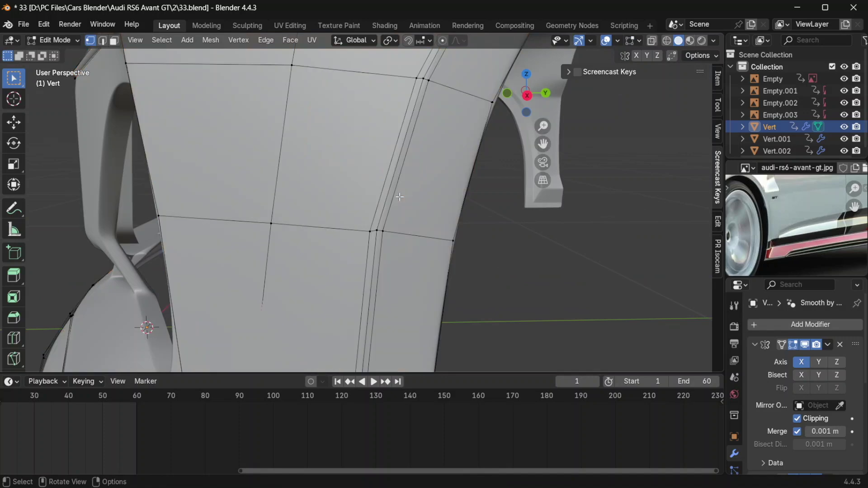
alt+click(400, 197)
key(g)
key(g)
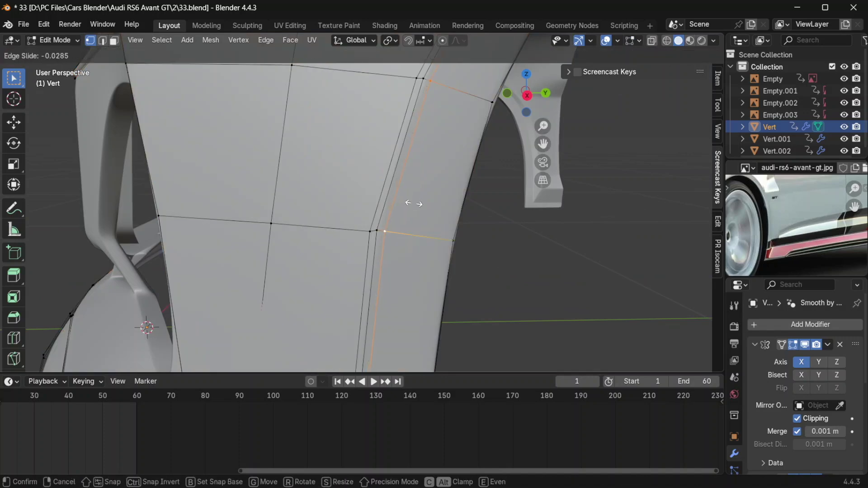
click(413, 203)
key(Tab)
scroll(414, 204, down, 6)
middle_drag(413, 204, 334, 255)
scroll(457, 217, up, 5)
Slide the vertex at the side vent's lower outer corner along its edge.
key(Tab)
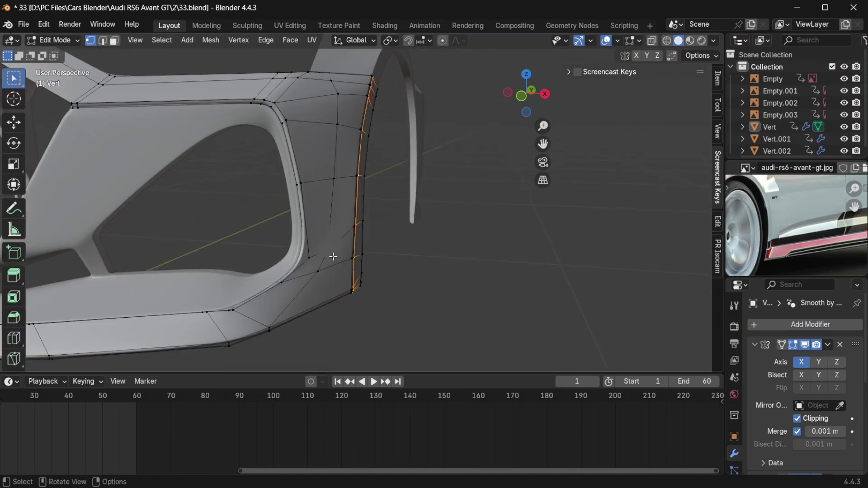
scroll(348, 261, up, 2)
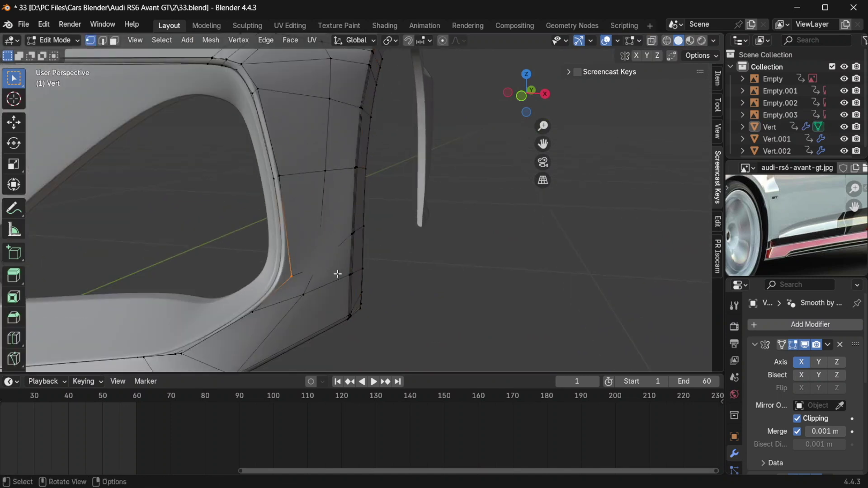
key(g)
key(g)
click(341, 264)
Slide the vertex between the vent's lower corner and the wheel-arch crease, and shift it slightly outward along X.
middle_drag(328, 273, 381, 258)
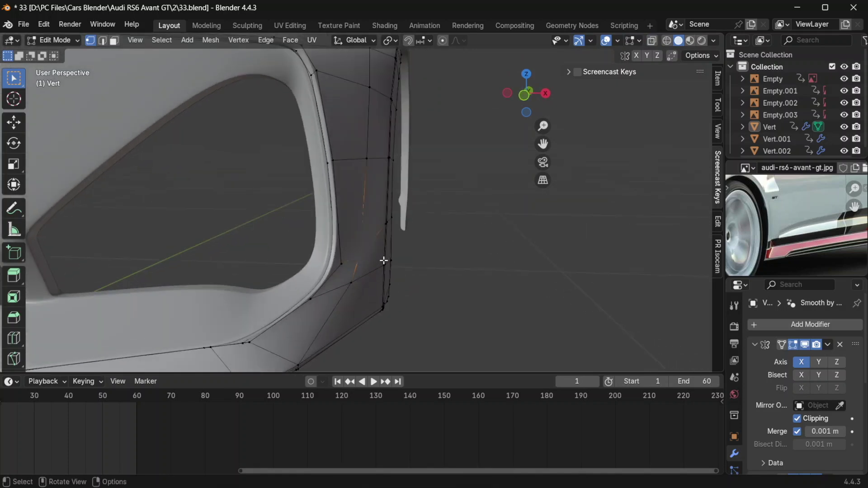
key(shift+v)
click(387, 255)
key(g)
key(x)
click(390, 255)
key(Tab)
middle_drag(402, 256, 355, 237)
key(Tab)
middle_drag(195, 302, 267, 206)
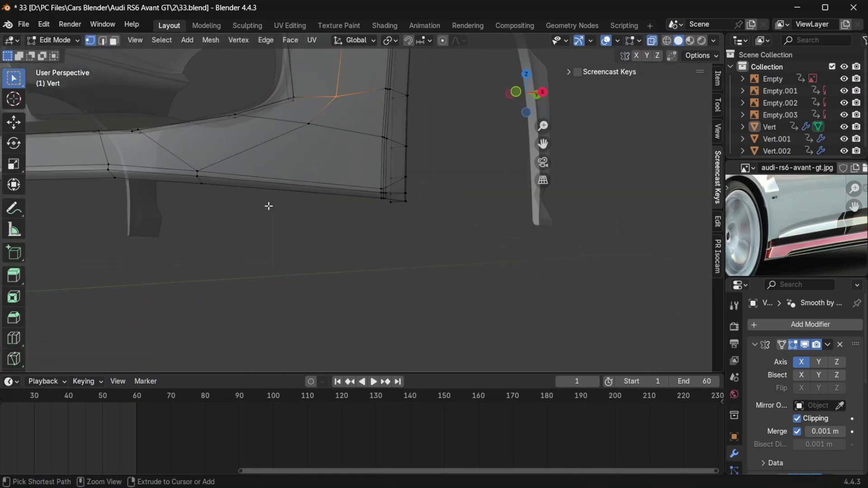
Cut a new edge with the Knife from the vertex below the vent's outer corner down to the bumper's bottom edge.
key(ctrl+r)
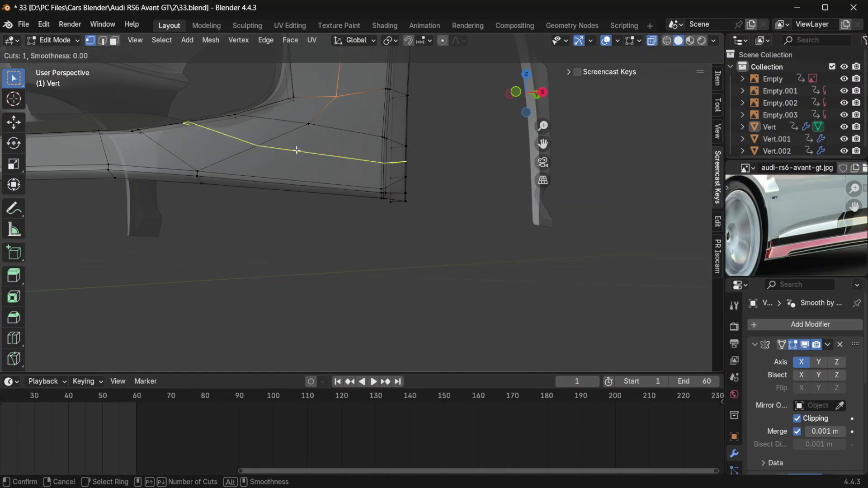
right_click(301, 162)
key(k)
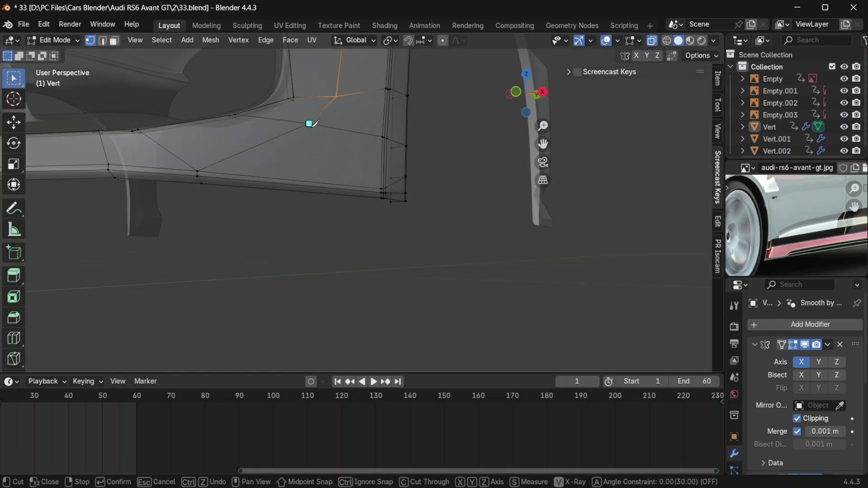
click(292, 189)
key(Return)
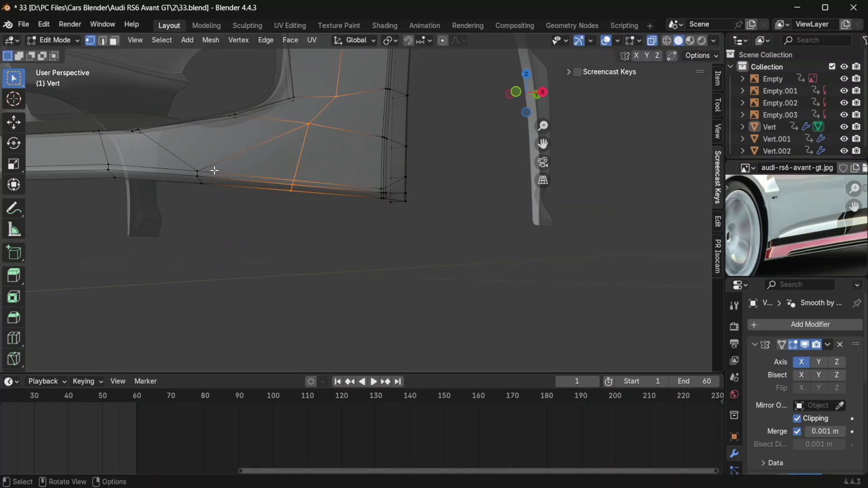
Dissolve the diagonal edge running from the knife cut's upper vertex to the bumper's lower corner.
key(2)
click(245, 160)
key(x)
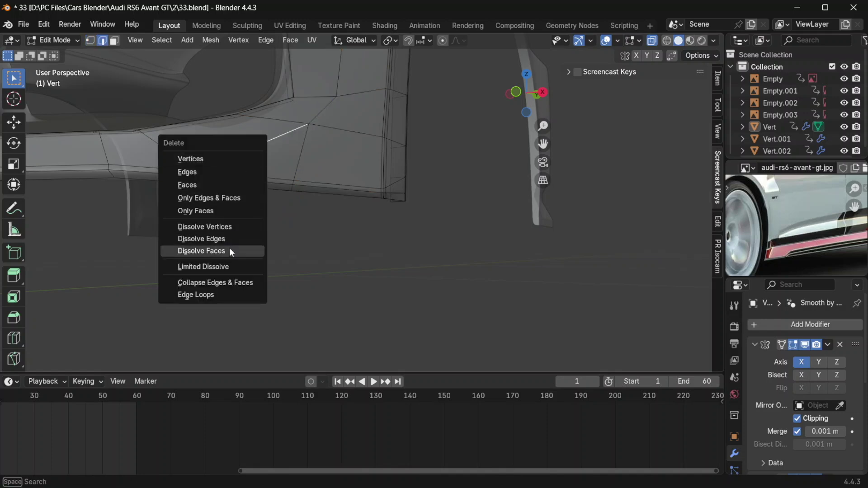
click(230, 234)
middle_drag(231, 231, 243, 204)
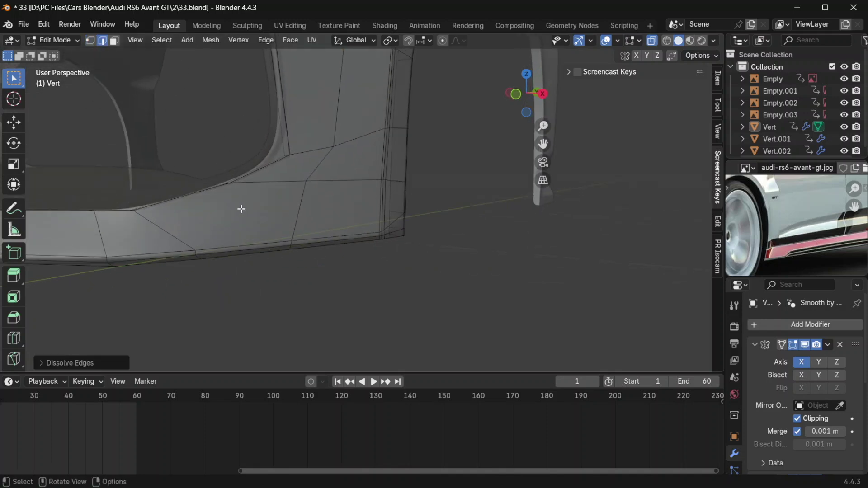
key(Tab)
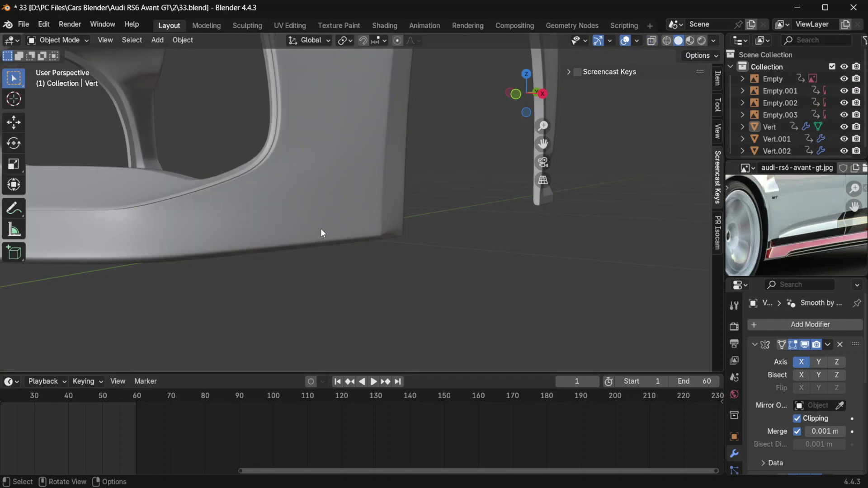
Slide the bumper's bottom-edge vertices to even their spacing, moving the knife cut's lower end by a factor of about -0.53.
scroll(319, 231, down, 4)
scroll(352, 239, up, 5)
key(Tab)
middle_drag(357, 243, 310, 223)
key(Tab)
key(Tab)
key(1)
click(355, 241)
alt+click(265, 160)
key(g)
key(g)
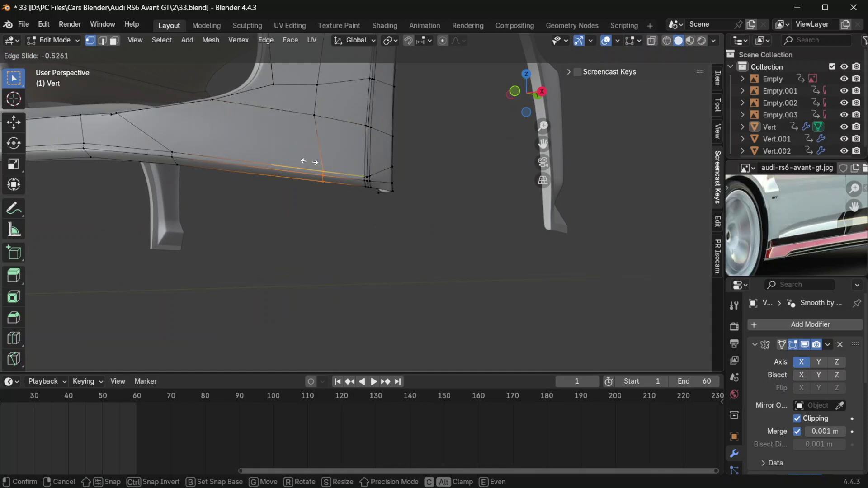
click(303, 163)
middle_drag(304, 163, 117, 176)
Try to slide the vertex at the bend of the vent opening's lower edge along its edge.
click(130, 190)
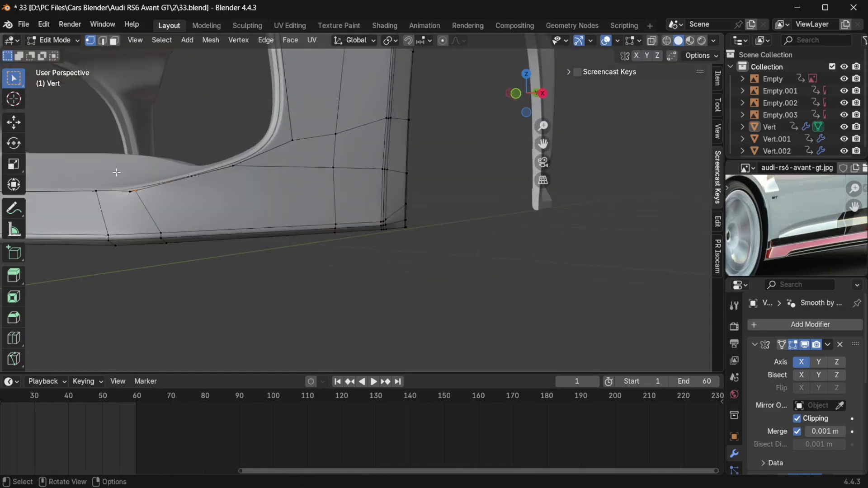
middle_drag(177, 208, 259, 271)
scroll(258, 251, up, 3)
key(alt+z)
key(g)
key(g)
click(264, 267)
key(alt+z)
middle_drag(307, 247, 364, 261)
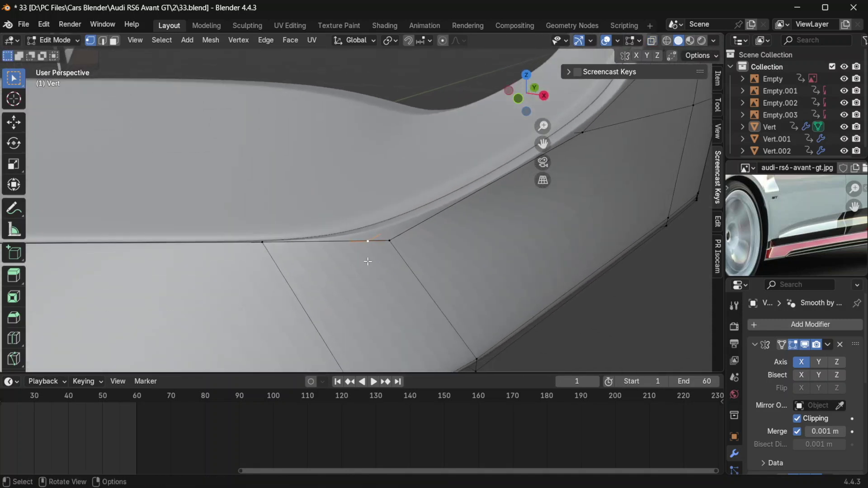
Undo the recent bumper edits to compare the vent's lower edge, and redo the bottom-edge slides.
key(ctrl+z)
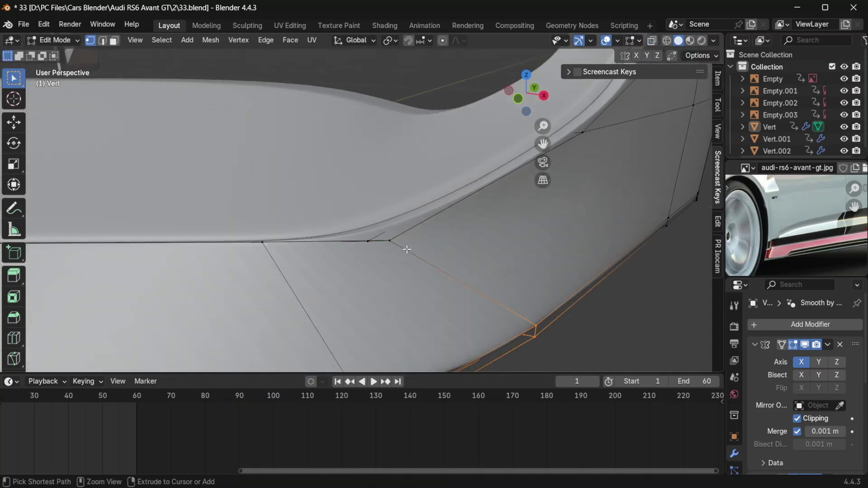
key(ctrl+z)
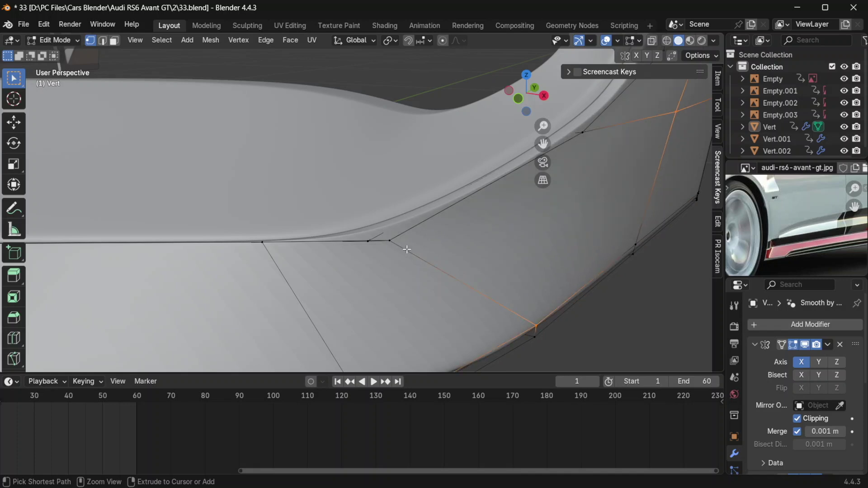
key(ctrl+z)
key(ctrl+z)
scroll(385, 242, down, 5)
scroll(384, 243, up, 8)
scroll(384, 242, down, 8)
scroll(304, 215, down, 1)
scroll(369, 221, up, 9)
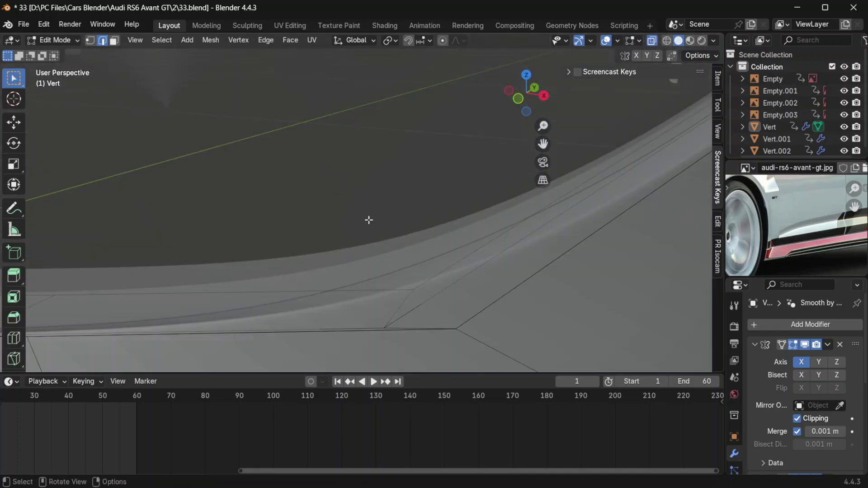
key(1)
scroll(521, 199, down, 3)
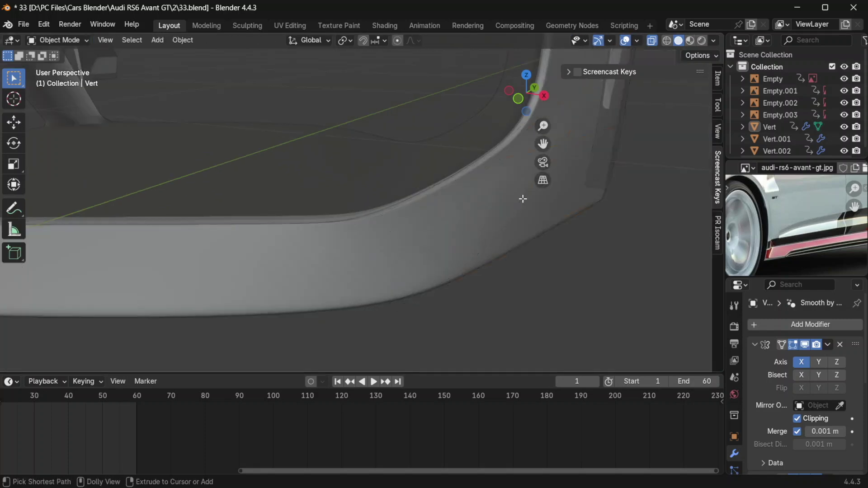
key(ctrl+z)
scroll(391, 226, up, 3)
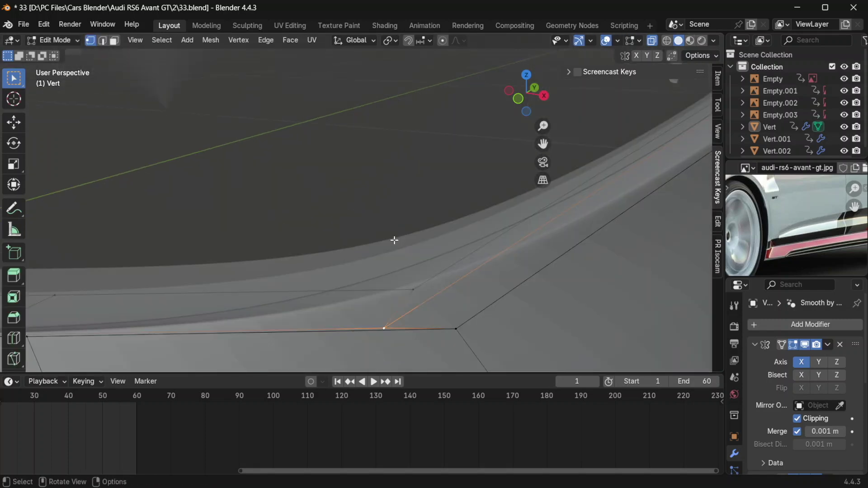
Slide the vertex at the bend of the vent's lower edge slightly inward toward the vent opening.
key(g)
key(g)
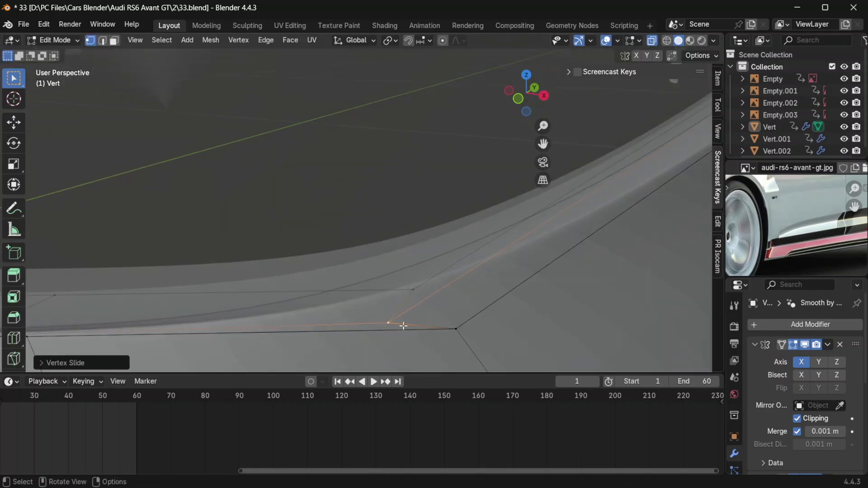
click(404, 325)
key(Tab)
scroll(452, 308, down, 3)
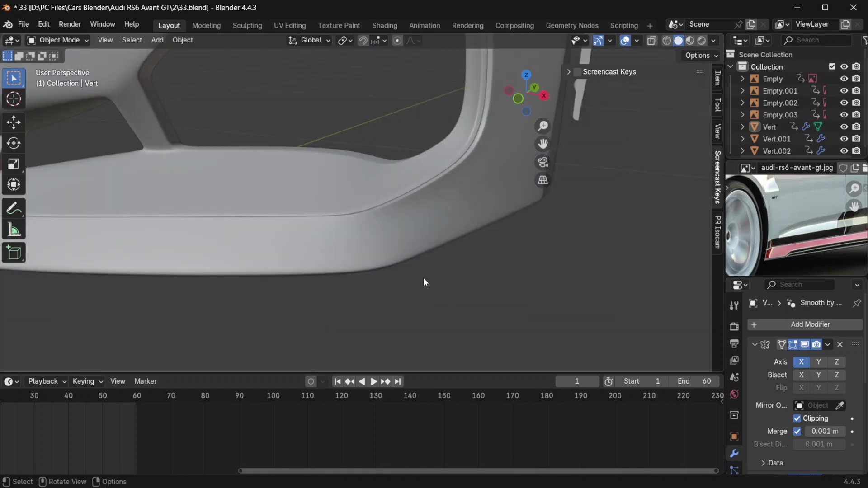
scroll(414, 271, down, 5)
middle_drag(414, 269, 365, 267)
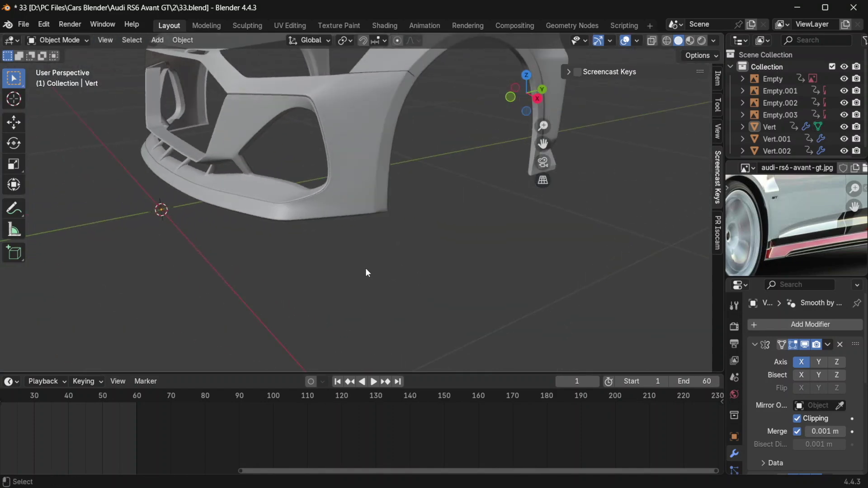
Save an incremental version as 34.blend and move the bumper's lower rear corner vertex slightly forward along Y in the side view.
key(ctrl+alt+s)
shift+middle_drag(438, 243, 339, 274)
click(282, 288)
key(Tab)
middle_drag(282, 289, 212, 310)
drag(223, 312, 191, 293)
middle_drag(265, 299, 298, 293)
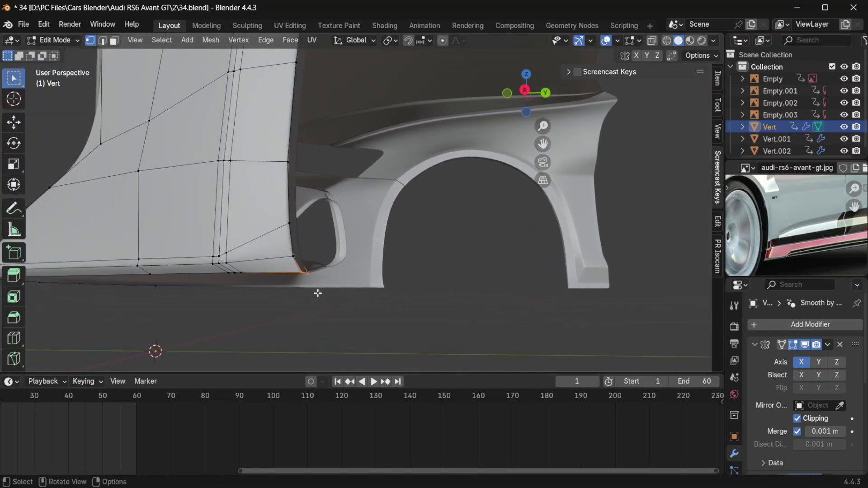
key(KP_3)
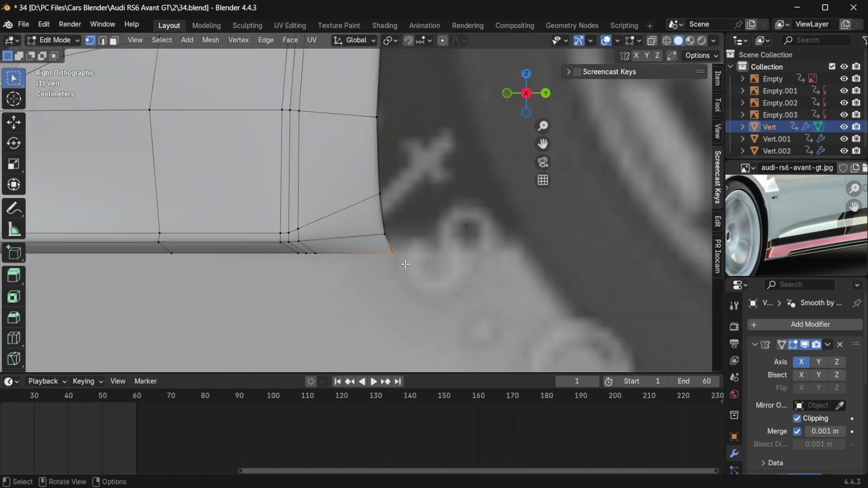
key(g)
key(y)
key(y)
key(y)
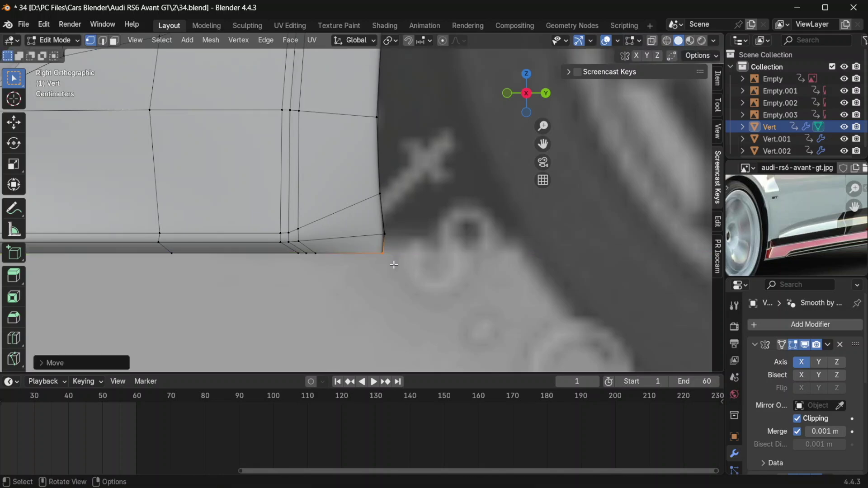
Flatten the row of vertices just above the bumper's bottom edge to one height up to the rear edge.
key(alt+z)
key(g)
right_click(389, 240)
key(g)
key(z)
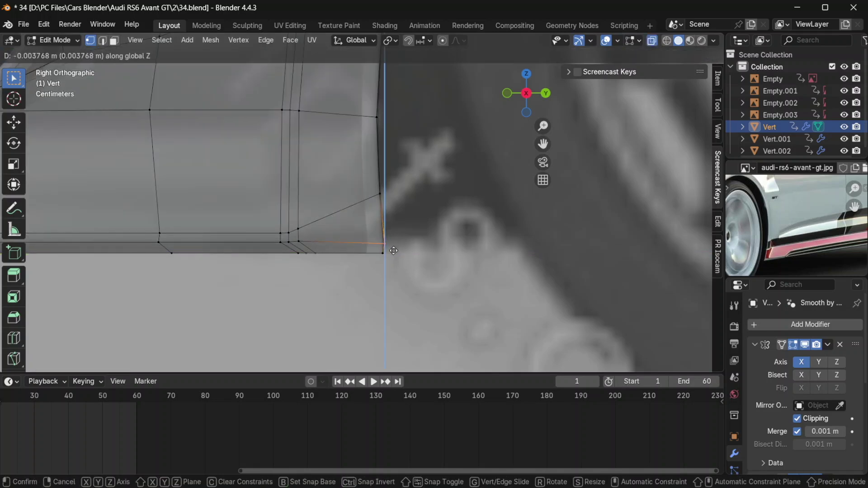
right_click(394, 250)
drag(391, 247, 273, 238)
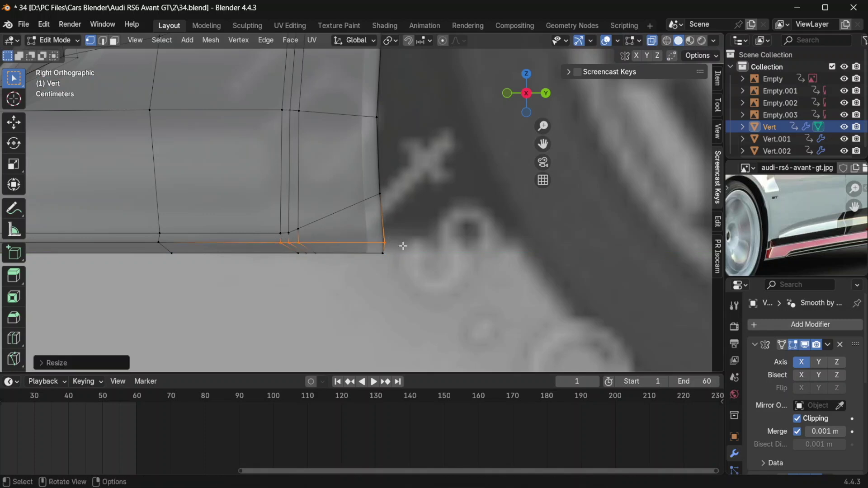
drag(387, 240, 344, 167)
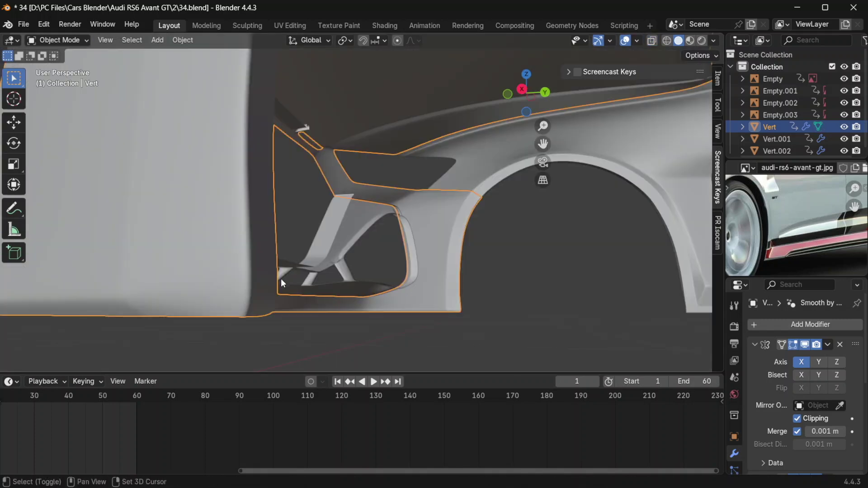
shift+middle_drag(281, 279, 310, 242)
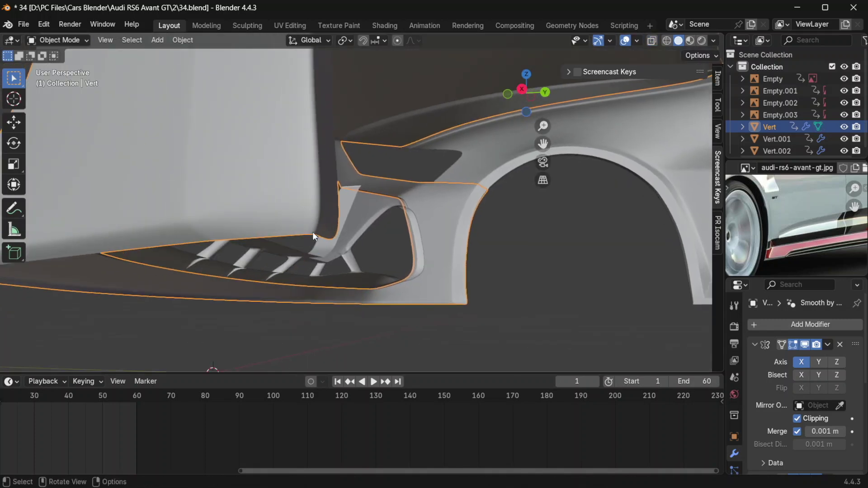
key(Tab)
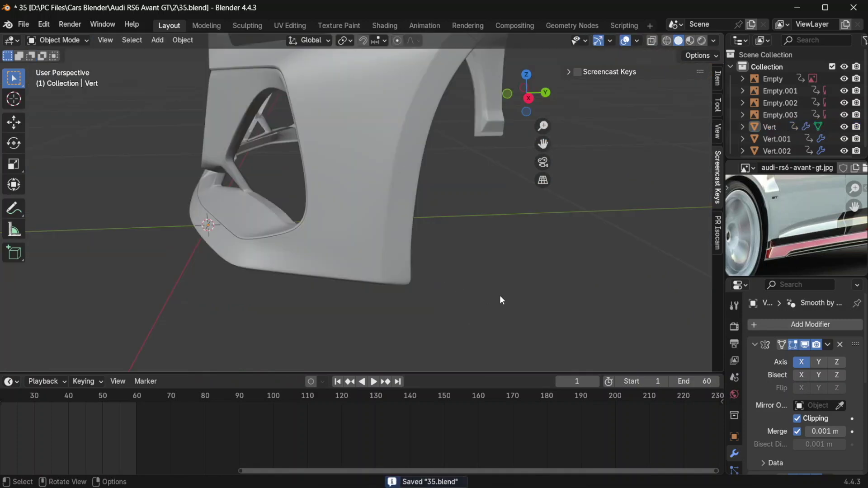
Slide the vertex on the bumper's rear edge above the lower corner down its edge by a factor of about 0.73.
middle_drag(500, 296, 330, 271)
scroll(330, 271, up, 3)
key(Tab)
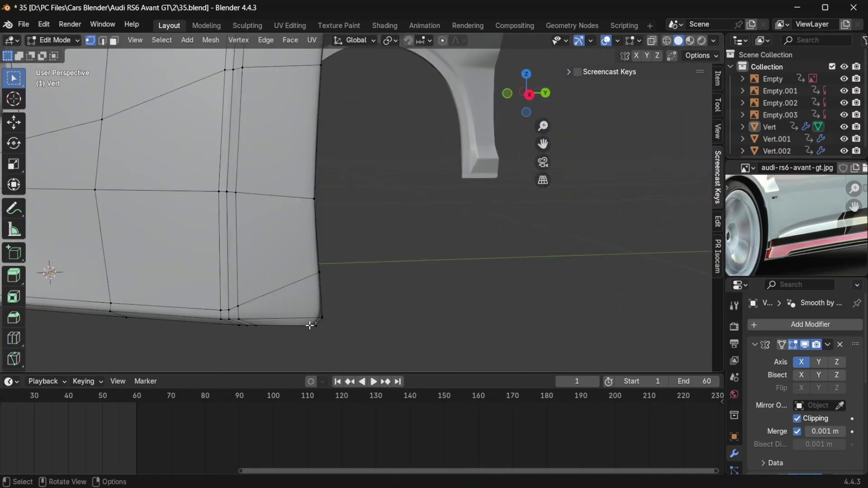
key(Tab)
middle_drag(299, 313, 321, 223)
key(Tab)
key(Tab)
key(Tab)
key(g)
key(g)
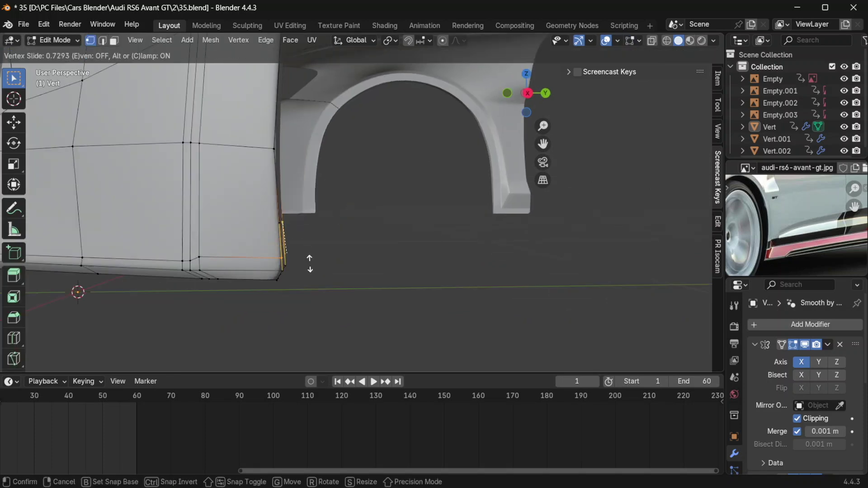
click(310, 264)
Slide the neighbouring inner vertex near the bumper's lower rear corner by a factor of 0.25 and save incrementally as 36.blend.
key(Tab)
mouse_move(310, 263)
middle_down()
mouse_move(319, 247)
mouse_move(320, 257)
middle_up()
key(KP_3)
key(Tab)
click(217, 243)
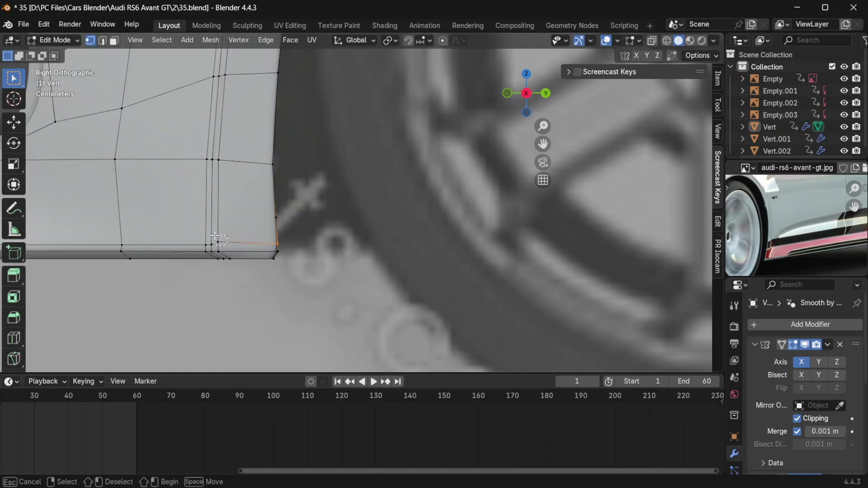
key(g)
key(g)
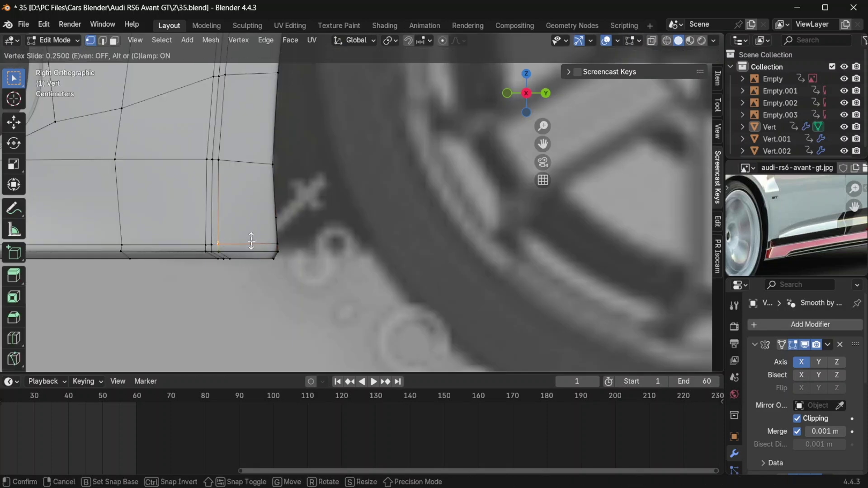
click(252, 241)
key(Tab)
middle_drag(301, 245, 281, 233)
key(ctrl+alt+s)
Examine the hood's corner at the headlight opening against the top blueprint and from an angled view.
scroll(287, 267, down, 5)
middle_drag(287, 267, 402, 244)
scroll(351, 186, up, 5)
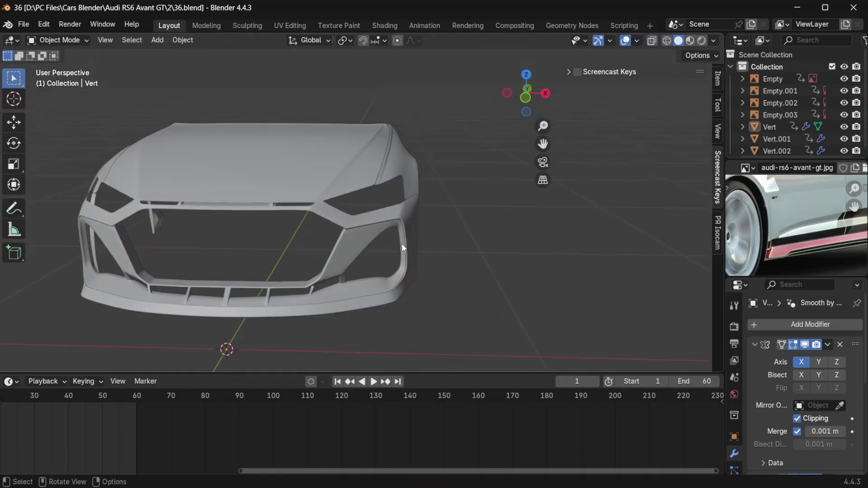
key(KP_1)
key(Tab)
scroll(353, 182, up, 6)
key(KP_7)
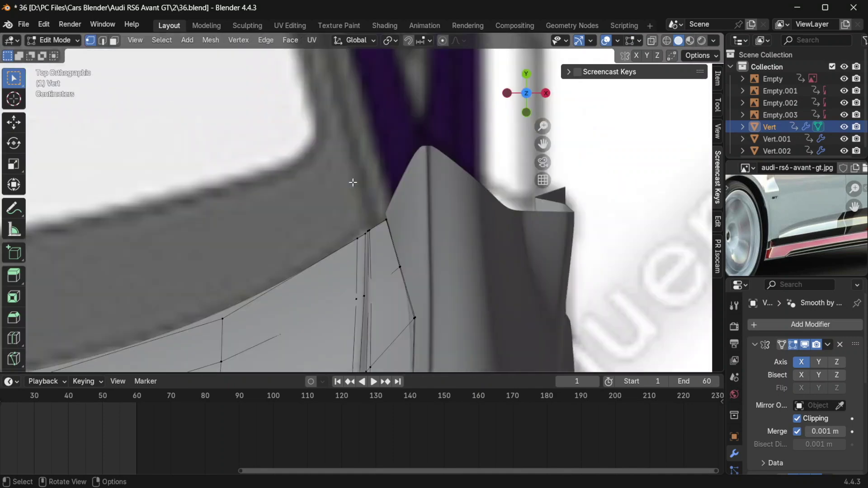
shift+middle_drag(389, 271, 435, 249)
scroll(438, 252, down, 2)
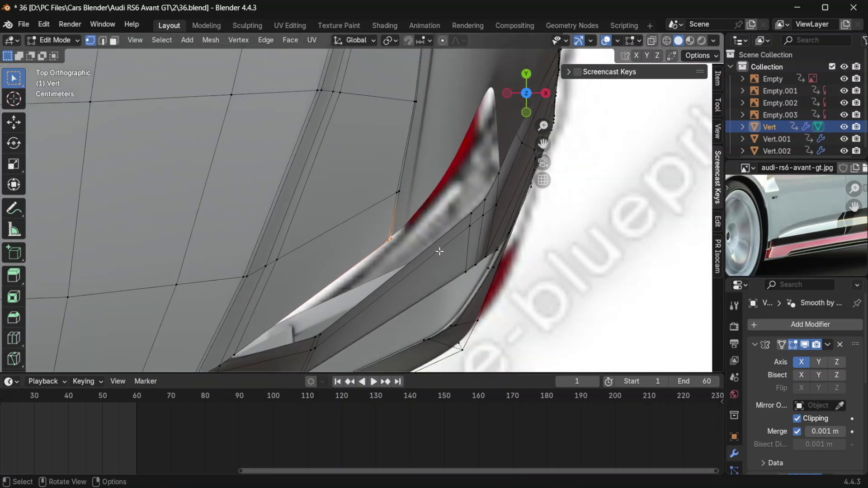
scroll(440, 271, up, 3)
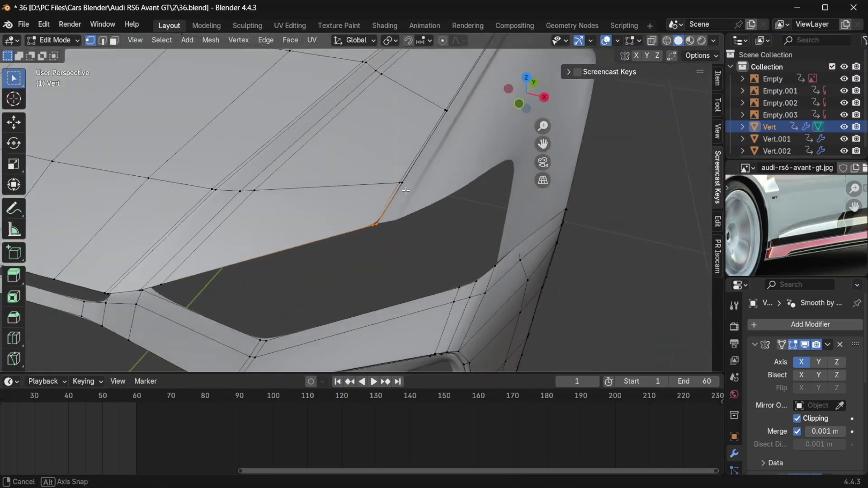
scroll(420, 198, down, 3)
Select the fender to compare its headlight edge with the blueprints, and save an incremental version as 37.blend.
key(Tab)
click(456, 135)
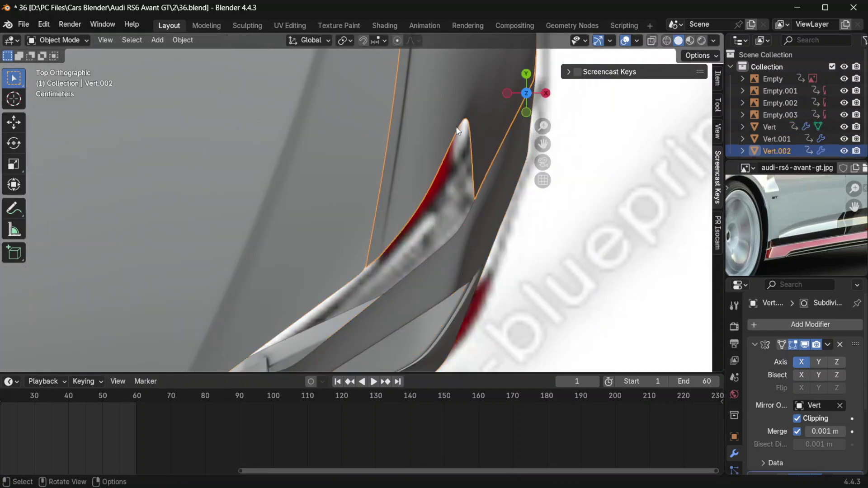
key(Tab)
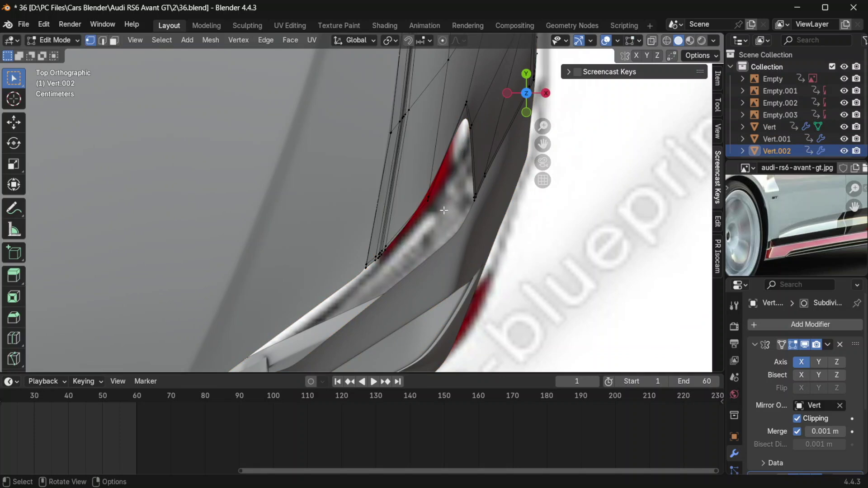
key(Tab)
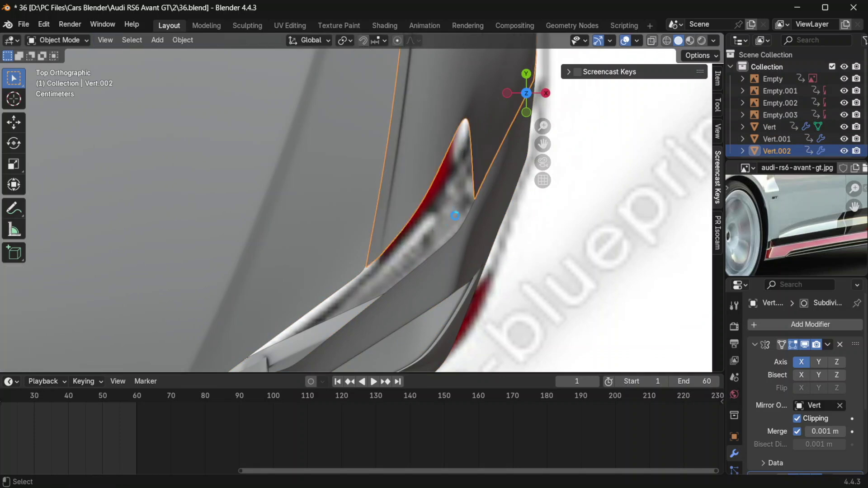
key(ctrl+alt+s)
scroll(434, 231, down, 1)
key(KP_1)
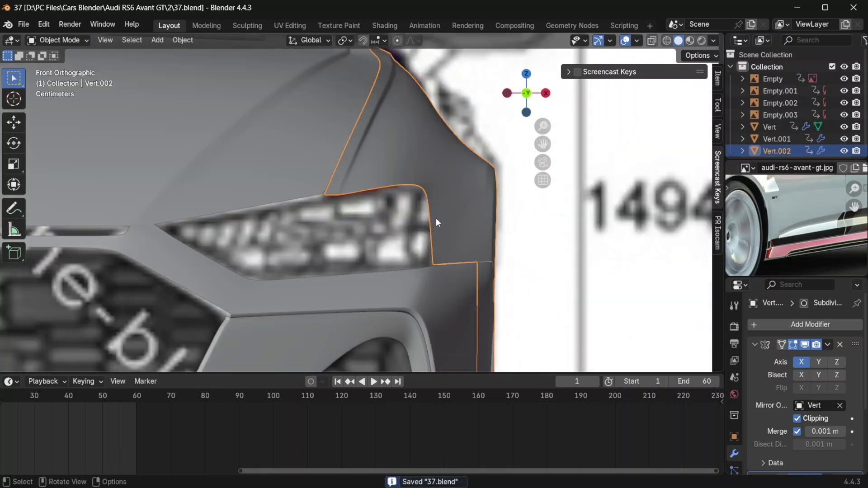
key(KP_7)
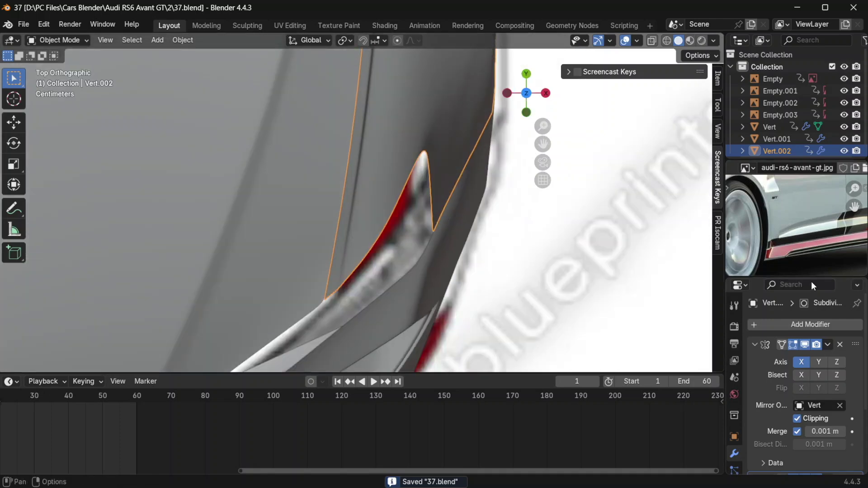
key(Tab)
key(alt+z)
drag(418, 147, 442, 165)
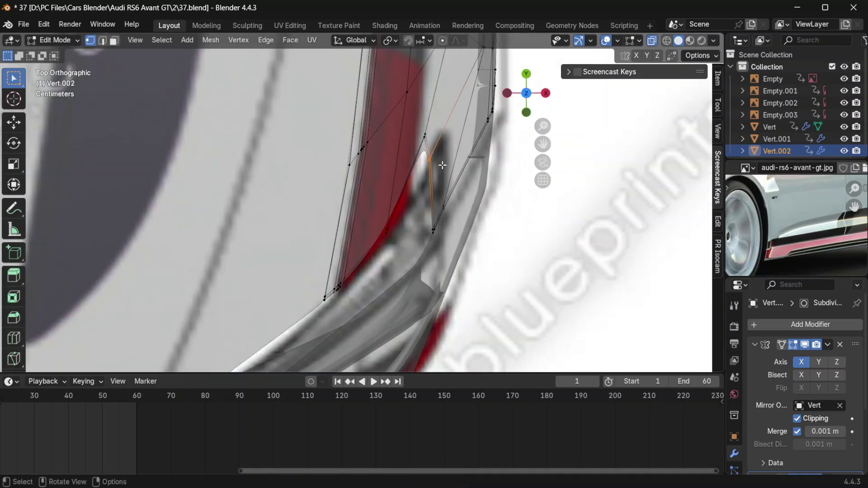
key(KP_1)
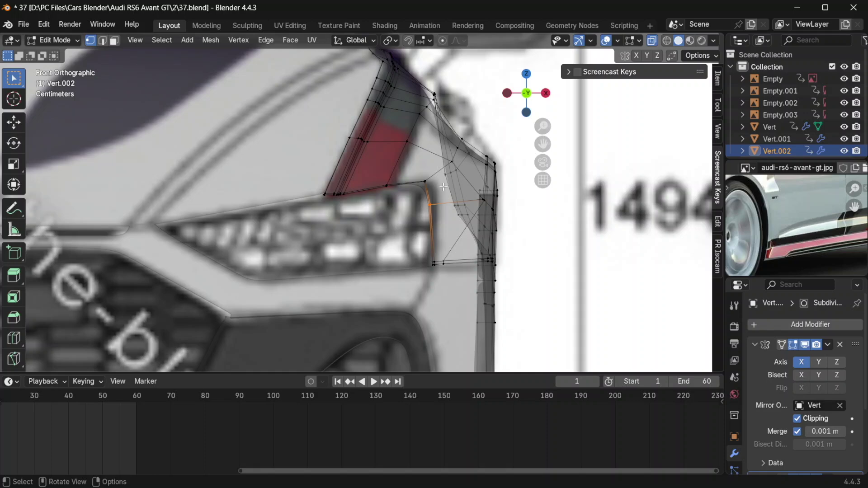
shift+click(426, 174)
key(g)
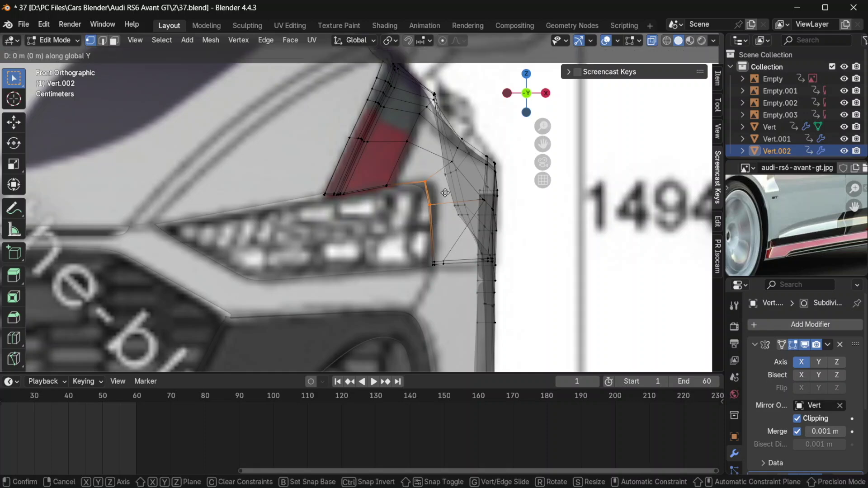
key(Escape)
key(alt+z)
middle_drag(445, 193, 411, 236)
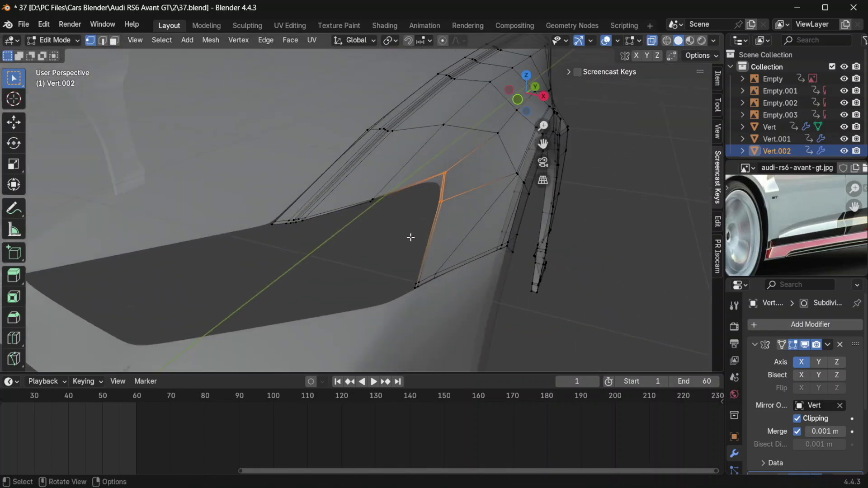
key(alt+z)
key(KP_1)
key(KP_3)
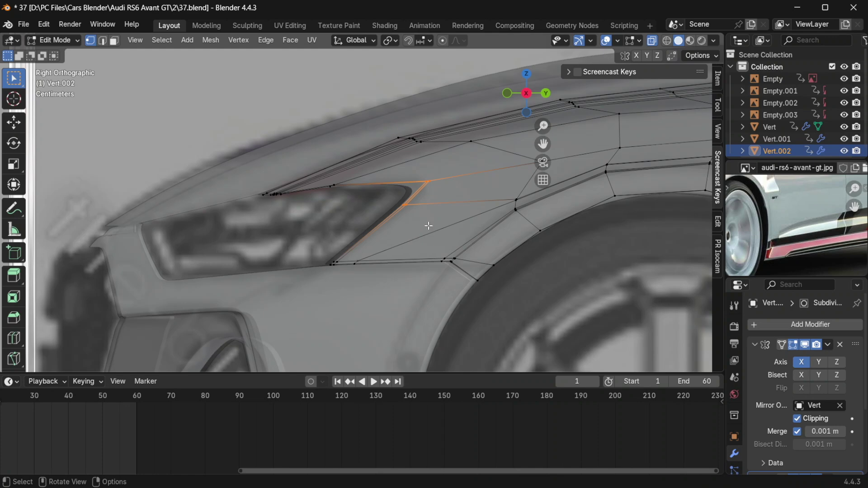
key(g)
key(Escape)
key(g)
key(g)
key(Escape)
Edit the hood and fender together and move their adjoining vertices at the headlight opening slightly forward along Y.
key(alt+z)
middle_drag(449, 197, 515, 223)
key(KP_7)
click(401, 245)
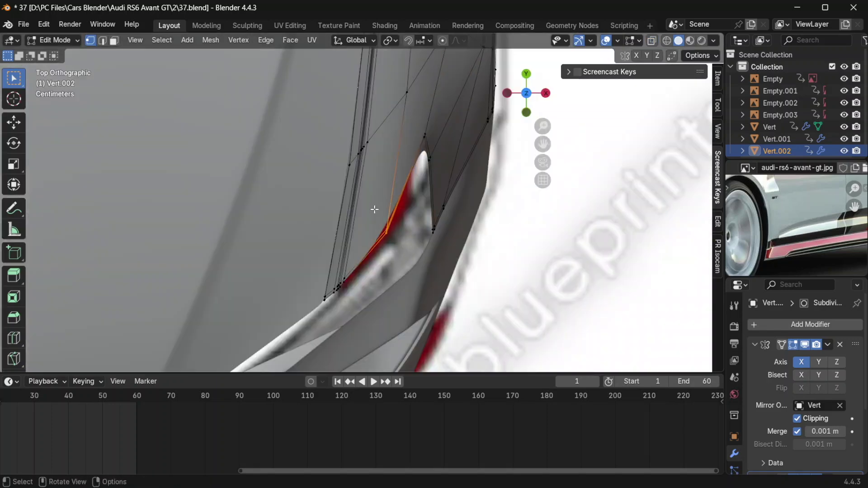
key(alt+z)
key(Tab)
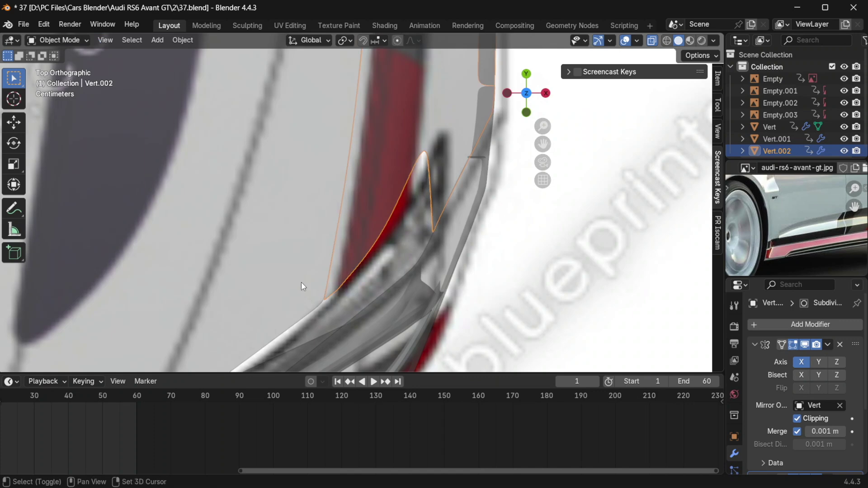
click(300, 281)
key(Tab)
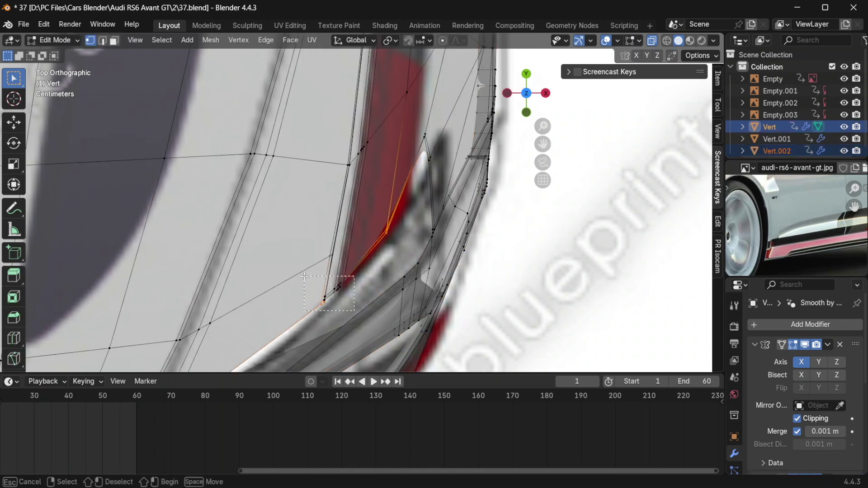
click(340, 285)
key(g)
key(y)
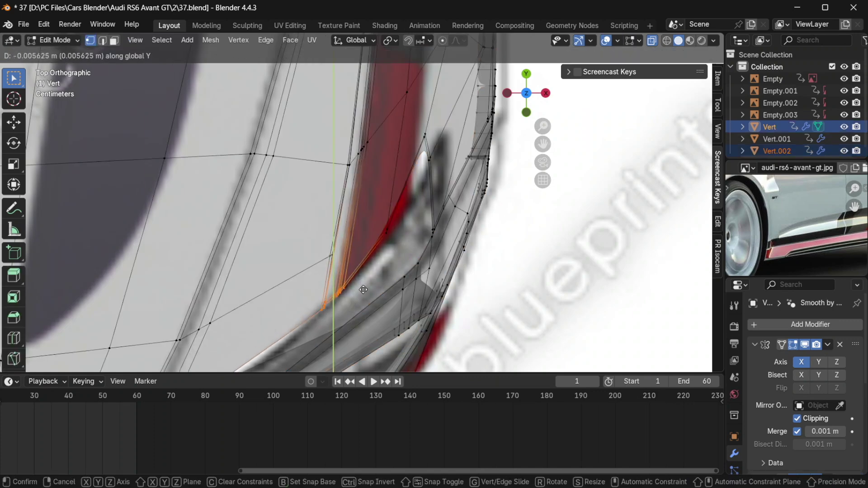
click(364, 283)
Reposition the fender's front corner vertex and its neighbour in the top view to line up with the hood's headlight edge.
scroll(370, 235, up, 3)
scroll(373, 226, up, 2)
key(g)
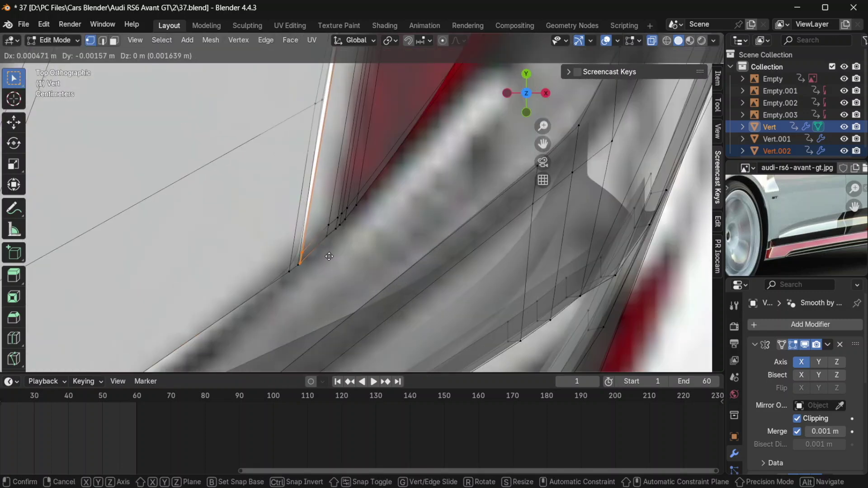
click(331, 253)
click(328, 236)
key(g)
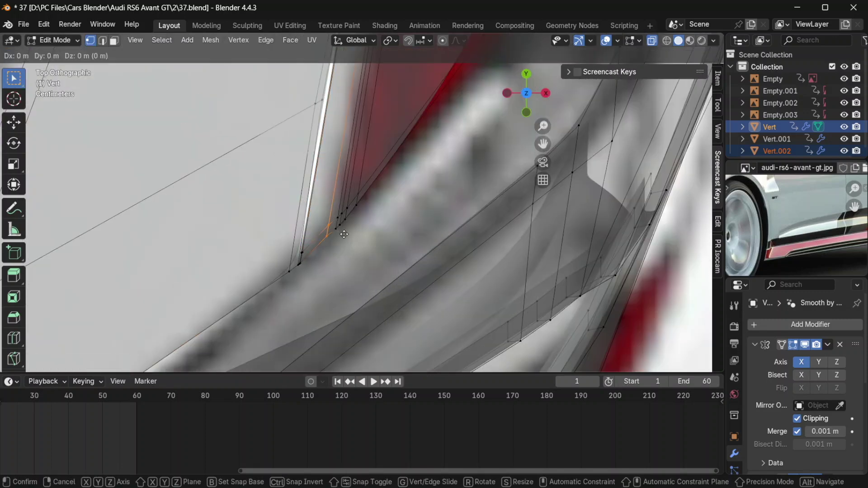
click(344, 236)
Move the hood's side-edge vertex behind the headlight corner along X and save an incremental version as 38.blend.
scroll(335, 208, up, 2)
key(g)
key(x)
click(348, 183)
key(ctrl+alt+s)
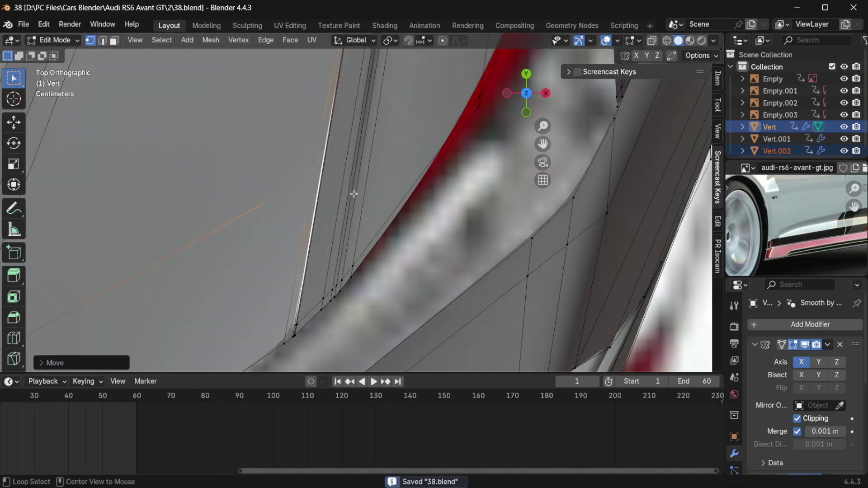
Edit the hood and slide its front headlight-edge vertex along the edge, then move it slightly forward along Y in the top view.
key(Tab)
scroll(357, 197, down, 3)
middle_drag(357, 198, 334, 143)
click(361, 217)
middle_drag(385, 217, 407, 218)
key(KP_1)
key(Tab)
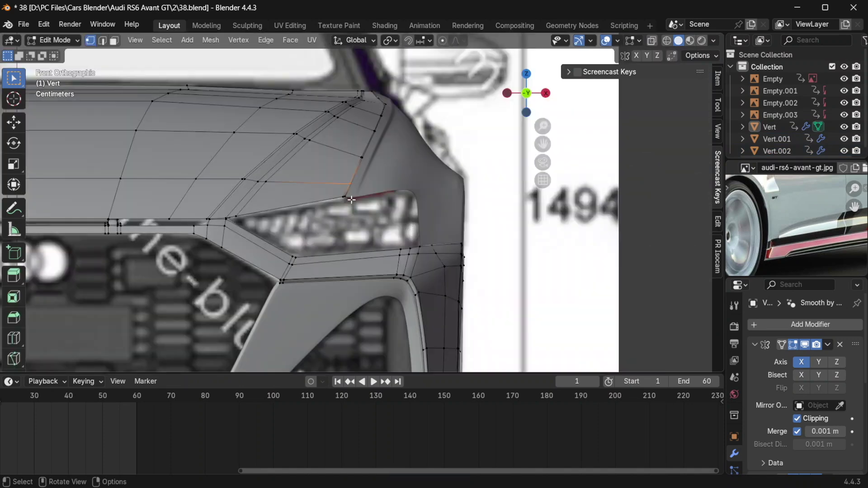
scroll(351, 199, up, 4)
key(KP_7)
shift+middle_drag(351, 199, 182, 325)
key(shift+v)
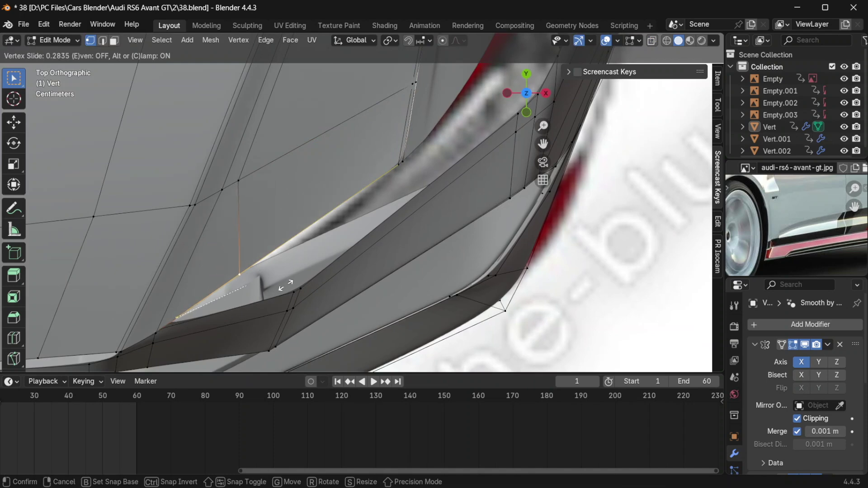
click(286, 285)
key(g)
key(y)
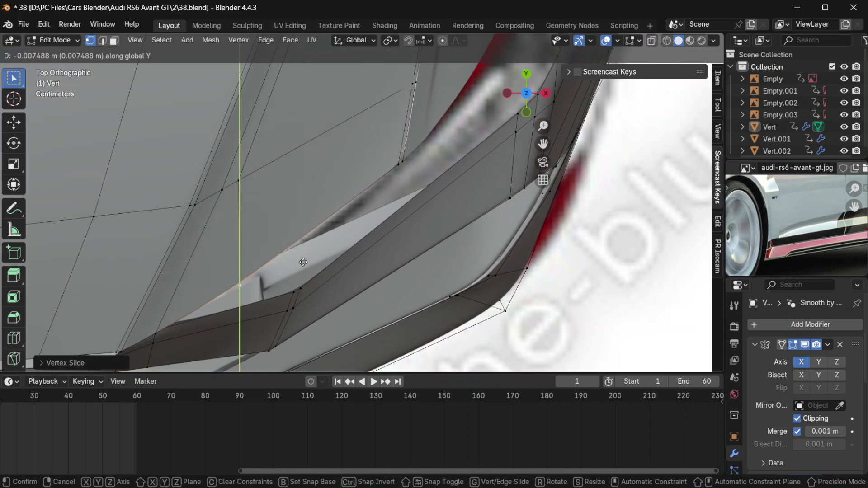
click(302, 265)
Move the hood's next vertex toward the headlight's inner corner slightly forward along Y and save an incremental version as 39.blend.
shift+middle_drag(212, 322, 278, 279)
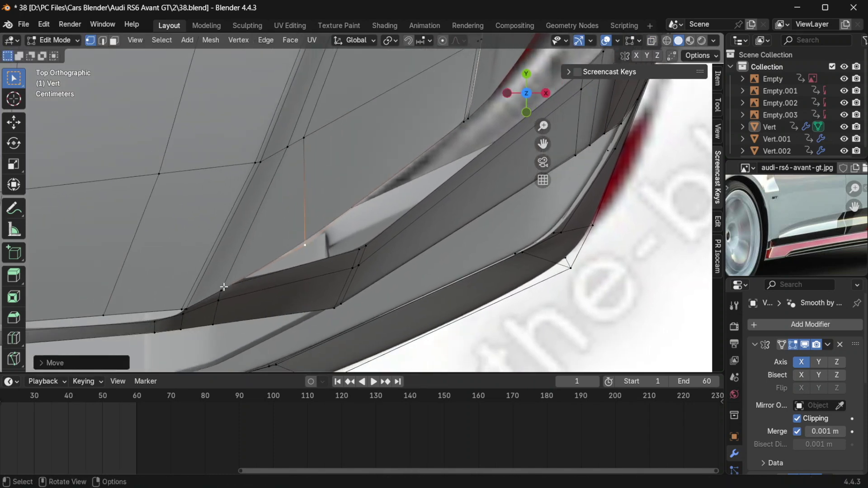
click(226, 287)
key(g)
key(y)
click(313, 250)
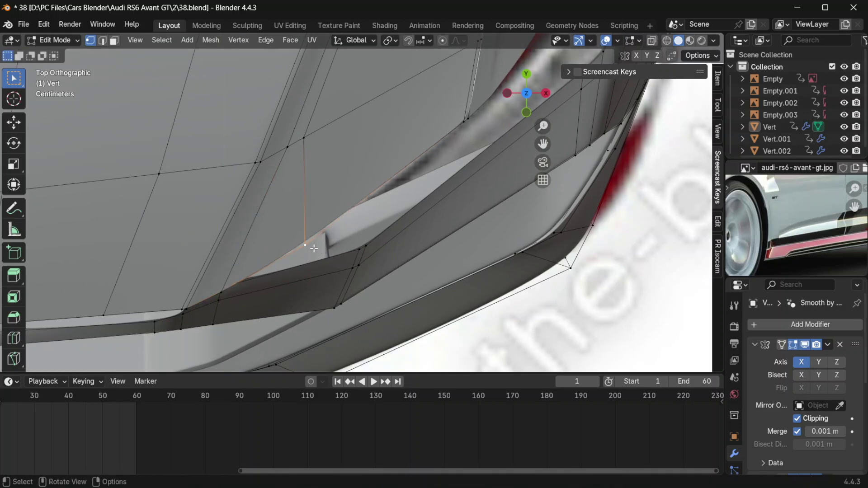
key(Tab)
key(ctrl+alt+s)
Edit the fender and slide the vertices on the outer side of the headlight's rear tip along their edges in the top view.
middle_drag(294, 297, 263, 206)
ctrl+scroll(264, 210, down, 5)
key(Tab)
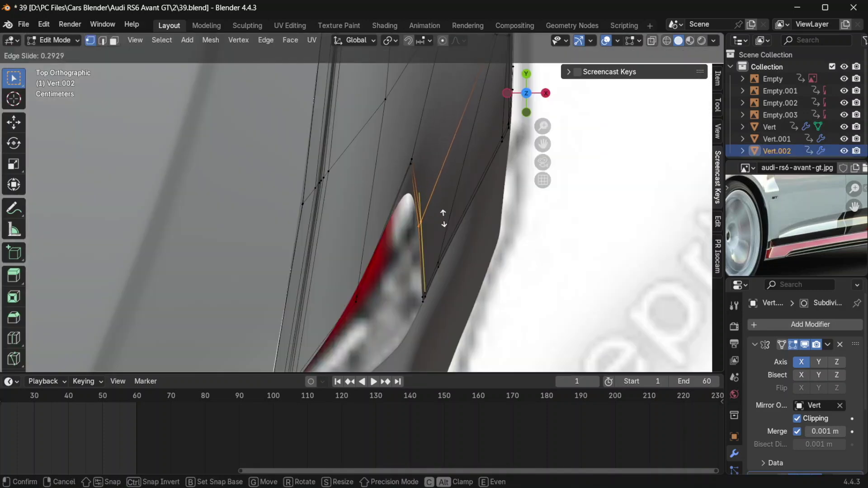
click(443, 217)
key(g)
key(g)
right_click(443, 223)
key(g)
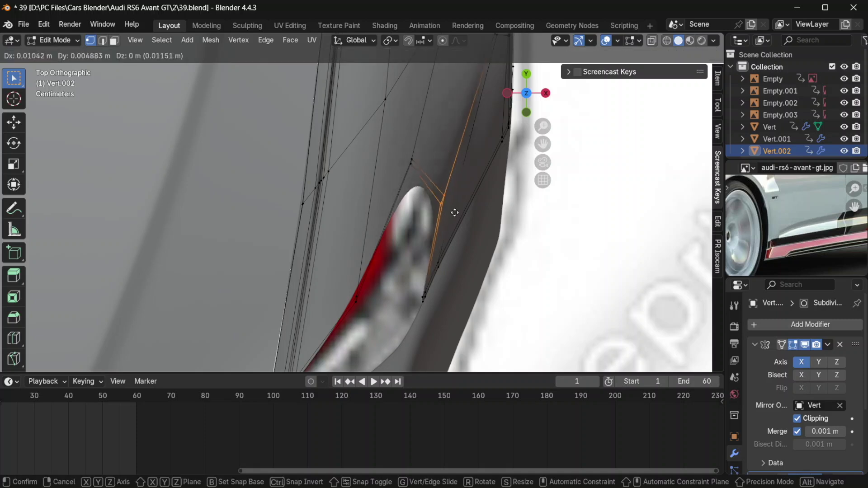
right_click(461, 203)
key(g)
key(g)
click(434, 204)
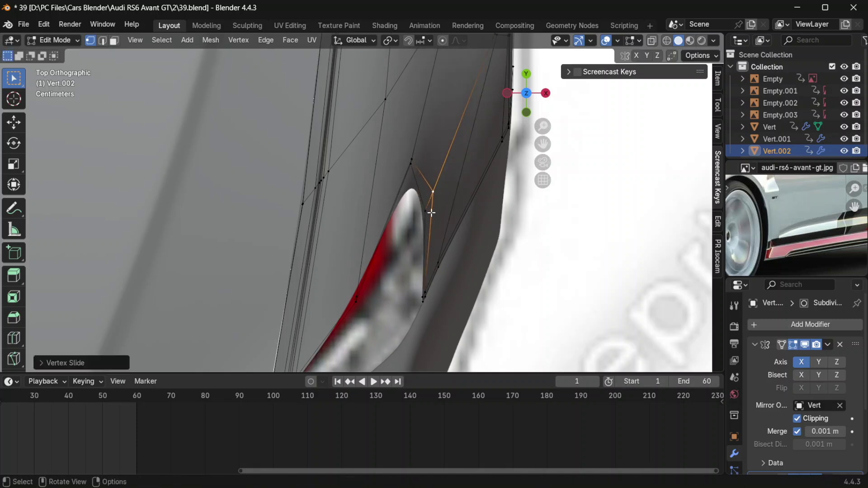
Slide the two fender vertices on the inner side of the headlight's rear tip toward the outer corner.
key(g)
key(g)
click(430, 190)
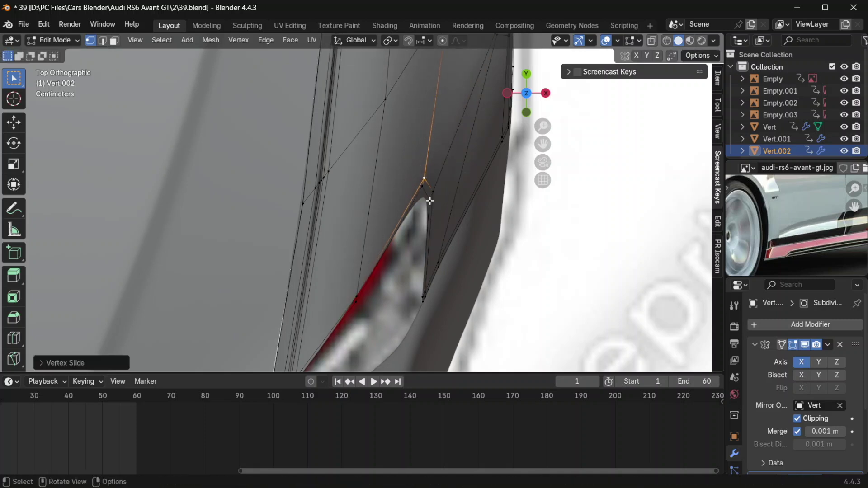
key(g)
key(g)
click(426, 187)
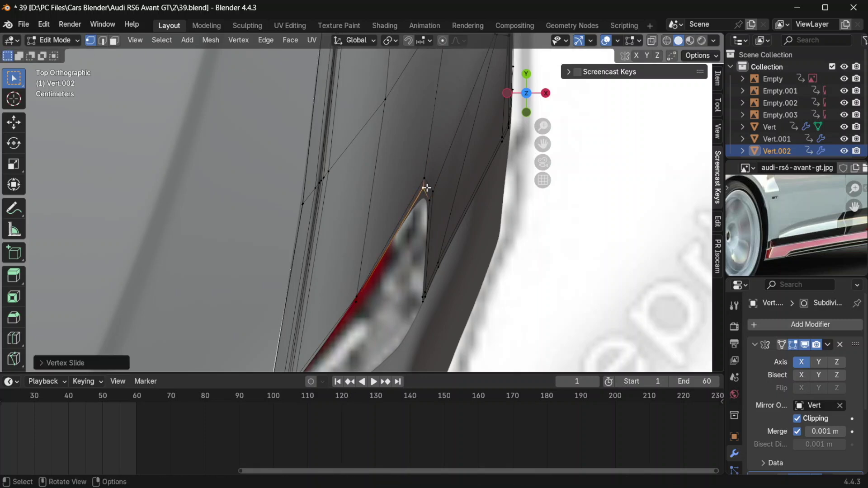
Shift the two vertices midway along the fender's upper headlight edge along X and slide one along its edge.
key(g)
click(382, 304)
key(g)
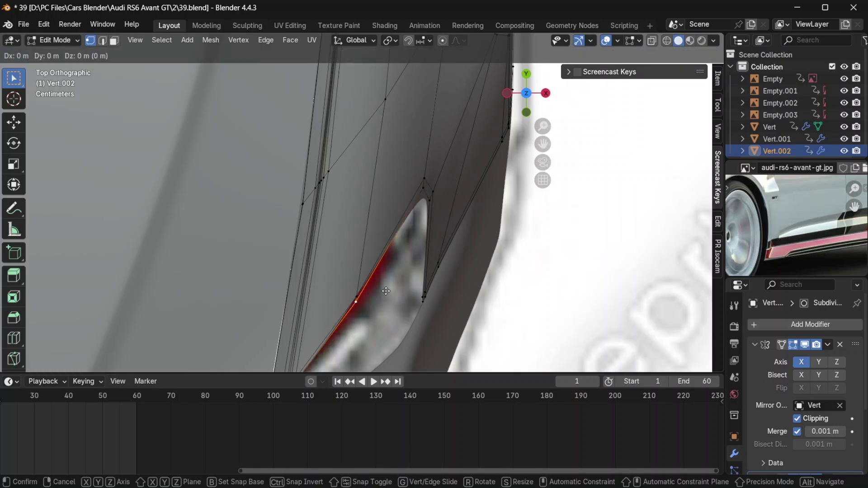
key(x)
click(380, 300)
click(365, 297)
key(g)
key(x)
click(371, 297)
key(g)
key(g)
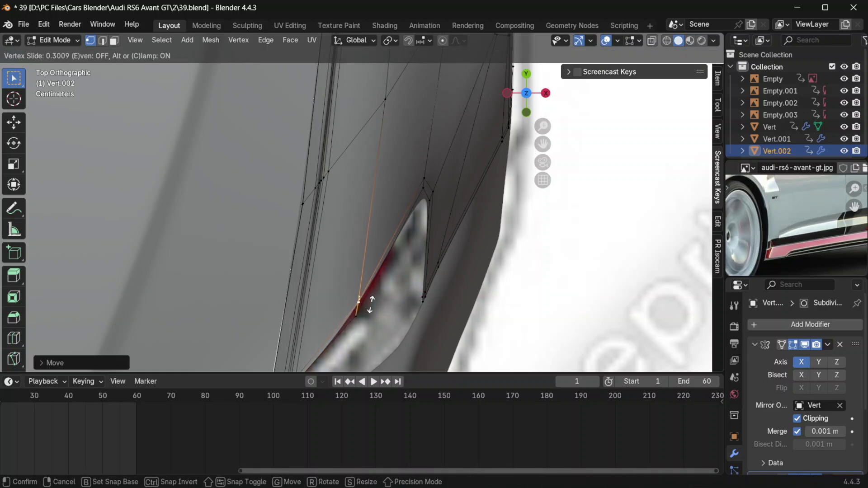
click(371, 307)
Lower the midway vertex on the fender's upper headlight edge along Z in the side view.
alt+middle_drag(371, 307, 268, 212)
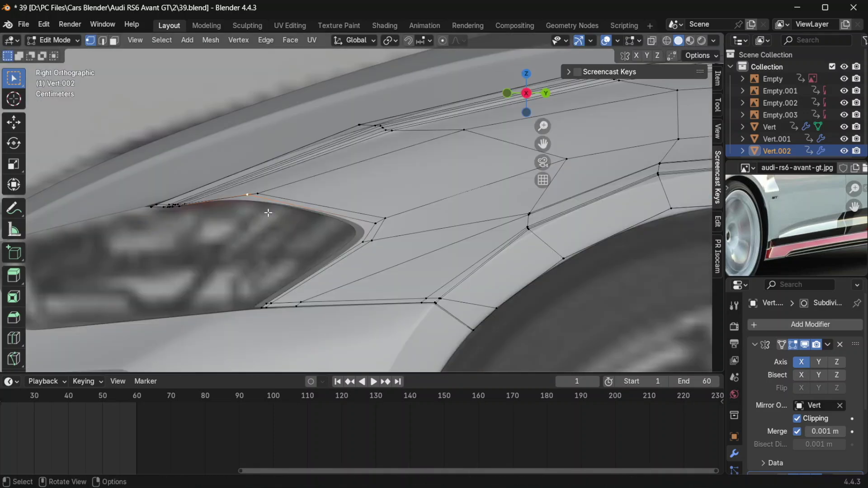
key(g)
key(z)
click(268, 220)
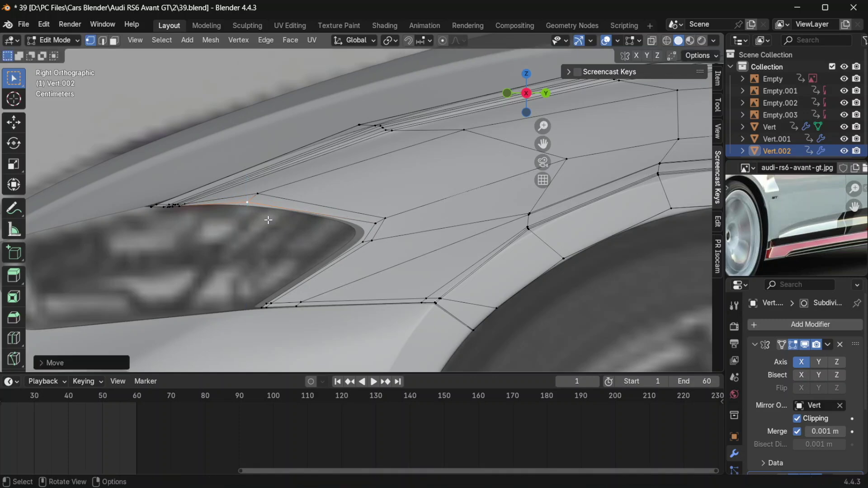
Raise the fender vertices at the headlight's front end slightly along Z and repeat the move on the adjacent vertices.
scroll(258, 208, up, 6)
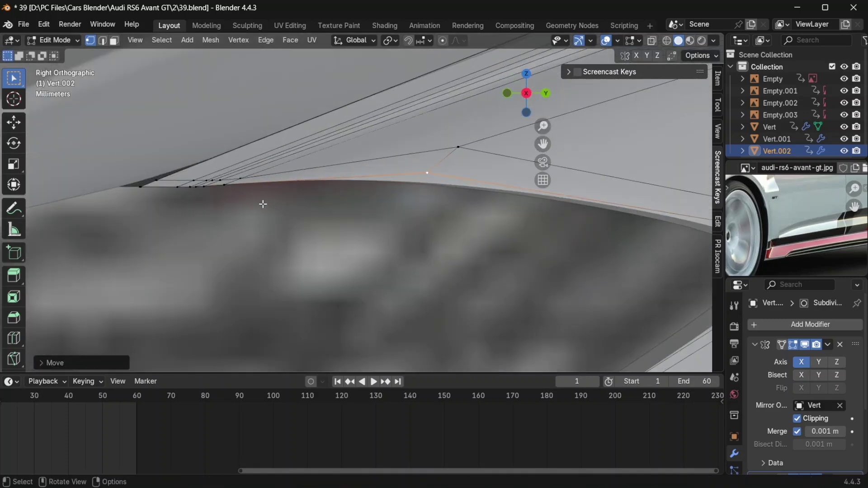
alt+click(258, 187)
key(g)
key(z)
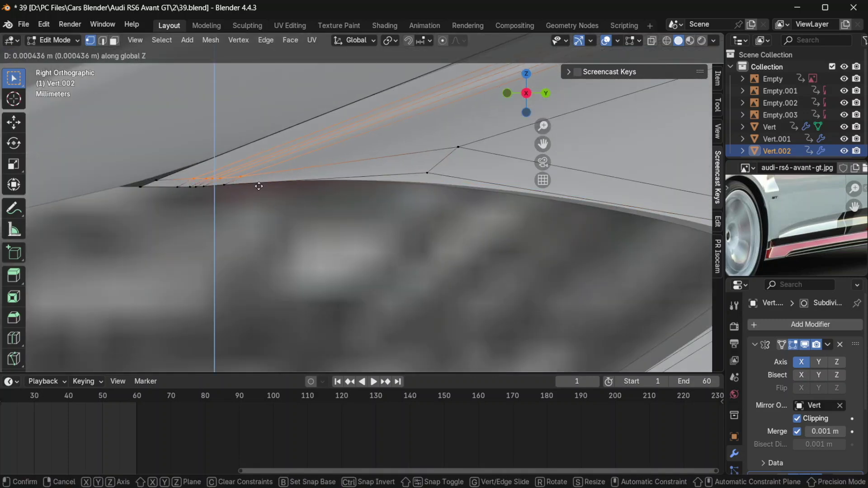
click(258, 186)
drag(247, 180, 201, 173)
key(shift+r)
drag(255, 180, 217, 180)
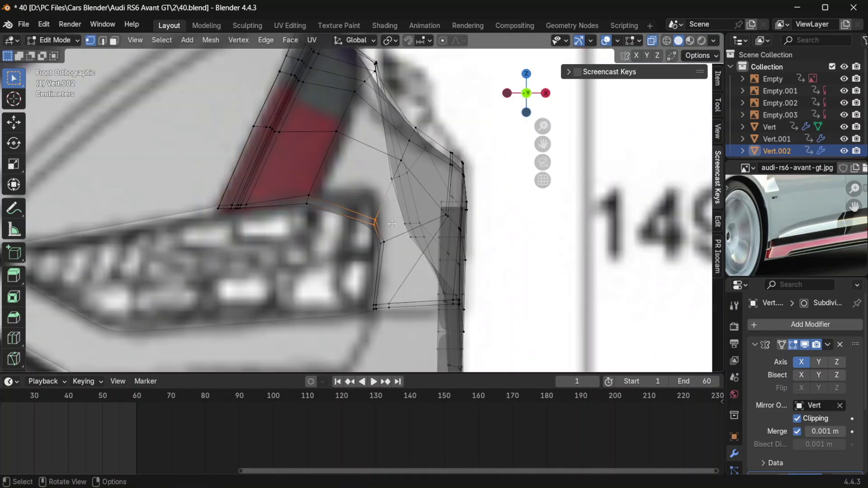
Raise the fender's upper rear headlight-corner vertices along Z to square off the corner in the front and side views.
key(g)
key(z)
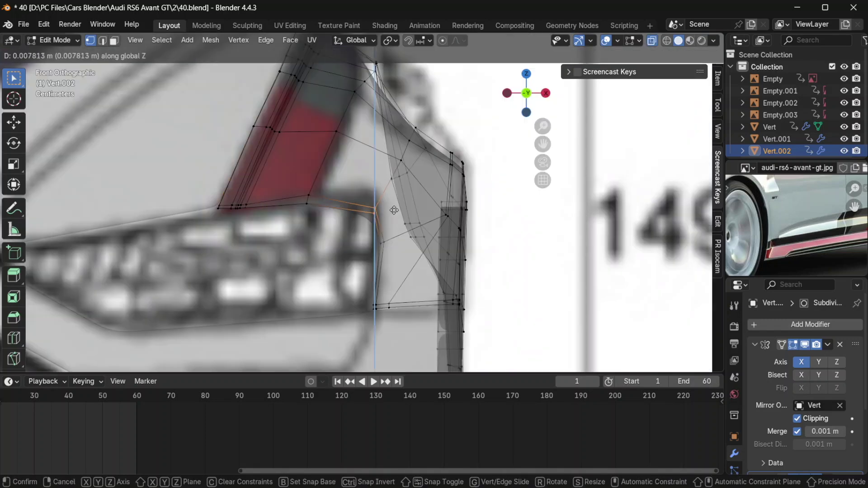
click(400, 198)
key(KP_3)
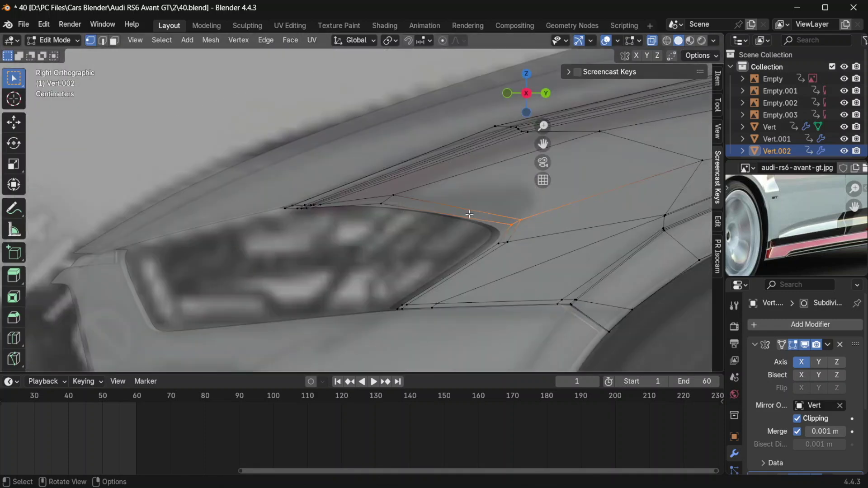
key(g)
key(z)
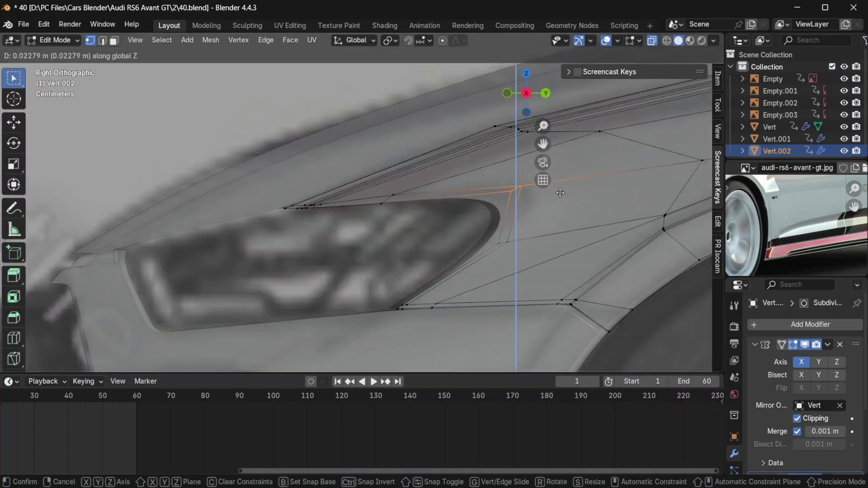
click(560, 192)
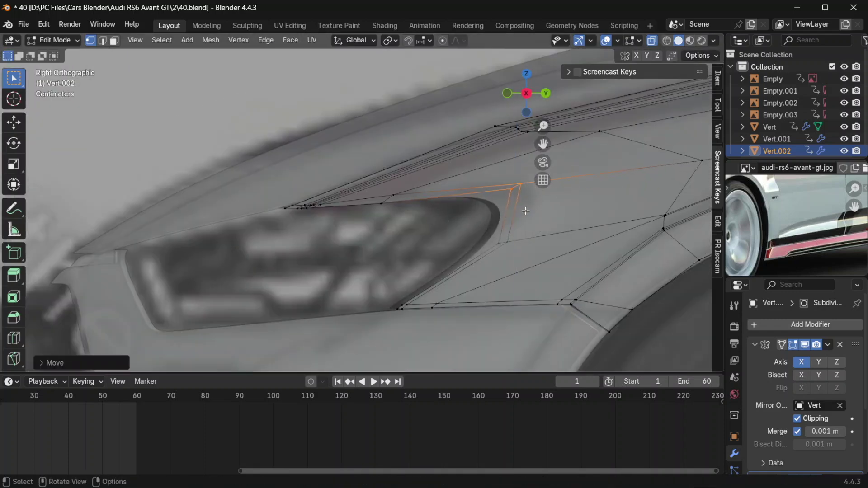
Move the upper rear headlight-corner vertices forward along Y, and nudge the inner corner vertex outward along X in the front view.
key(g)
key(y)
click(498, 212)
key(KP_1)
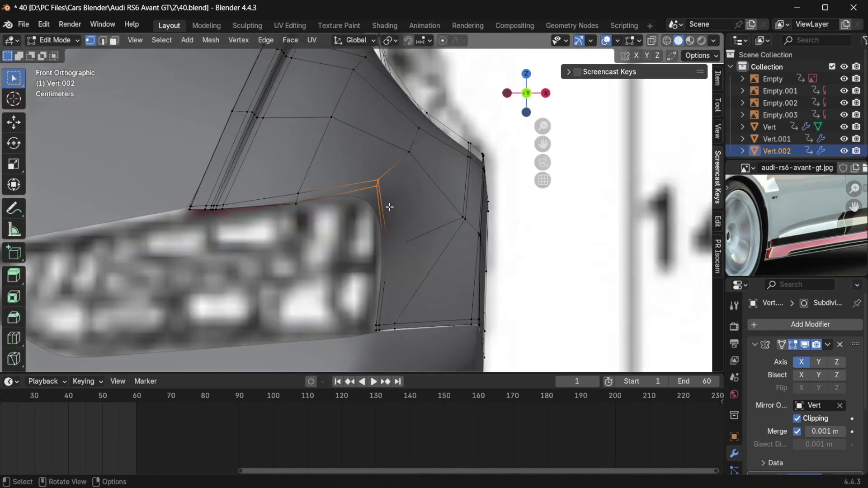
key(alt+z)
key(g)
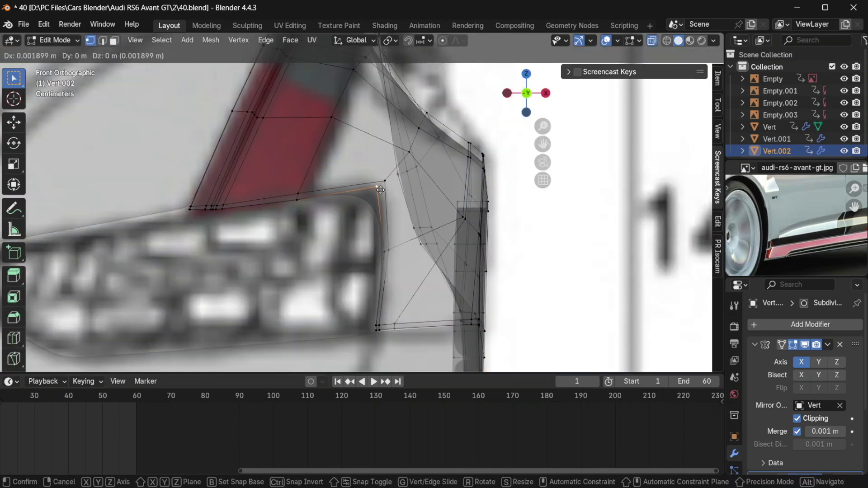
click(385, 190)
Slide the fender vertex between the headlight's rear edge and the wheel arch along its edge in the side view.
click(384, 251)
scroll(387, 226, up, 2)
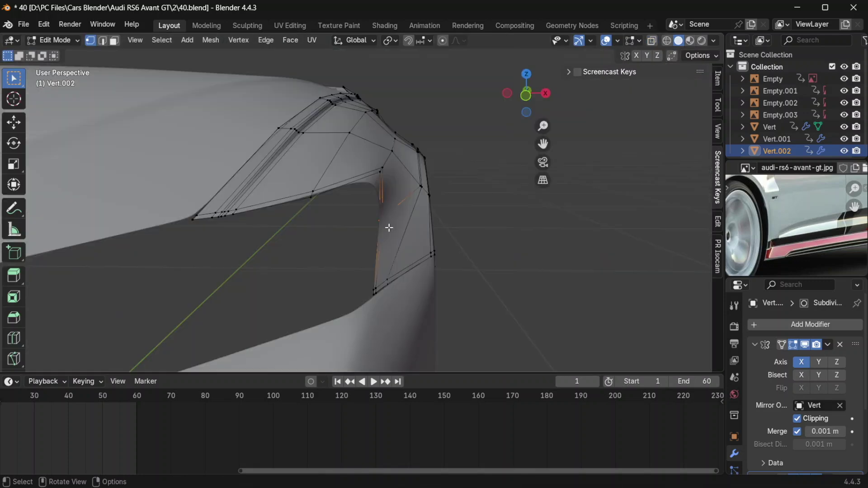
scroll(387, 225, down, 3)
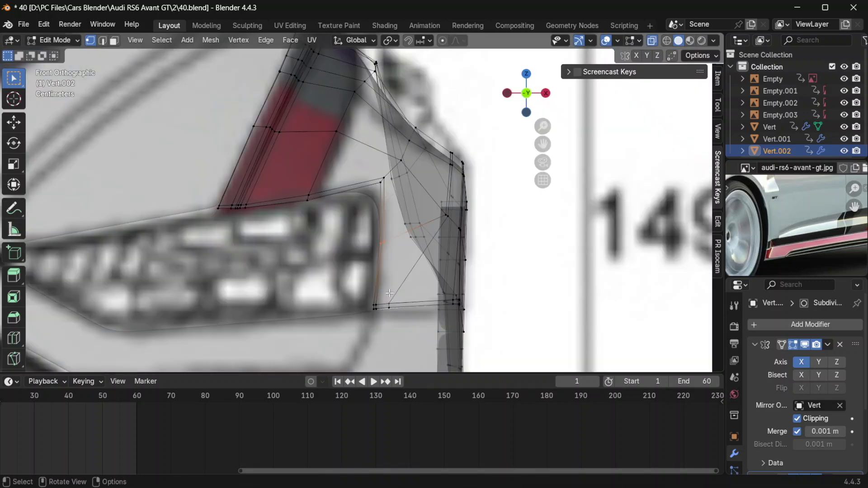
key(KP_3)
key(g)
key(g)
click(412, 196)
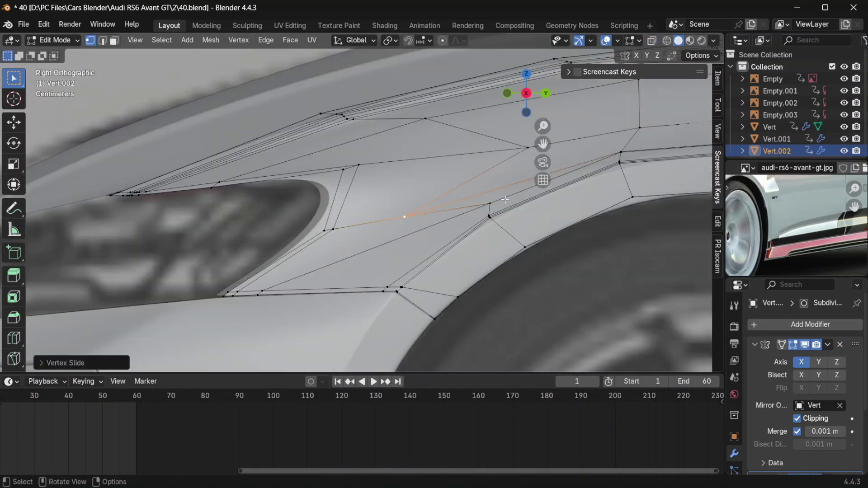
key(g)
key(g)
click(422, 216)
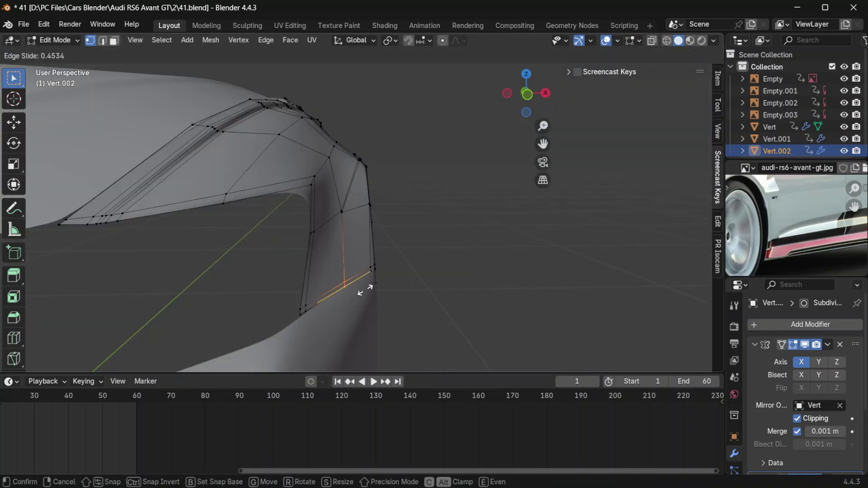
Slide the vertices on the fender's lower seam below the headlight's rear corner along that seam.
click(365, 289)
middle_drag(365, 289, 266, 293)
key(g)
key(g)
click(352, 273)
Slide the vertex of the cross row above the headlight opening toward the middle of its edge.
middle_drag(352, 274, 339, 224)
key(g)
key(g)
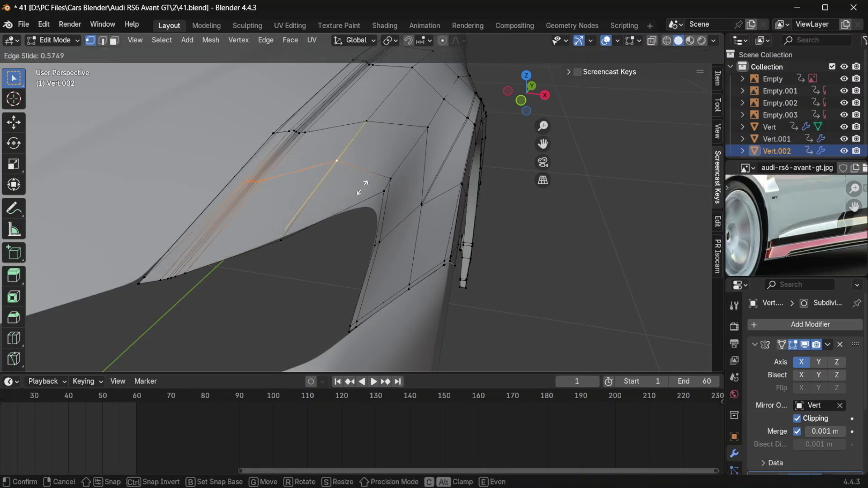
click(361, 190)
Dissolve the extra vertex on the fender's hood-side seam above the headlight.
key(g)
key(g)
right_click(297, 160)
key(x)
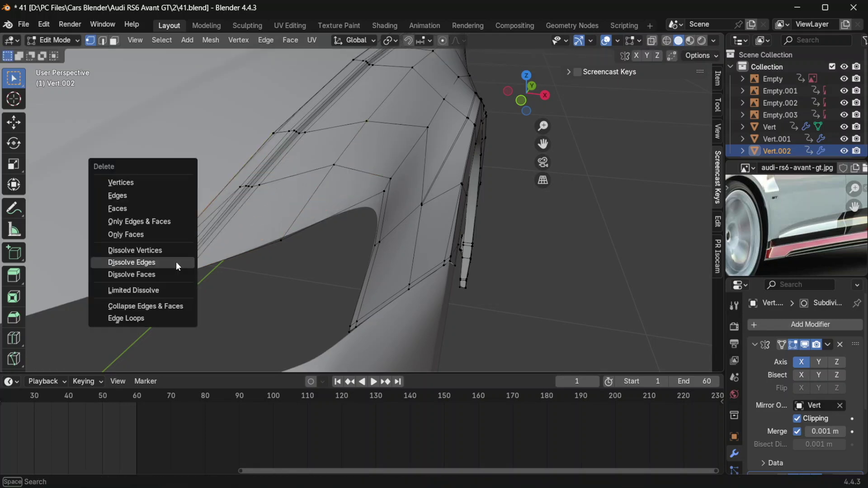
click(175, 252)
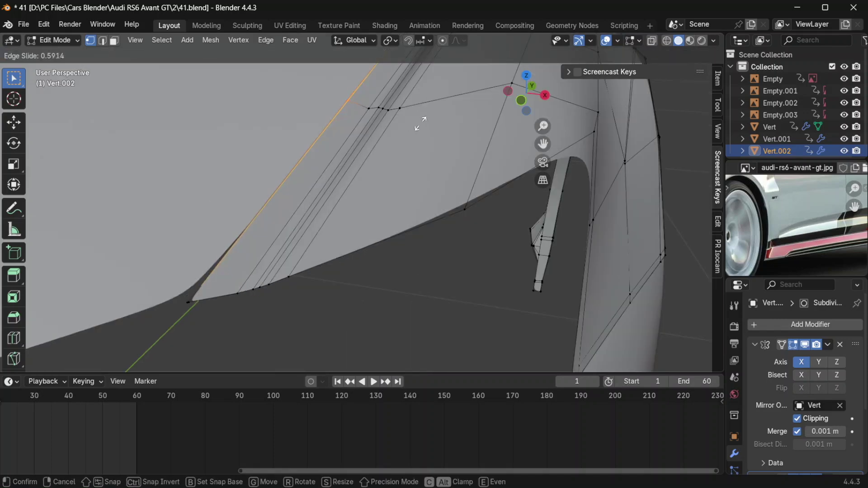
Slide the cross-row vertices beside the hood seam and above the headlight along their edges to even out the fender surface.
click(419, 130)
middle_drag(416, 129, 403, 186)
key(Tab)
key(Tab)
scroll(440, 201, up, 2)
click(419, 201)
scroll(423, 206, up, 2)
key(g)
key(g)
click(414, 206)
Try dissolving the vertices of the cross loop around the fender's headlight opening and view the surface without the mesh overlay.
click(388, 329)
key(super)
alt+click(401, 273)
key(x)
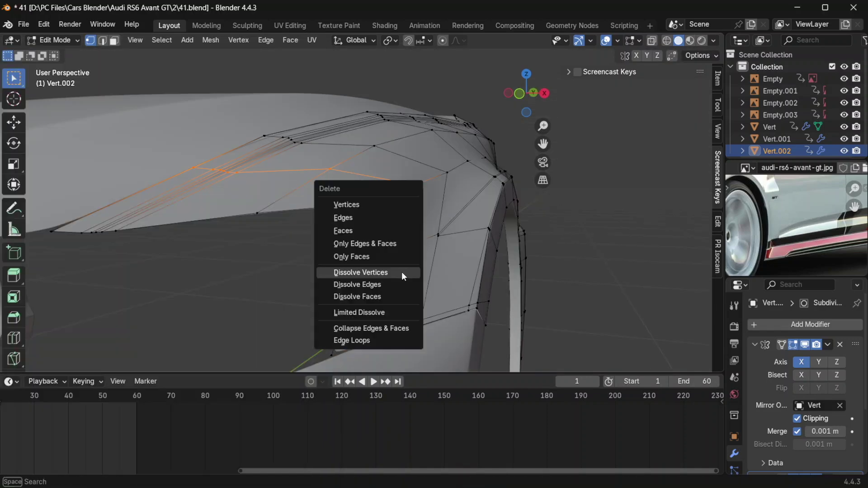
click(401, 272)
key(Tab)
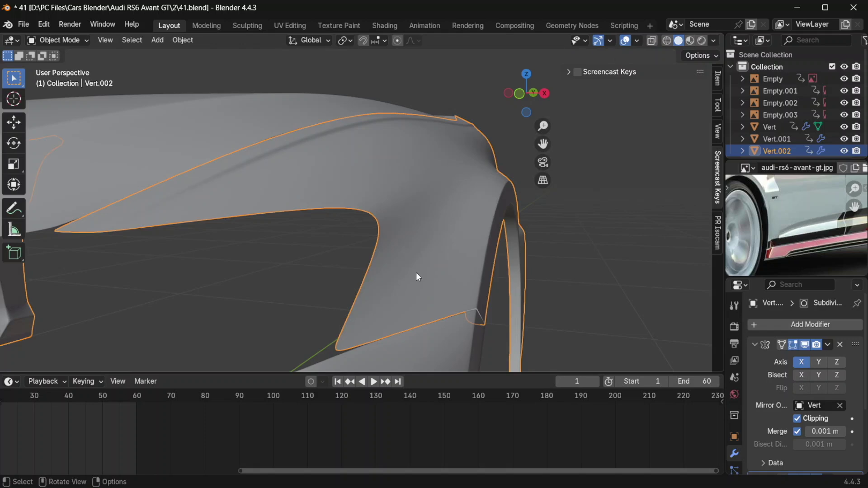
Slide the loop vertex just behind the headlight's rear edge outward across the fender in the front view.
scroll(416, 272, down, 4)
middle_drag(386, 248, 402, 277)
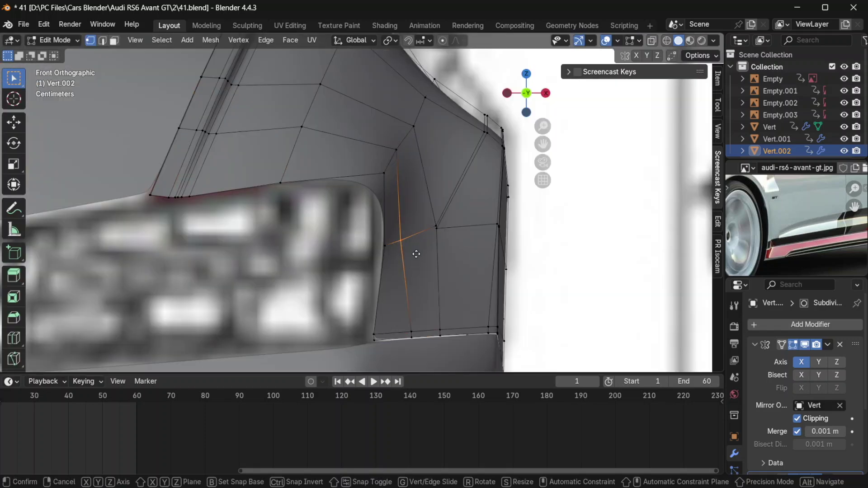
key(g)
key(g)
click(426, 252)
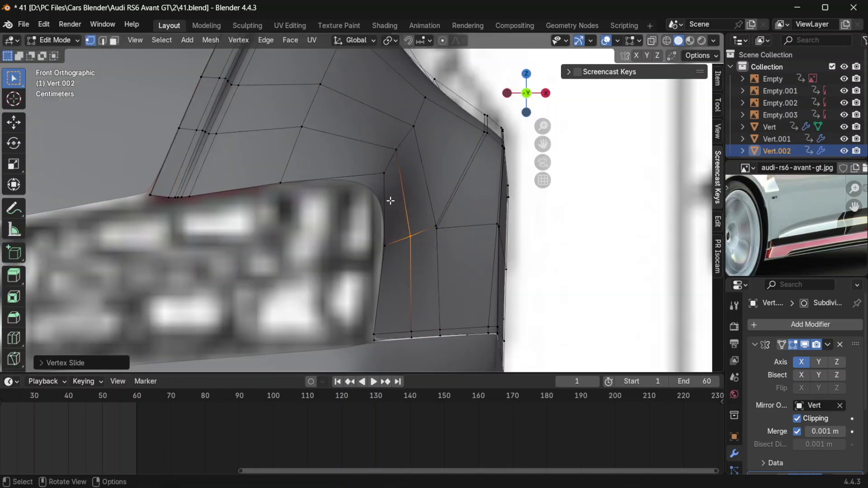
Move the fender vertex on the headlight opening's rear edge along the Y axis.
click(387, 247)
middle_drag(407, 262, 402, 242)
key(g)
key(y)
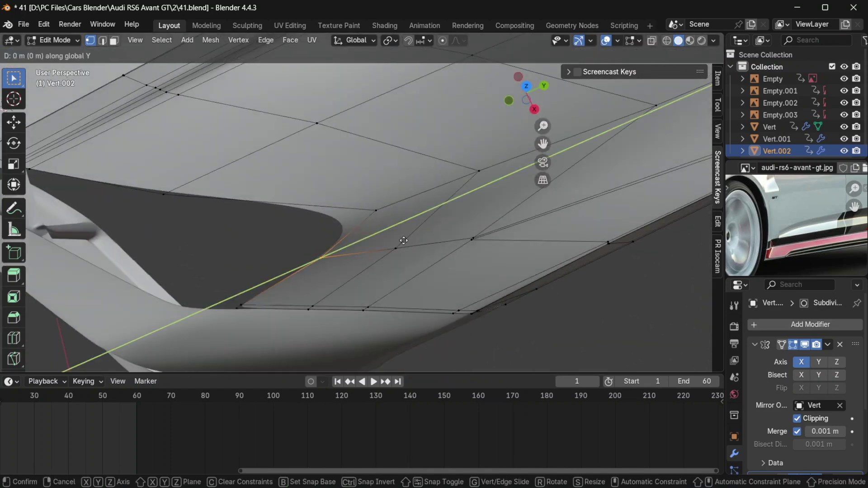
click(391, 243)
key(KP_1)
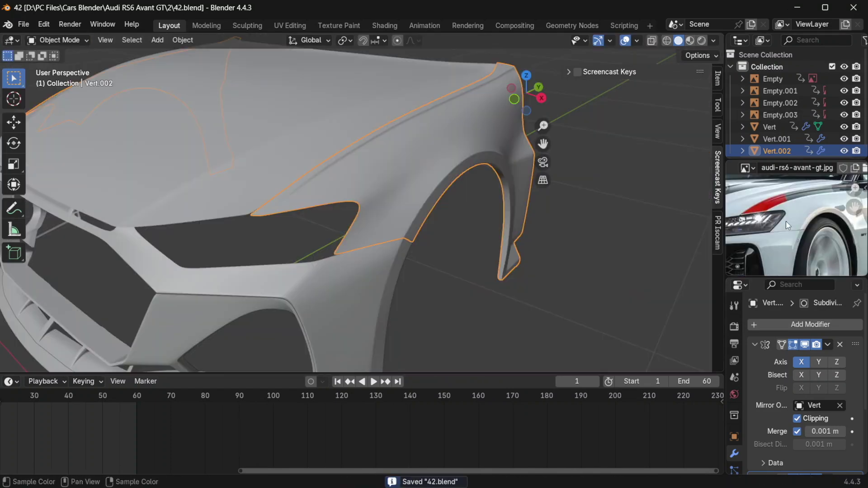
Examine the headlight and front fender in a close-up of the reference photo.
middle_drag(785, 221, 802, 222)
scroll(809, 224, up, 2)
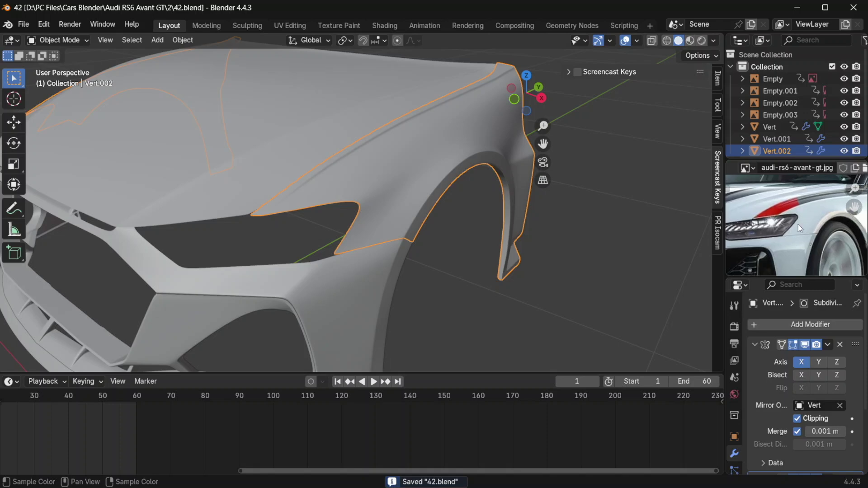
key(Caps_Lock)
key(Caps_Lock)
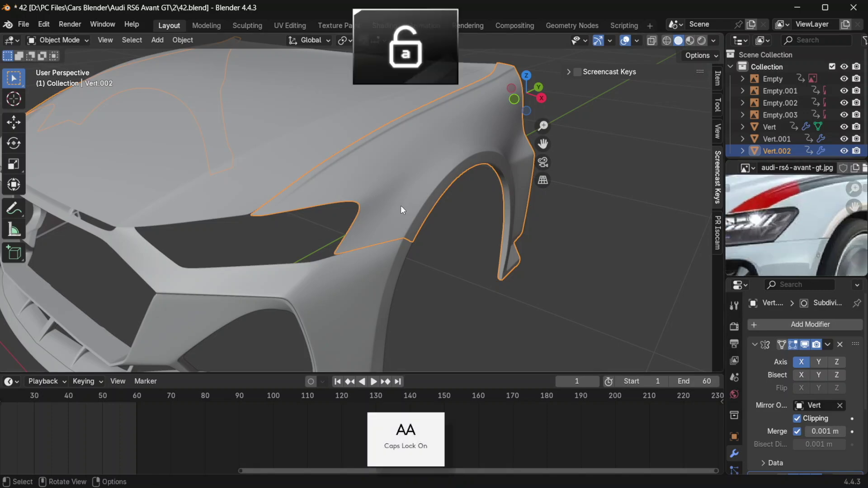
Try dissolving the two middle vertices between the headlight opening and the wheel arch, and delete the merged face.
key(Tab)
scroll(400, 205, up, 5)
middle_drag(400, 205, 360, 229)
middle_drag(392, 204, 350, 269)
key(b)
drag(359, 209, 334, 155)
middle_drag(373, 171, 377, 219)
key(KP_7)
key(g)
key(x)
key(Escape)
middle_drag(349, 201, 343, 245)
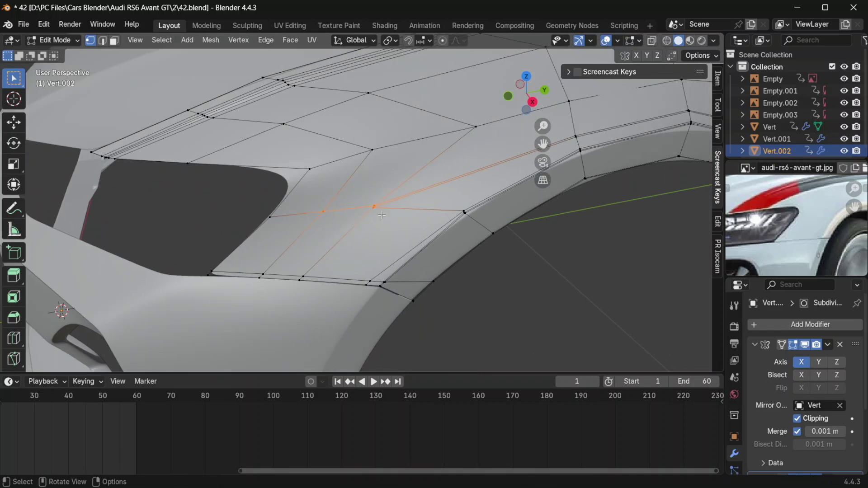
key(x)
click(382, 201)
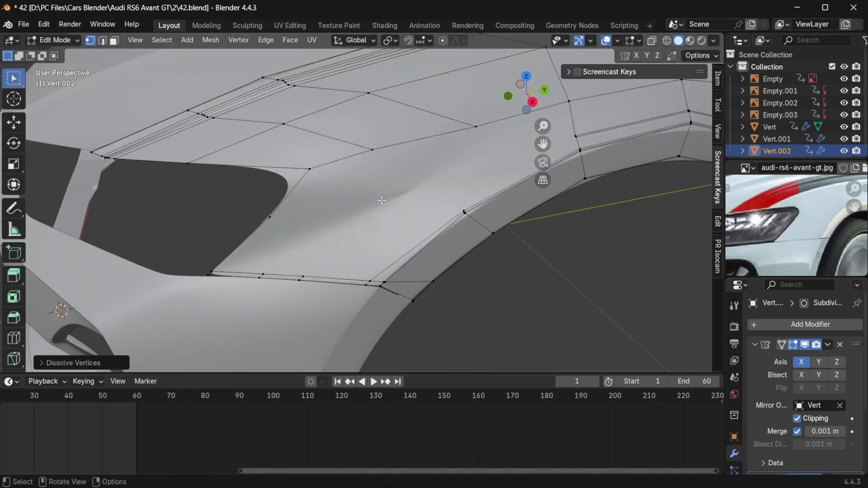
key(x)
click(384, 146)
Try refilling the gap between the headlight opening and the wheel arch with new faces, starting from its rear end.
key(Tab)
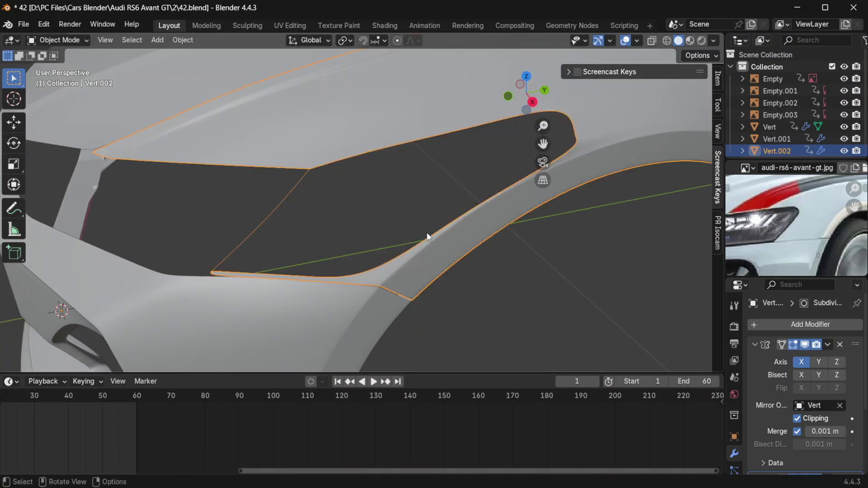
scroll(422, 235, down, 3)
key(Tab)
middle_drag(387, 207, 354, 238)
click(458, 193)
scroll(457, 194, up, 3)
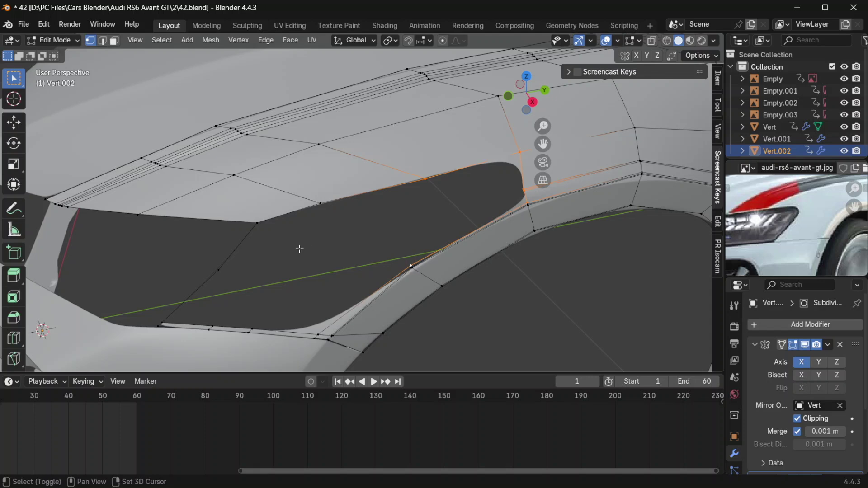
key(f)
key(f)
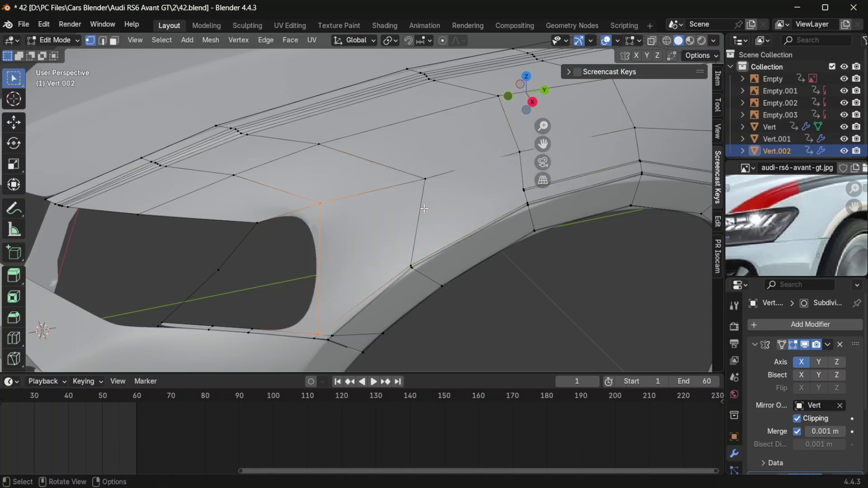
key(f)
scroll(424, 209, down, 2)
middle_drag(424, 208, 378, 229)
scroll(380, 235, up, 3)
scroll(380, 235, down, 3)
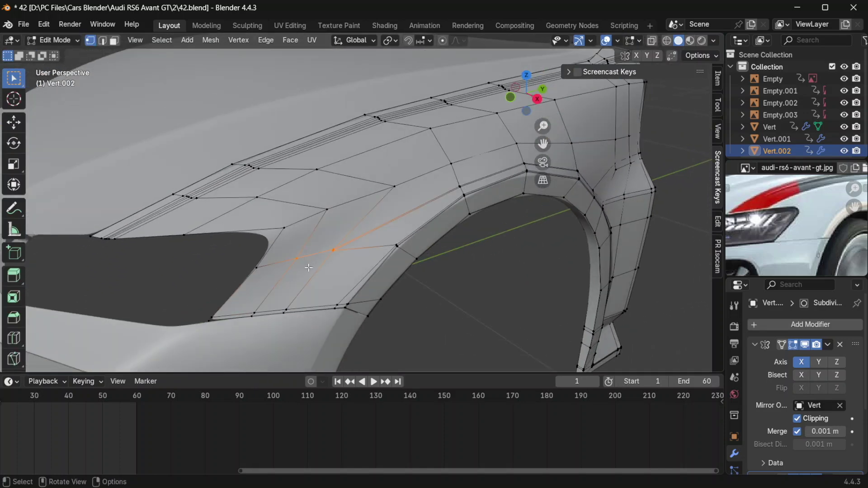
Slide the short vertical edge on the fender's lower seam behind the headlight toward the wheel arch.
drag(309, 267, 235, 246)
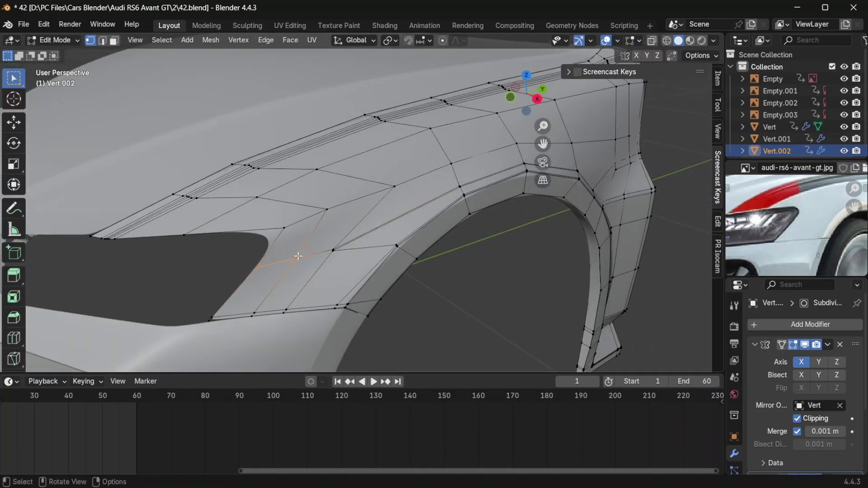
alt+click(334, 303)
key(g)
key(g)
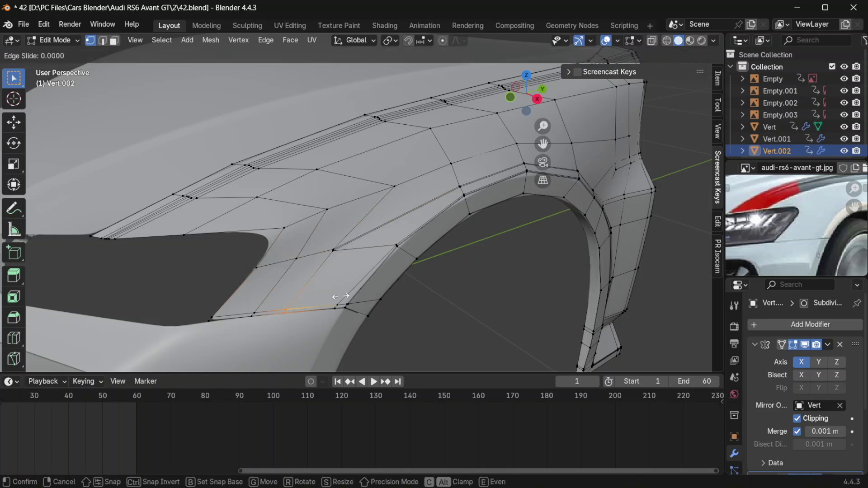
click(360, 285)
Slide the mid-panel vertex nearest the wheel arch along its edge and check the fender surface without the mesh.
click(335, 250)
key(g)
key(g)
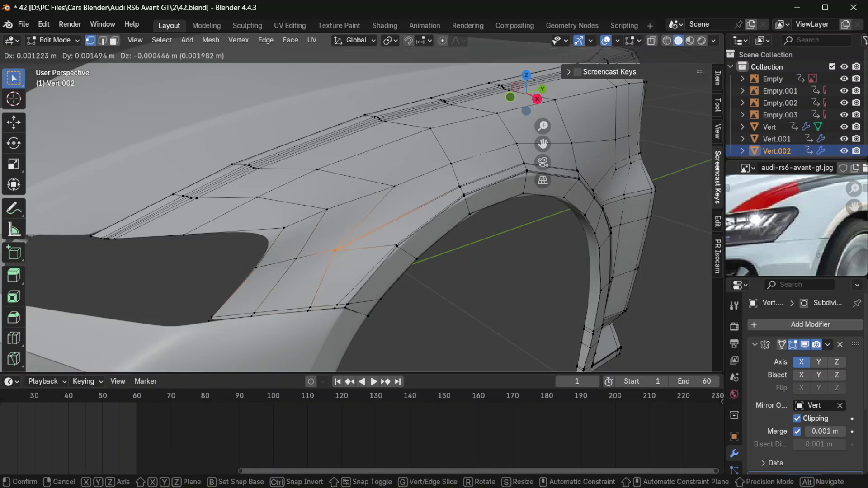
click(372, 244)
key(Tab)
scroll(373, 245, down, 3)
scroll(426, 232, up, 5)
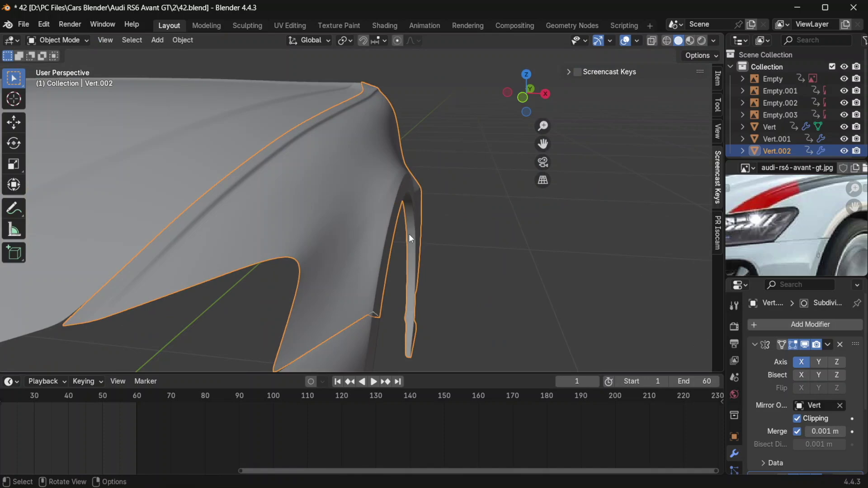
Dissolve the middle vertices of the fender panel between the headlight opening and the wheel arch.
key(Tab)
key(x)
click(292, 329)
scroll(330, 257, up, 3)
middle_drag(339, 236, 325, 244)
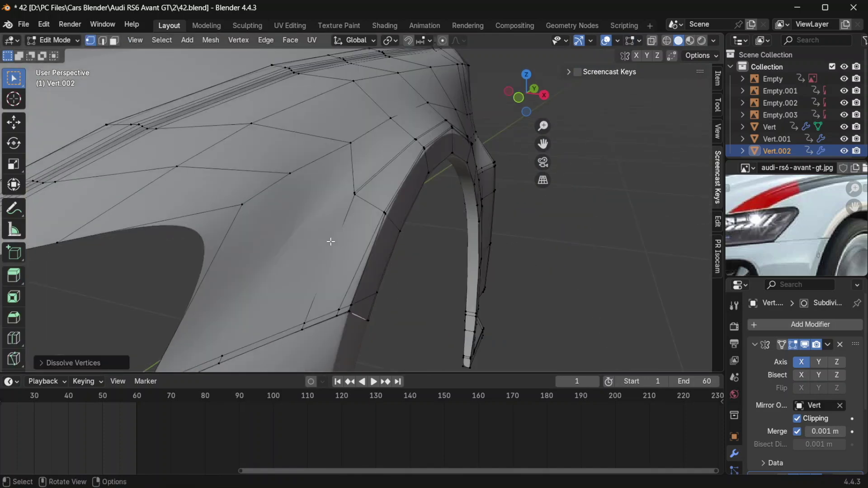
Knife-cut an edge from the vertex above the front of the wheel arch down to the fender's lower seam.
key(k)
click(341, 185)
click(280, 319)
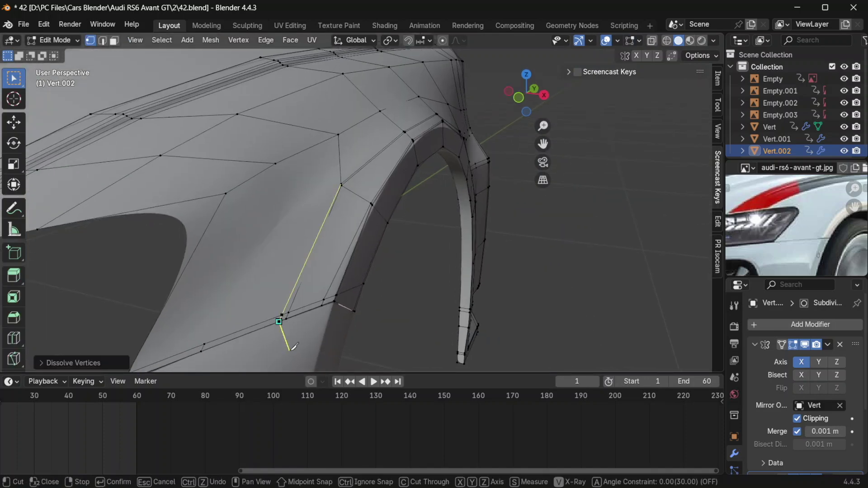
key(Return)
Connect the vertex above the headlight's rear corner to the lower seam vertex with a new edge.
middle_drag(325, 285, 285, 141)
click(290, 140)
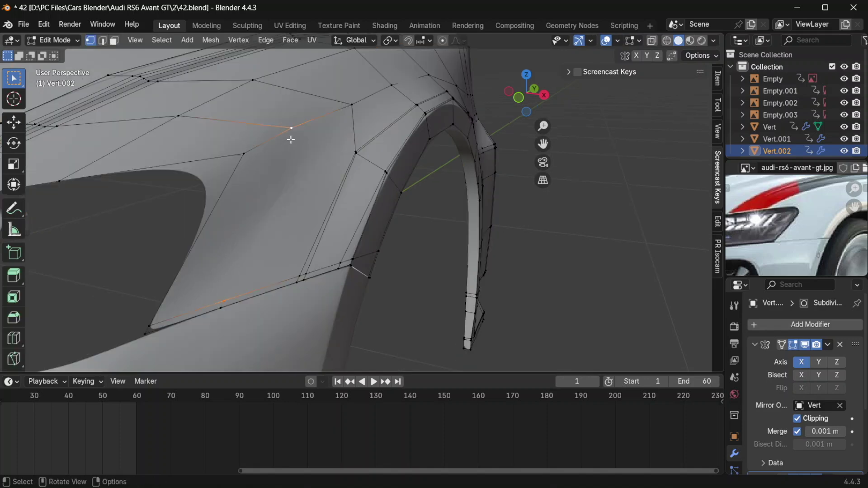
middle_drag(351, 156, 278, 200)
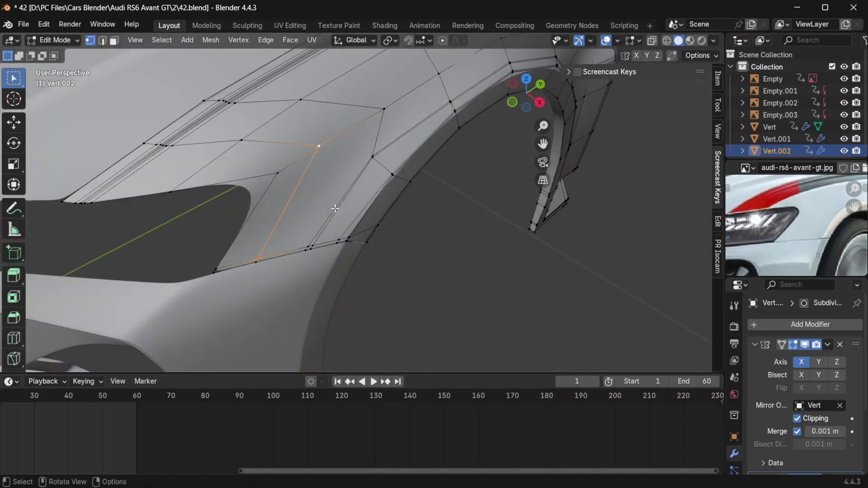
middle_drag(358, 188, 323, 221)
key(Tab)
key(Tab)
Add a loop cut across the narrow strip at the front of the wheel arch.
key(ctrl+r)
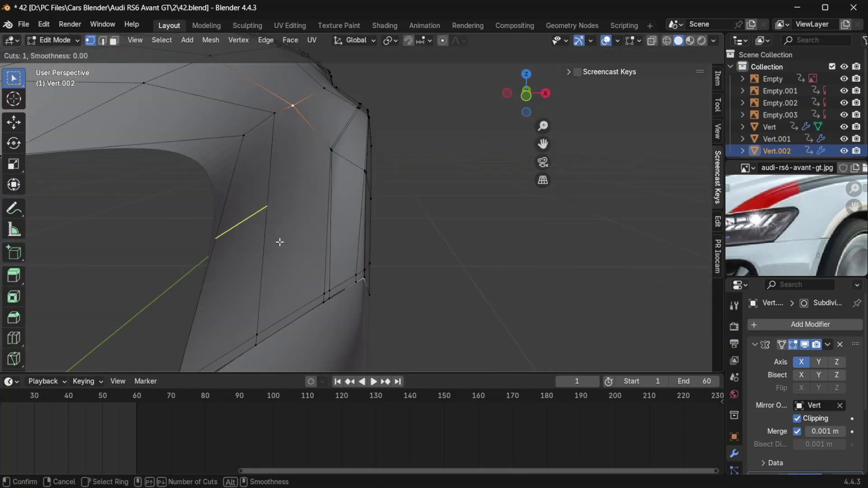
click(330, 228)
click(334, 239)
middle_drag(325, 243, 258, 254)
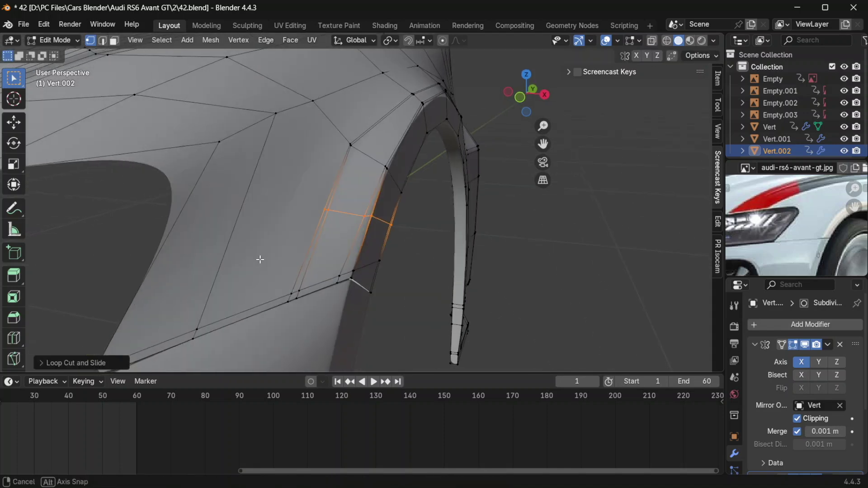
Add a loop cut across the strip behind the headlight opening and check the smoothed fender surface.
key(ctrl+r)
click(177, 248)
click(252, 213)
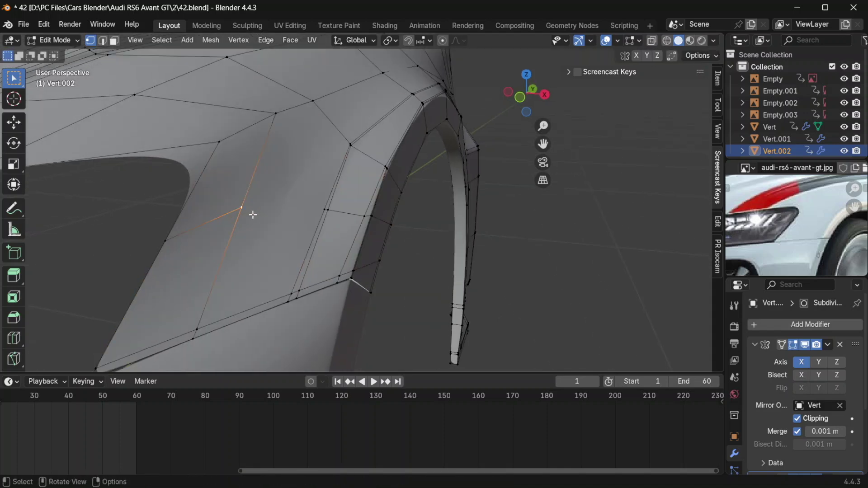
key(Tab)
middle_drag(324, 222, 381, 184)
key(Tab)
Dissolve the outer edge loop that follows the wheel arch from the front lower seam to the rear crease.
middle_drag(403, 155, 294, 207)
shift+middle_drag(383, 226, 155, 199)
shift+middle_drag(247, 222, 475, 250)
click(229, 251)
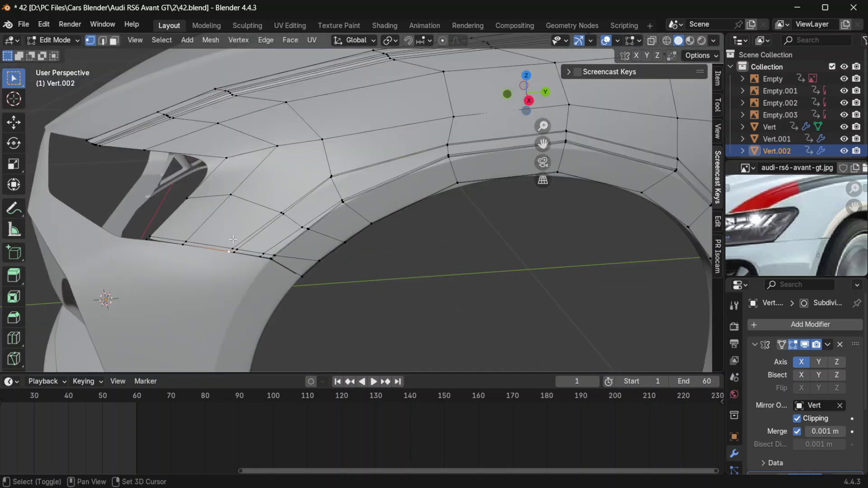
shift+click(281, 212)
shift+click(331, 175)
shift+click(447, 144)
shift+click(566, 131)
shift+middle_drag(572, 156, 273, 184)
shift+click(393, 185)
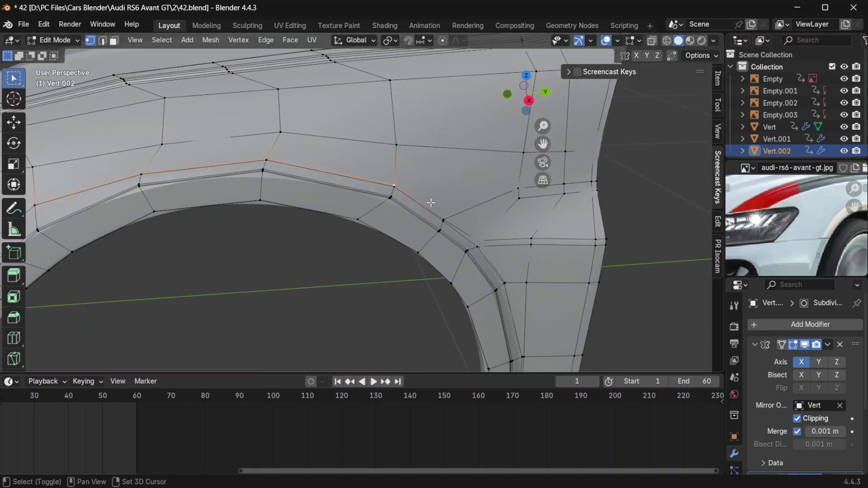
middle_drag(481, 239, 452, 235)
middle_drag(847, 219, 739, 227)
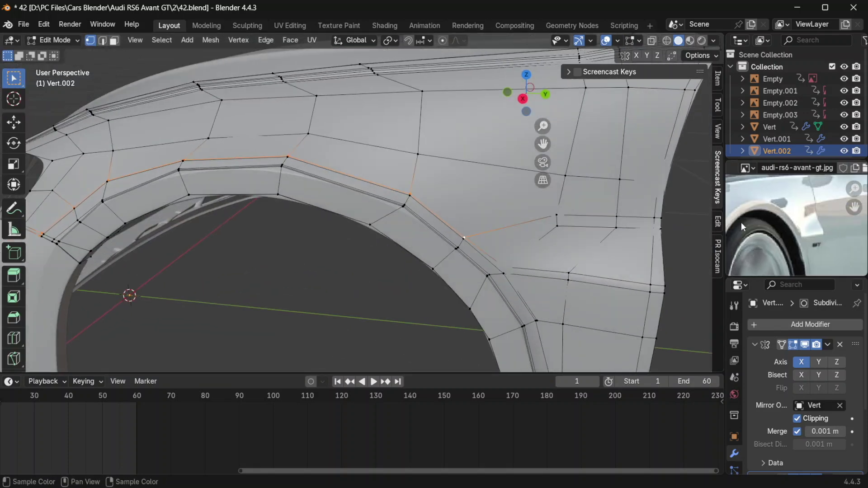
middle_drag(592, 281, 453, 249)
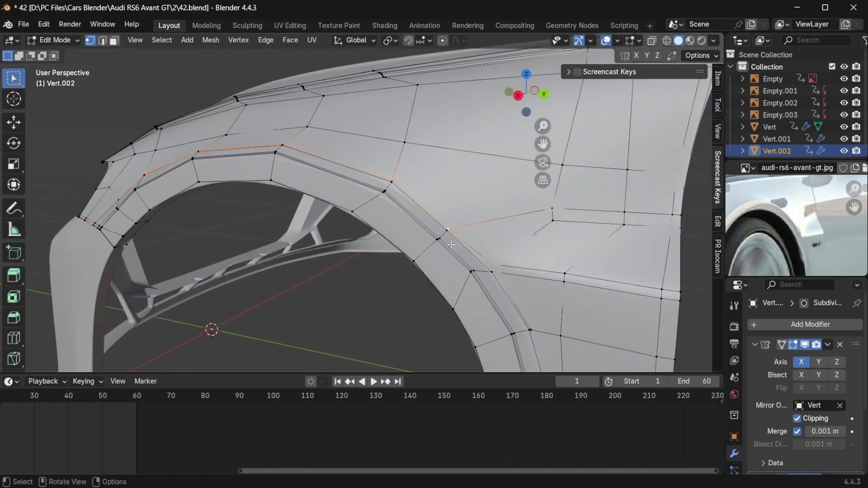
key(x)
click(450, 257)
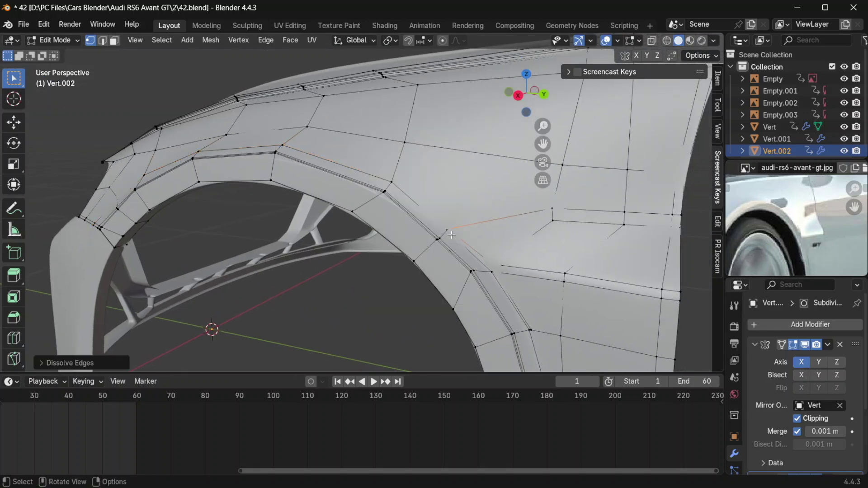
Add a vertical loop cut through the upper fender panels above the rear of the wheel arch.
key(Tab)
scroll(434, 229, down, 2)
middle_drag(408, 231, 470, 259)
middle_drag(328, 271, 343, 246)
scroll(411, 196, up, 3)
key(Tab)
middle_drag(411, 195, 372, 145)
key(alt+z)
alt+click(356, 124)
key(g)
key(g)
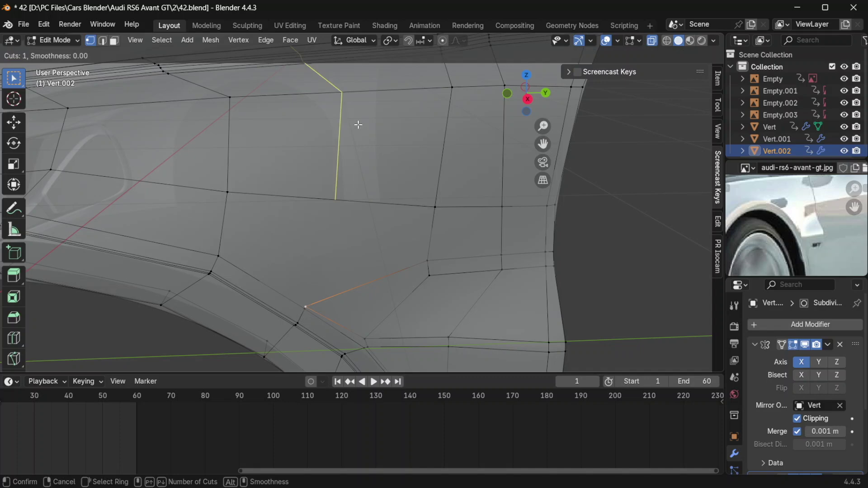
click(354, 127)
click(335, 203)
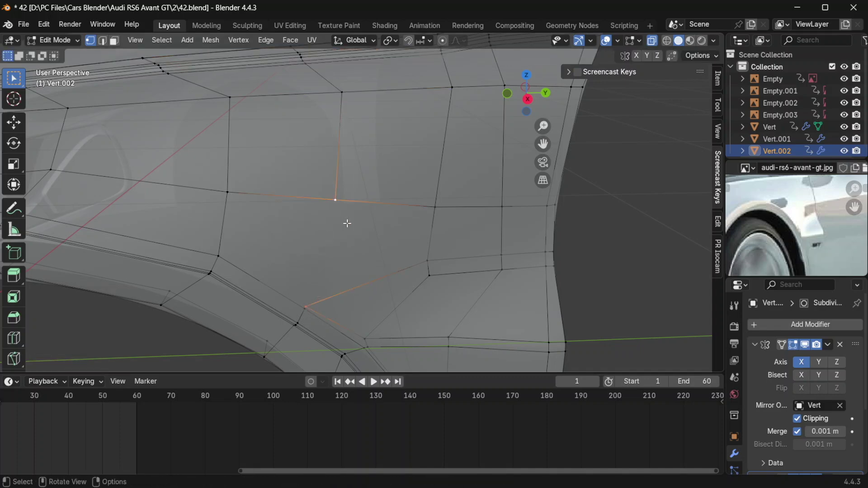
Slide the cut's lower end vertex along the crease edge behind the wheel arch and check the shading.
key(Tab)
scroll(347, 223, down, 5)
key(alt+z)
middle_drag(351, 221, 261, 256)
scroll(343, 228, up, 5)
scroll(413, 235, down, 2)
key(Tab)
scroll(416, 230, up, 3)
key(shift+v)
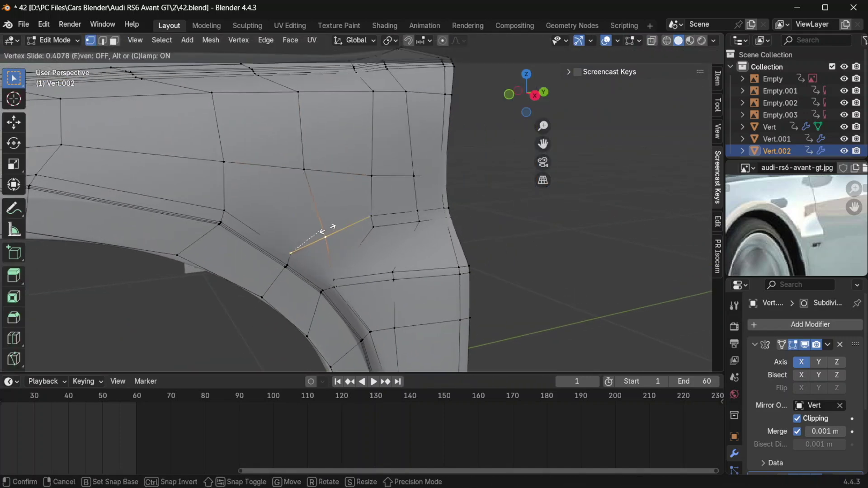
click(323, 231)
key(Tab)
scroll(380, 248, down, 3)
middle_drag(380, 249, 343, 259)
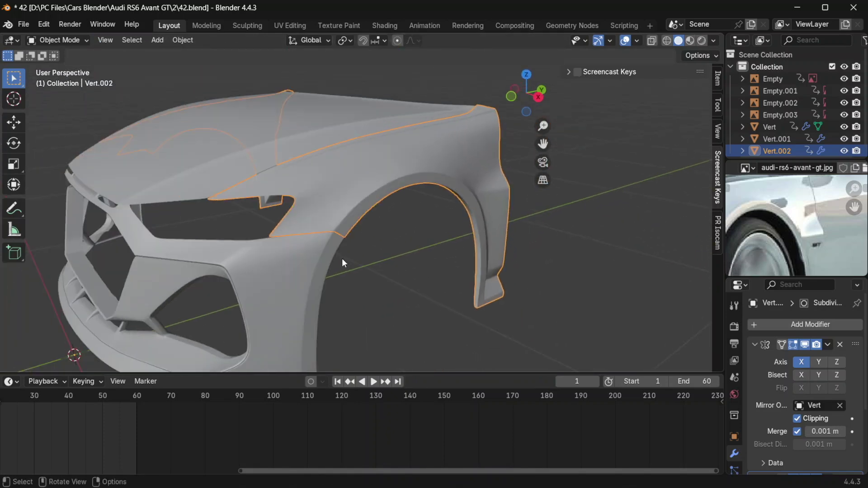
Move the mid-row vertex beside the front of the wheel arch along the Y axis.
key(Tab)
scroll(400, 226, up, 5)
key(g)
key(y)
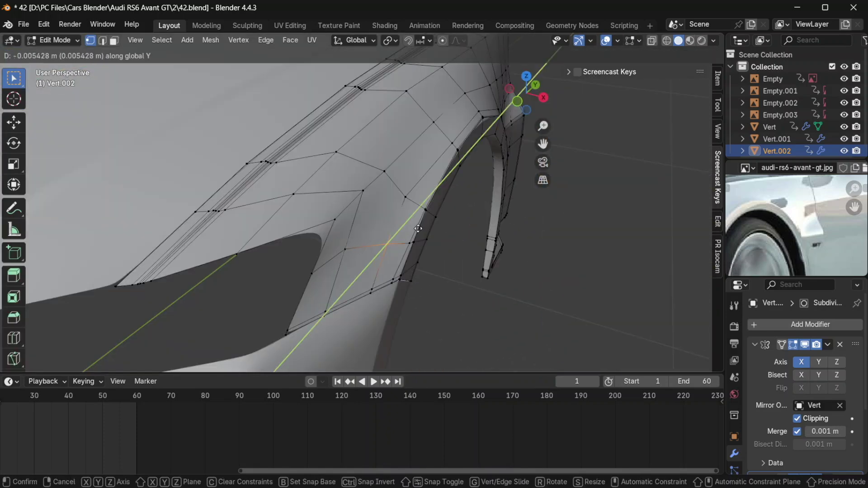
click(417, 230)
Slide the two mid-row vertices between the headlight and the wheel arch down toward the lower seam.
click(347, 252)
key(g)
key(g)
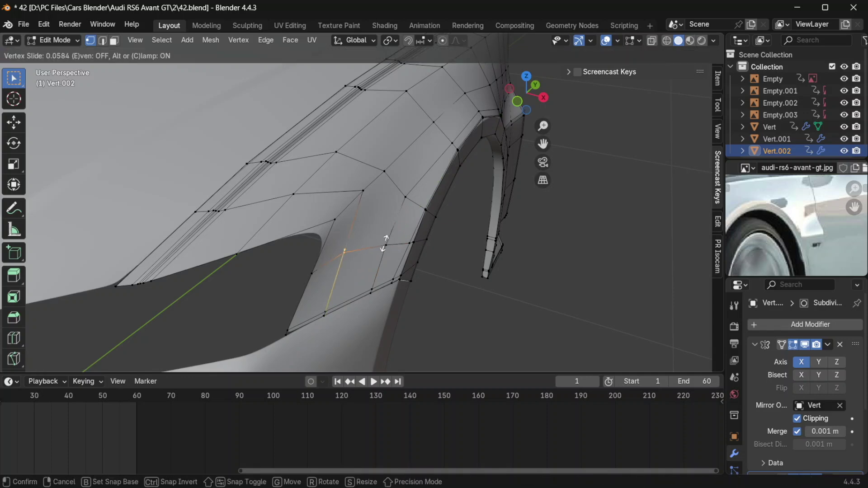
click(382, 254)
key(g)
key(g)
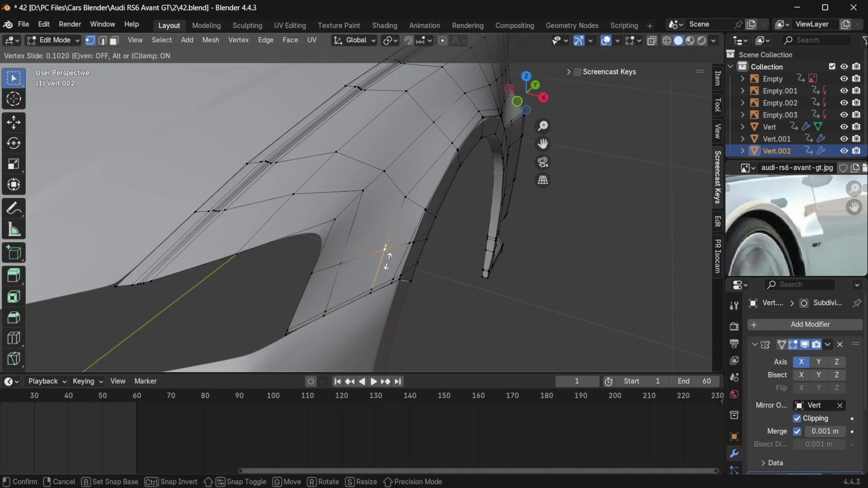
click(384, 253)
middle_drag(382, 252, 402, 271)
Move the vertices near the fender's lower seam beside the wheel arch along the X axis and check the surface.
key(g)
key(x)
click(448, 167)
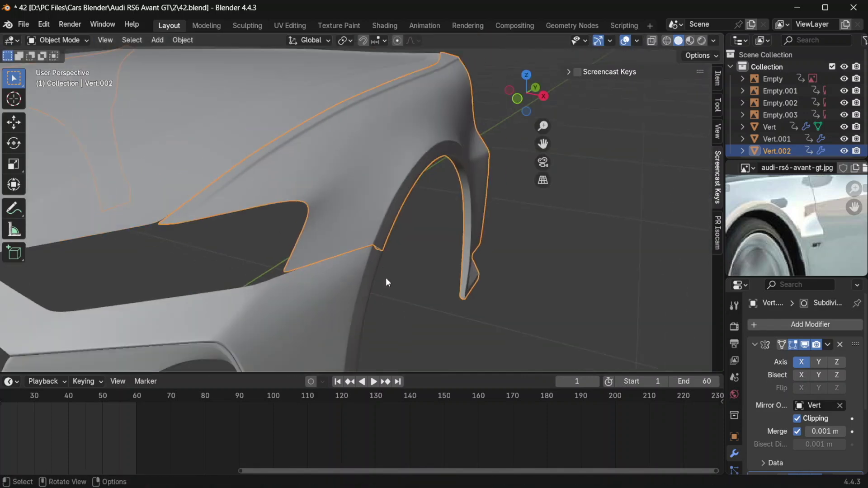
middle_drag(387, 280, 342, 248)
scroll(341, 246, up, 5)
key(Tab)
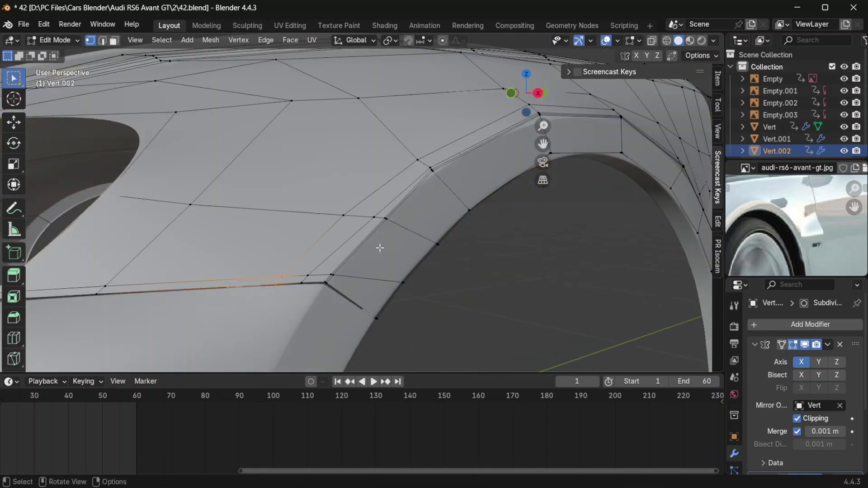
Slide the three vertices in front of the wheel arch crease along their edges and check the shading.
click(374, 218)
key(shift+v)
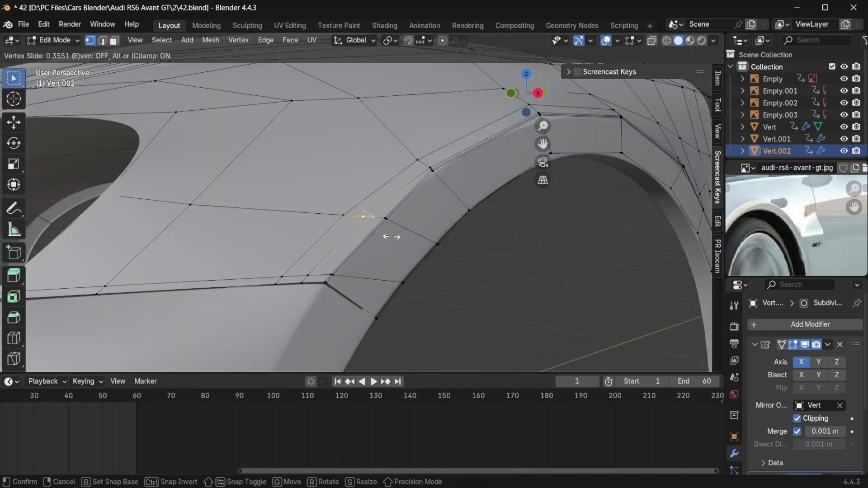
click(373, 232)
key(shift+v)
click(335, 263)
key(shift+v)
click(315, 283)
key(Tab)
middle_drag(324, 283, 330, 253)
Slide the vertices of the row just above the seam corner up along the wheel arch crease in side view.
key(KP_3)
key(Tab)
scroll(330, 253, up, 6)
drag(366, 188, 300, 149)
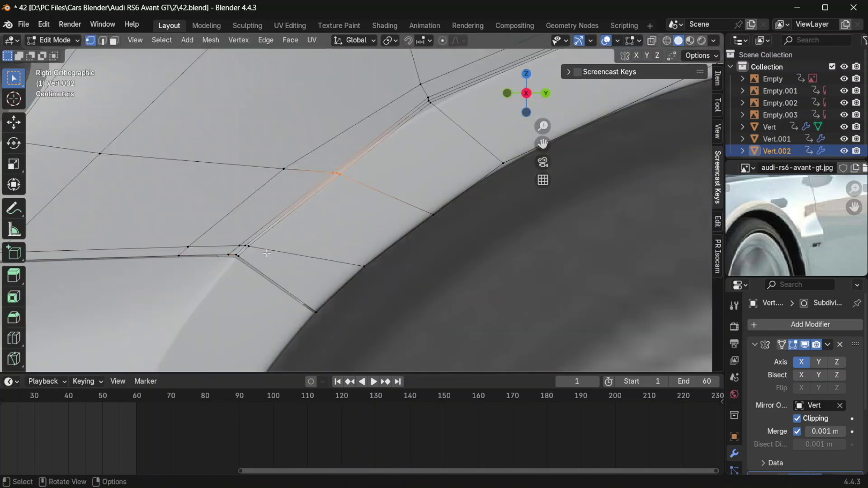
key(g)
key(g)
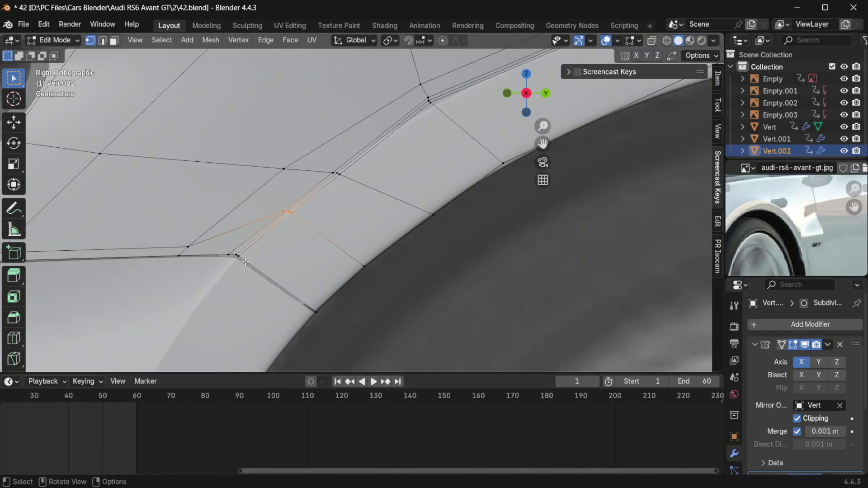
Reposition the fender's seam corner vertices at the wheel arch crease in side view.
drag(246, 262, 220, 245)
scroll(271, 257, up, 3)
shift+middle_drag(271, 257, 415, 245)
key(g)
click(296, 250)
In front view, raise the bumper's upper corner vertices at the wheel arch crease about 0.0002 m along Z.
key(KP_1)
scroll(265, 223, up, 4)
shift+middle_drag(498, 238, 296, 140)
key(Tab)
click(342, 207)
key(Tab)
key(alt+z)
drag(357, 222, 332, 169)
key(alt+z)
key(g)
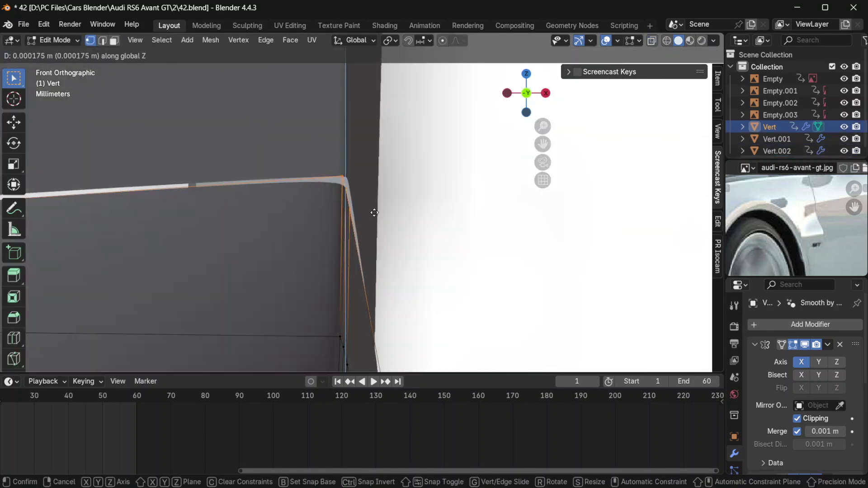
click(374, 213)
Move the bumper's upper corner vertices slightly along the X axis and inspect the seam.
key(g)
key(x)
click(376, 209)
key(Tab)
middle_drag(375, 207, 254, 201)
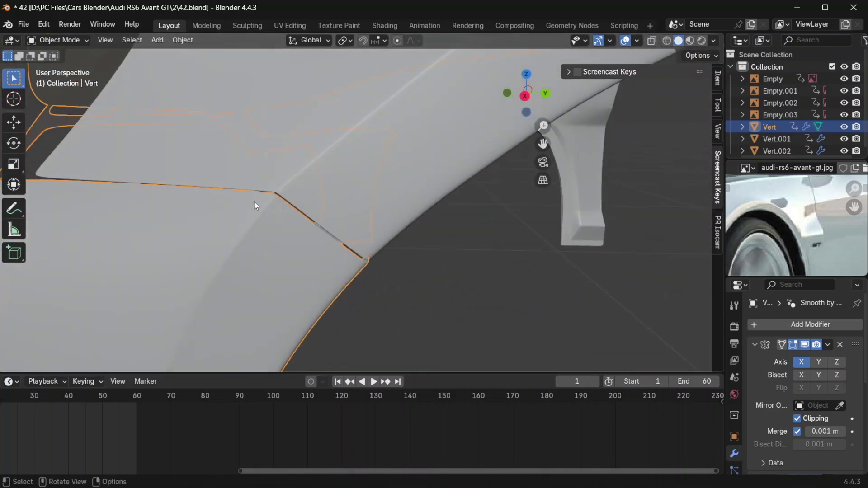
Fine-tune the bumper's upper corner vertices along the Y axis in side view.
key(KP_3)
key(Tab)
key(g)
key(y)
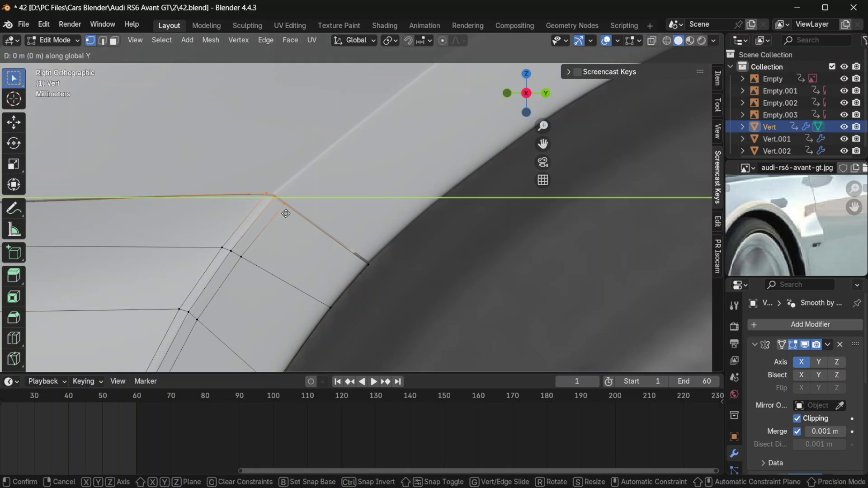
click(285, 213)
key(Tab)
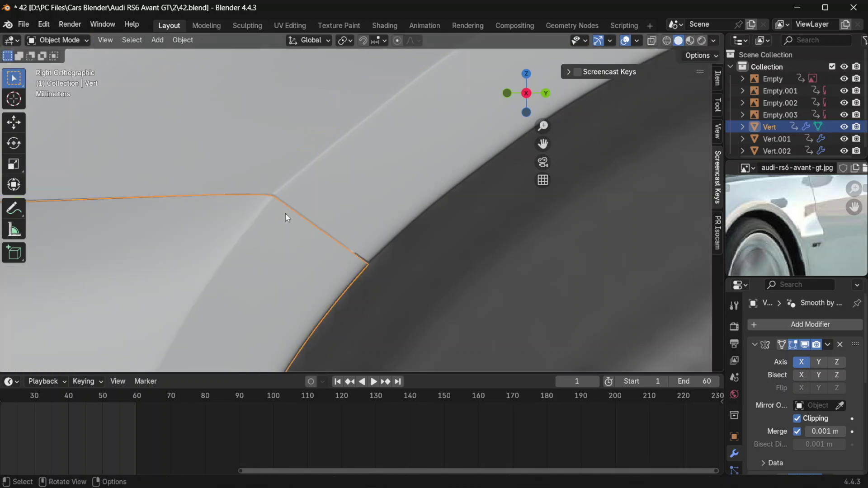
Compare the fender and bumper at the seam corner and slide the bumper's corner vertices along their edges.
click(289, 210)
key(Tab)
key(Tab)
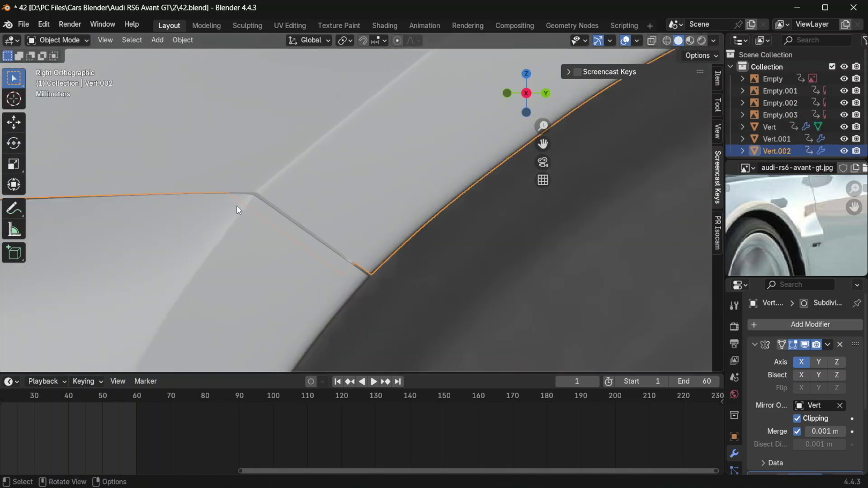
click(237, 205)
key(Tab)
key(g)
key(g)
click(262, 218)
key(Tab)
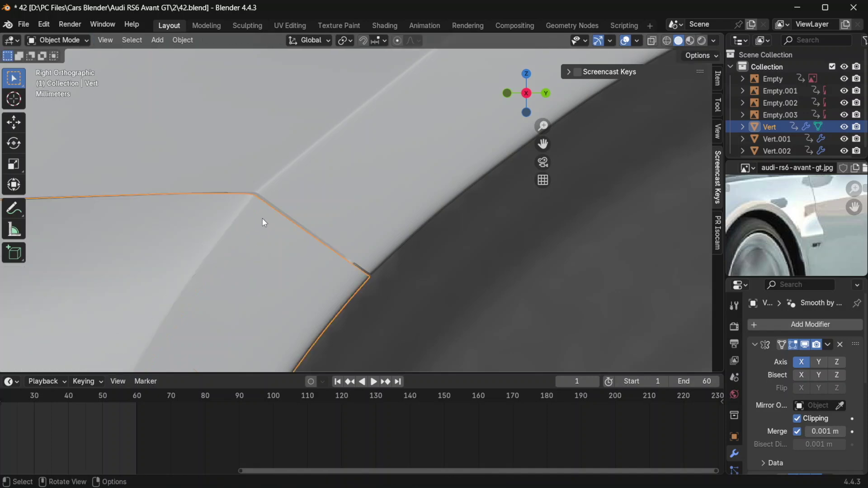
Dissolve the selected edges of the fender near the headlight opening's upper outer corner.
scroll(262, 218, down, 5)
scroll(285, 213, down, 4)
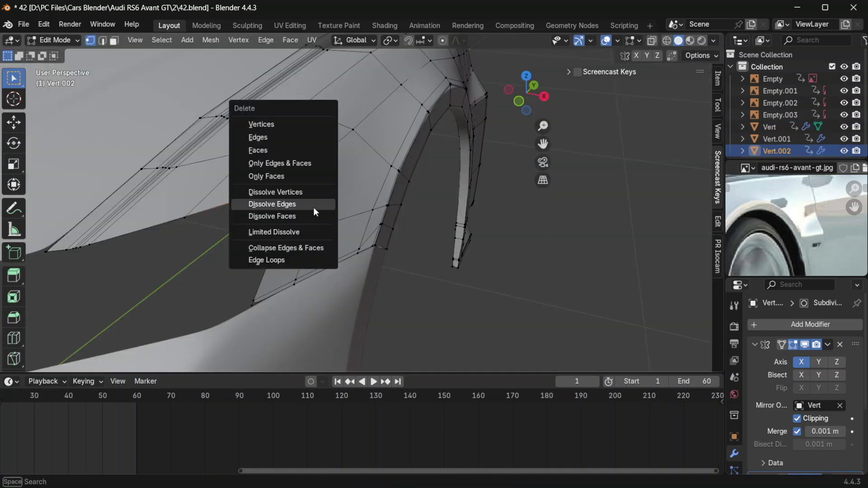
click(314, 206)
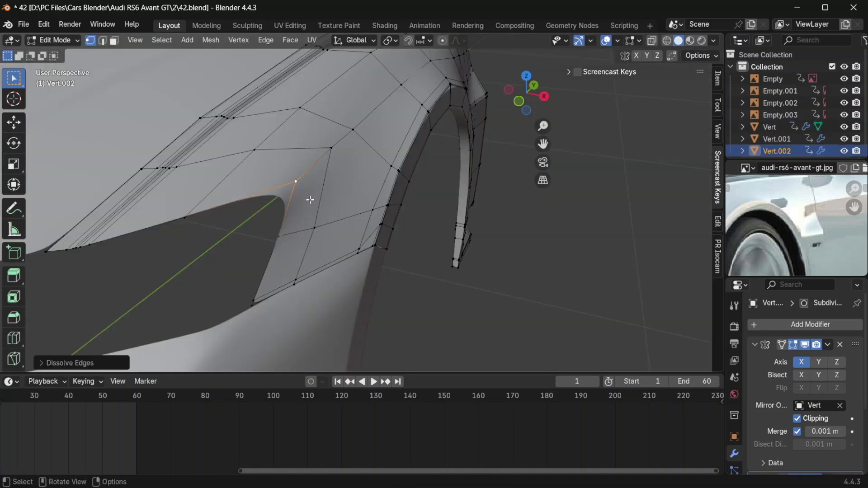
Try to dissolve the vertex at the headlight opening's upper outer corner and undo it.
key(x)
click(307, 188)
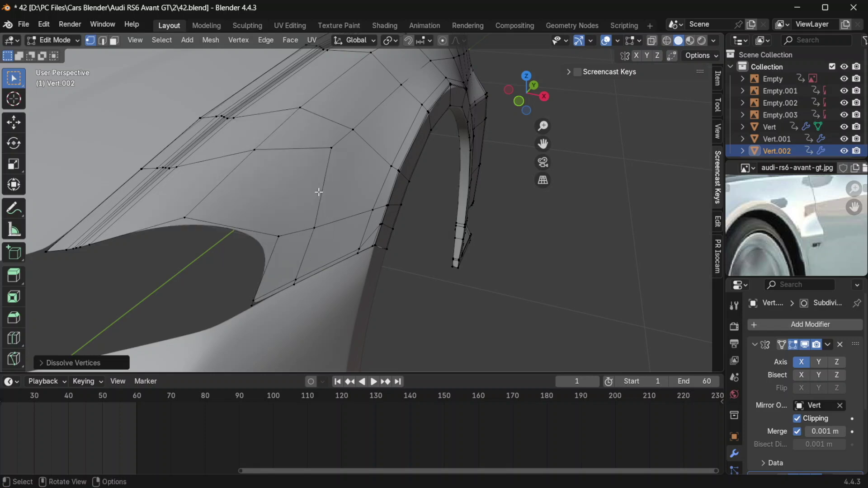
key(ctrl+z)
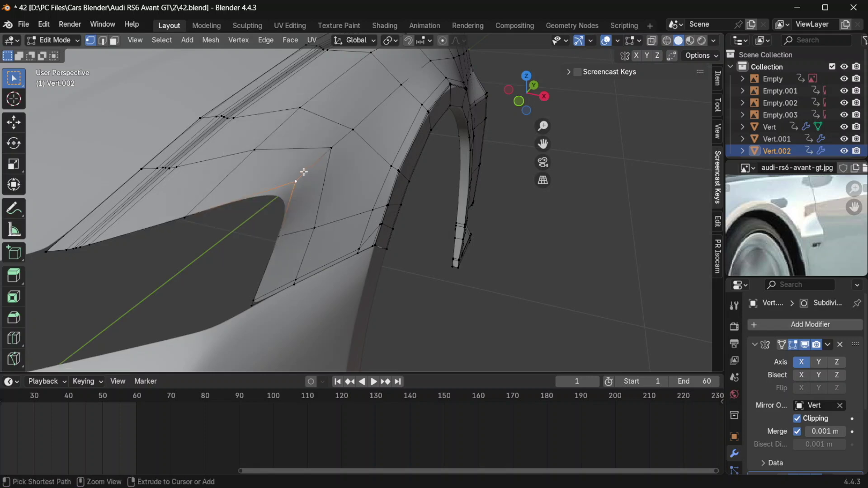
Add an edge loop across the upper fender beside the headlight opening's corner and check the shading.
key(ctrl+r)
click(295, 188)
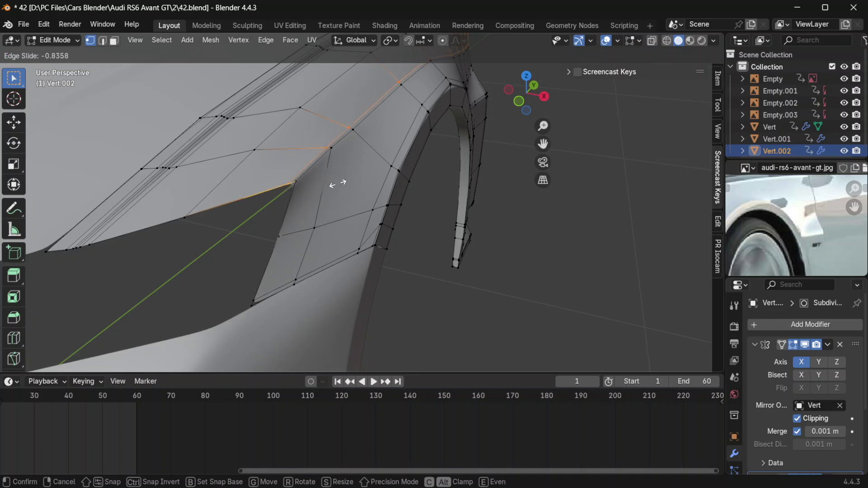
click(316, 178)
key(Tab)
key(Tab)
Try to slide the vertices around the headlight opening's upper outer corner along their edges.
click(297, 185)
key(shift+v)
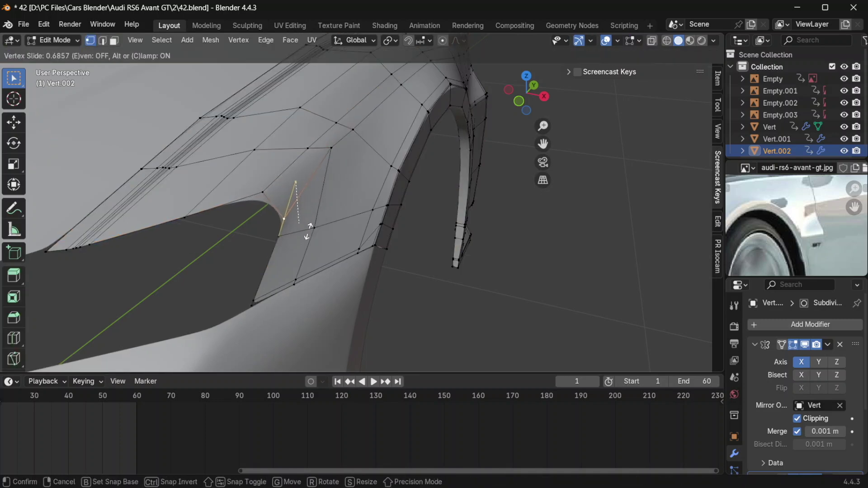
right_click(301, 253)
key(shift+v)
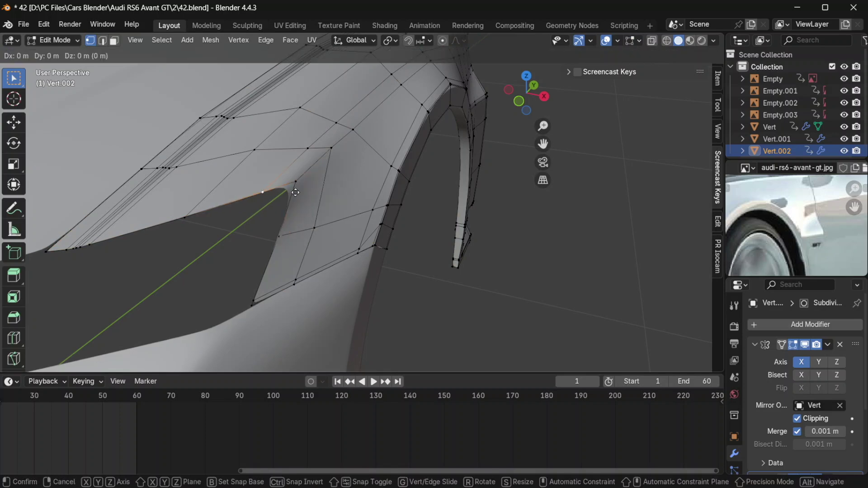
click(307, 176)
key(shift+v)
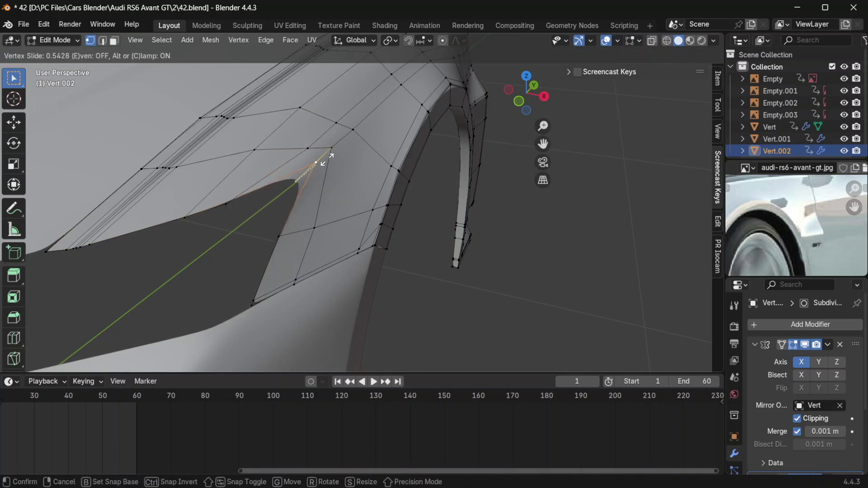
click(323, 160)
Move the headlight opening's corner vertex about -0.008 m along X and lower it slightly along Z to match the front reference.
middle_drag(323, 161, 371, 164)
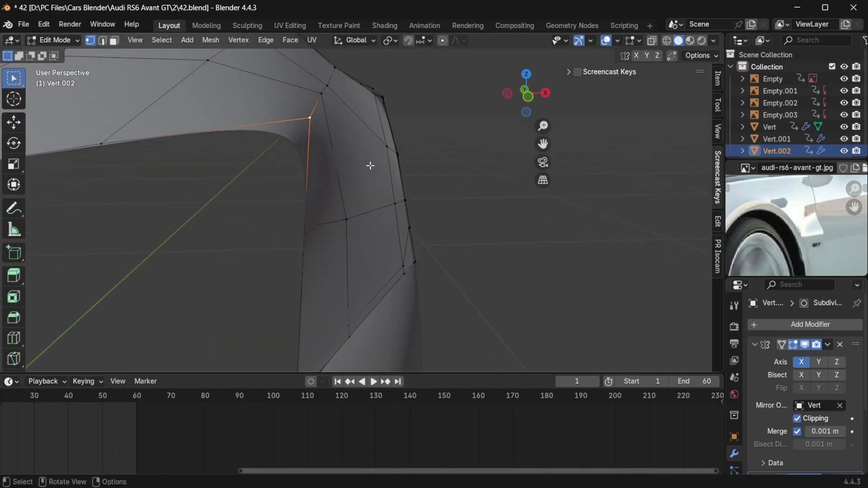
key(g)
key(x)
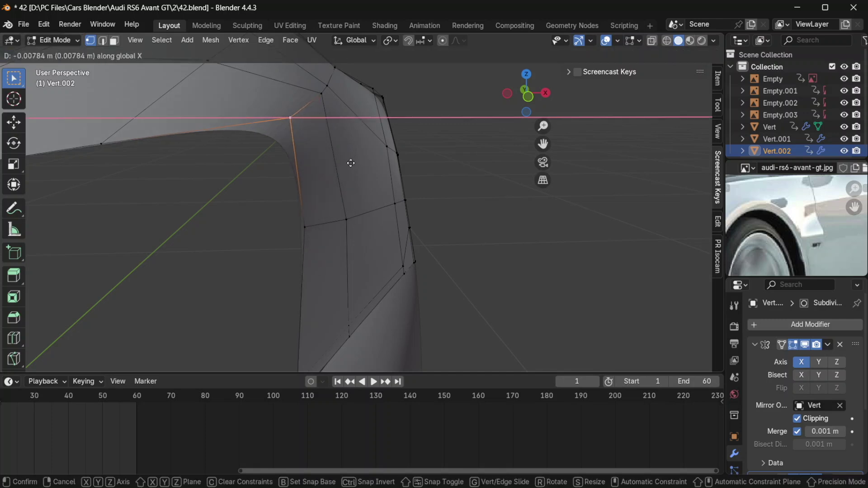
click(348, 163)
key(KP_1)
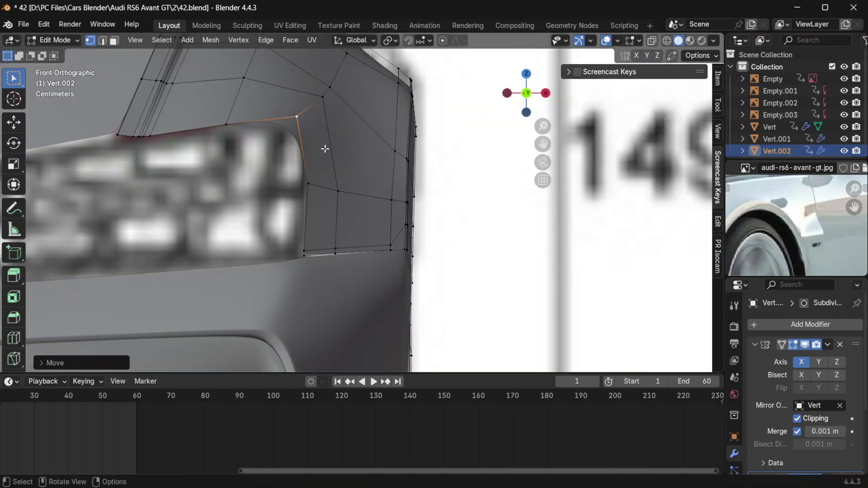
key(g)
key(z)
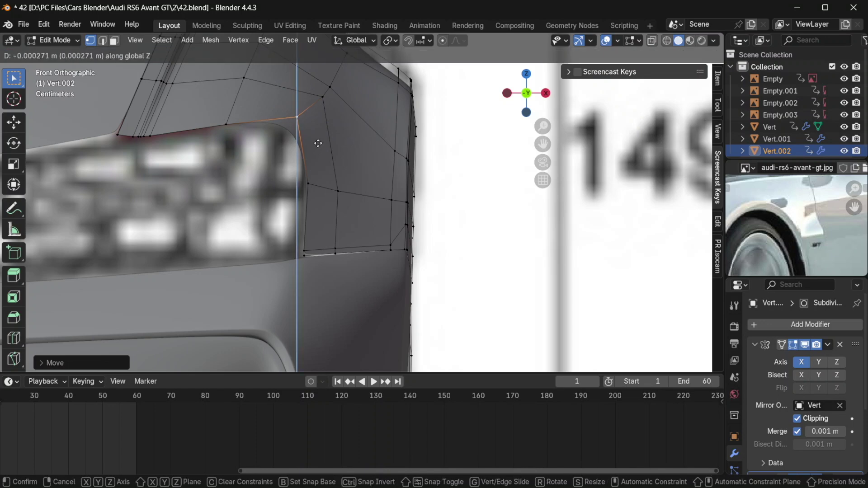
click(317, 144)
key(Tab)
key(Tab)
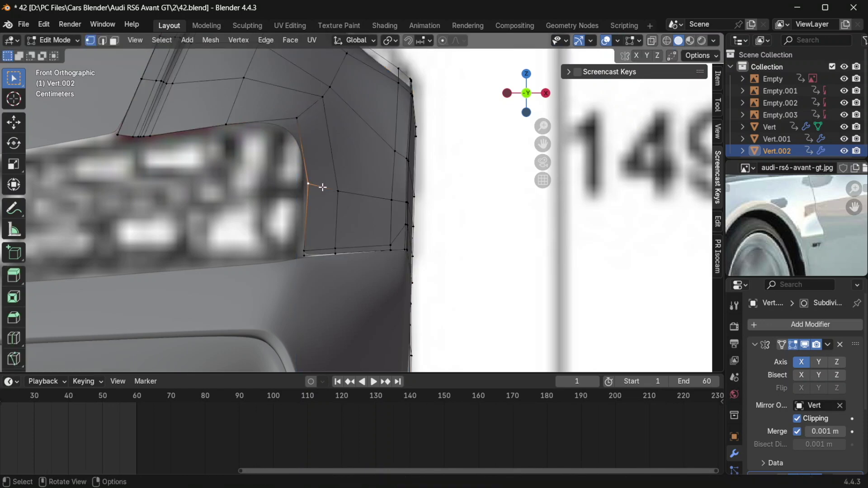
Slide the middle vertex on the headlight opening's outer edge and start adjusting it along the X axis.
key(g)
key(g)
click(333, 178)
key(g)
key(x)
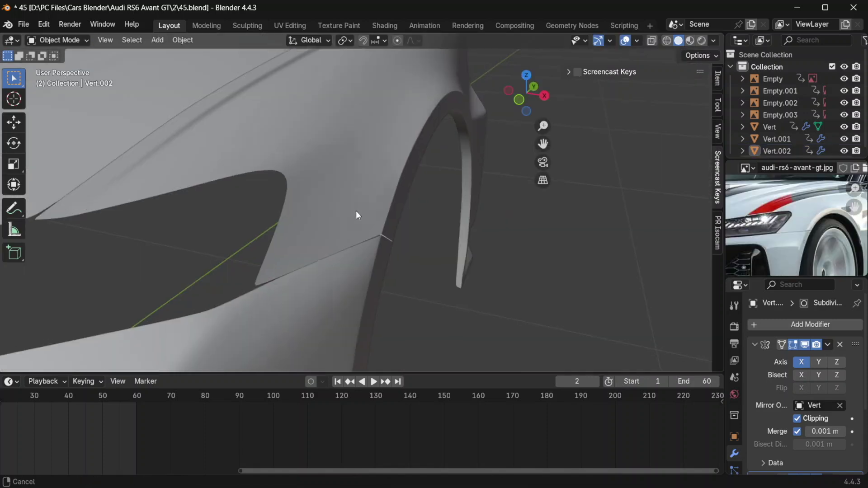
Examine the fender's edge flow around the headlight opening from several angles and in front view.
key(Tab)
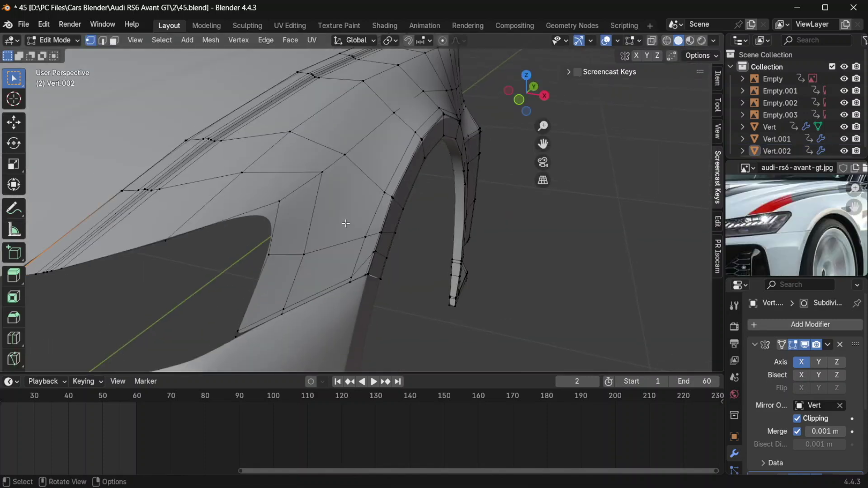
middle_drag(347, 222, 364, 223)
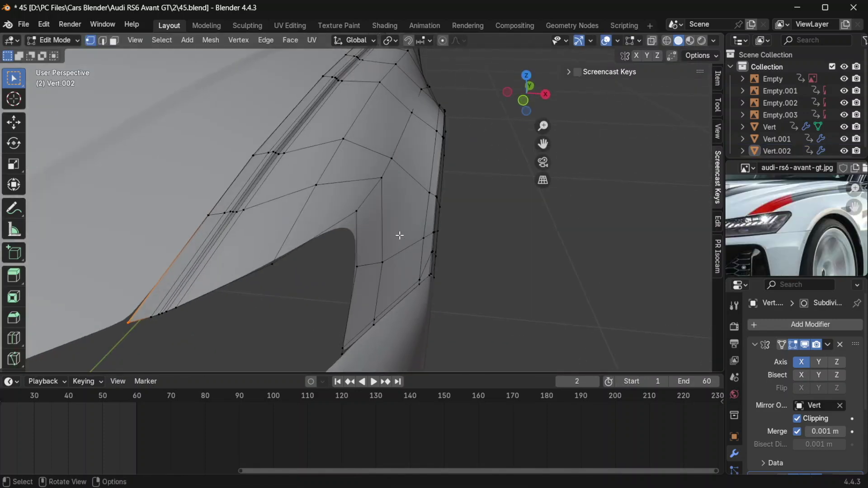
middle_drag(428, 195, 434, 165)
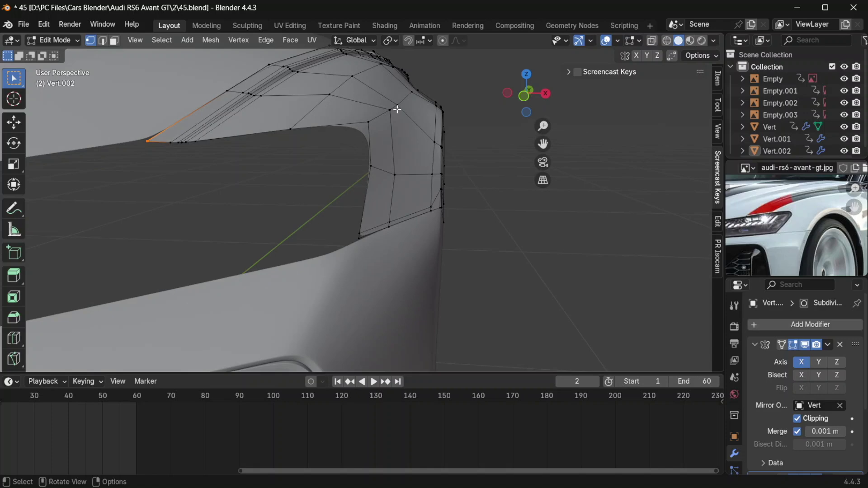
key(KP_3)
key(KP_1)
scroll(404, 107, up, 2)
click(351, 170)
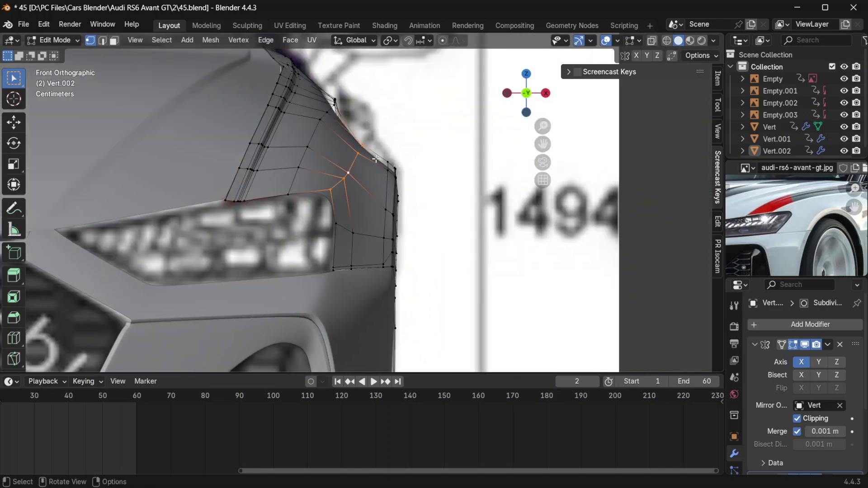
Temporarily hide the fender to examine the front blueprint behind it, and unhide it for editing.
key(Tab)
key(h)
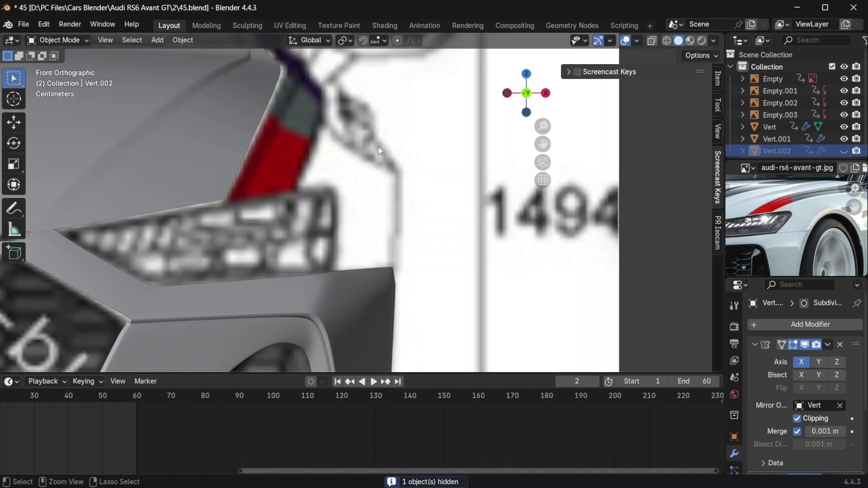
scroll(380, 149, down, 2)
scroll(383, 153, up, 2)
key(alt+h)
key(Tab)
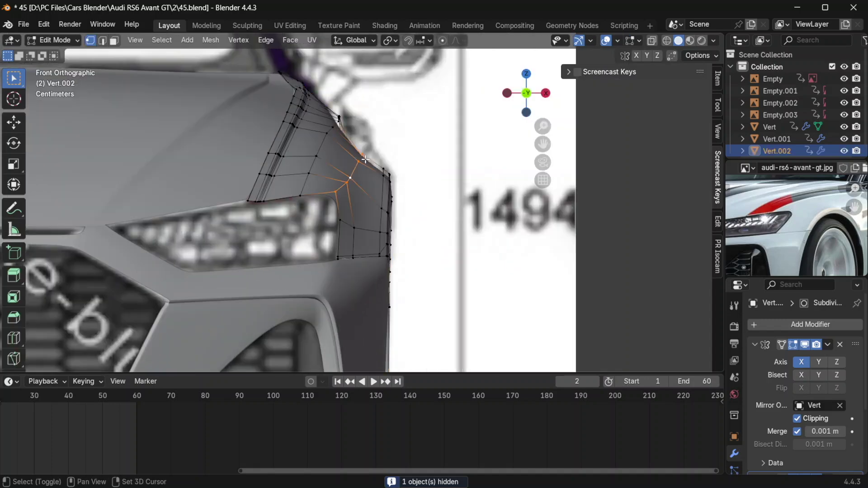
Select the diagonal row of vertices from the headlight opening's corner to the fender's outer contour and inspect its alignment.
scroll(365, 159, up, 2)
shift+click(280, 217)
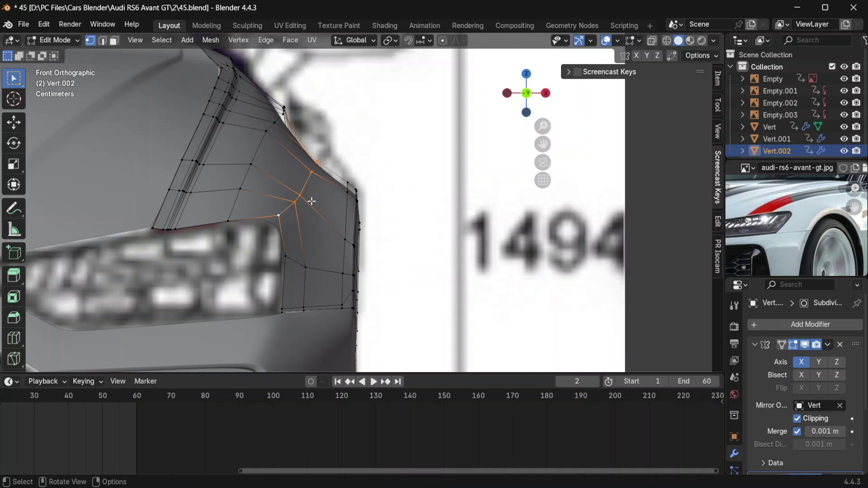
click(299, 207)
click(306, 198)
key(g)
alt+click(368, 150)
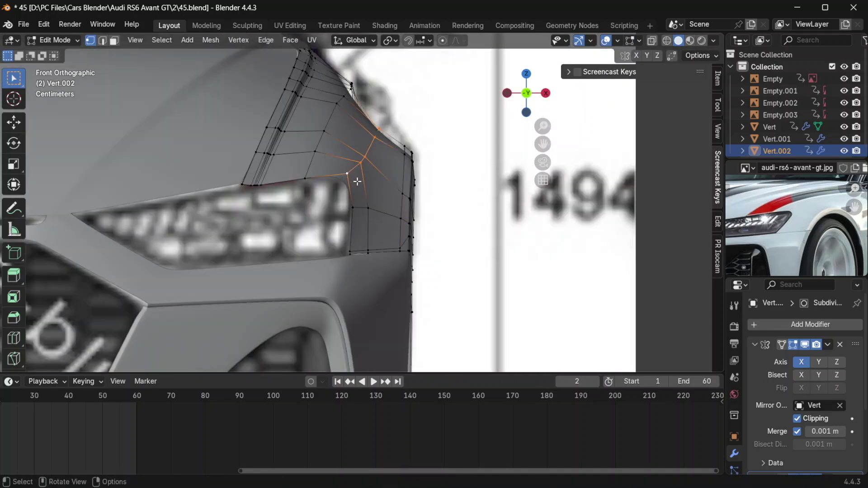
Raise the two upper vertices of the diagonal row above the headlight opening's corner along the Z axis.
scroll(354, 174, up, 2)
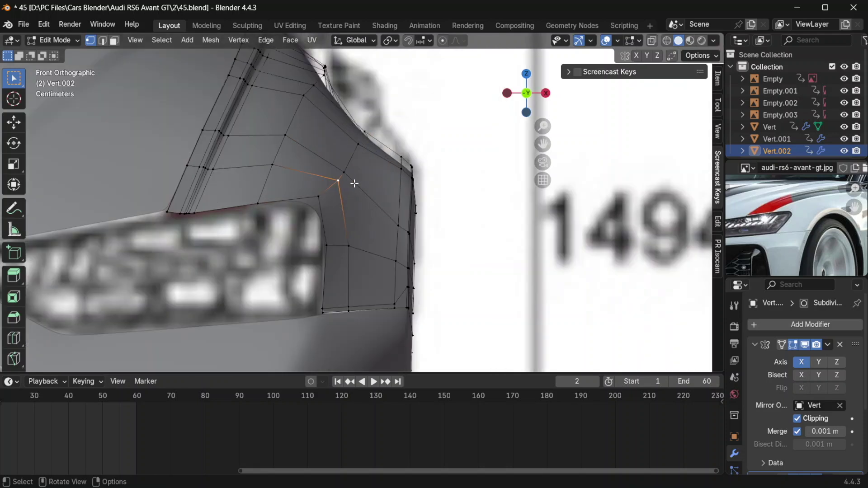
key(g)
key(z)
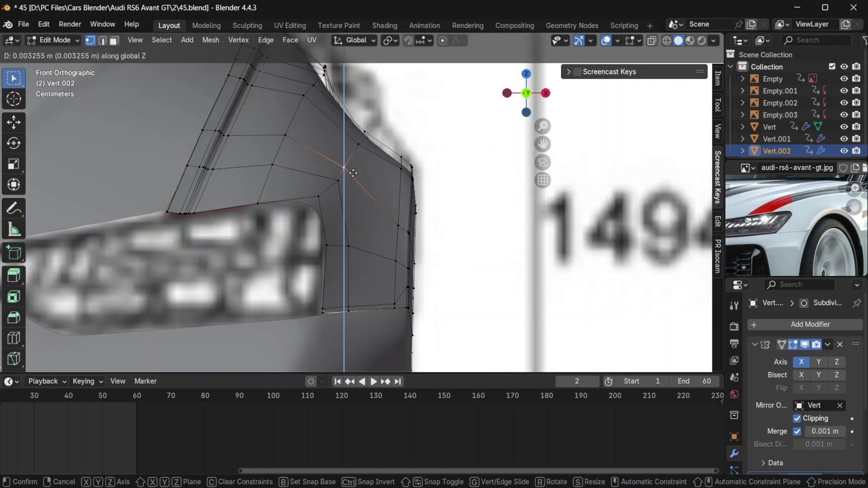
click(360, 159)
click(362, 145)
key(g)
key(z)
click(370, 141)
Nudge the diagonal row's vertex nearest the headlight corner in front view, save incrementally as 46.blend and inspect the surface.
click(344, 183)
key(g)
key(g)
key(g)
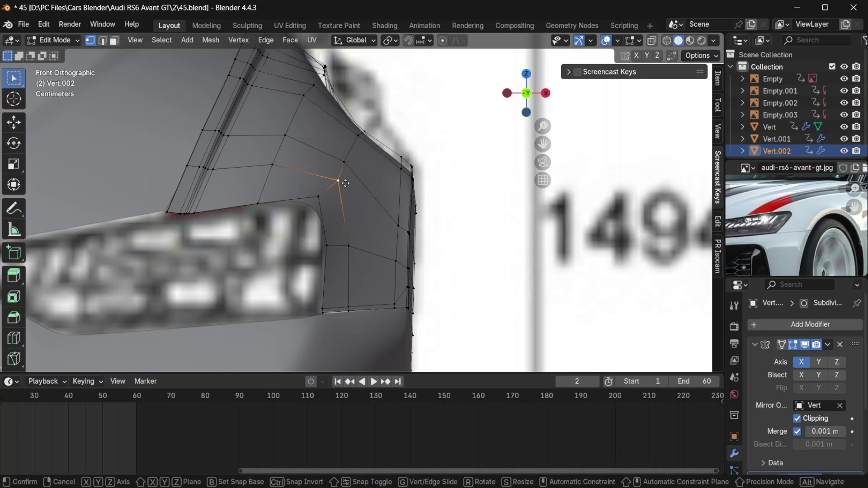
click(340, 179)
key(ctrl+alt+s)
middle_drag(339, 179, 364, 200)
scroll(364, 200, up, 6)
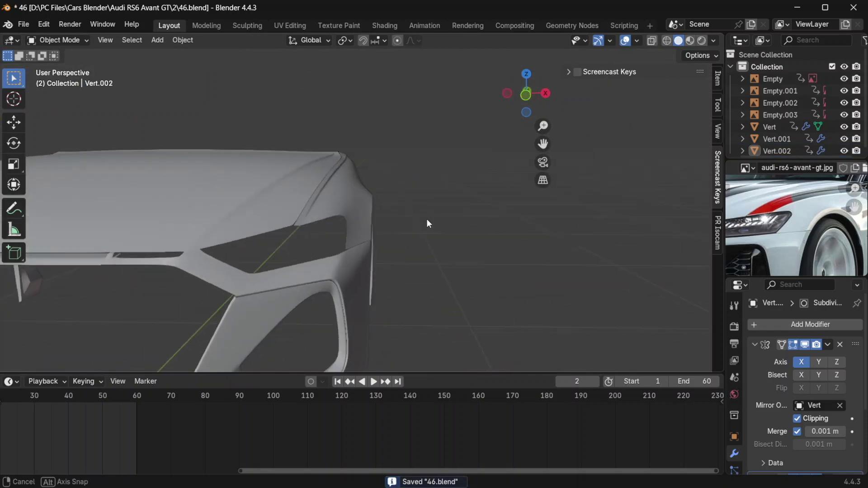
Select the edge loop running across the fender from the headlight opening, inspect the smoothed surface and save incrementally as 47.blend.
key(Tab)
key(Tab)
alt+click(307, 168)
right_click(332, 180)
mouse_move(333, 179)
click(444, 248)
key(Tab)
middle_drag(441, 229, 351, 231)
key(ctrl+alt+s)
key(Tab)
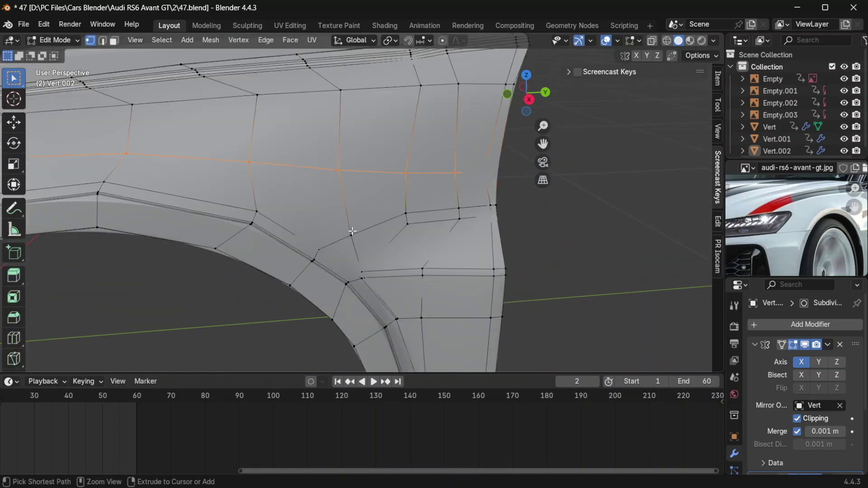
Try to slide an edge loop down towards the fender's rear crease above the wheel arch.
key(g)
key(g)
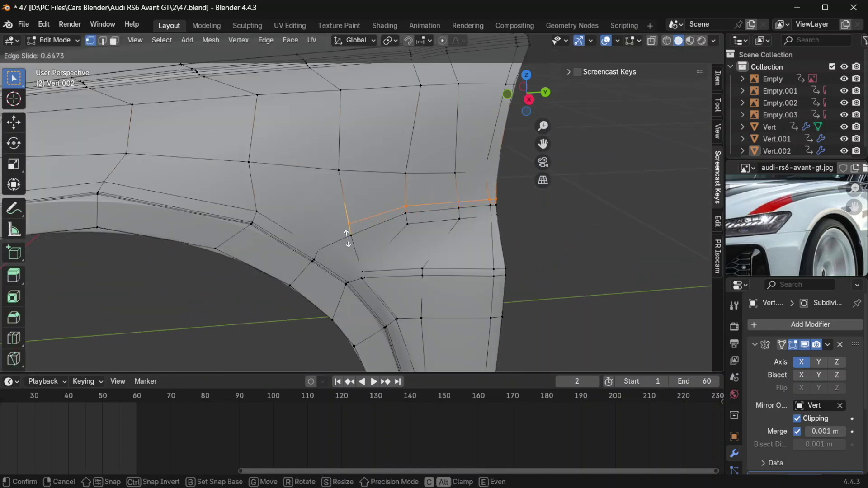
click(346, 236)
alt+middle_drag(347, 235, 345, 254)
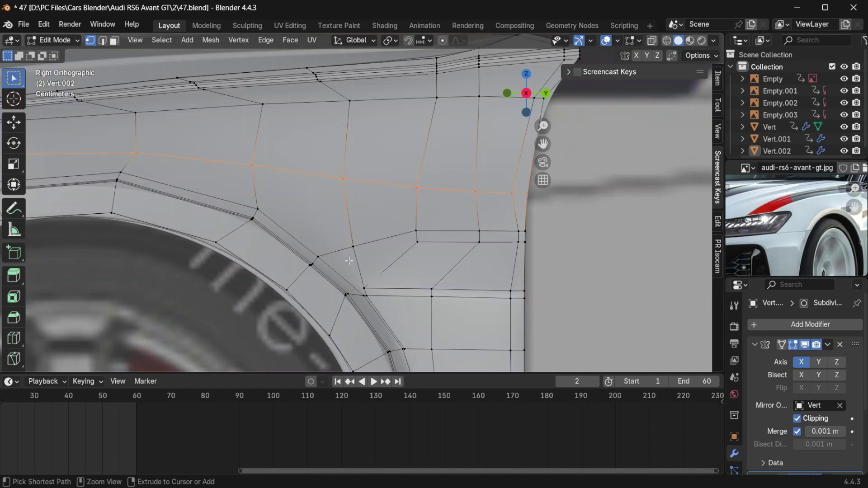
Raise the vertex at the front end of the rear crease along the Z axis, nudge its position and inspect the fender surface.
click(353, 247)
key(g)
key(z)
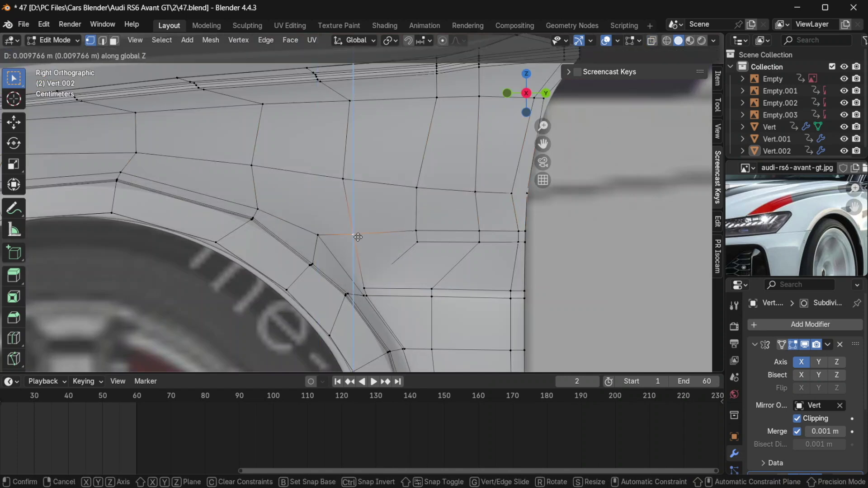
click(358, 237)
key(g)
click(353, 238)
key(Tab)
middle_drag(353, 238, 363, 256)
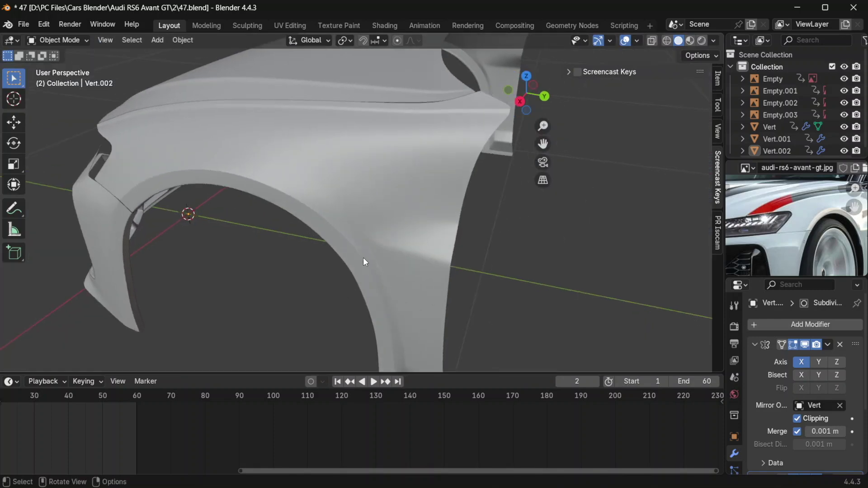
scroll(364, 257, up, 3)
middle_drag(345, 223, 438, 208)
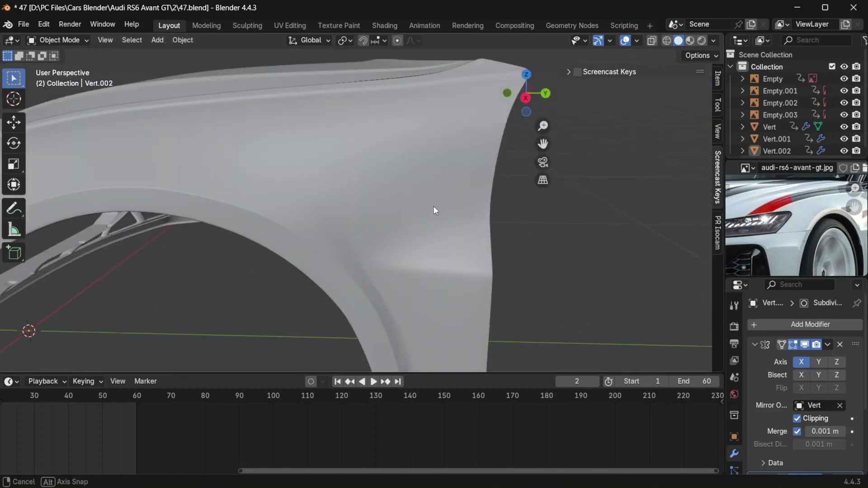
In side view, slide the vertex cluster on the upper rear wheel-arch edge and raise it about 0.005 m along the Z axis.
key(Tab)
middle_drag(375, 226, 372, 205)
key(KP_1)
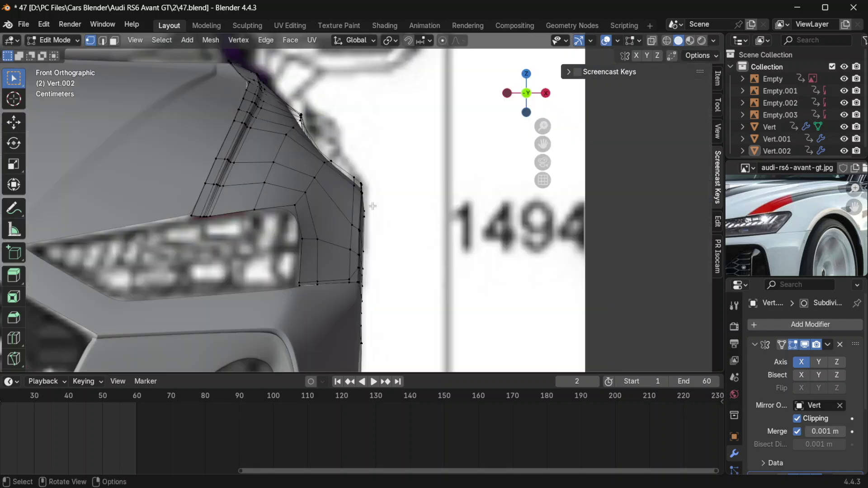
key(KP_3)
scroll(325, 231, up, 3)
key(g)
key(g)
click(281, 175)
key(g)
key(z)
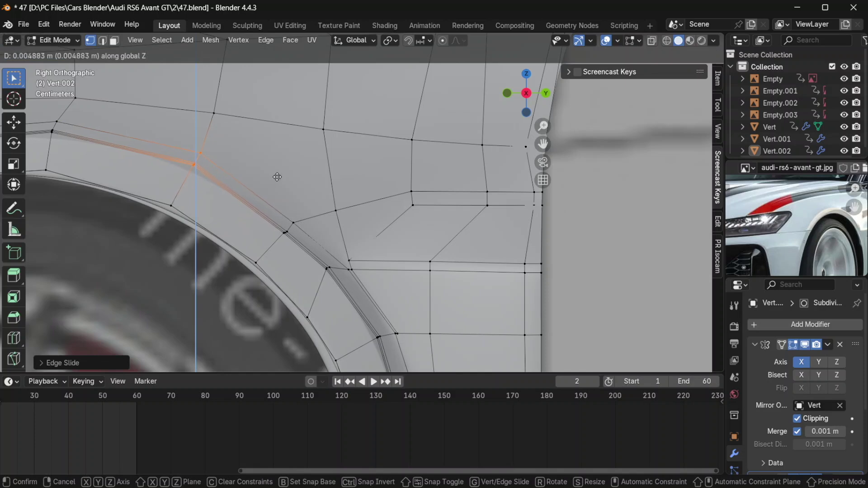
click(277, 177)
Slide the next vertex cluster down the rear wheel-arch edge and raise it slightly along the Z axis.
click(284, 231)
key(g)
key(z)
right_click(319, 226)
key(g)
key(g)
click(313, 220)
key(g)
key(z)
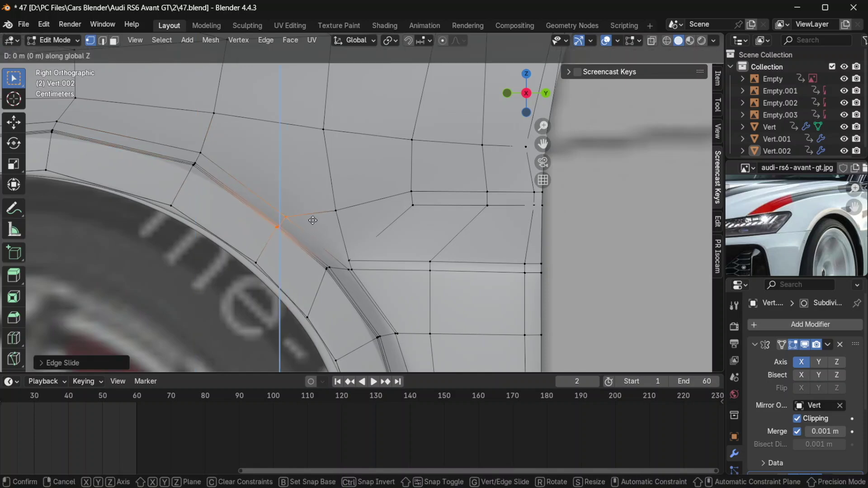
right_click(314, 216)
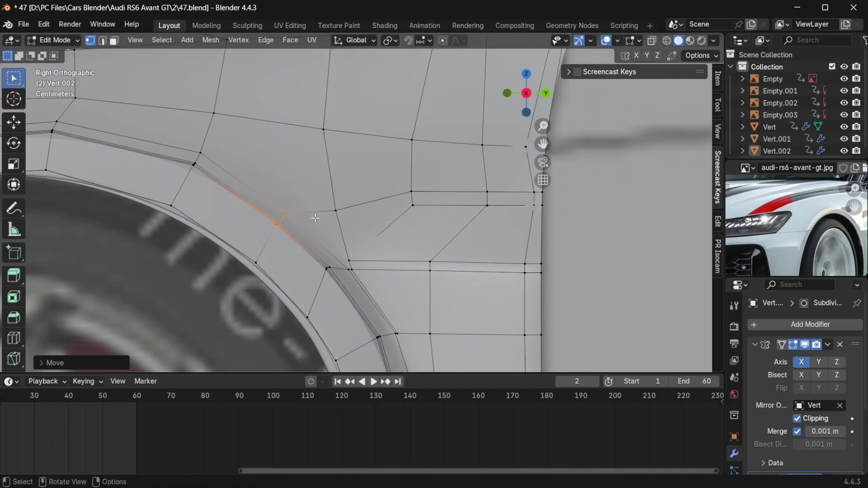
Edge-slide the vertices where the lower rear wheel arch meets the crease, and save incrementally as 48.blend.
key(Tab)
key(Tab)
key(g)
key(g)
click(368, 296)
key(Tab)
key(Tab)
click(345, 221)
key(g)
key(g)
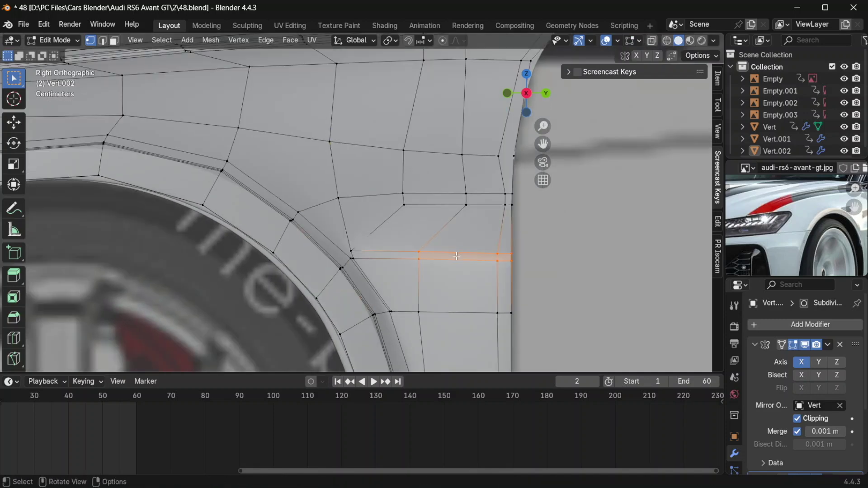
Shift the double edge row behind the wheel arch slightly along the Z axis and save incrementally as 49.blend.
key(g)
key(z)
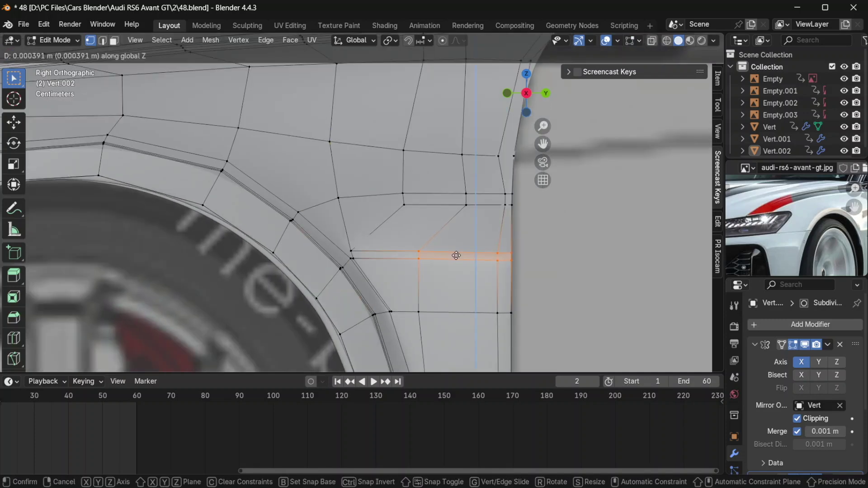
click(456, 255)
key(g)
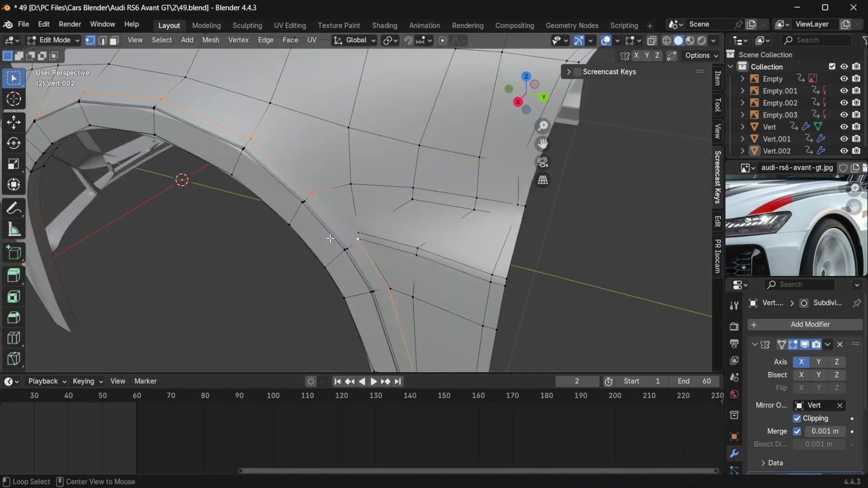
Edge-slide the loop along the wheel arch's outer lip slightly, save incrementally as 50.blend and inspect the front body.
scroll(344, 239, down, 3)
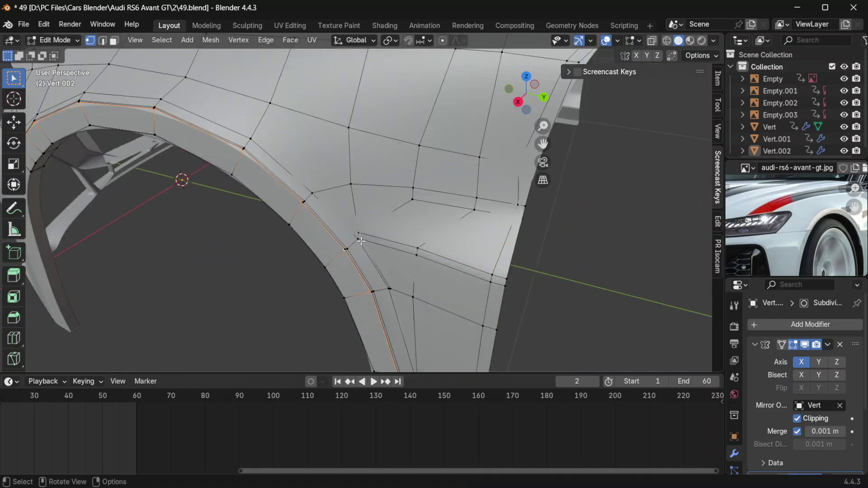
scroll(360, 244, up, 3)
key(g)
key(g)
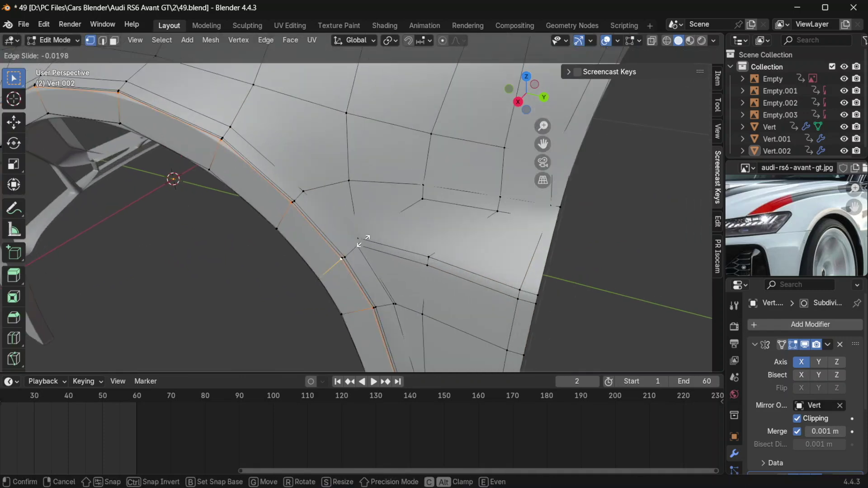
click(361, 241)
key(Tab)
scroll(362, 240, down, 3)
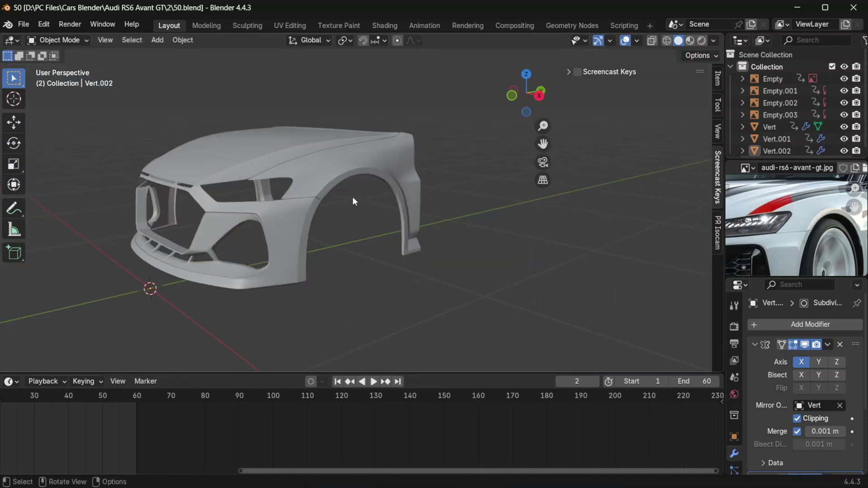
Compare the fender's lower end behind the front wheel with the side blueprint and the Audi RS6 GT walkaround video in the browser.
key(KP_3)
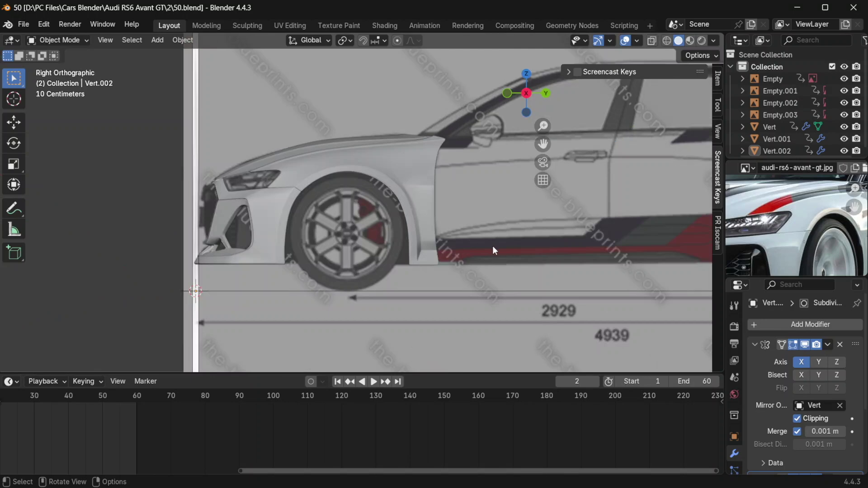
shift+middle_drag(460, 241, 346, 249)
scroll(364, 221, up, 3)
shift+middle_drag(331, 202, 321, 208)
scroll(361, 264, down, 2)
scroll(332, 310, up, 4)
shift+middle_drag(332, 310, 290, 240)
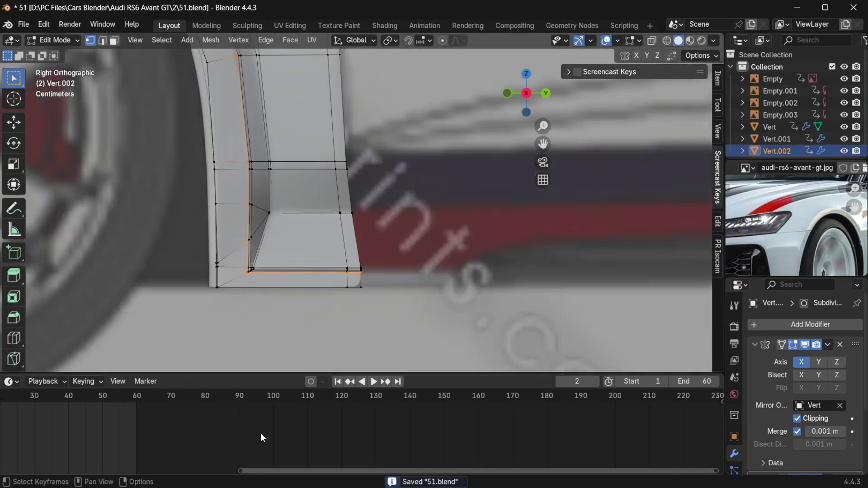
key(alt+Tab)
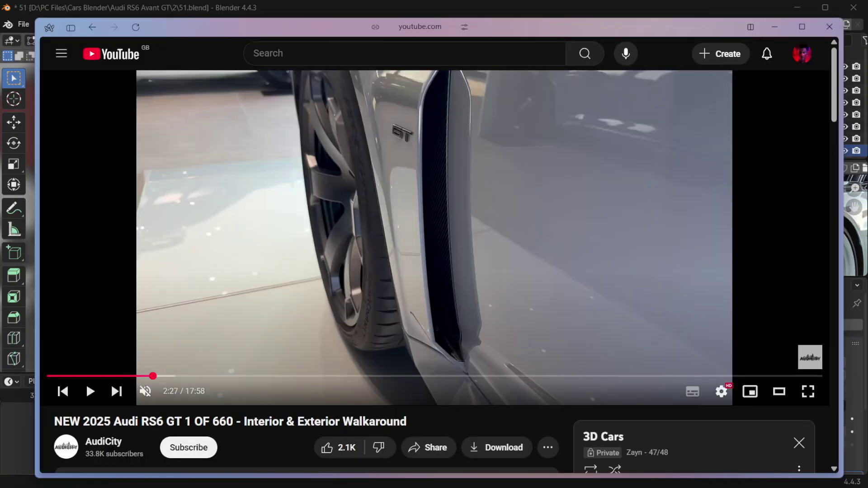
key(alt+Tab)
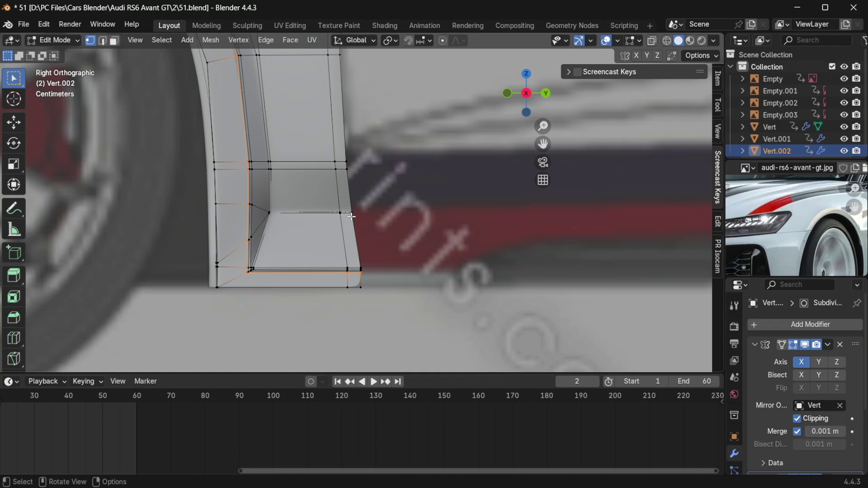
With X-ray enabled, edge-slide the front vertices of the horizontal row at the fender's lower end vertically.
drag(405, 320, 174, 258)
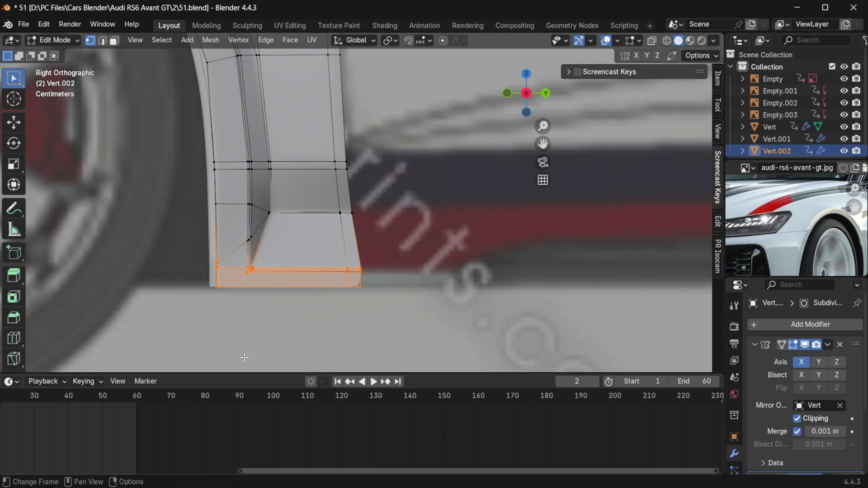
key(alt+z)
key(alt+a)
drag(254, 246, 230, 221)
key(g)
key(g)
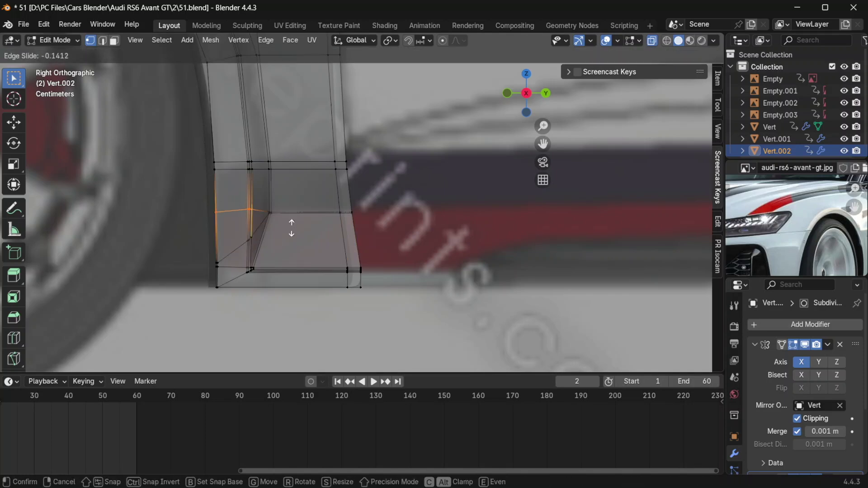
click(293, 228)
Level the horizontal row across the fender's lower end along Z and slide it just above the flared section's upper edge.
key(s)
key(z)
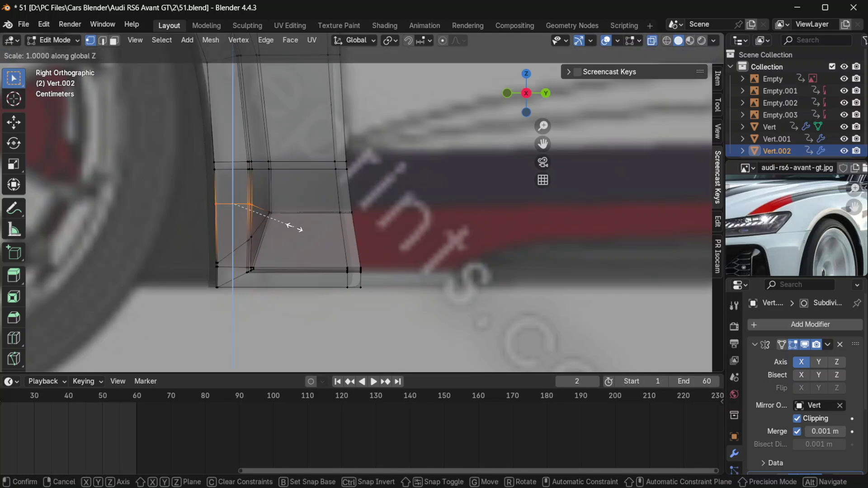
key(Escape)
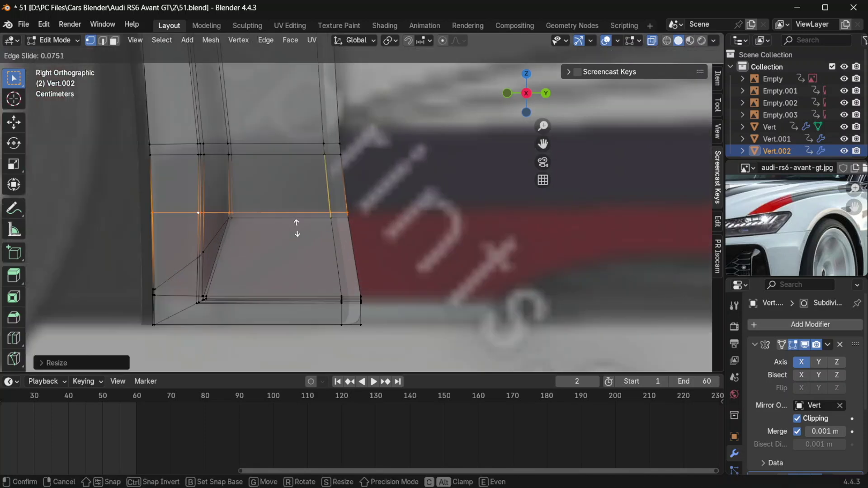
click(297, 228)
Flatten the diagonal edge loop at the top of the flared lower section into a level row by scaling it to 0.
alt+click(321, 226)
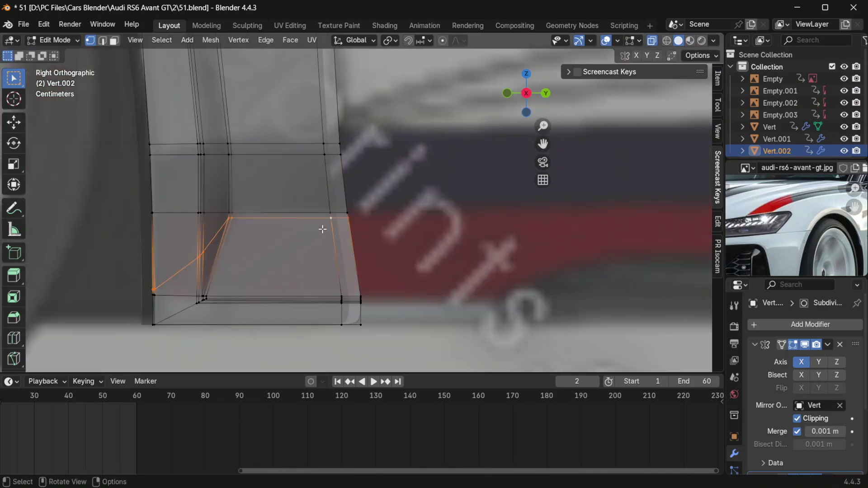
key(s)
key(x)
key(0)
click(316, 229)
Cut a loop between the two close horizontal rows, delete its vertices to split off the lower piece, and save incrementally as 52.blend.
mouse_move(317, 230)
middle_down()
mouse_move(247, 223)
mouse_move(304, 228)
middle_up()
key(ctrl+r)
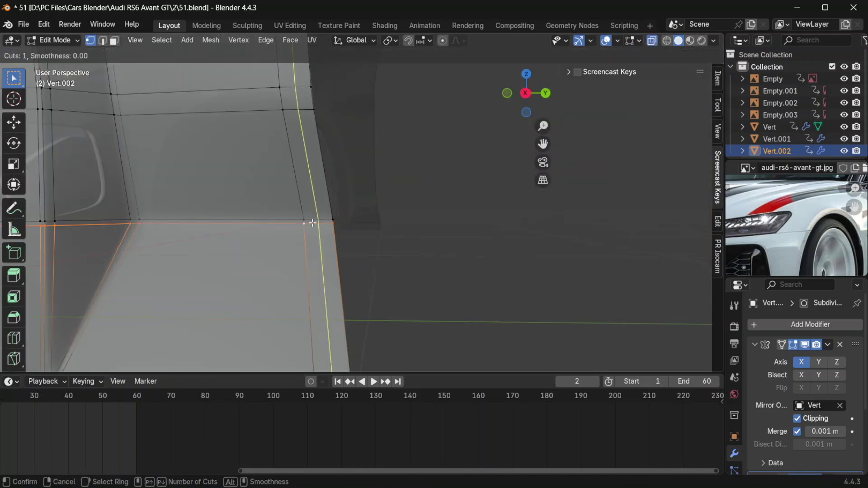
click(303, 226)
click(303, 222)
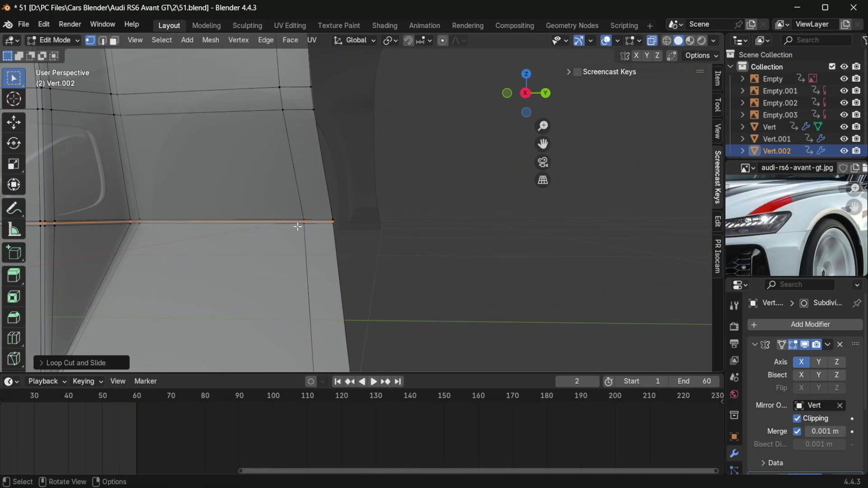
middle_drag(296, 235, 301, 234)
key(x)
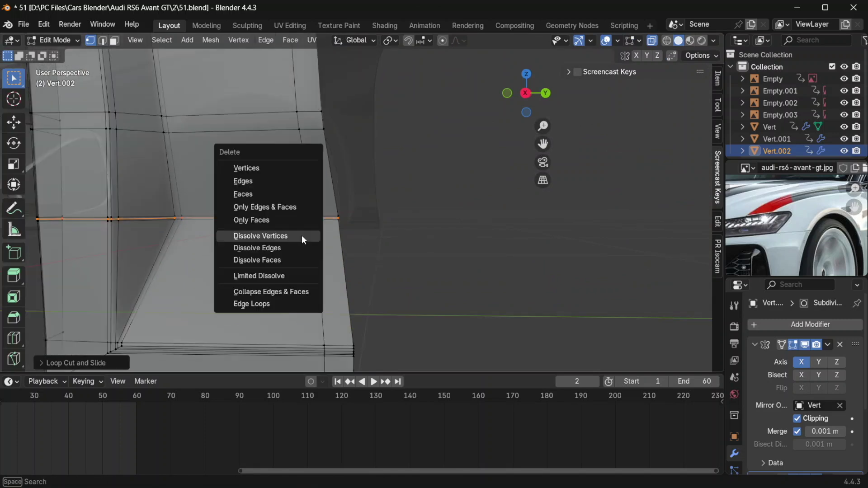
click(287, 169)
key(Tab)
key(ctrl+alt+s)
middle_drag(308, 217, 349, 269)
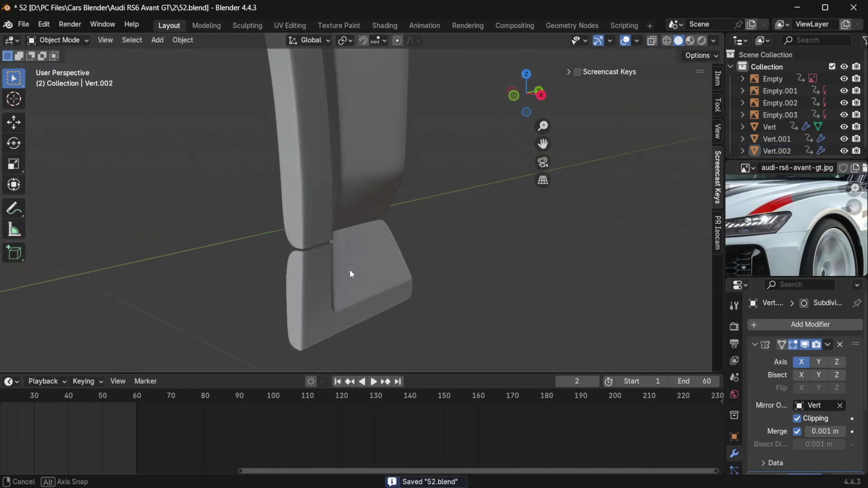
Select the wheel-arch lip's inner edge loop, including the lower piece, and move it inward along the X axis.
key(Tab)
alt+click(345, 228)
scroll(362, 207, down, 5)
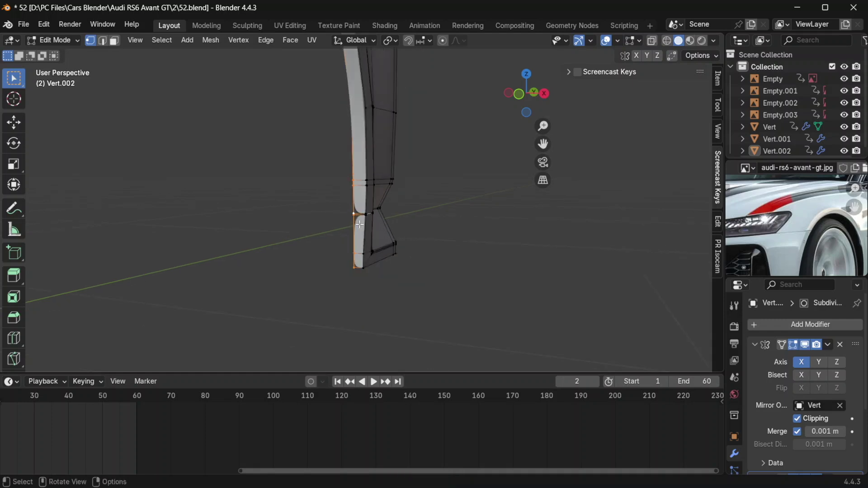
scroll(360, 225, up, 3)
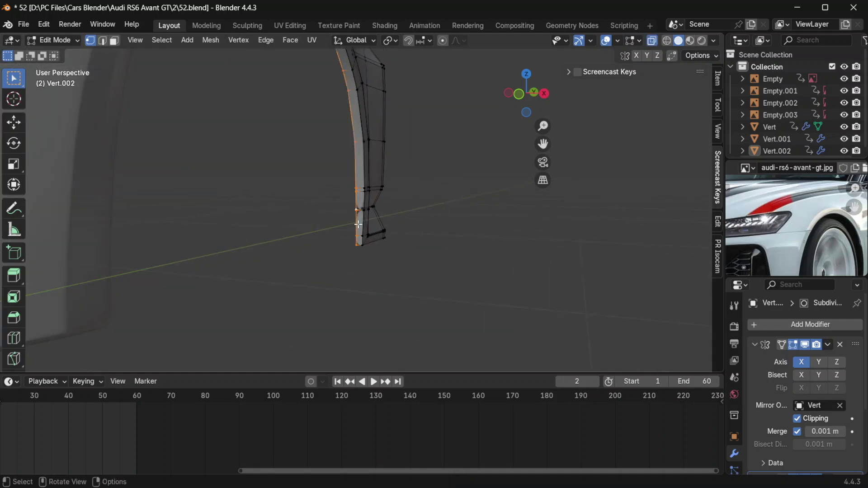
scroll(358, 225, down, 3)
middle_drag(337, 225, 263, 254)
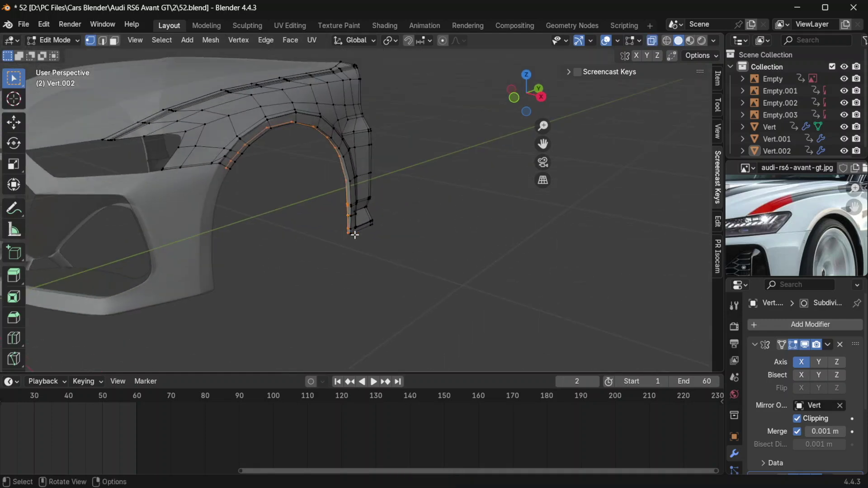
scroll(348, 235, up, 3)
key(g)
key(y)
key(x)
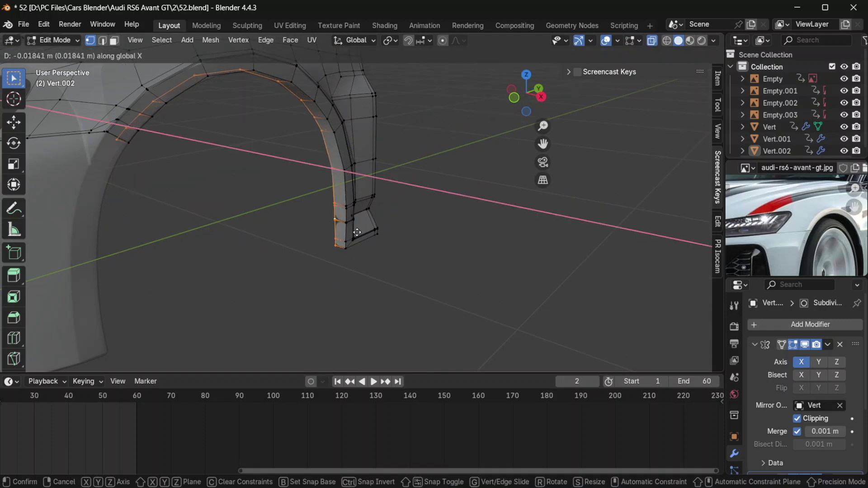
click(343, 229)
Cut a supporting edge loop close to the wheel-arch lip's inner edge on both the lower piece and the main fender.
key(g)
key(g)
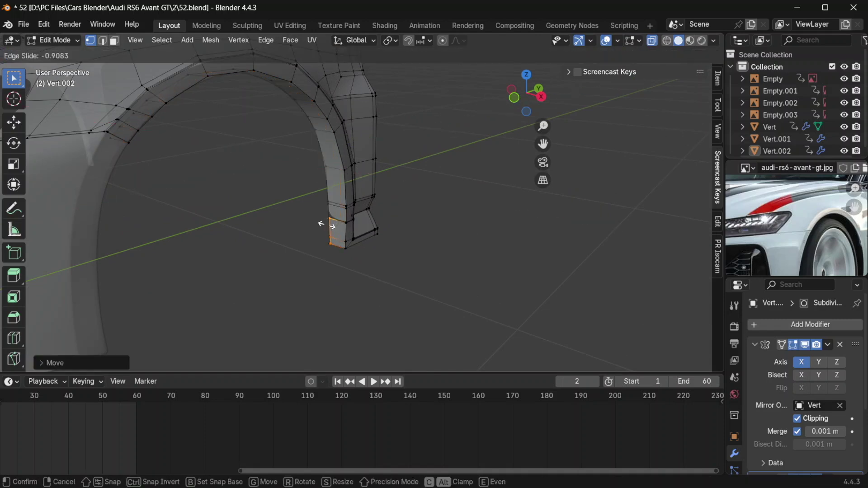
click(333, 226)
key(ctrl+r)
click(330, 206)
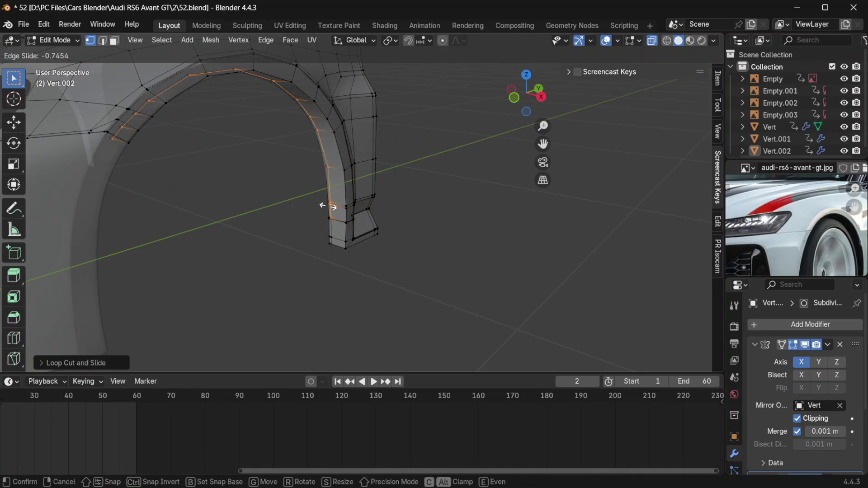
click(329, 206)
key(Tab)
Select the inner edge loop of the front bumper's wheel-arch lip and move it inward along the X axis.
scroll(347, 222, down, 4)
middle_drag(347, 221, 235, 241)
scroll(290, 248, up, 3)
click(295, 249)
key(Tab)
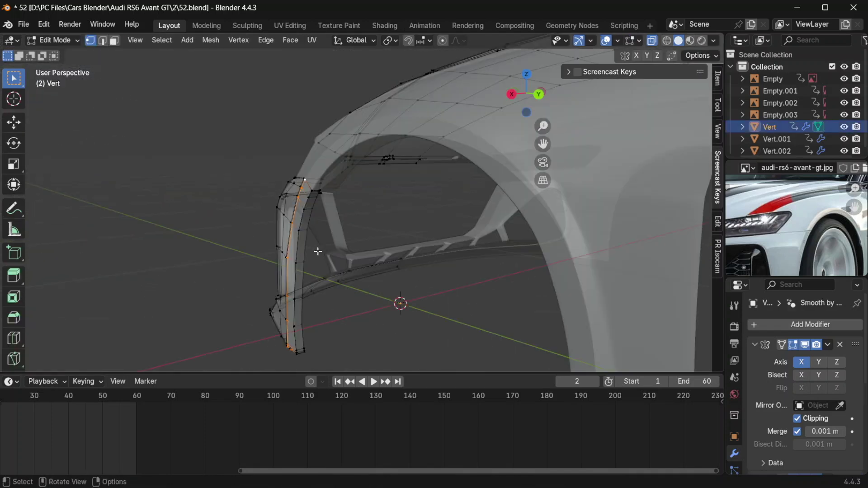
alt+click(320, 274)
key(g)
key(y)
click(342, 273)
key(g)
key(y)
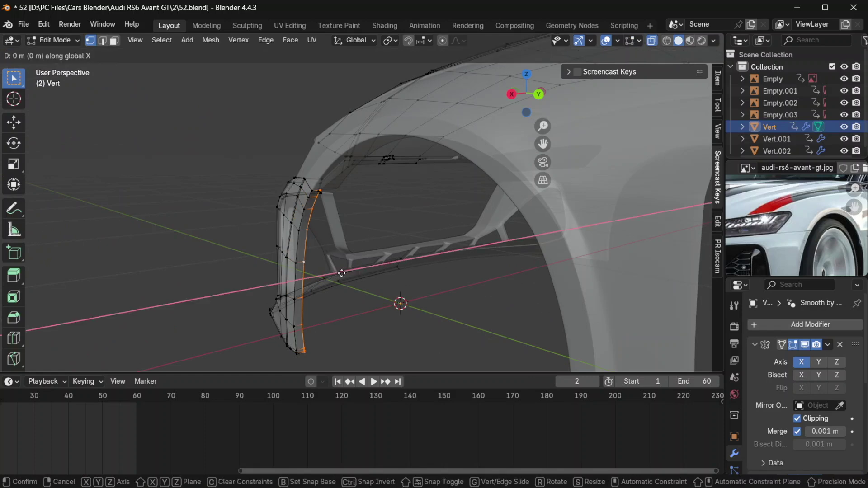
click(357, 267)
Cut a supporting loop beside the bumper arch lip's inner edge and save incrementally as 53.blend.
middle_drag(362, 270, 345, 258)
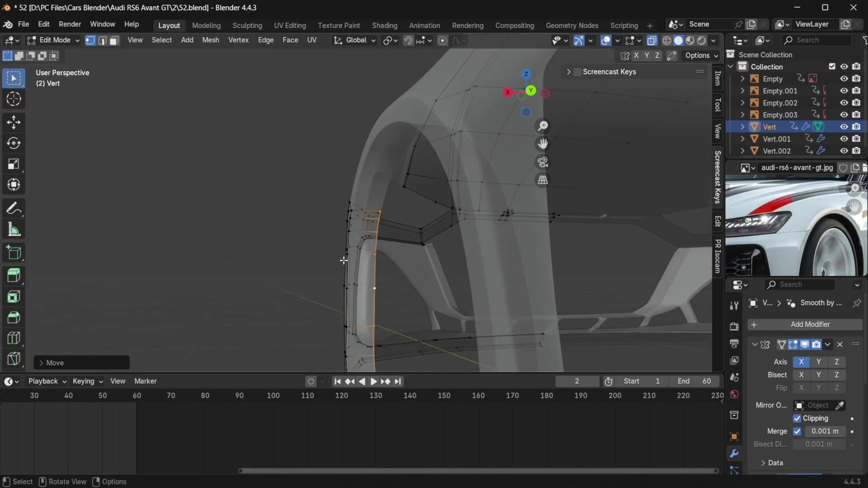
key(g)
key(g)
click(378, 280)
key(Tab)
scroll(381, 280, down, 5)
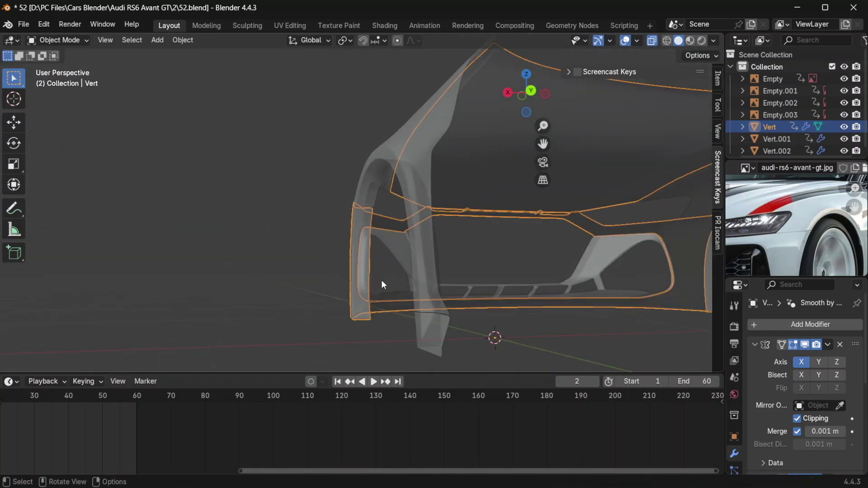
scroll(383, 284, down, 3)
key(ctrl+alt+s)
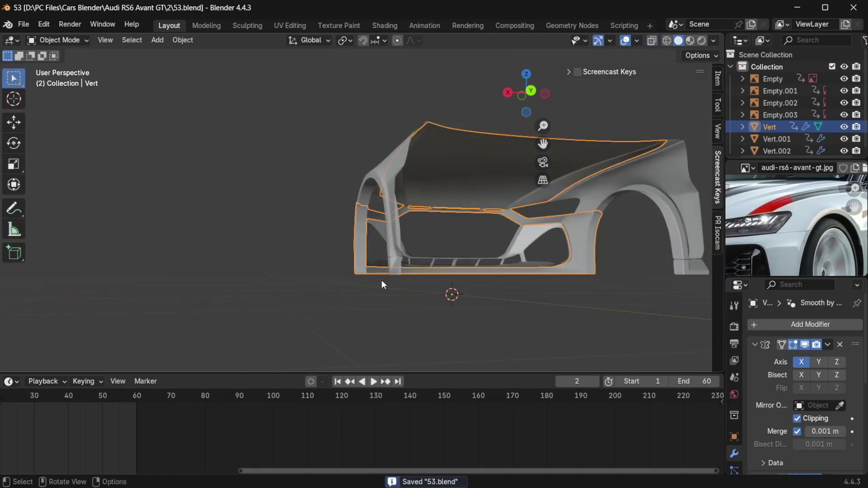
Cut supporting loops just above and just below the split between the main fender and its lower piece.
scroll(384, 285, down, 1)
middle_drag(383, 285, 428, 310)
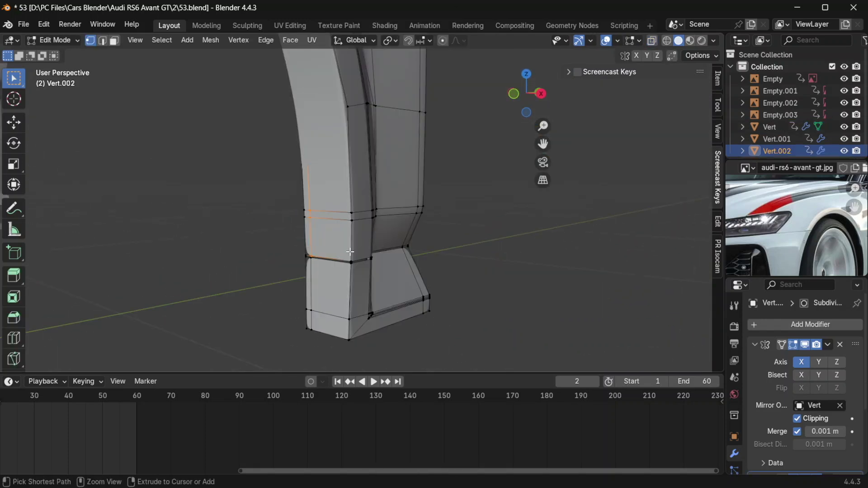
key(g)
key(g)
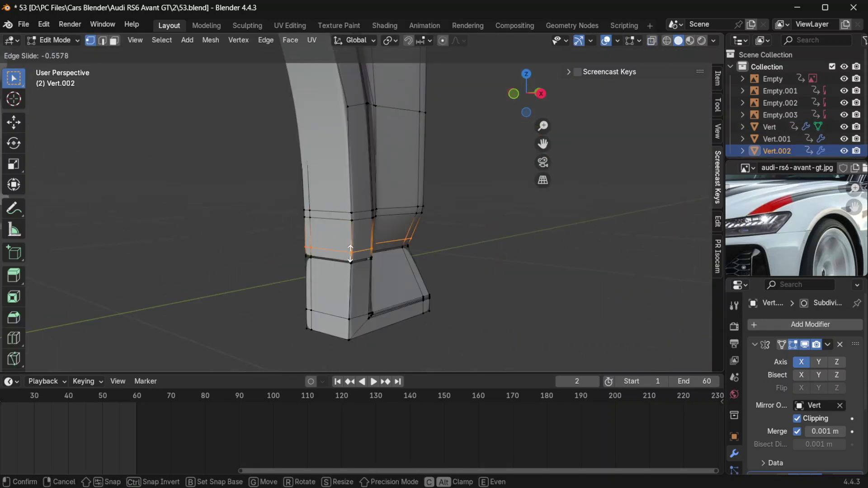
click(350, 259)
key(Tab)
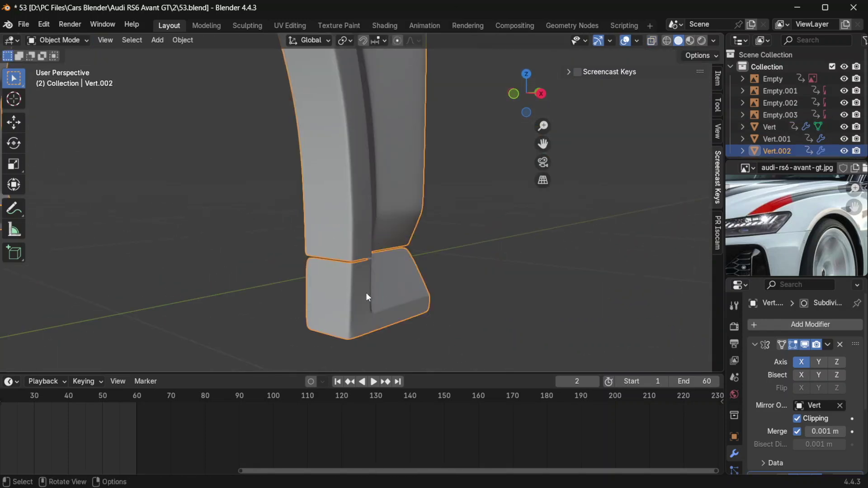
key(Tab)
key(g)
key(g)
click(348, 261)
Try supporting loops near the lower piece's bottom edge and along its outer face beside the arch corner, undoing them.
key(ctrl+r)
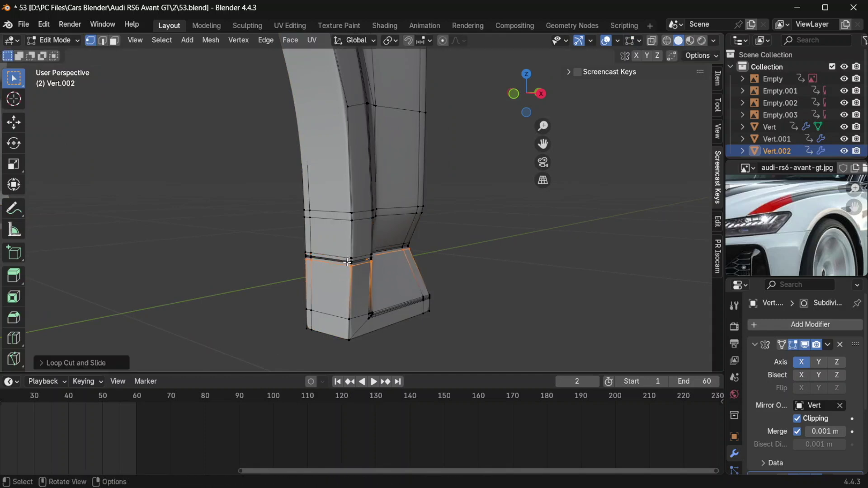
click(349, 335)
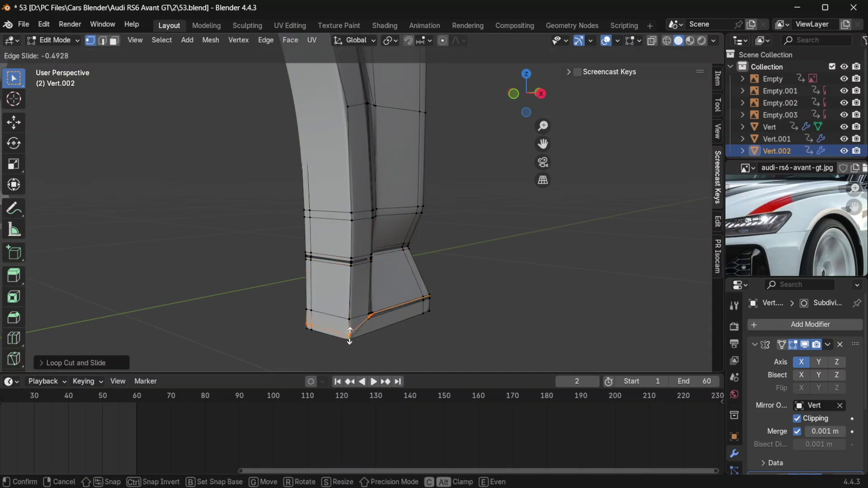
click(350, 337)
key(ctrl+r)
click(360, 329)
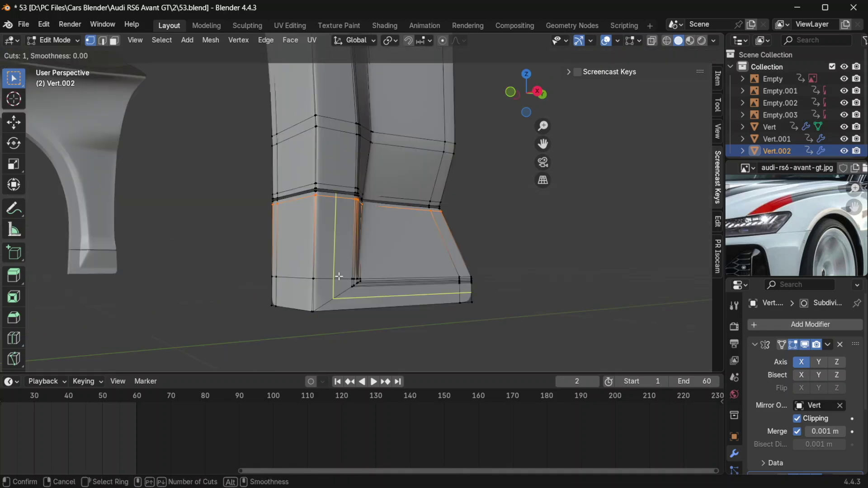
click(339, 277)
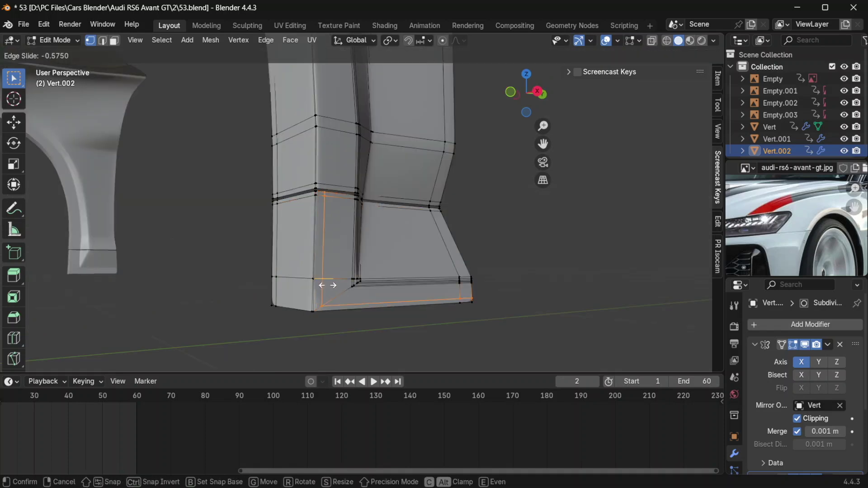
click(327, 286)
key(ctrl+z)
Cut a vertical loop on the lower piece's wheel-arch face and slide it close to the outer corner.
key(ctrl+r)
click(303, 286)
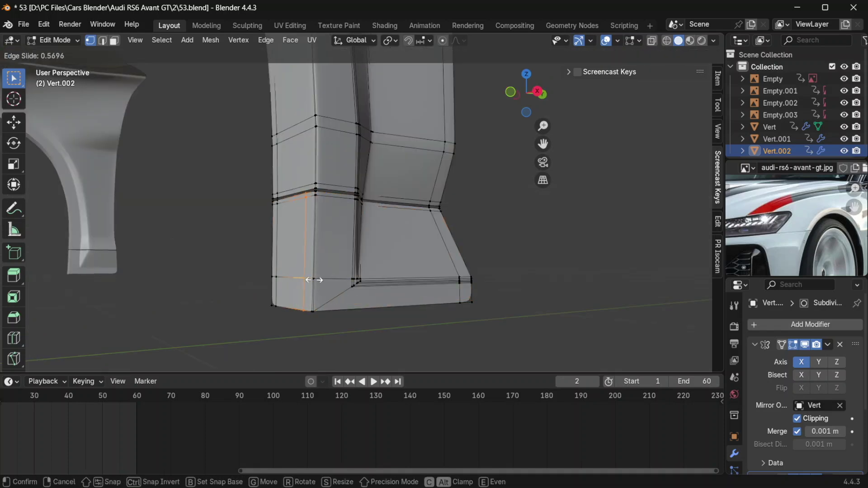
click(315, 280)
key(Tab)
middle_drag(321, 279, 346, 281)
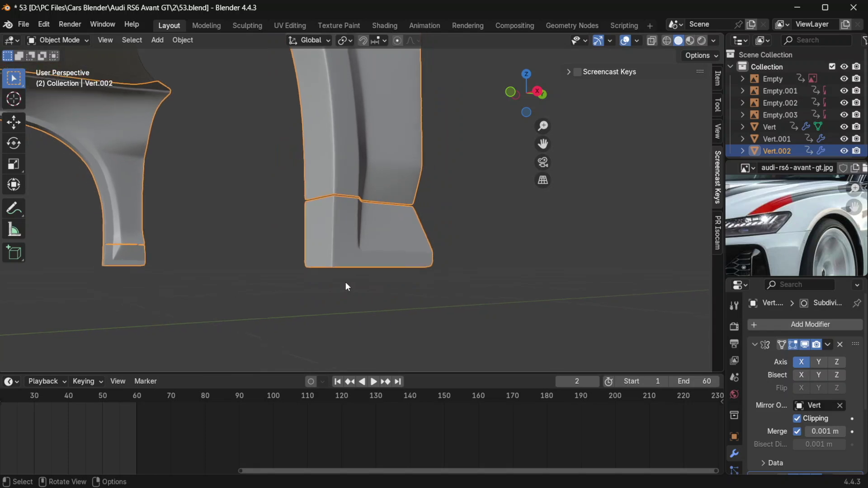
key(Tab)
key(g)
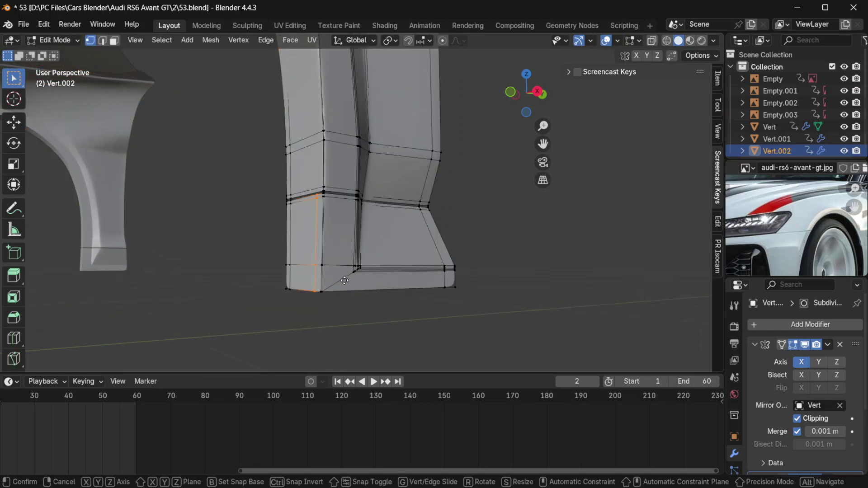
key(g)
click(341, 281)
key(Tab)
middle_drag(341, 280, 342, 285)
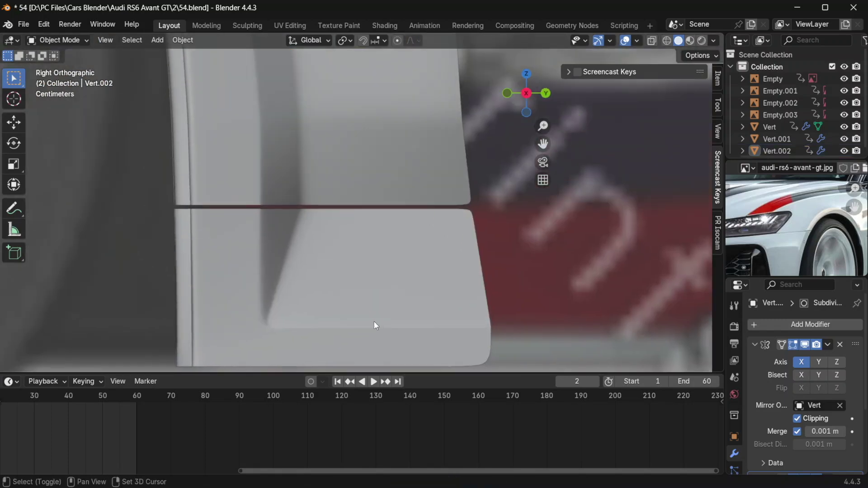
Move the lower piece's top vertex rows up along Z to narrow the gap, and save incrementally as 55.blend.
click(308, 215)
key(Tab)
key(alt+z)
drag(507, 246, 161, 206)
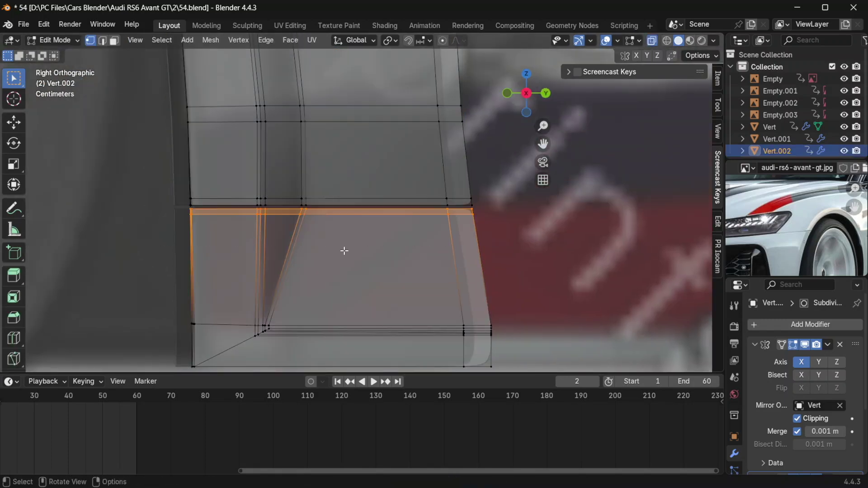
key(g)
key(z)
click(375, 251)
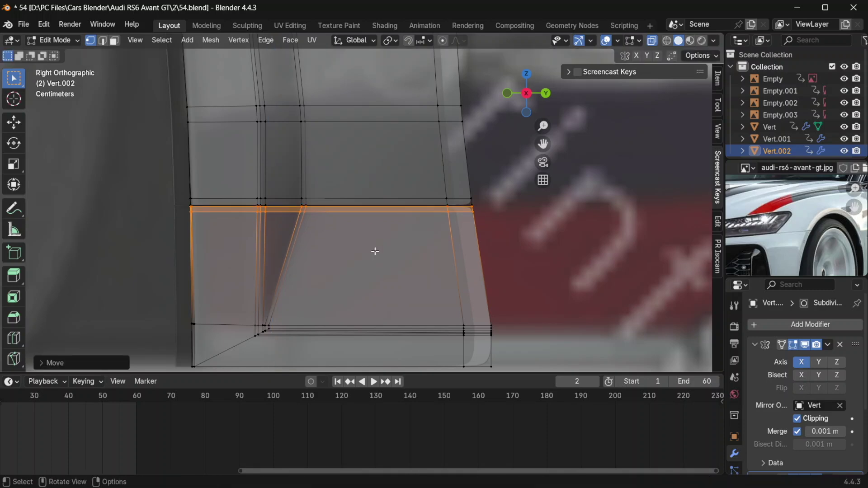
key(Tab)
key(alt+z)
key(ctrl+alt+s)
scroll(376, 247, down, 6)
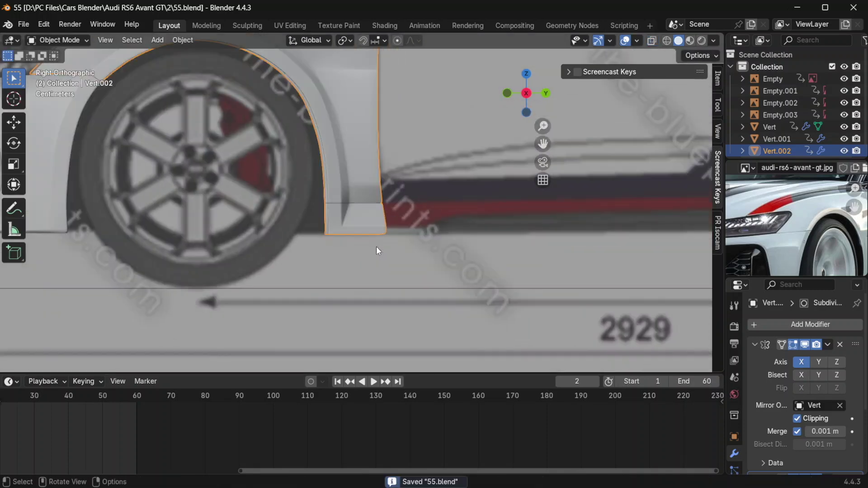
Examine the fender and its lower piece against the side blueprint and from several perspective angles.
scroll(377, 250, down, 8)
scroll(258, 231, up, 8)
middle_drag(357, 232, 396, 291)
scroll(857, 207, up, 6)
middle_drag(454, 277, 327, 212)
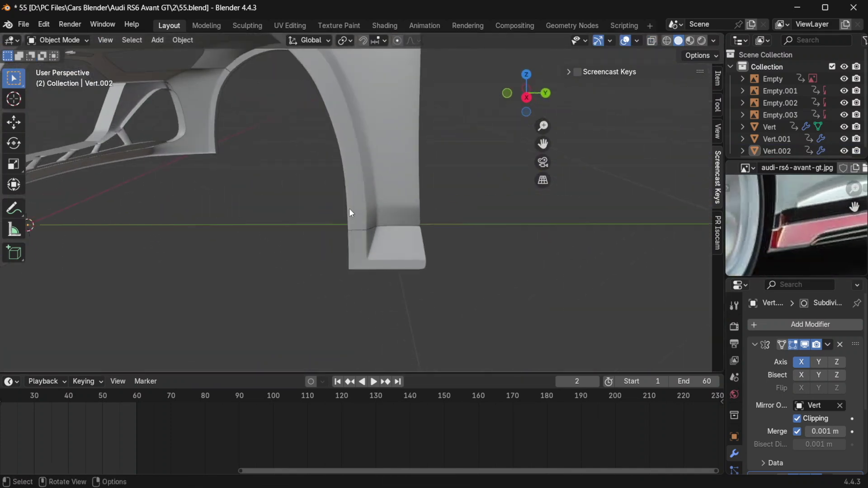
key(KP_3)
scroll(413, 218, down, 3)
shift+middle_drag(379, 232, 354, 229)
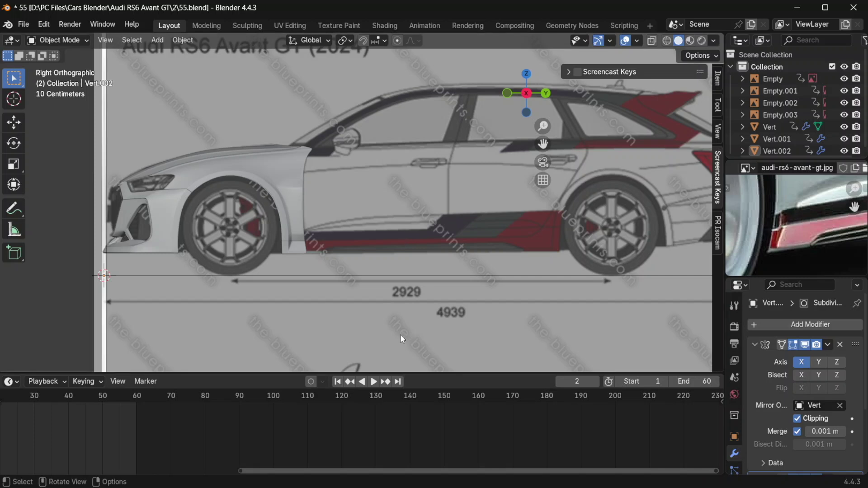
middle_drag(401, 339, 317, 249)
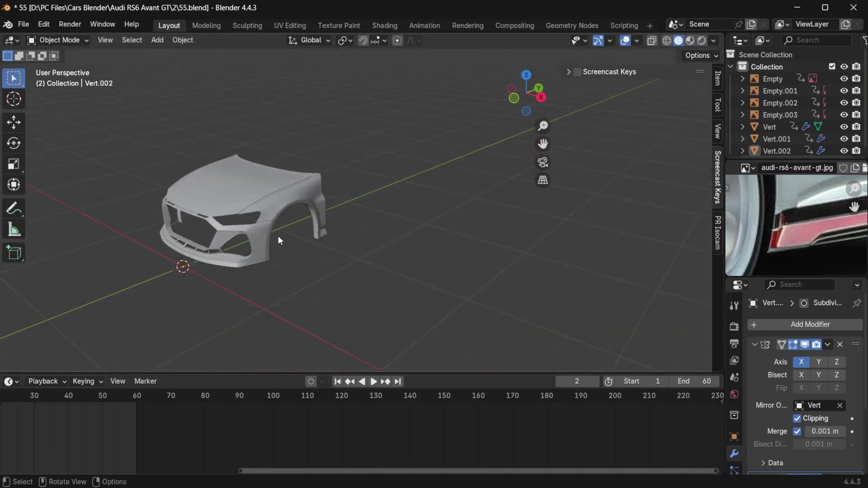
scroll(280, 239, up, 3)
middle_drag(244, 235, 210, 223)
scroll(297, 212, down, 3)
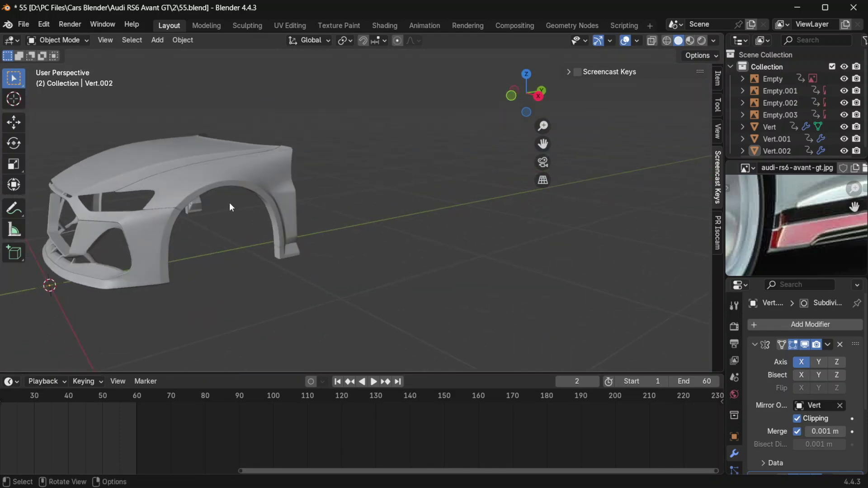
scroll(256, 185, up, 2)
Stretch the fender loop rising from the headlight's outer upper corner along Z, pivoting on its lowest vertex as the active element.
key(KP_1)
scroll(261, 184, up, 4)
shift+middle_drag(256, 108, 333, 182)
scroll(333, 183, up, 2)
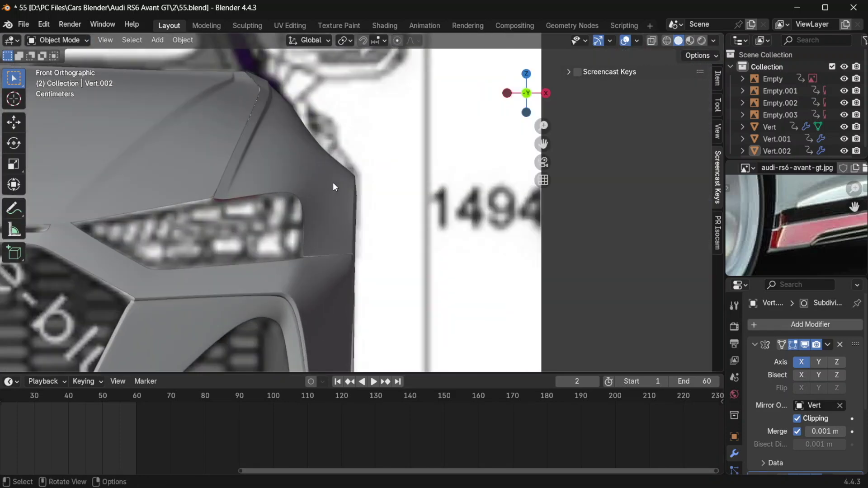
scroll(332, 183, up, 2)
shift+middle_drag(311, 142, 335, 198)
click(335, 197)
key(Tab)
shift+click(307, 236)
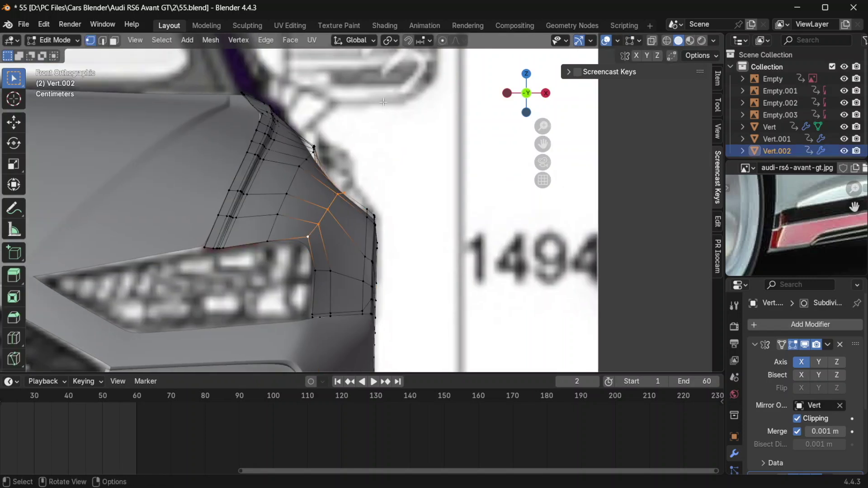
click(391, 45)
click(411, 129)
key(s)
key(z)
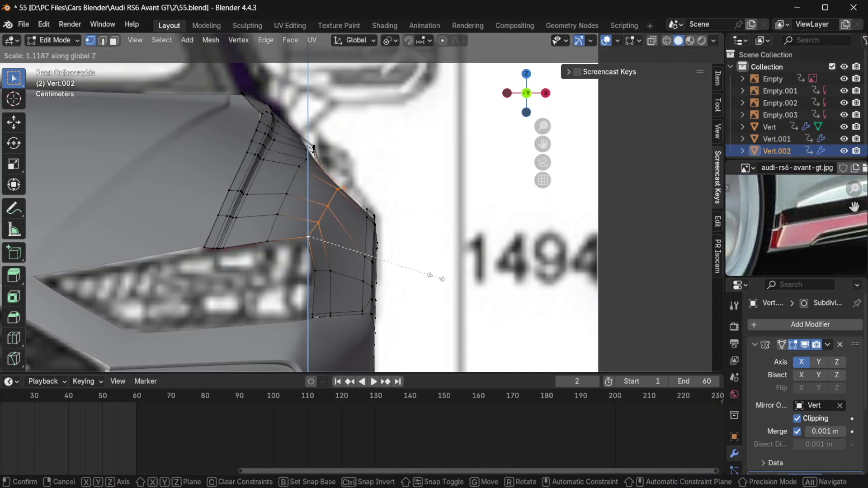
click(437, 258)
key(s)
key(z)
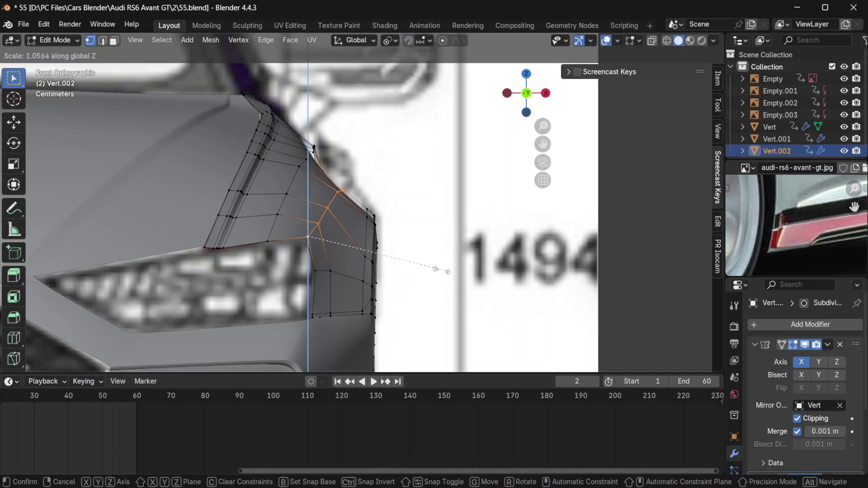
click(445, 275)
key(Tab)
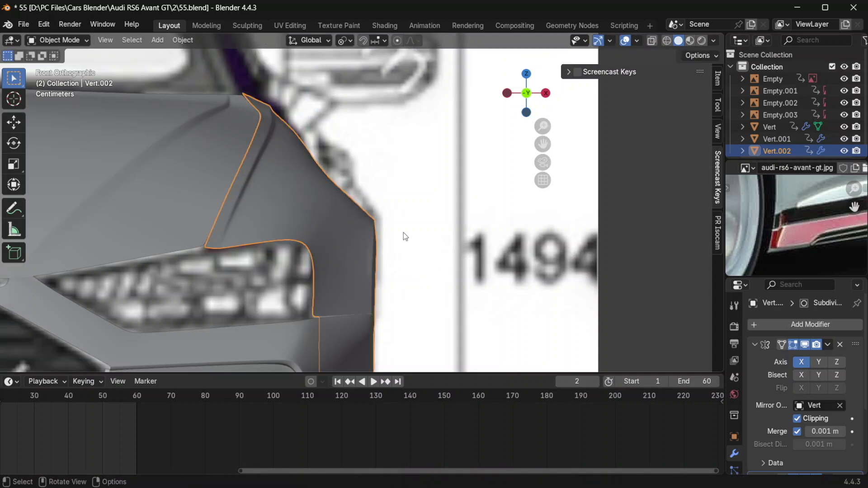
Select the adjacent fender loop closer to the hood and scale it along Z about its active vertex.
key(Tab)
alt+click(293, 185)
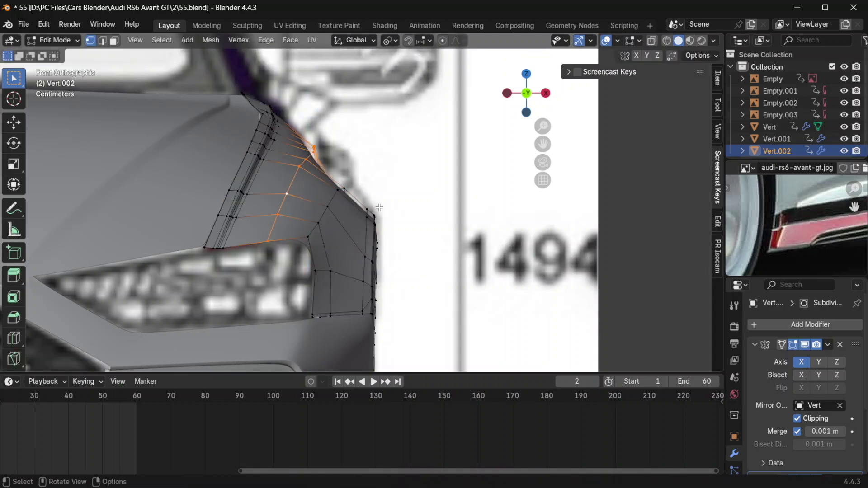
key(s)
key(z)
click(416, 256)
key(Tab)
Inspect the reshaped fender surface in perspective and against the front blueprint.
scroll(417, 257, down, 3)
middle_drag(417, 256, 387, 231)
middle_drag(378, 216, 258, 184)
key(Tab)
key(KP_1)
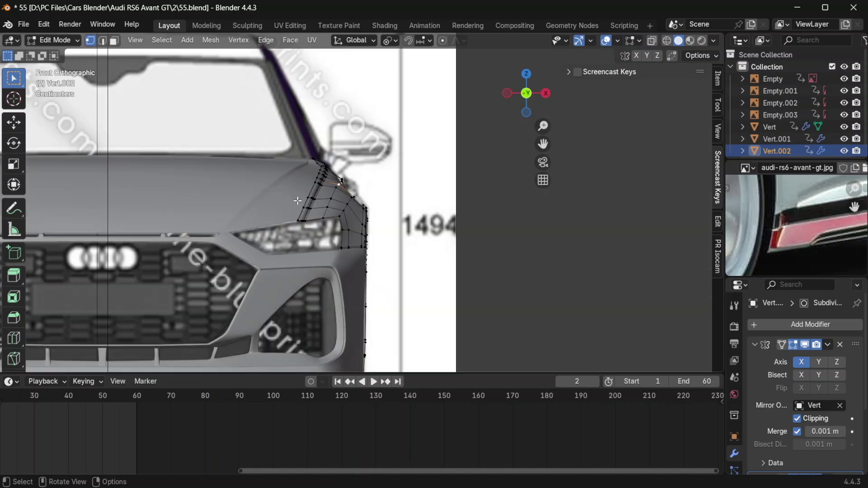
scroll(311, 199, up, 6)
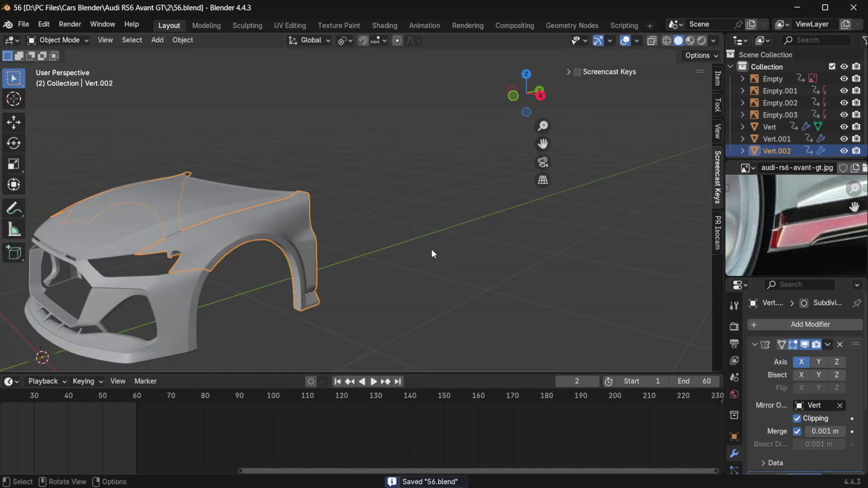
click(432, 253)
middle_drag(433, 253, 302, 290)
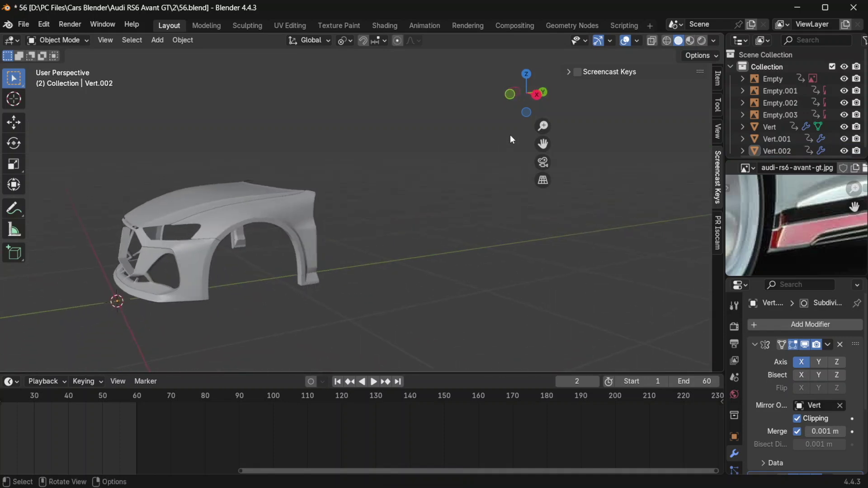